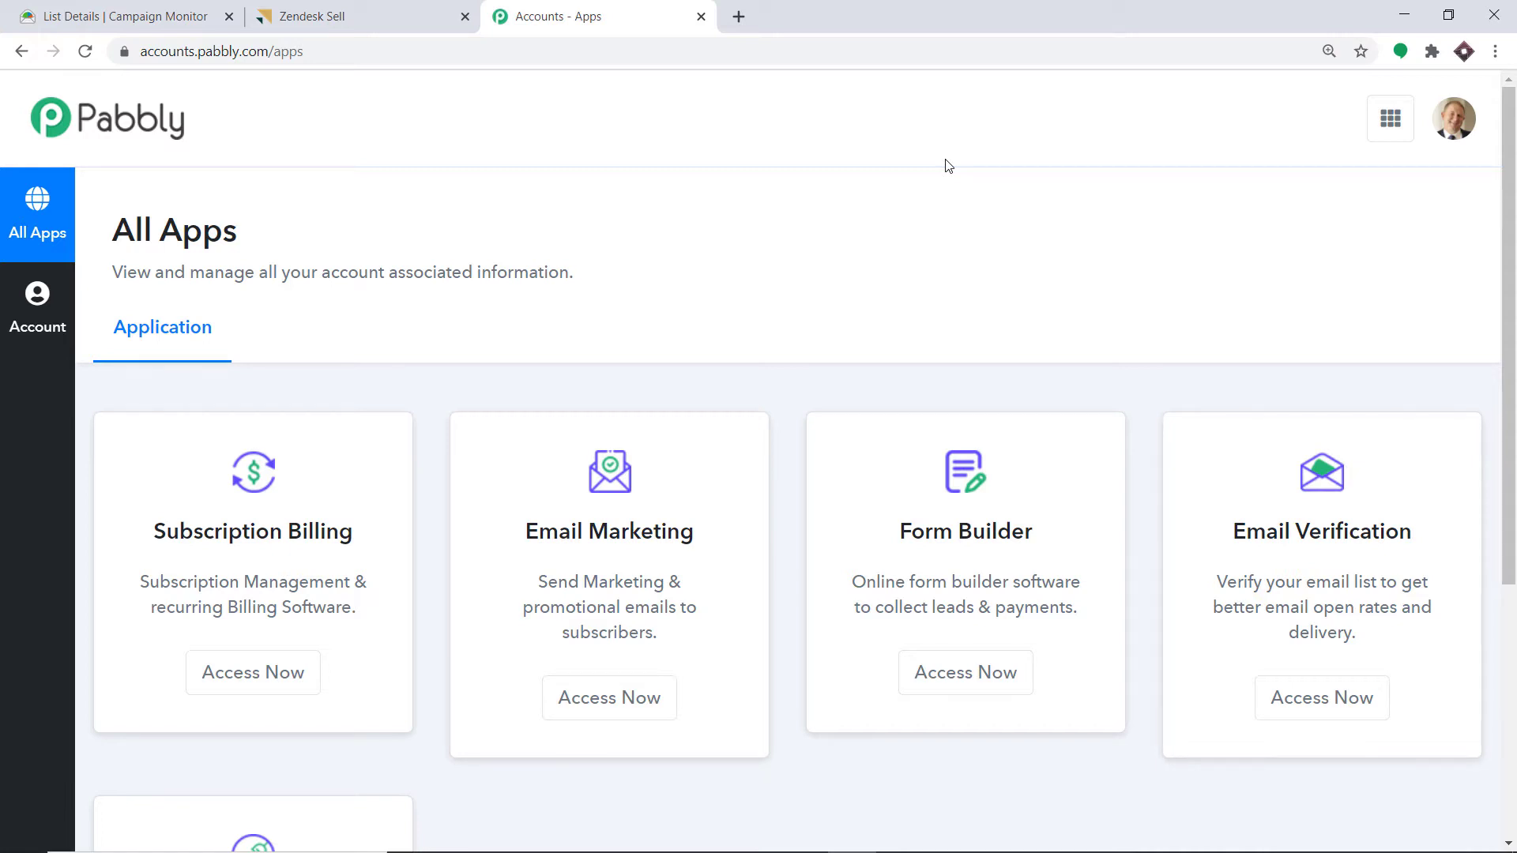
- Scroll down the Pabbly All Apps page until the Connect card is visible
{"action": "scroll", "coordinate": [948, 166], "scroll_direction": "down", "scroll_amount": 5}
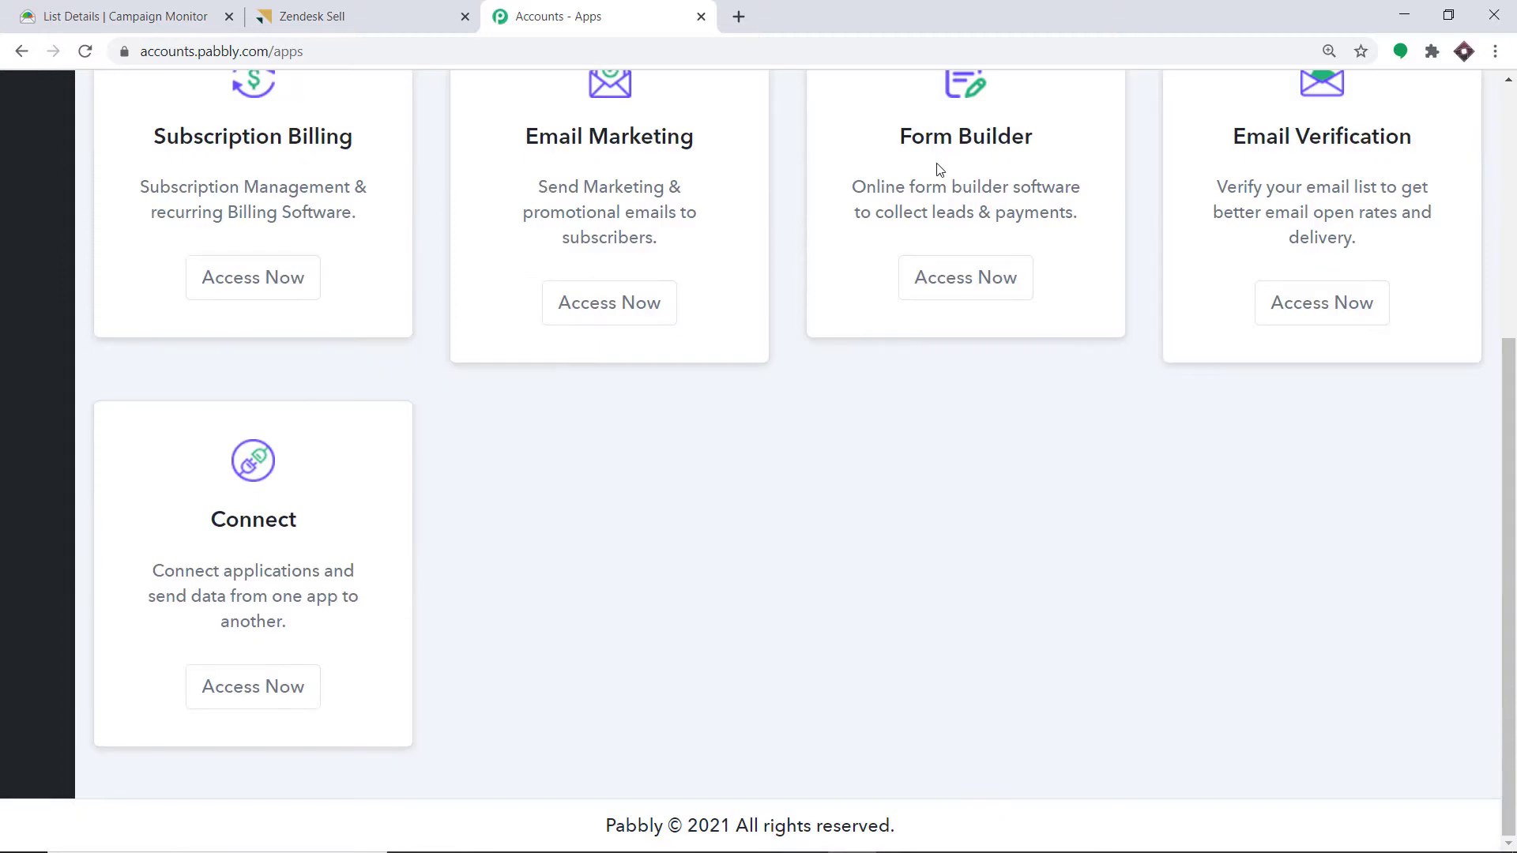
- Open Pabbly Connect and start a new workflow named 'Campaign Monitor To Zendesk Sell', correcting the typo
{"action": "left_click", "coordinate": [271, 687]}
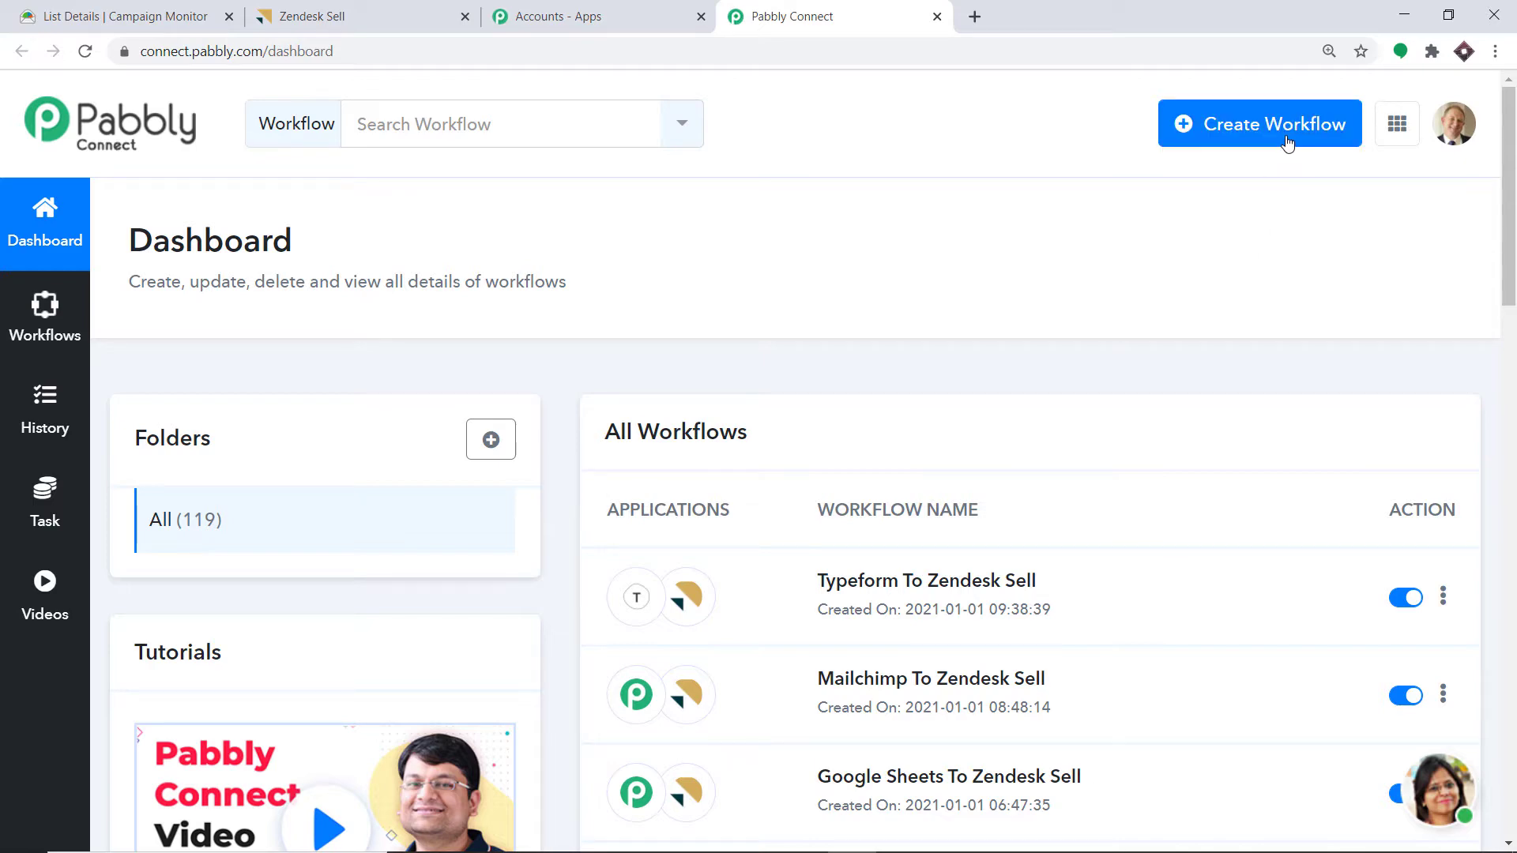
{"action": "left_click", "coordinate": [1287, 136]}
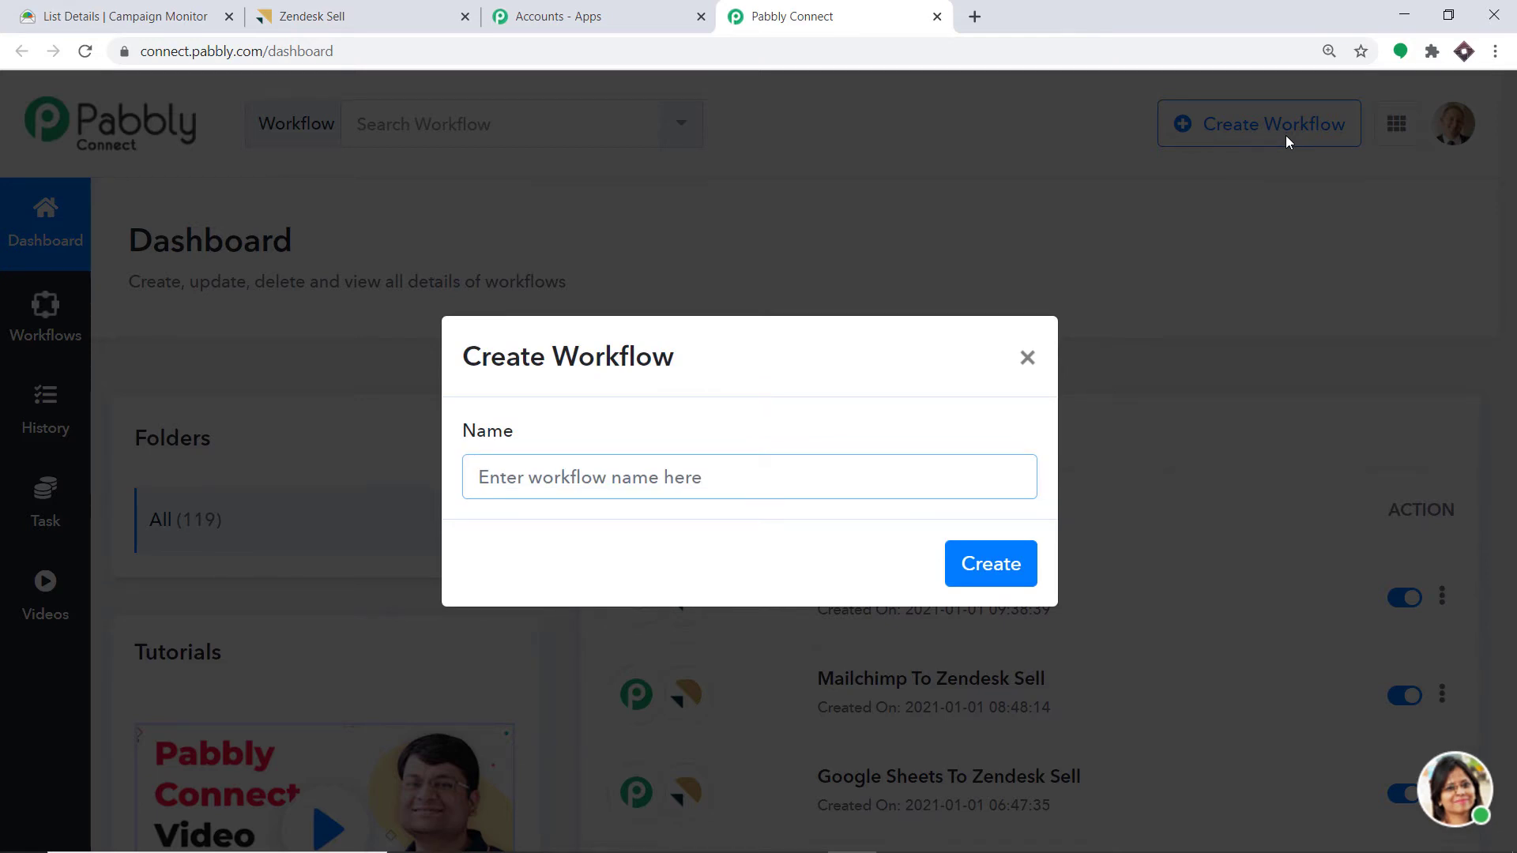
{"action": "type", "text": "Ca"}
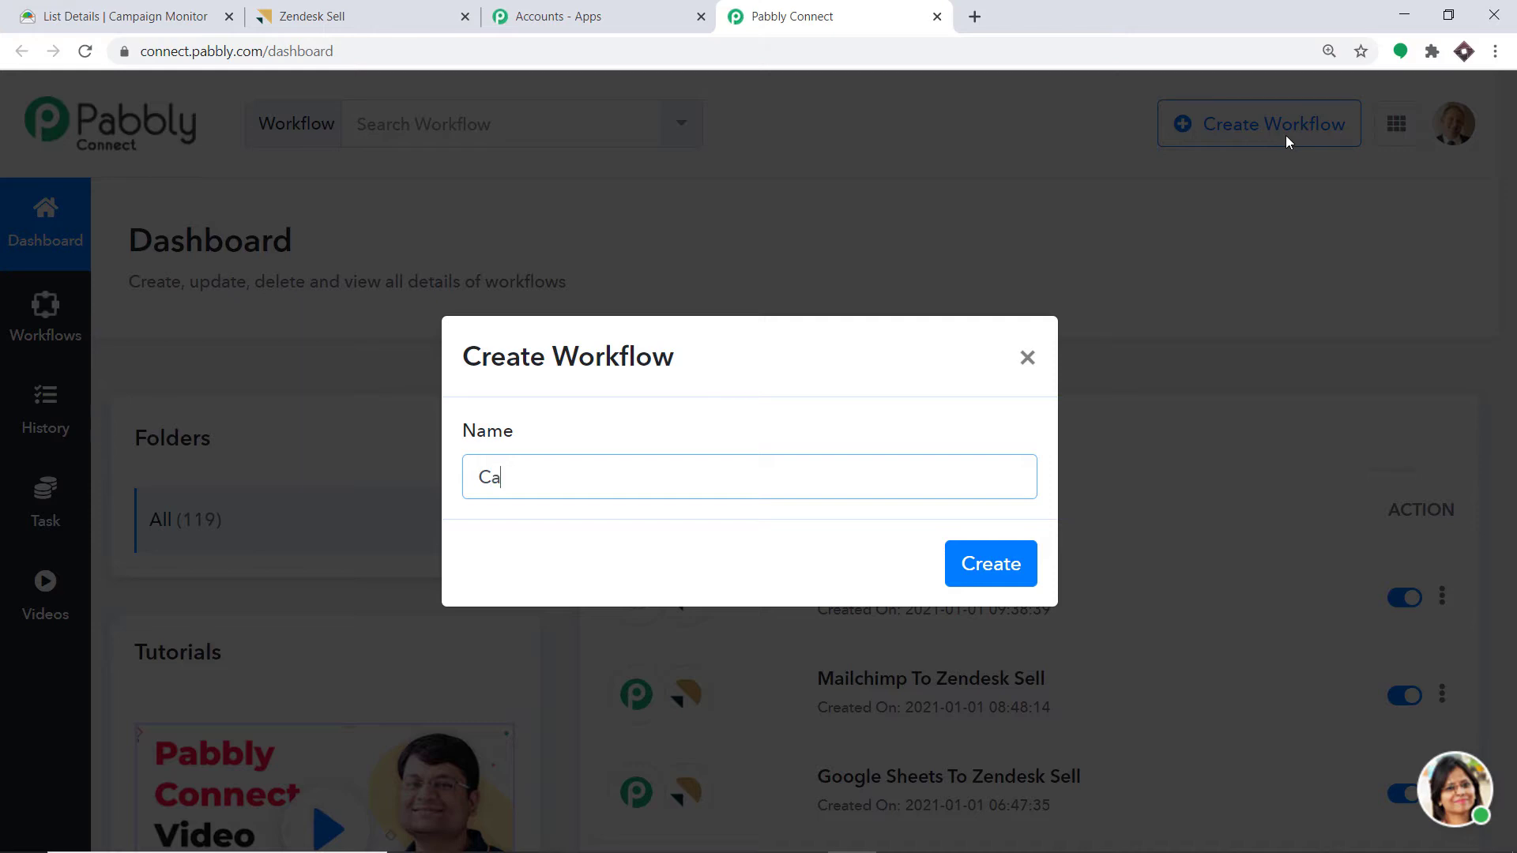
{"action": "type", "text": "moaign Monitor"}
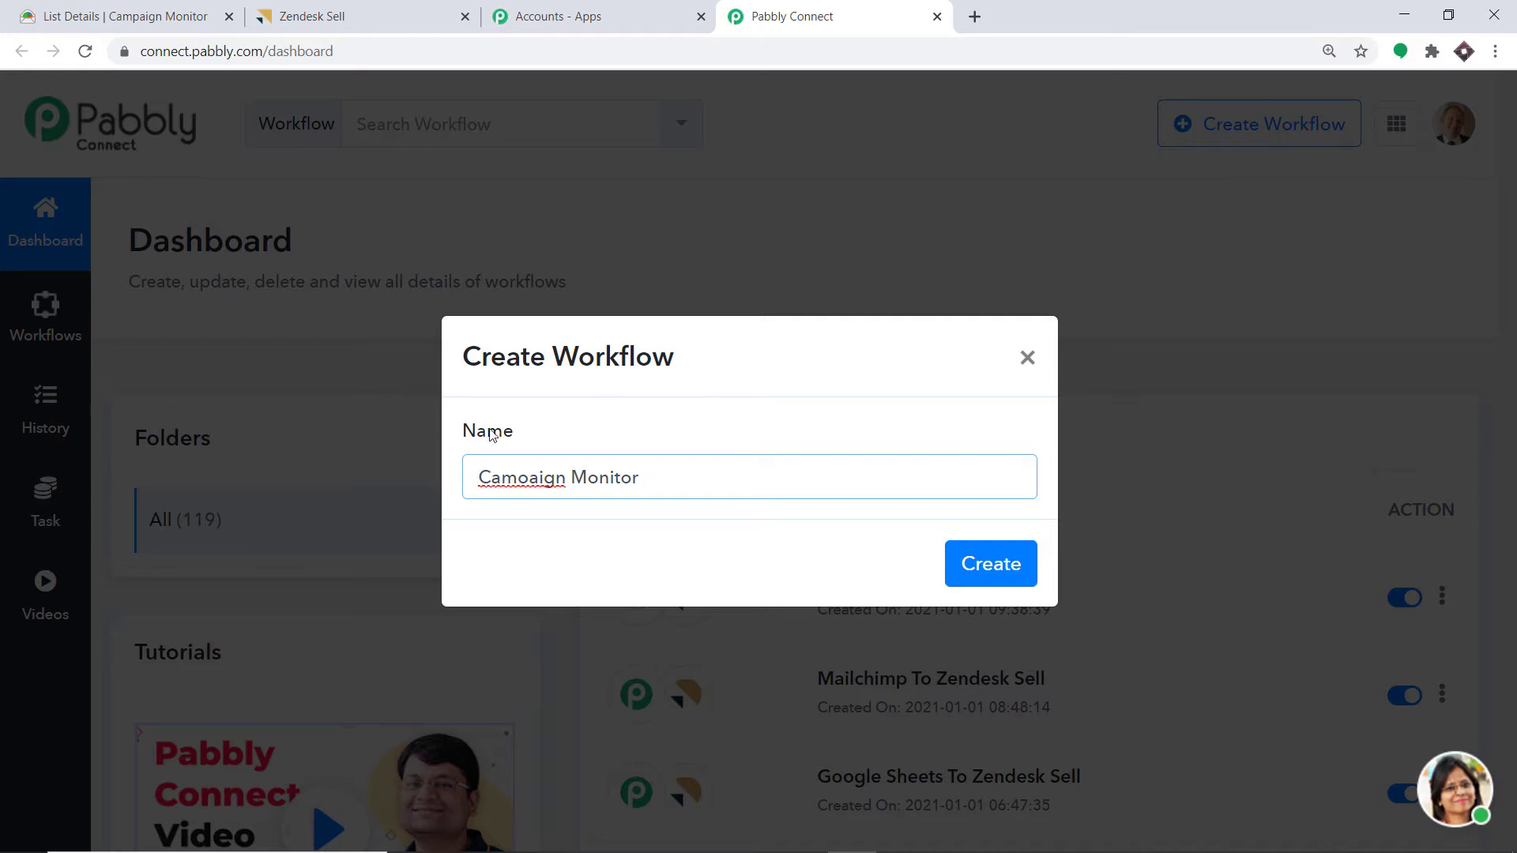
{"action": "left_click", "coordinate": [525, 482]}
{"action": "key", "text": "BackSpace"}
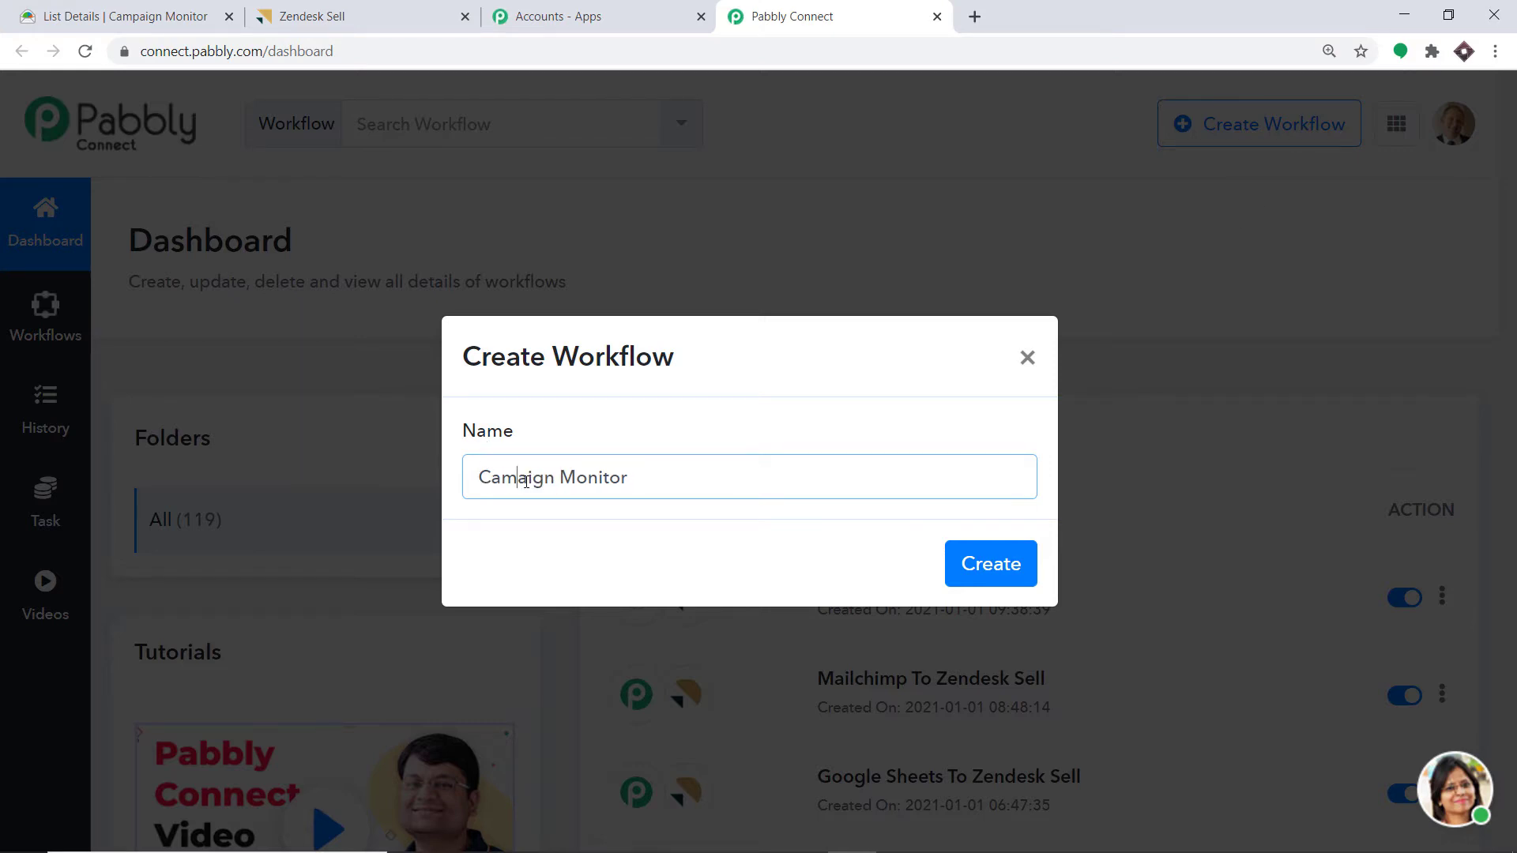
{"action": "type", "text": "P"}
{"action": "key", "text": "BackSpace"}
{"action": "type", "text": "paign Monitor To Zendesk "}
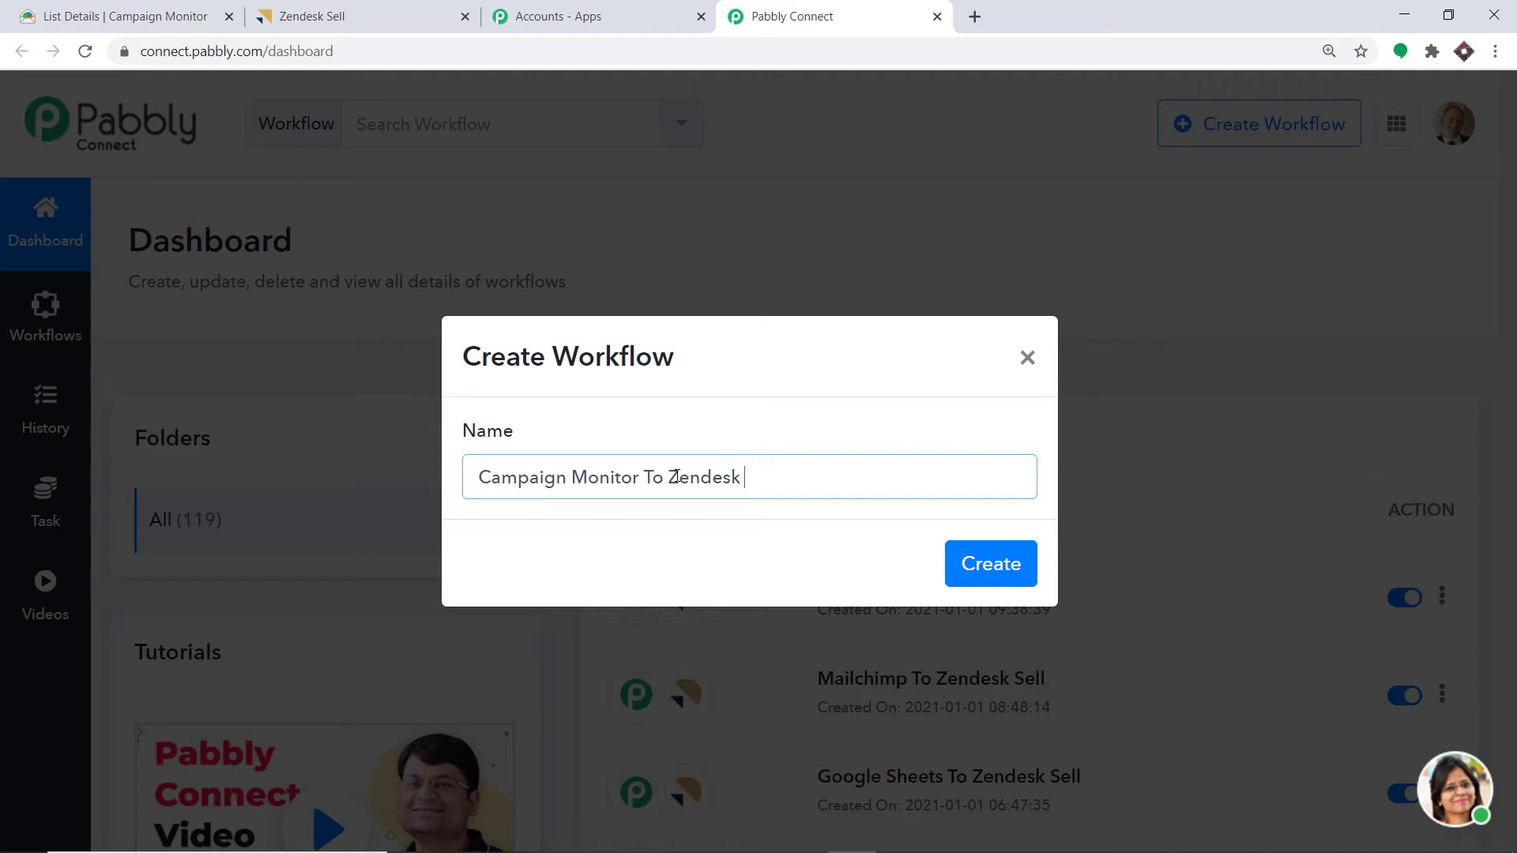
{"action": "type", "text": "Sell"}
- Create the workflow and choose Campaign Monitor as the trigger app
{"action": "left_click", "coordinate": [988, 574]}
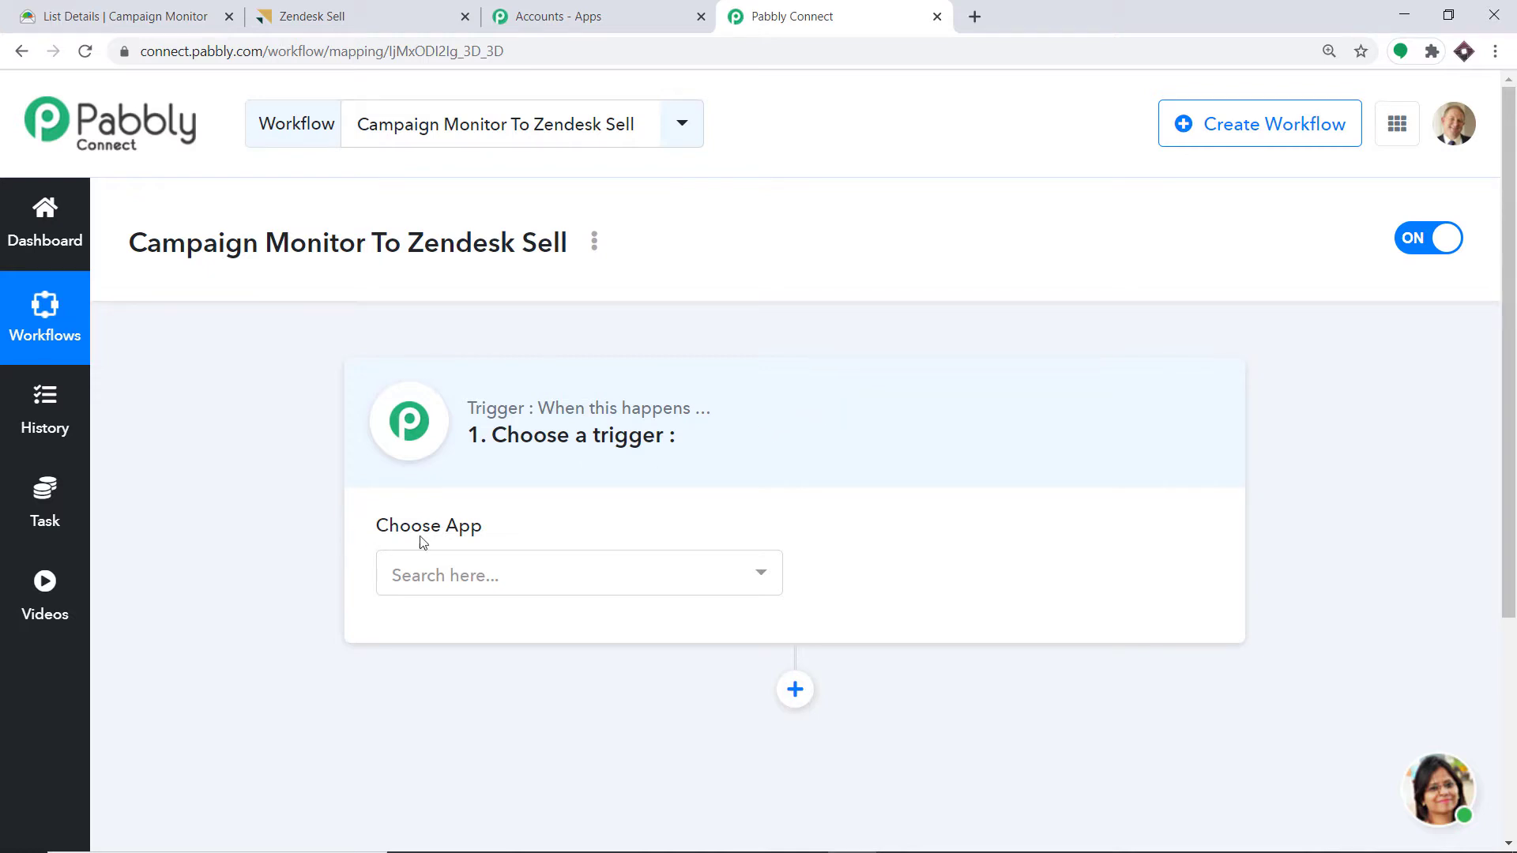
{"action": "left_click", "coordinate": [608, 571]}
{"action": "type", "text": "ca"}
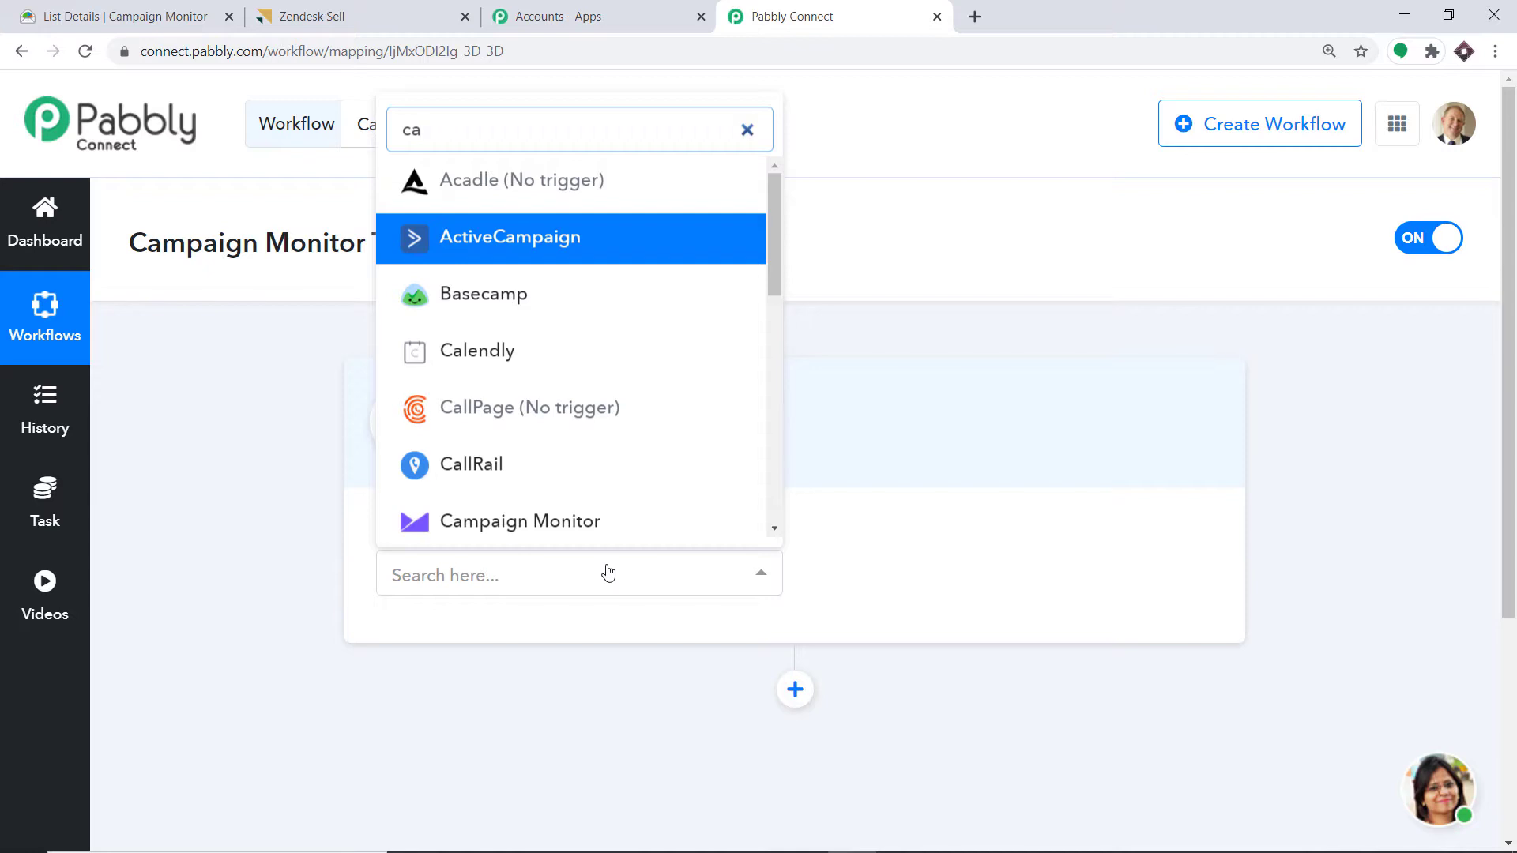
{"action": "left_click", "coordinate": [575, 527]}
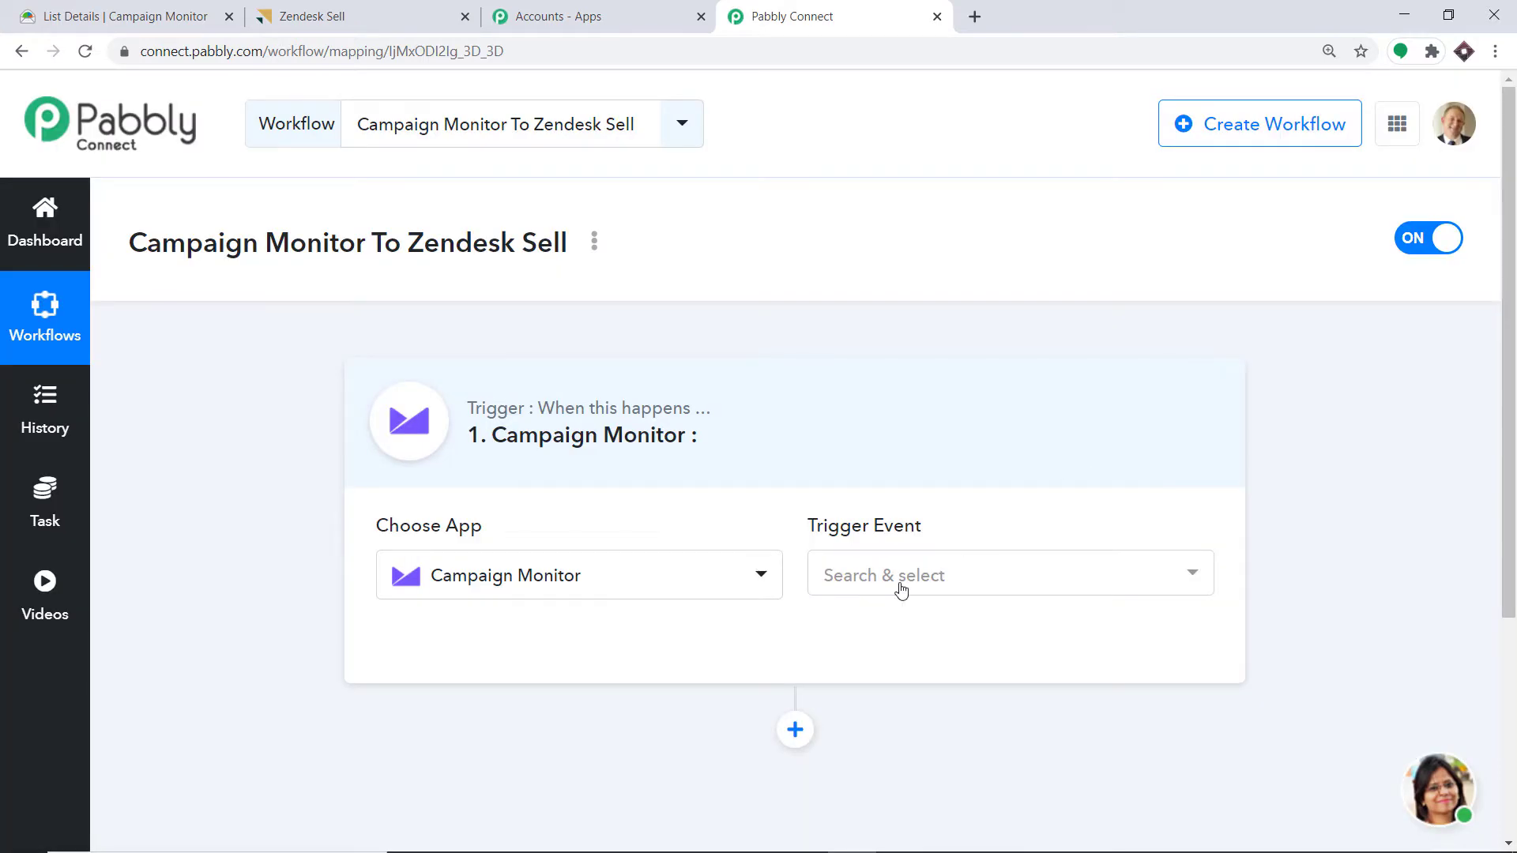
- Set New Subscriber as the trigger event and begin connecting the Campaign Monitor account
{"action": "left_click", "coordinate": [897, 583]}
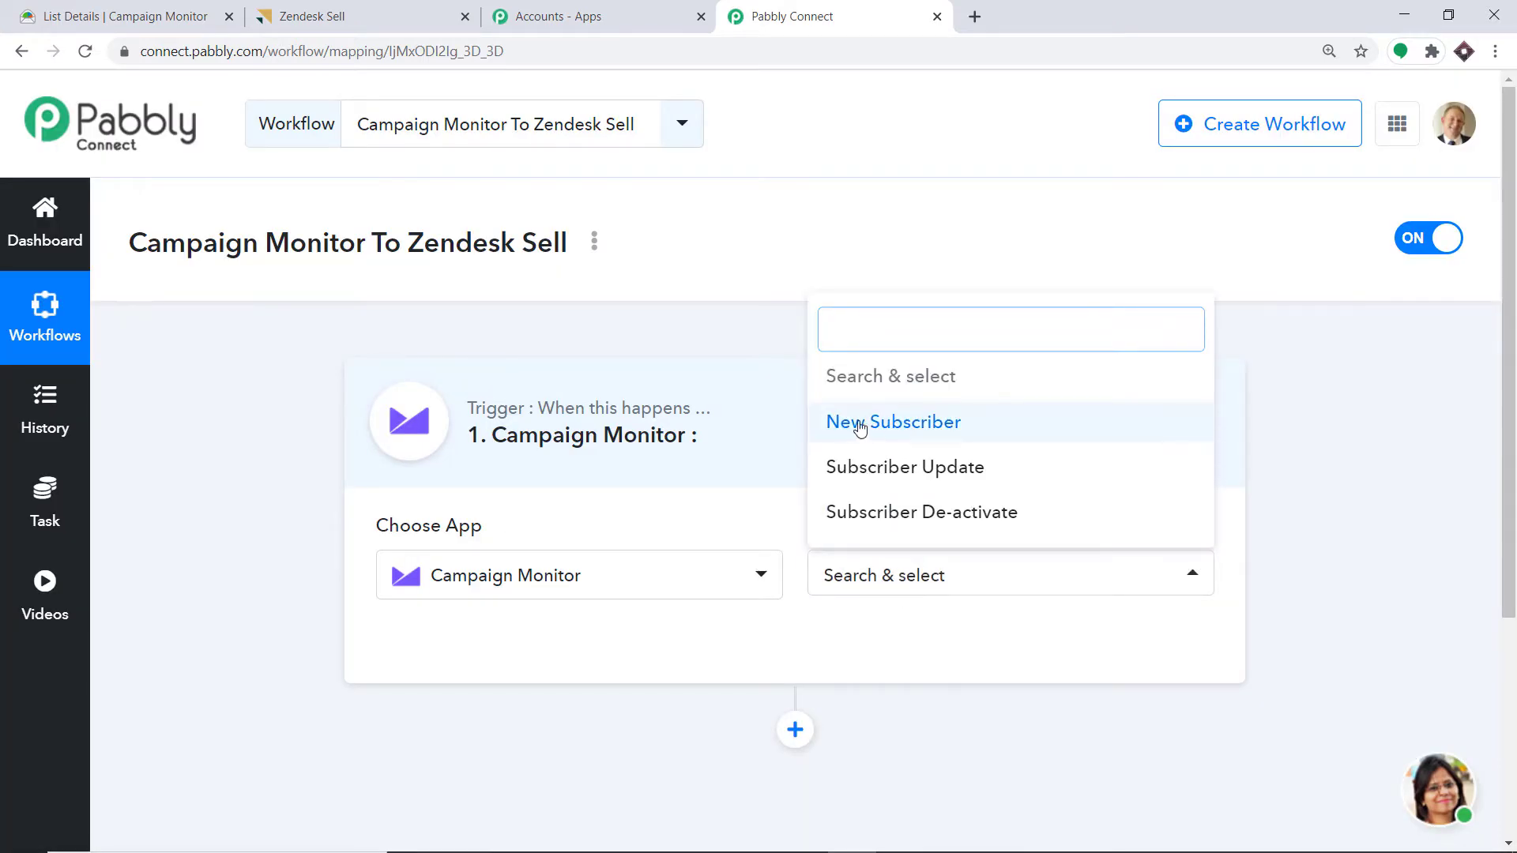
{"action": "left_click", "coordinate": [964, 428]}
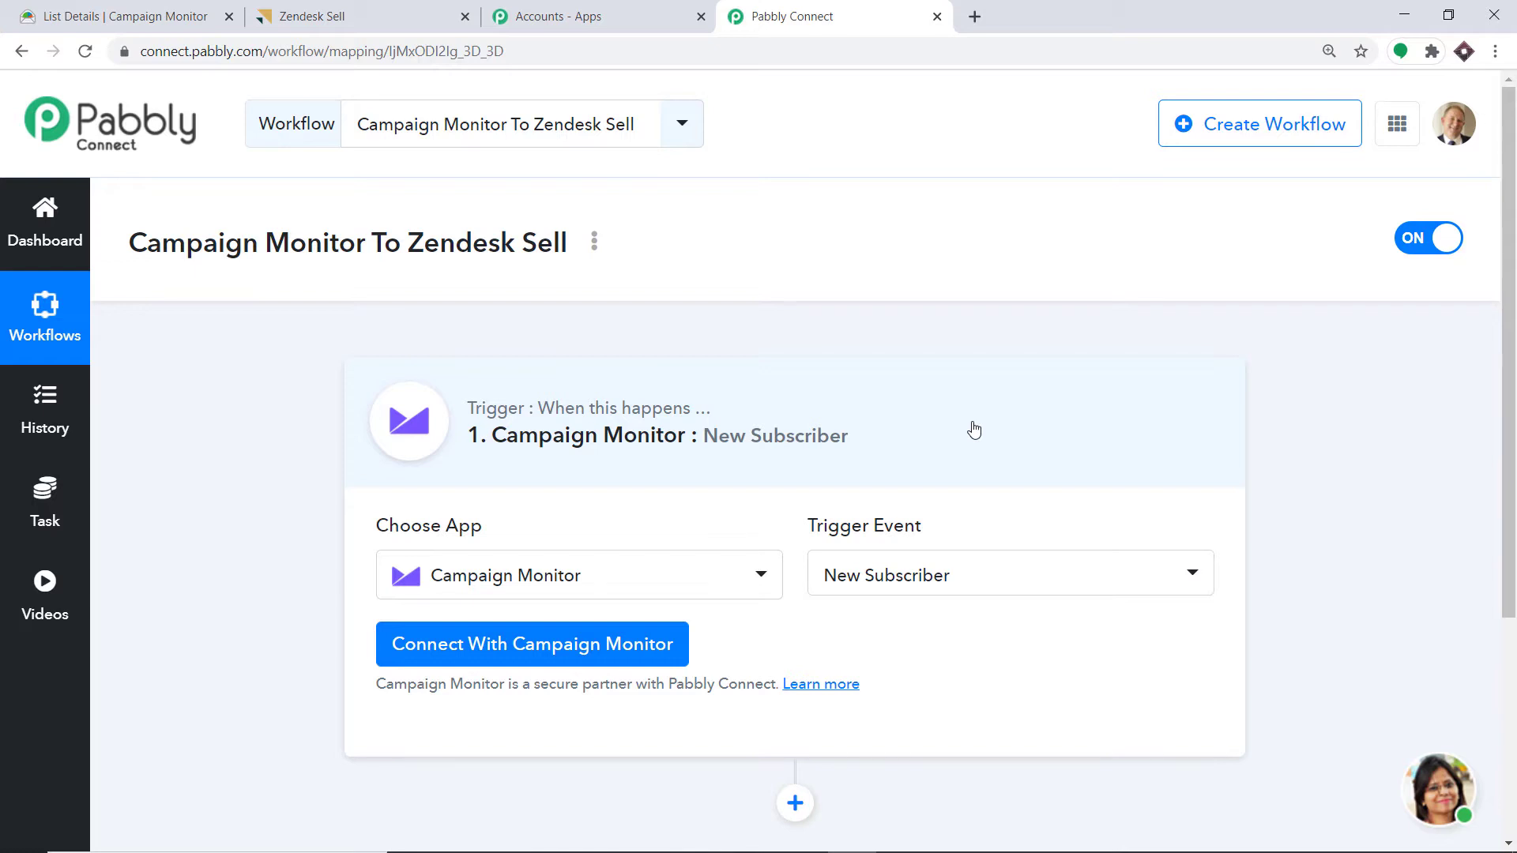
{"action": "left_click", "coordinate": [919, 576]}
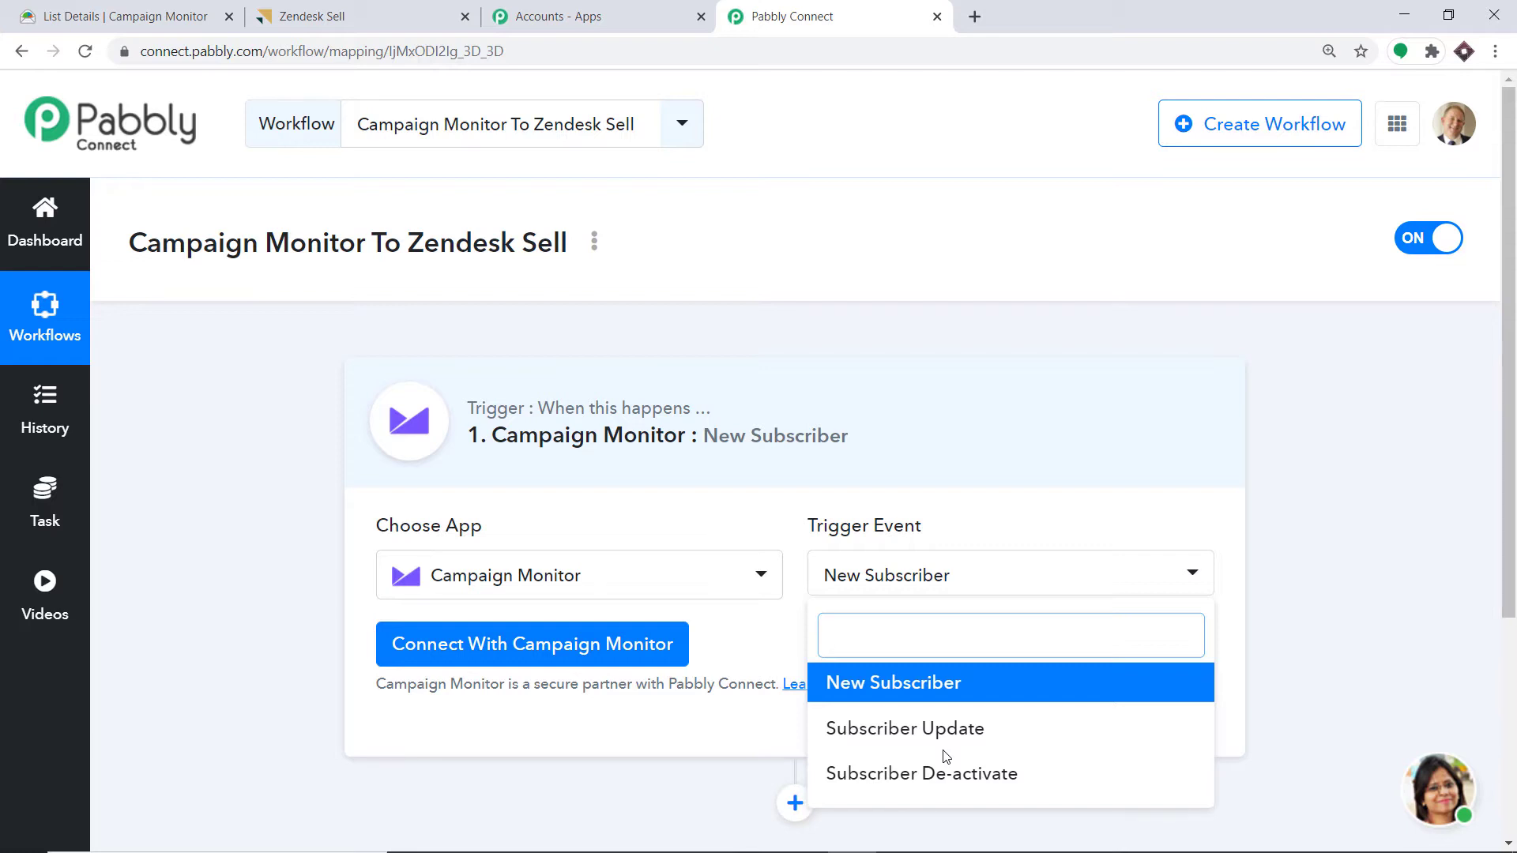
{"action": "left_click", "coordinate": [897, 684]}
{"action": "scroll", "coordinate": [997, 380], "scroll_direction": "down", "scroll_amount": 4}
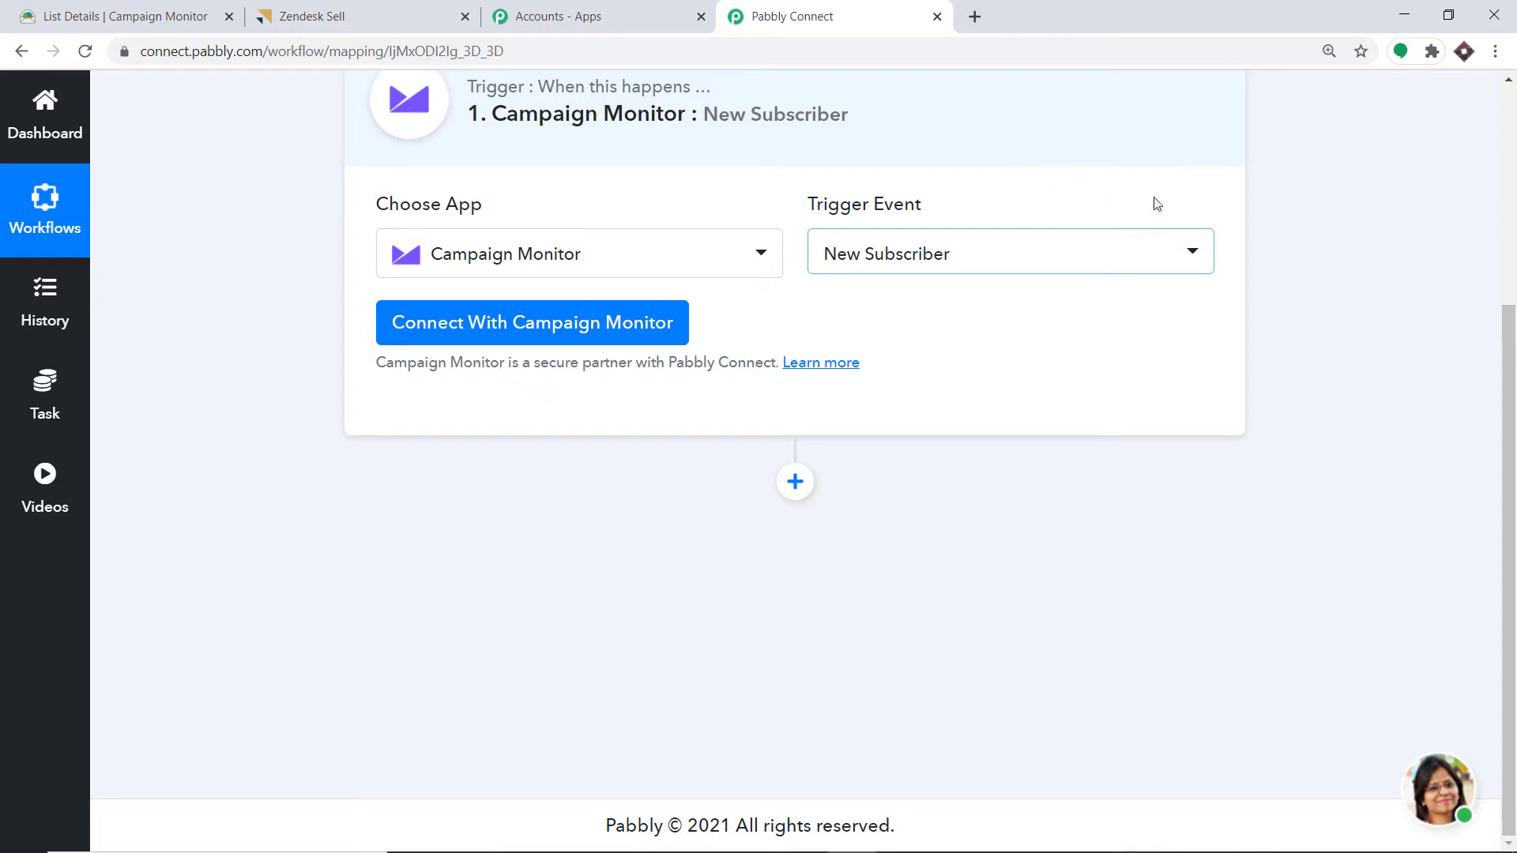
{"action": "left_click", "coordinate": [490, 324]}
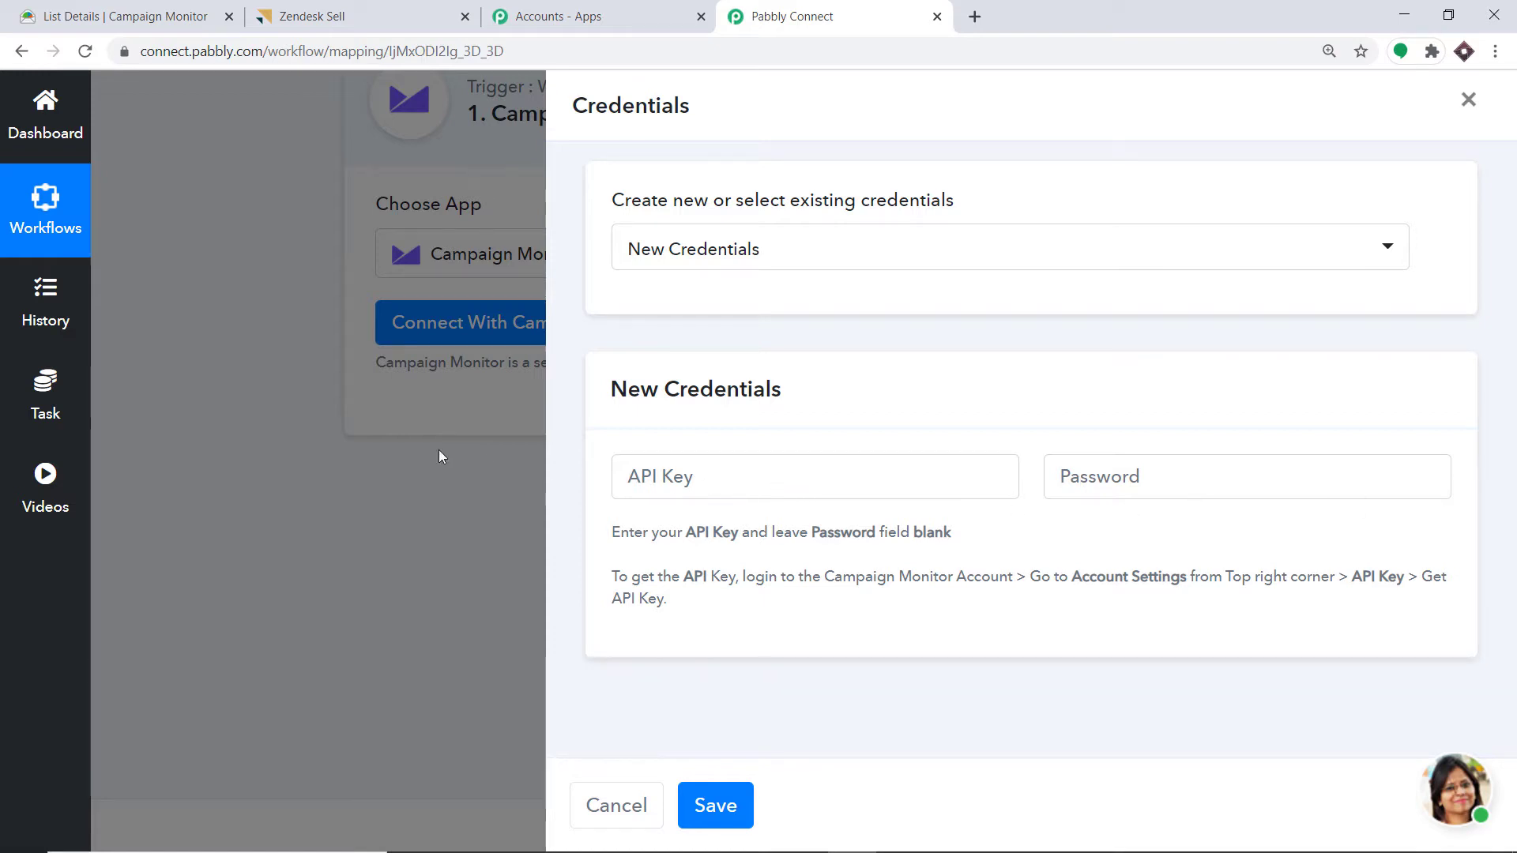
{"action": "left_click", "coordinate": [73, 7]}
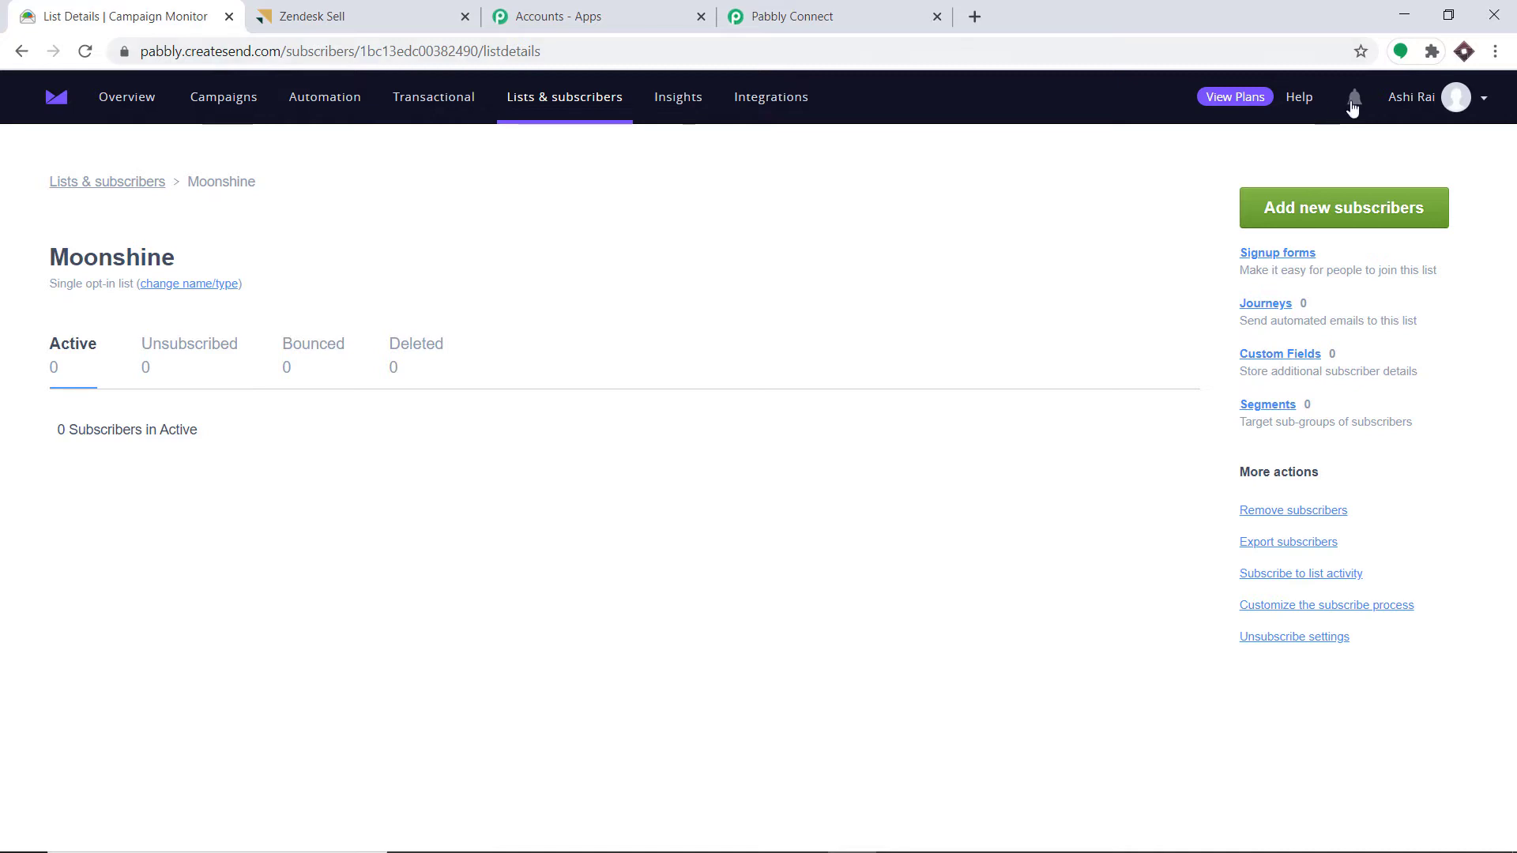
{"action": "left_click", "coordinate": [1474, 95]}
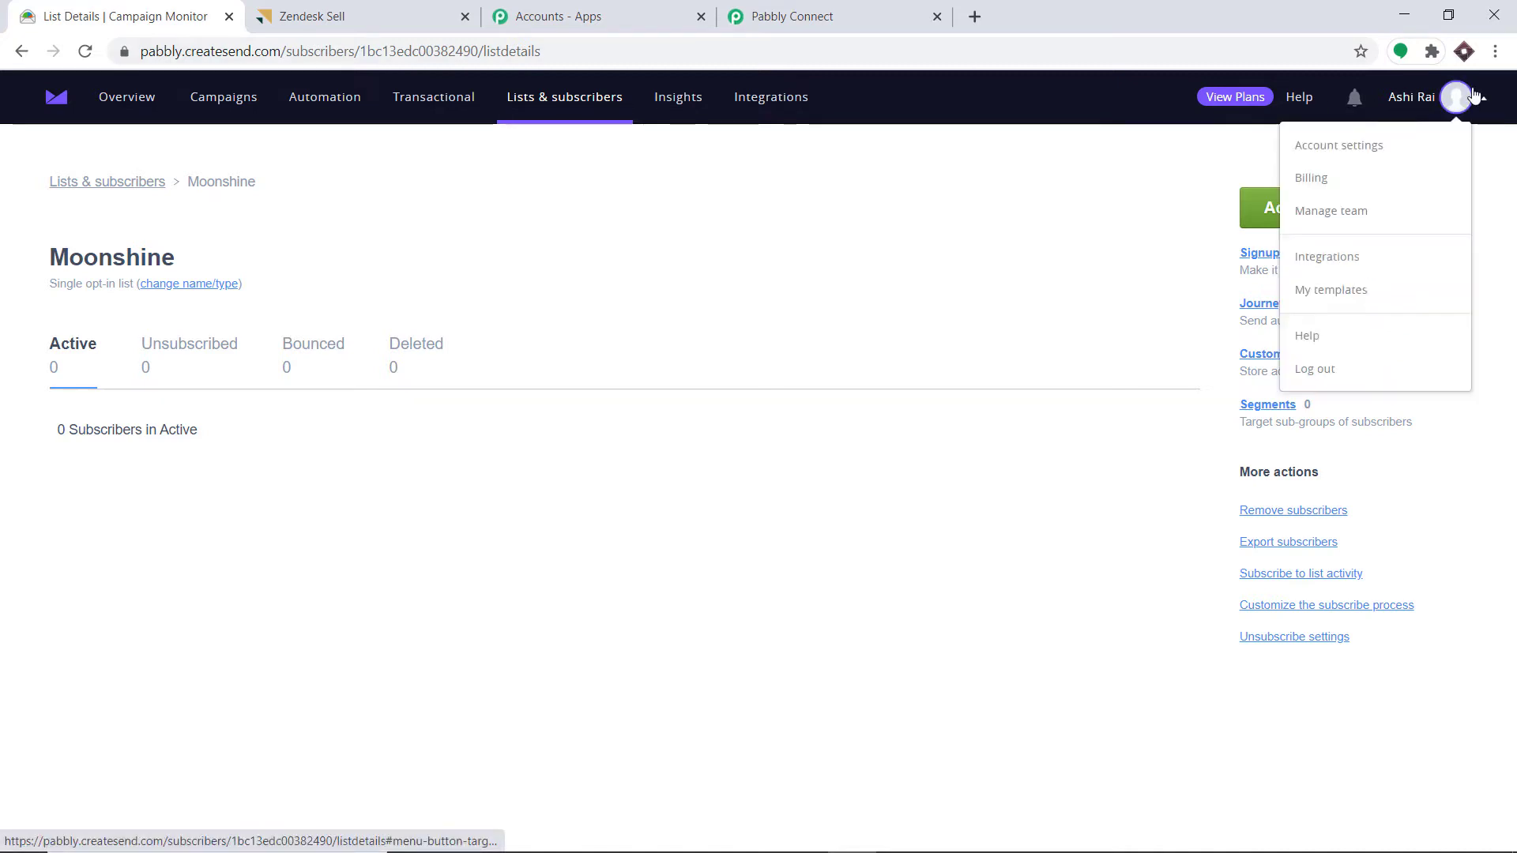
{"action": "left_click", "coordinate": [1330, 152]}
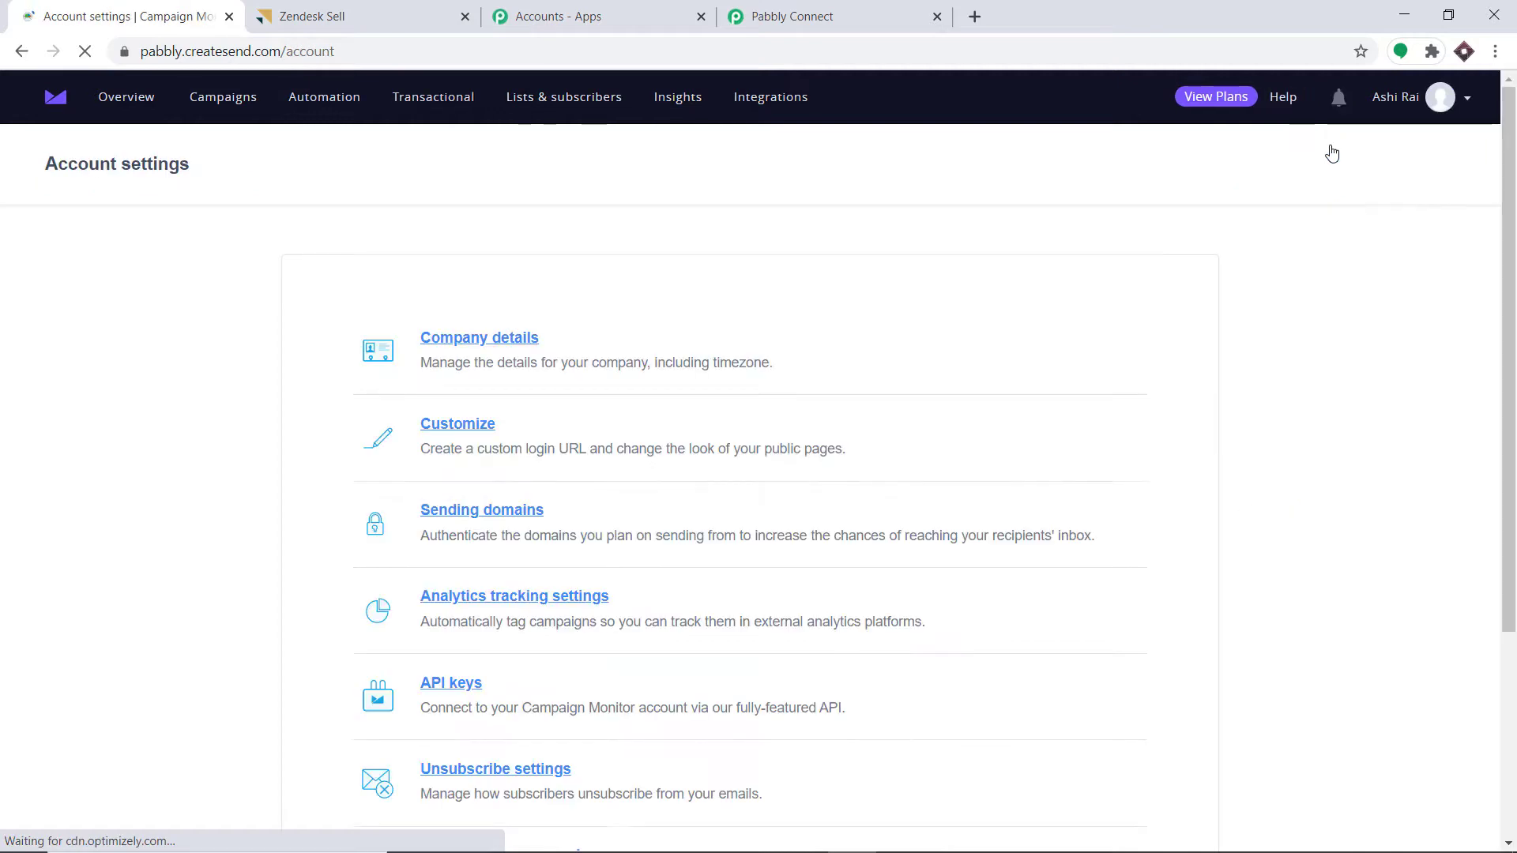
{"action": "scroll", "coordinate": [1085, 343], "scroll_direction": "down", "scroll_amount": 4}
{"action": "scroll", "coordinate": [1085, 344], "scroll_direction": "down", "scroll_amount": 1}
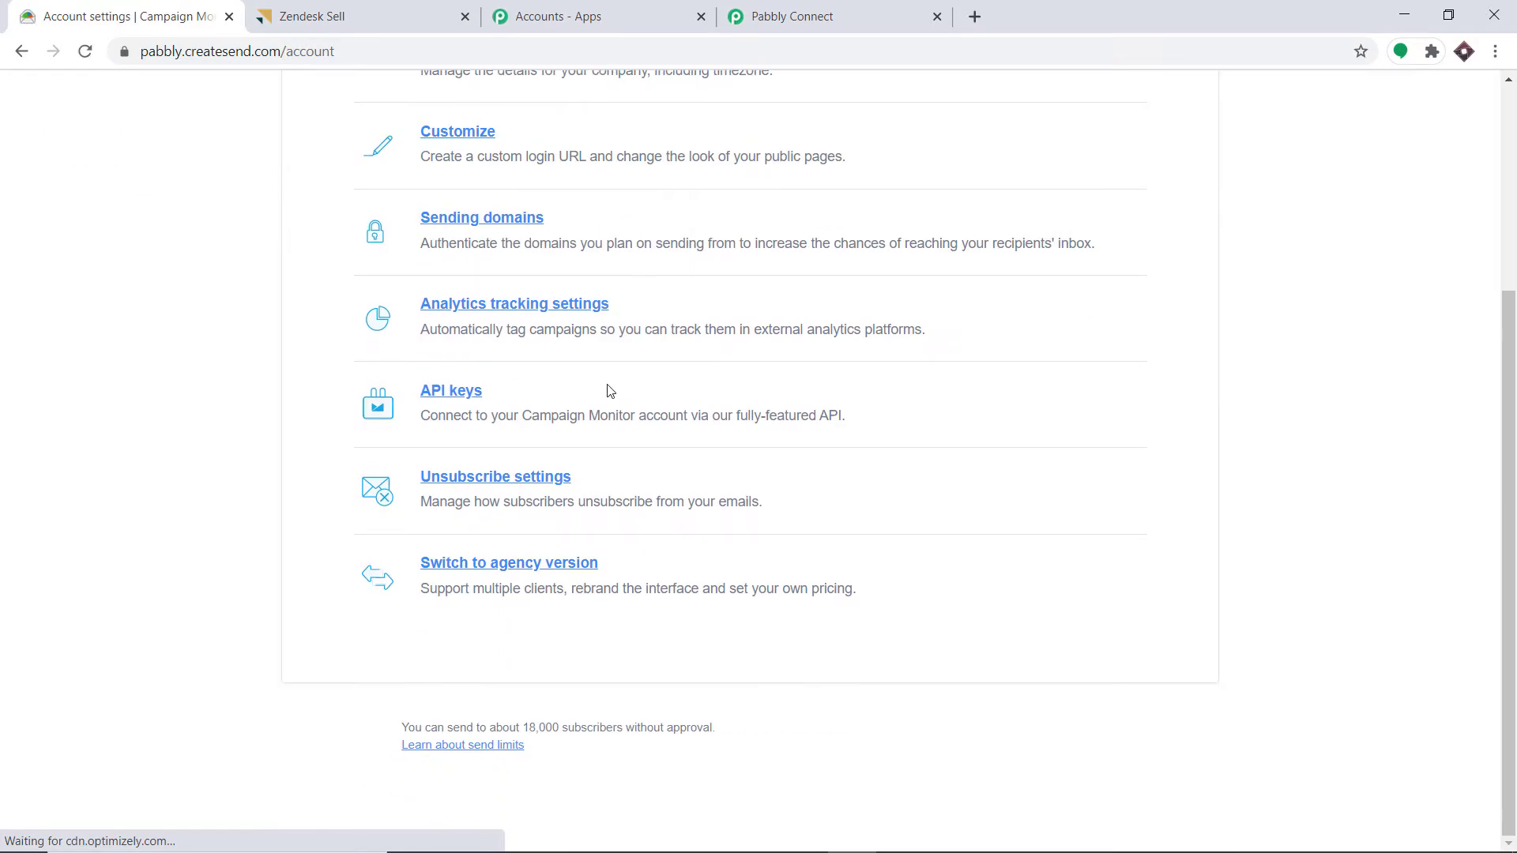
{"action": "left_click", "coordinate": [447, 394]}
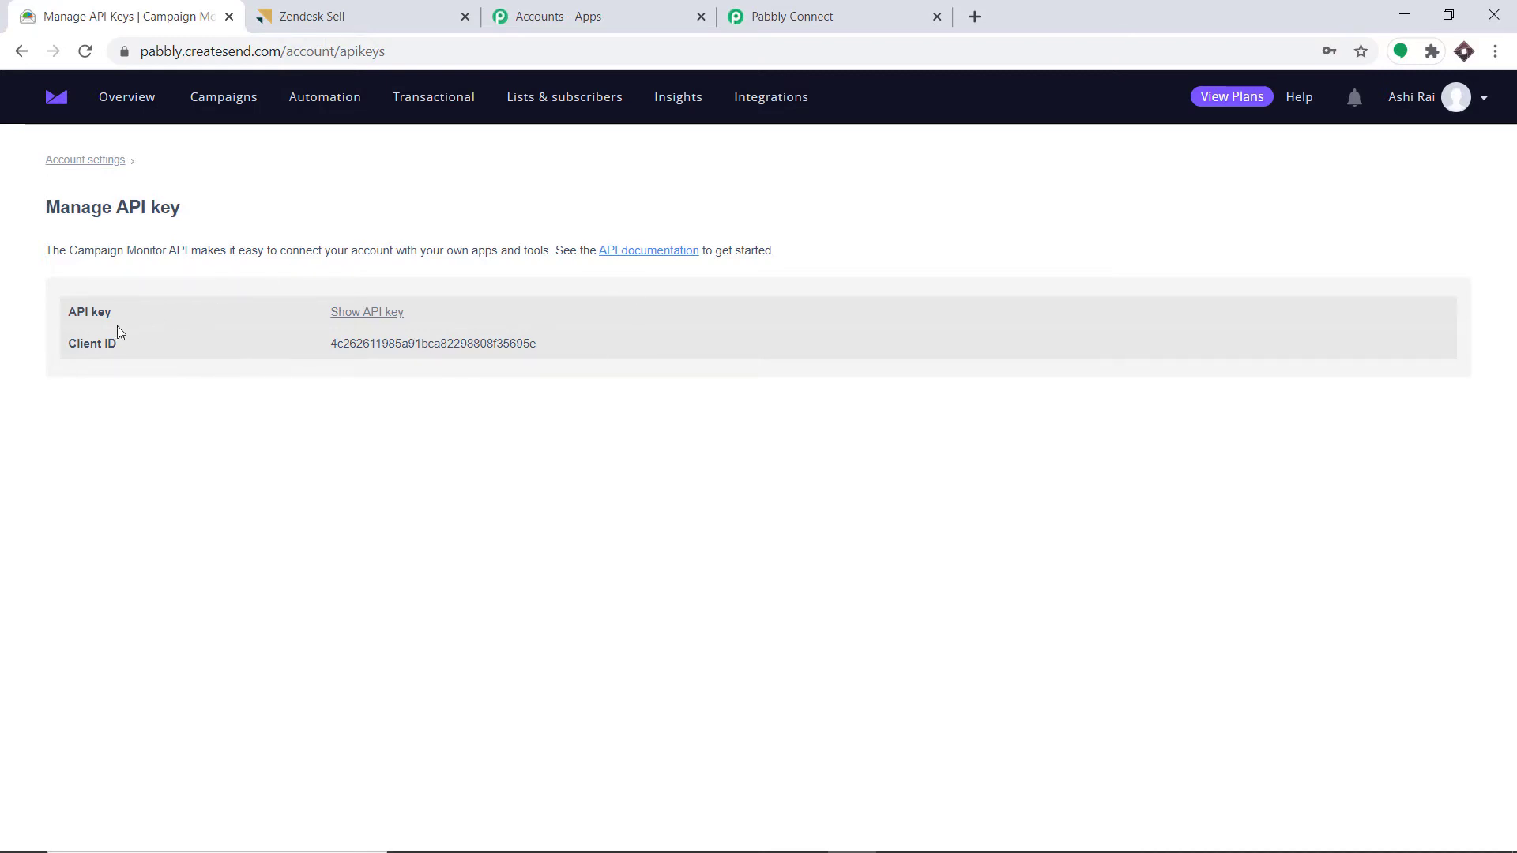
- Reveal the API key by confirming the account password
{"action": "left_click", "coordinate": [361, 313]}
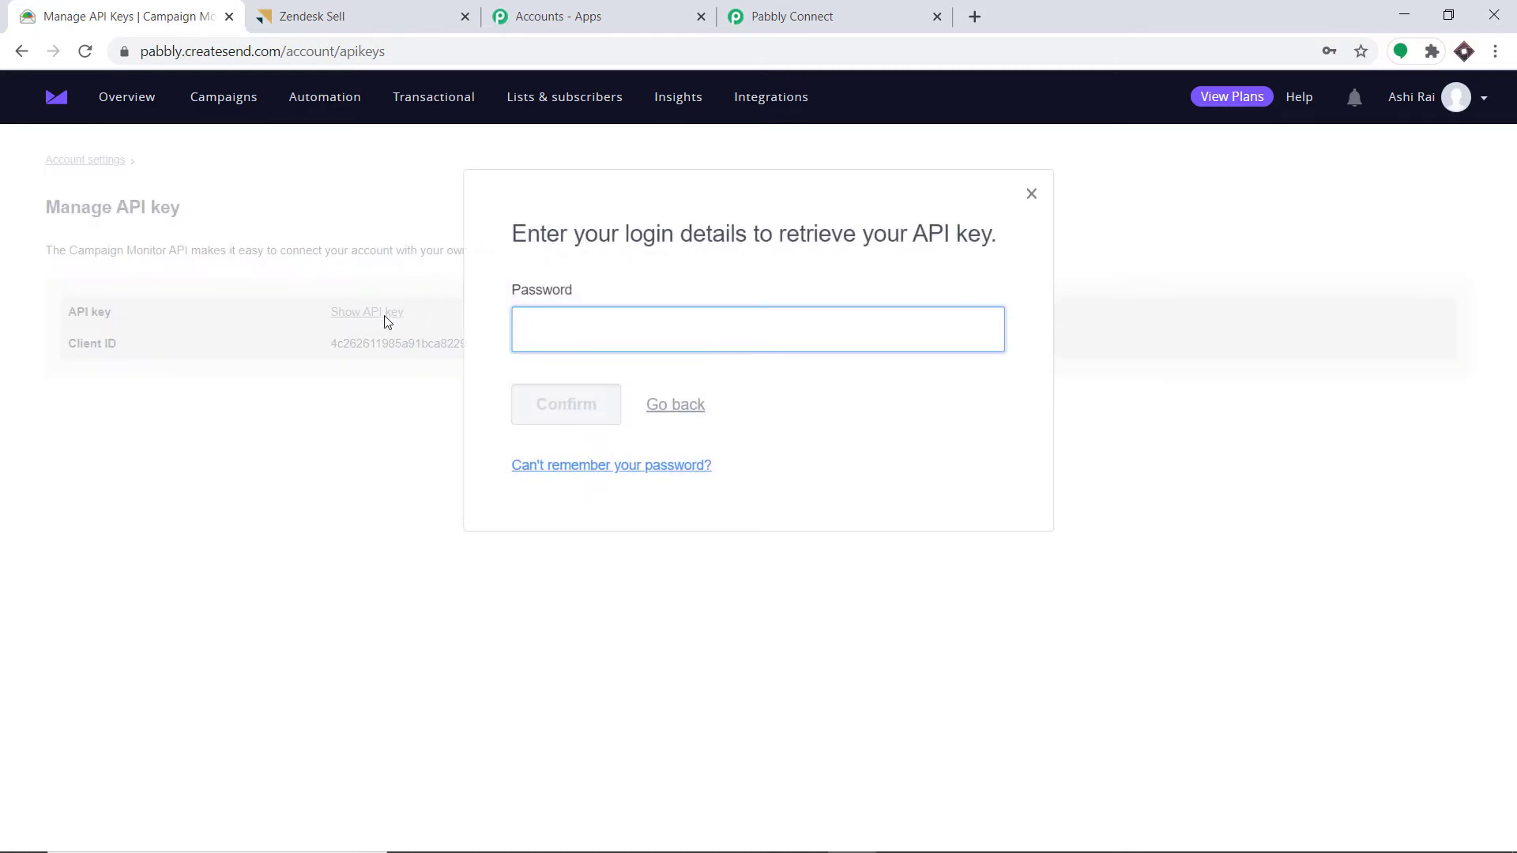
{"action": "left_click", "coordinate": [614, 334]}
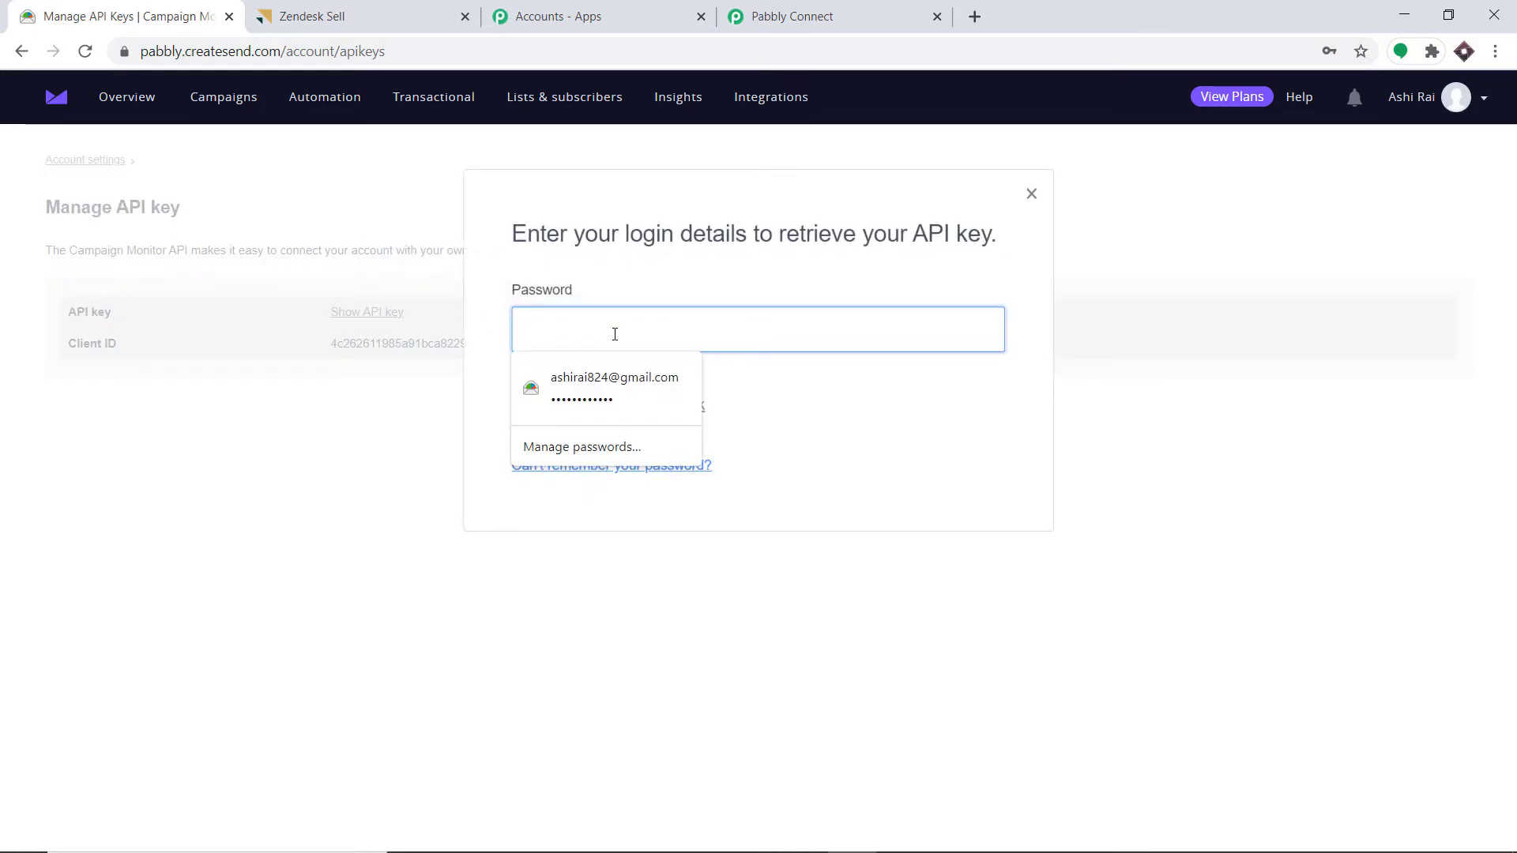
{"action": "type", "text": "••••"}
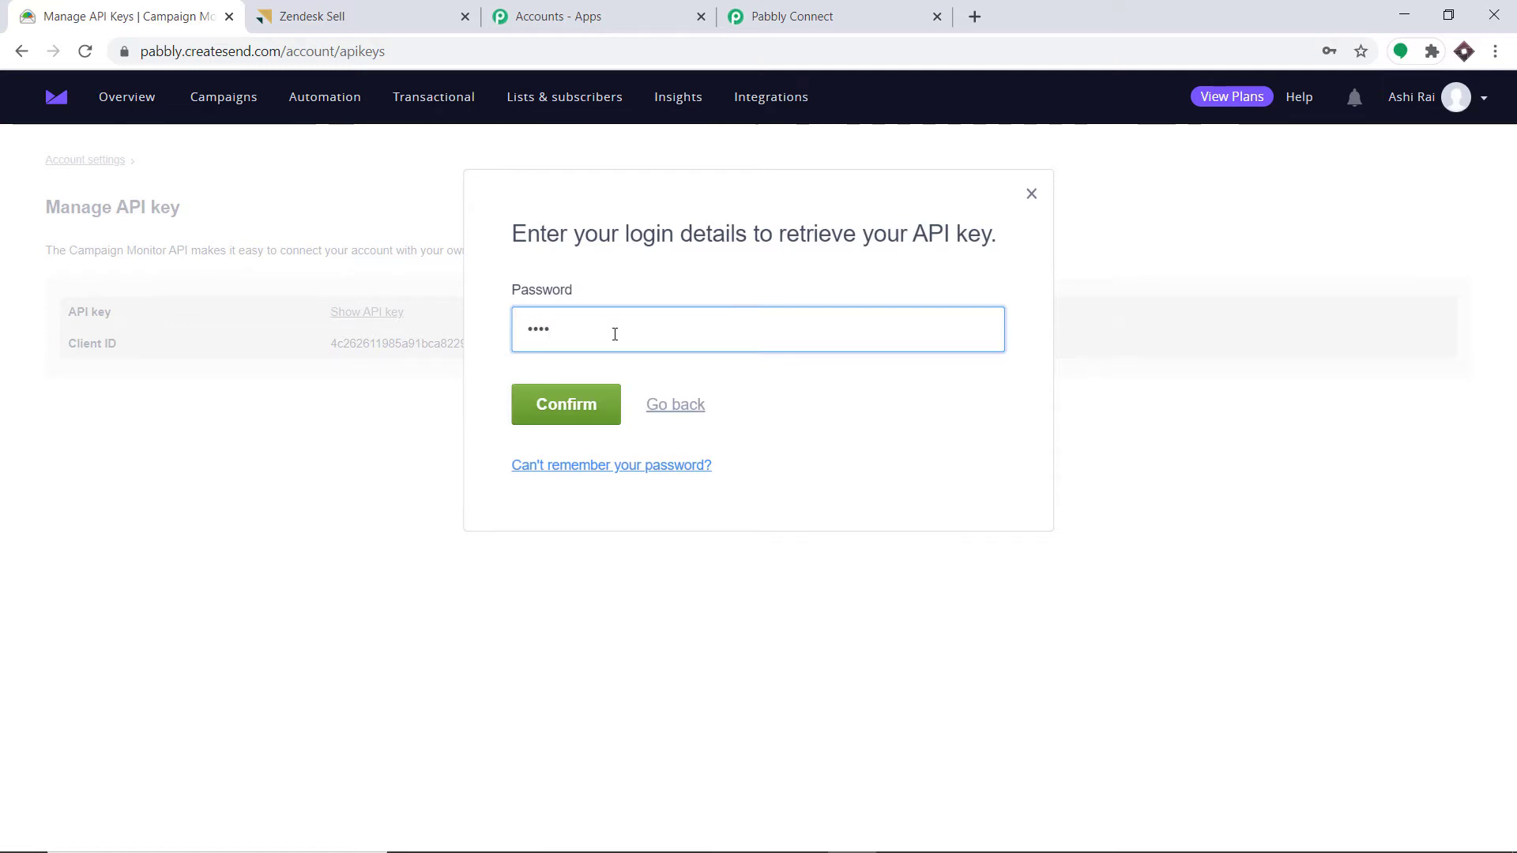
{"action": "key", "text": "BackSpace"}
{"action": "key", "text": "BackSpace"}
{"action": "key", "text": "BackSpace"}
{"action": "key", "text": "BackSpace"}
{"action": "type", "text": "••"}
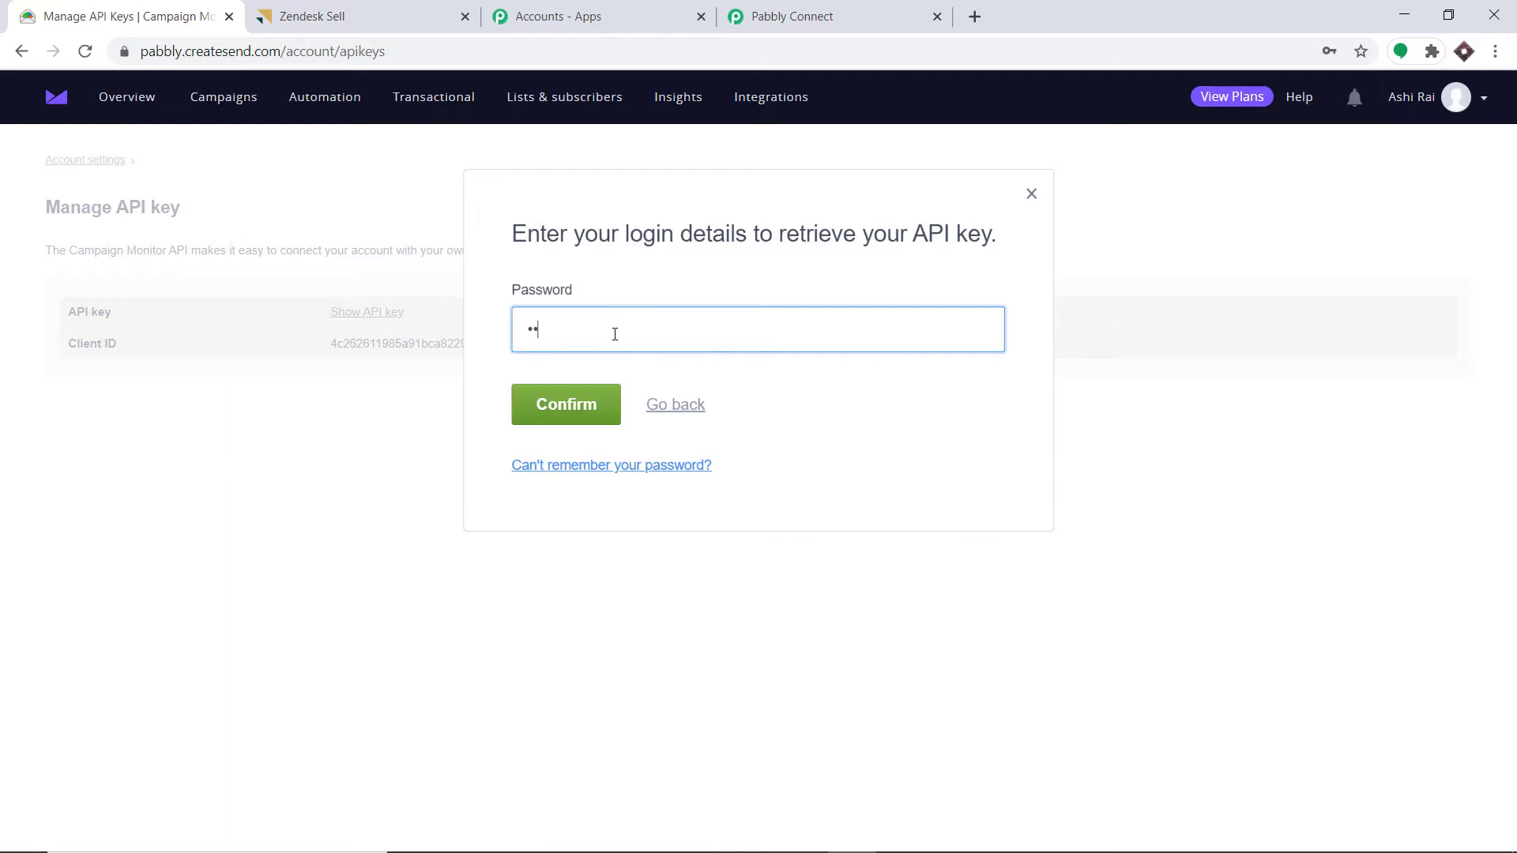
{"action": "type", "text": "•••••••"}
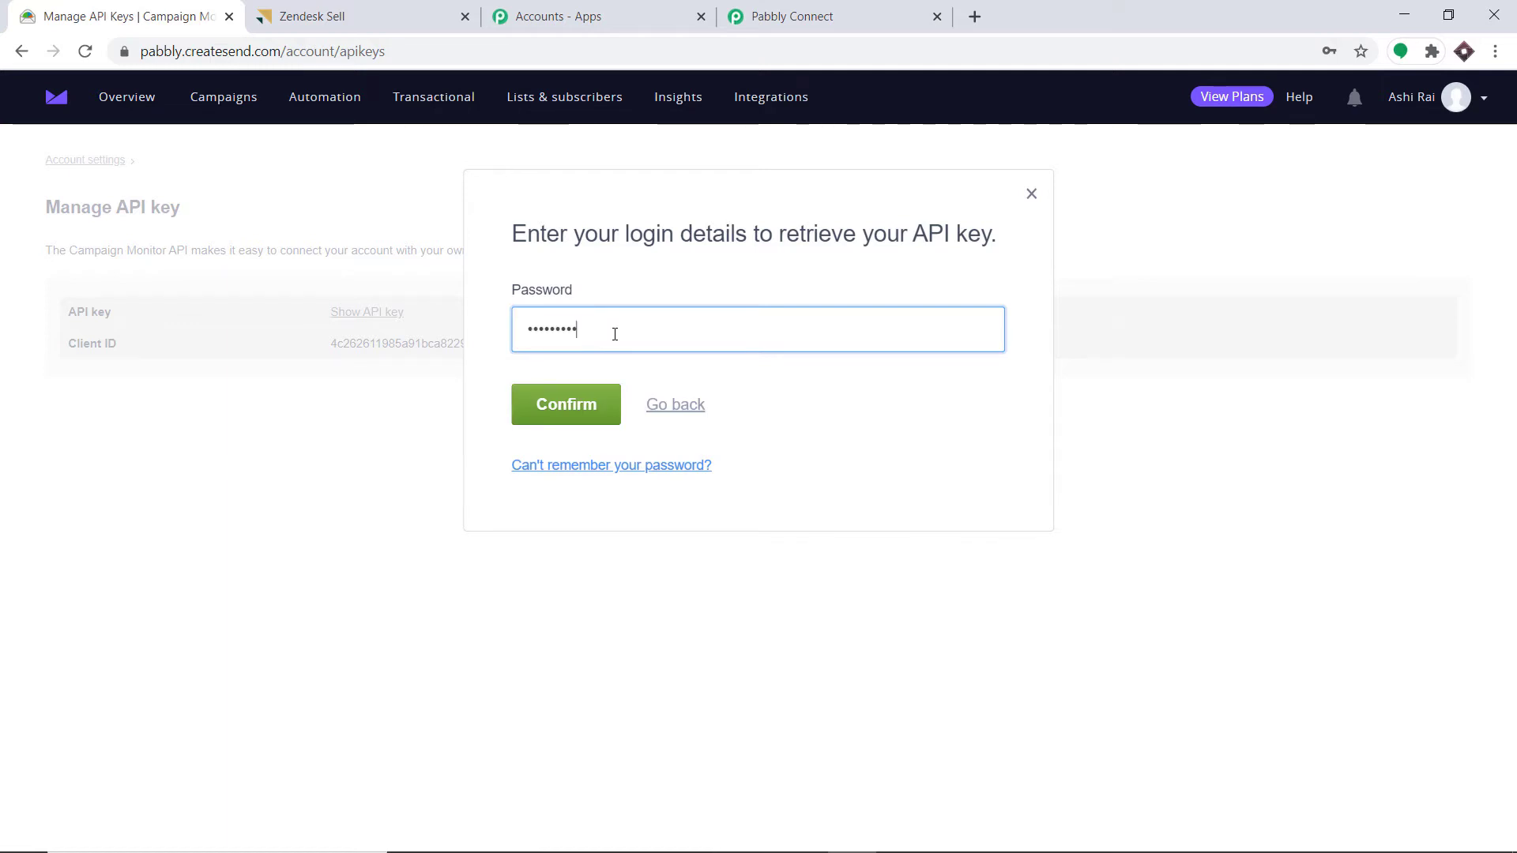
{"action": "type", "text": "••"}
{"action": "key", "text": "Return"}
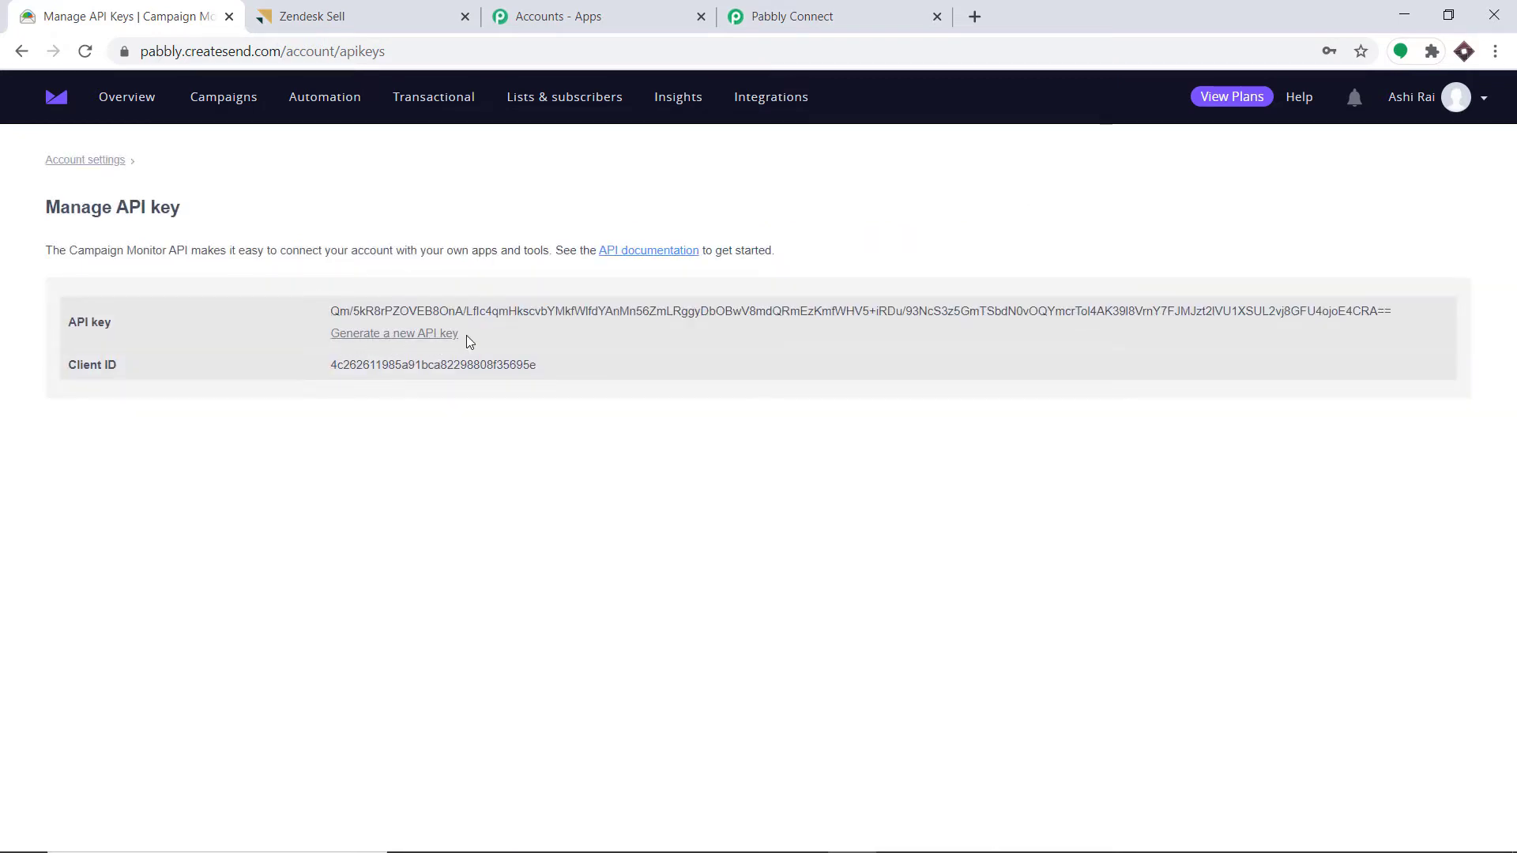
- Copy the revealed API key and return to the Pabbly Connect credentials form
{"action": "triple_click", "coordinate": [396, 311]}
{"action": "right_click", "coordinate": [397, 311]}
{"action": "left_click", "coordinate": [414, 321]}
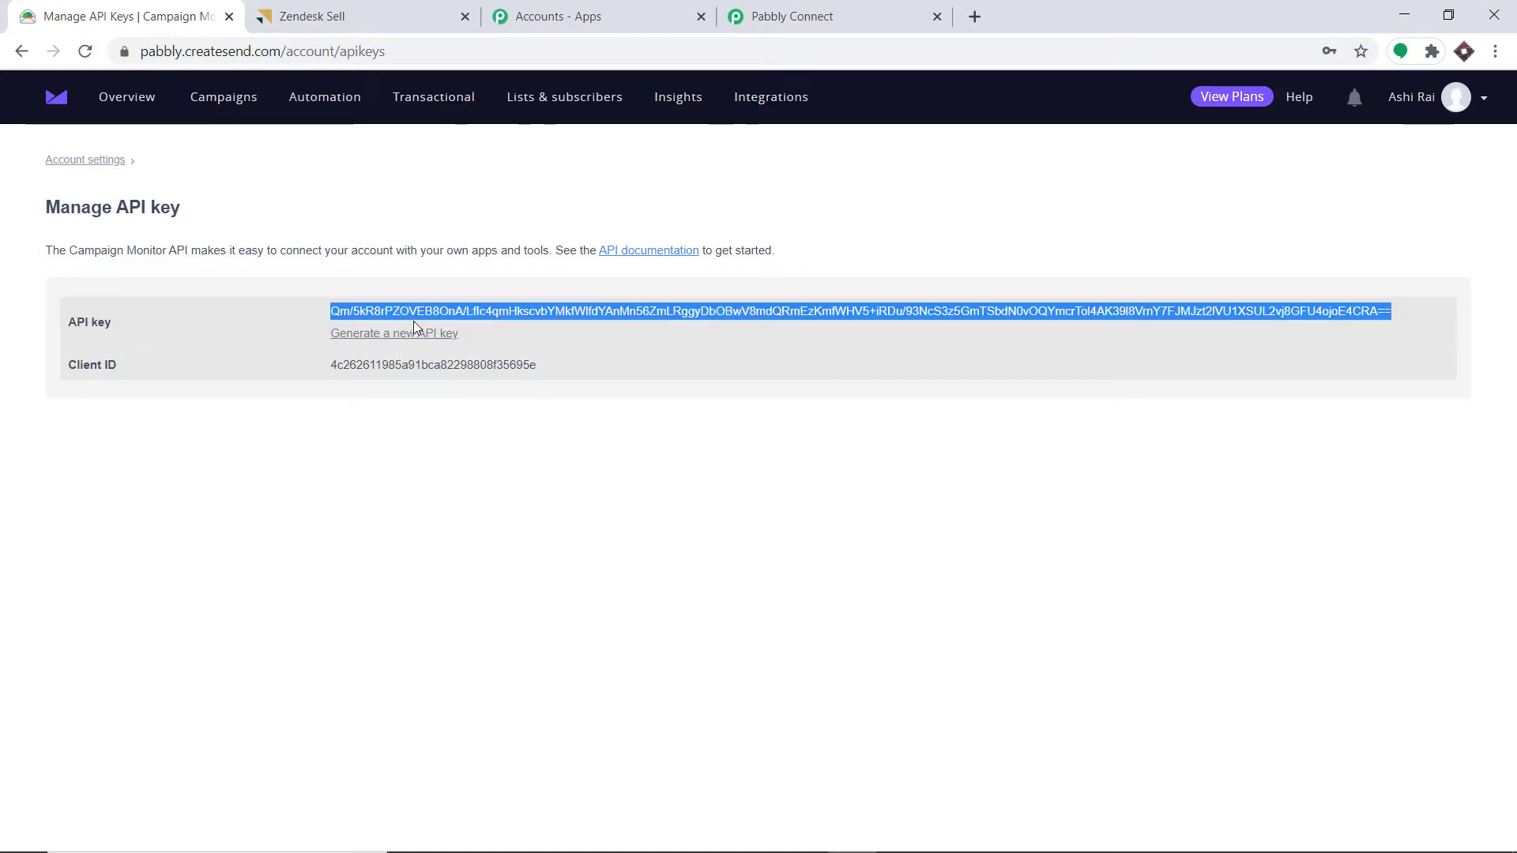
{"action": "left_click", "coordinate": [846, 12]}
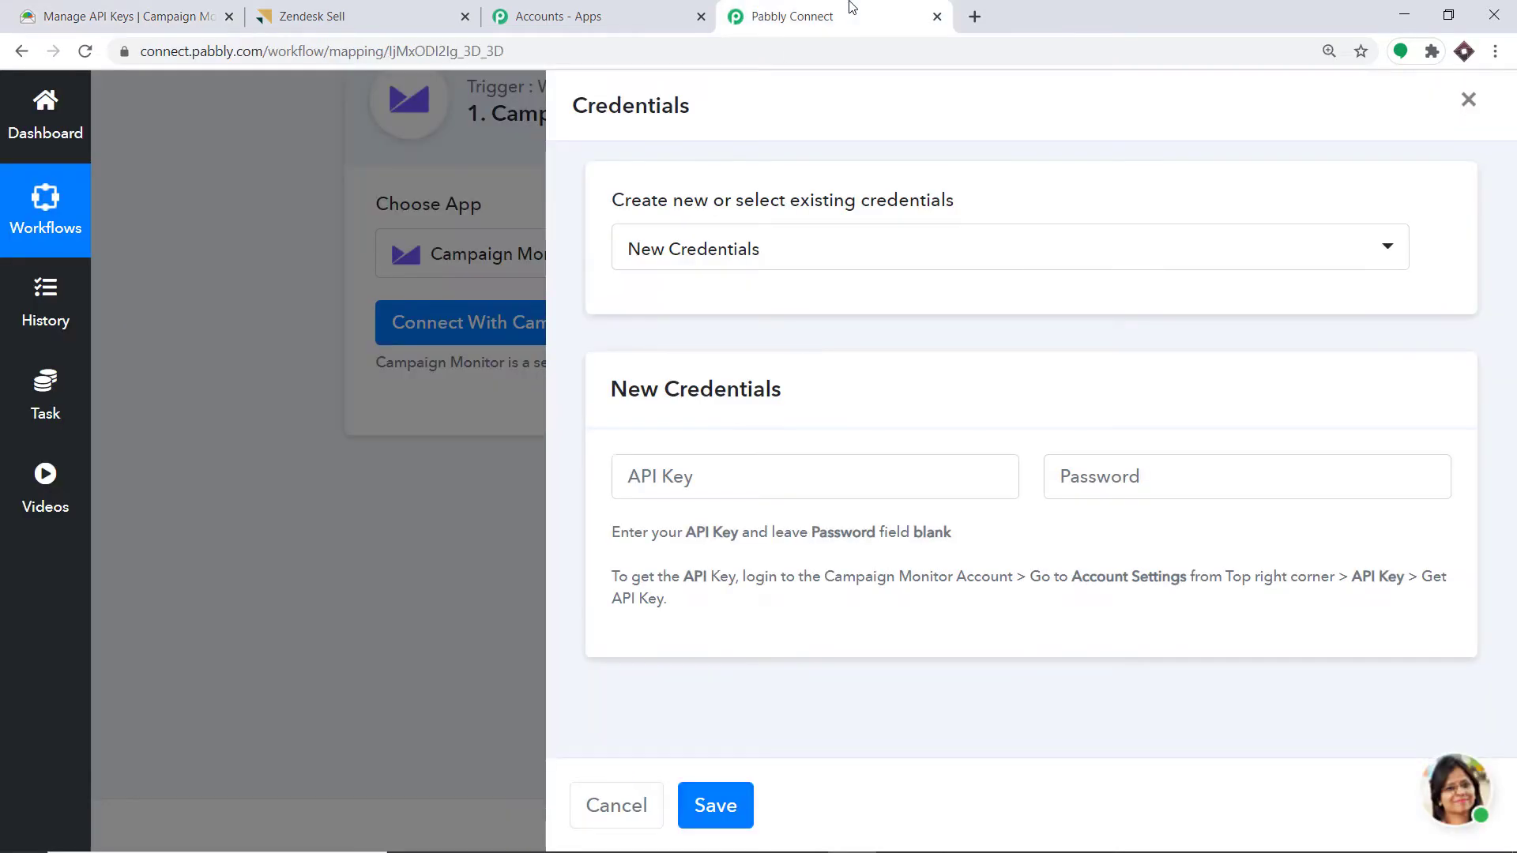
- Paste the Campaign Monitor API key into the credentials form and save the connection
{"action": "left_click", "coordinate": [637, 472]}
{"action": "right_click", "coordinate": [638, 472]}
{"action": "left_click", "coordinate": [714, 644]}
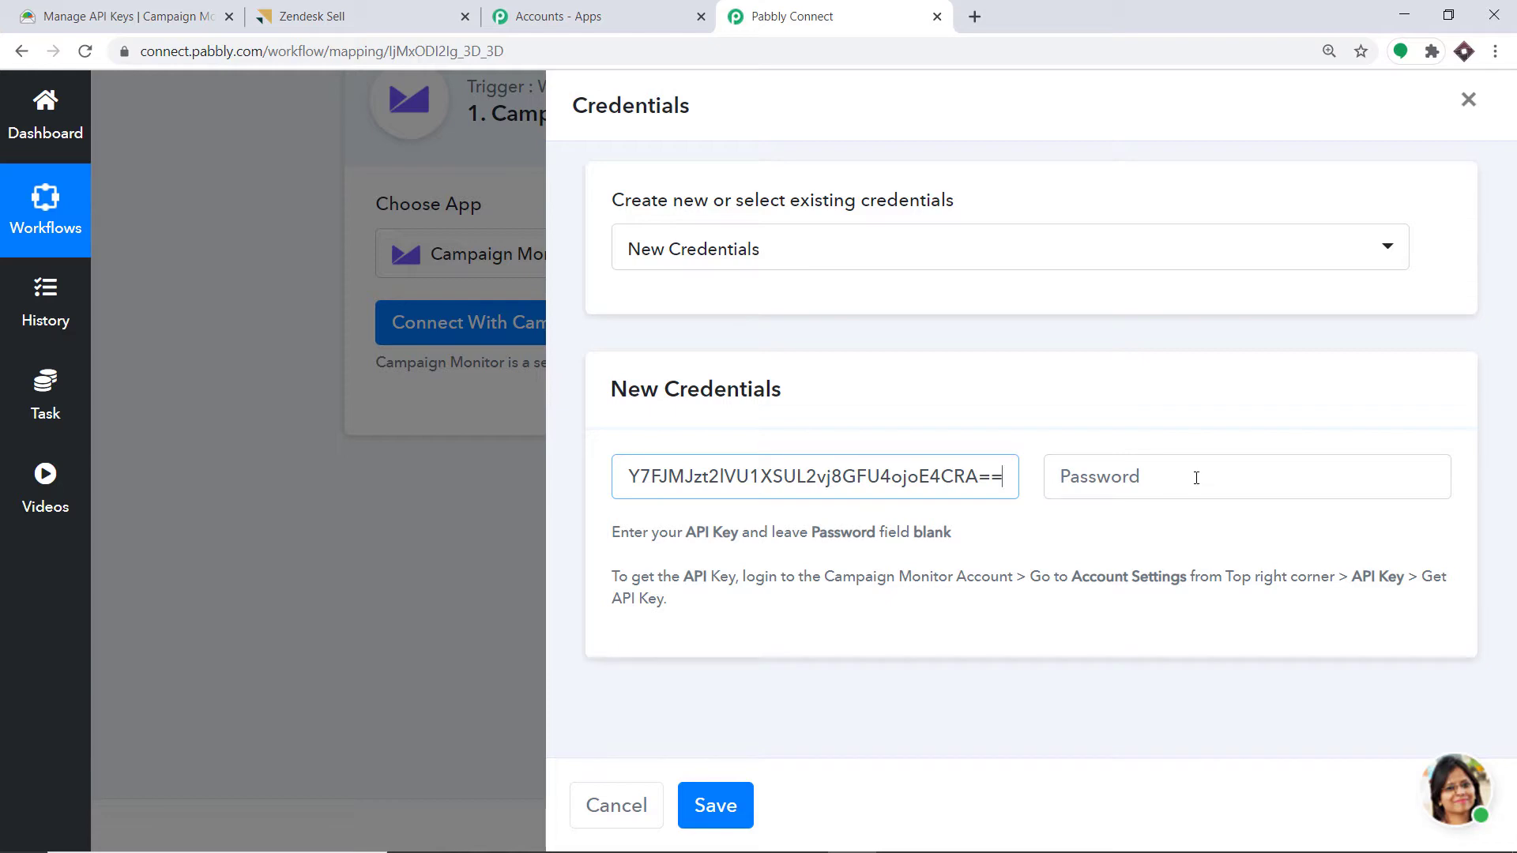
{"action": "left_click", "coordinate": [715, 805]}
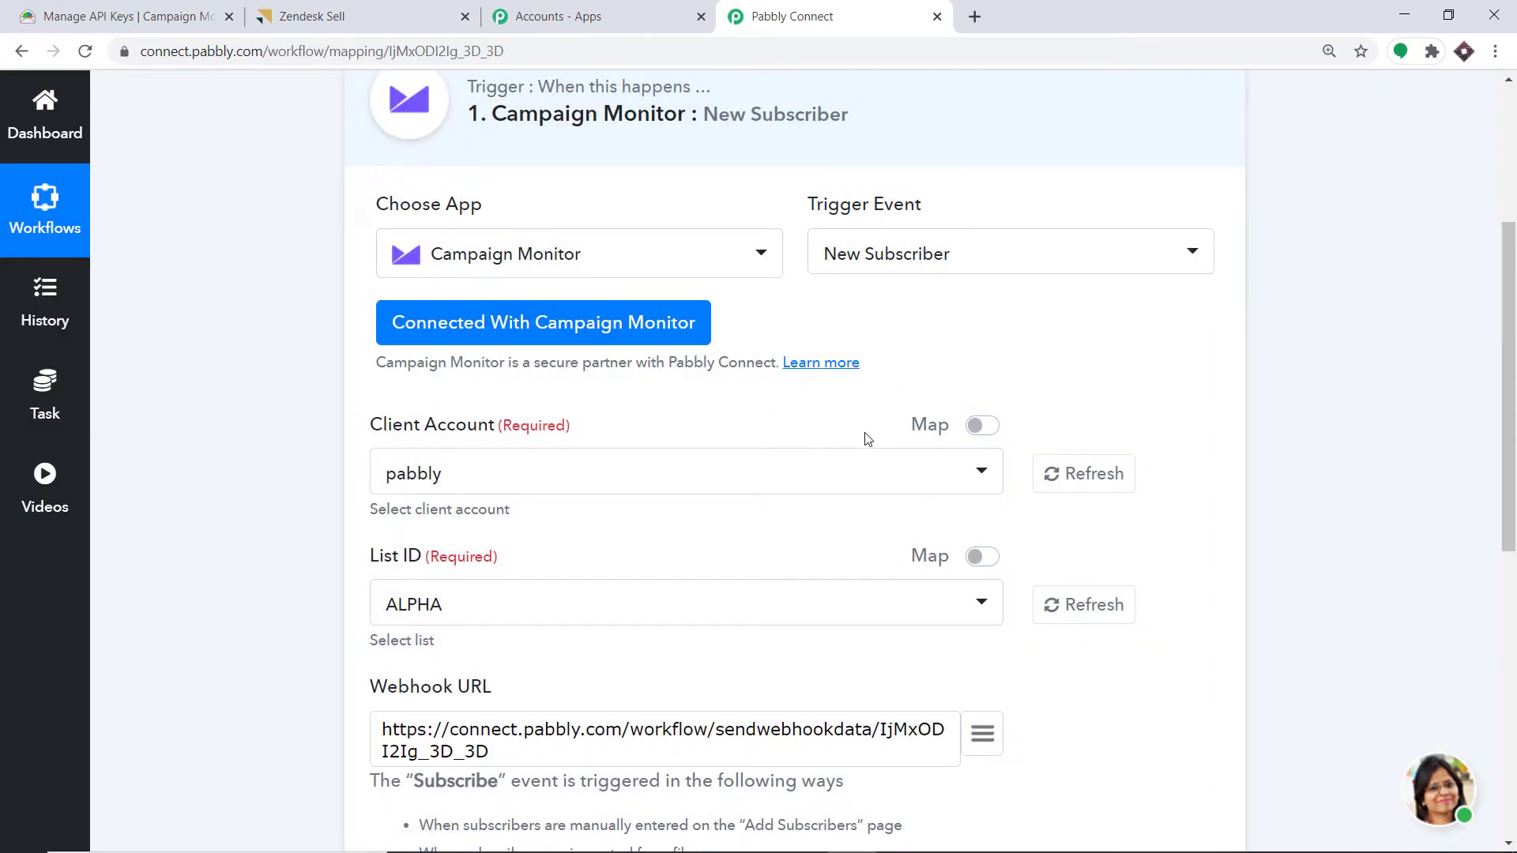
- Keep pabbly as the client account and ALPHA as the trigger's subscriber list
{"action": "scroll", "coordinate": [861, 430], "scroll_direction": "down", "scroll_amount": 2}
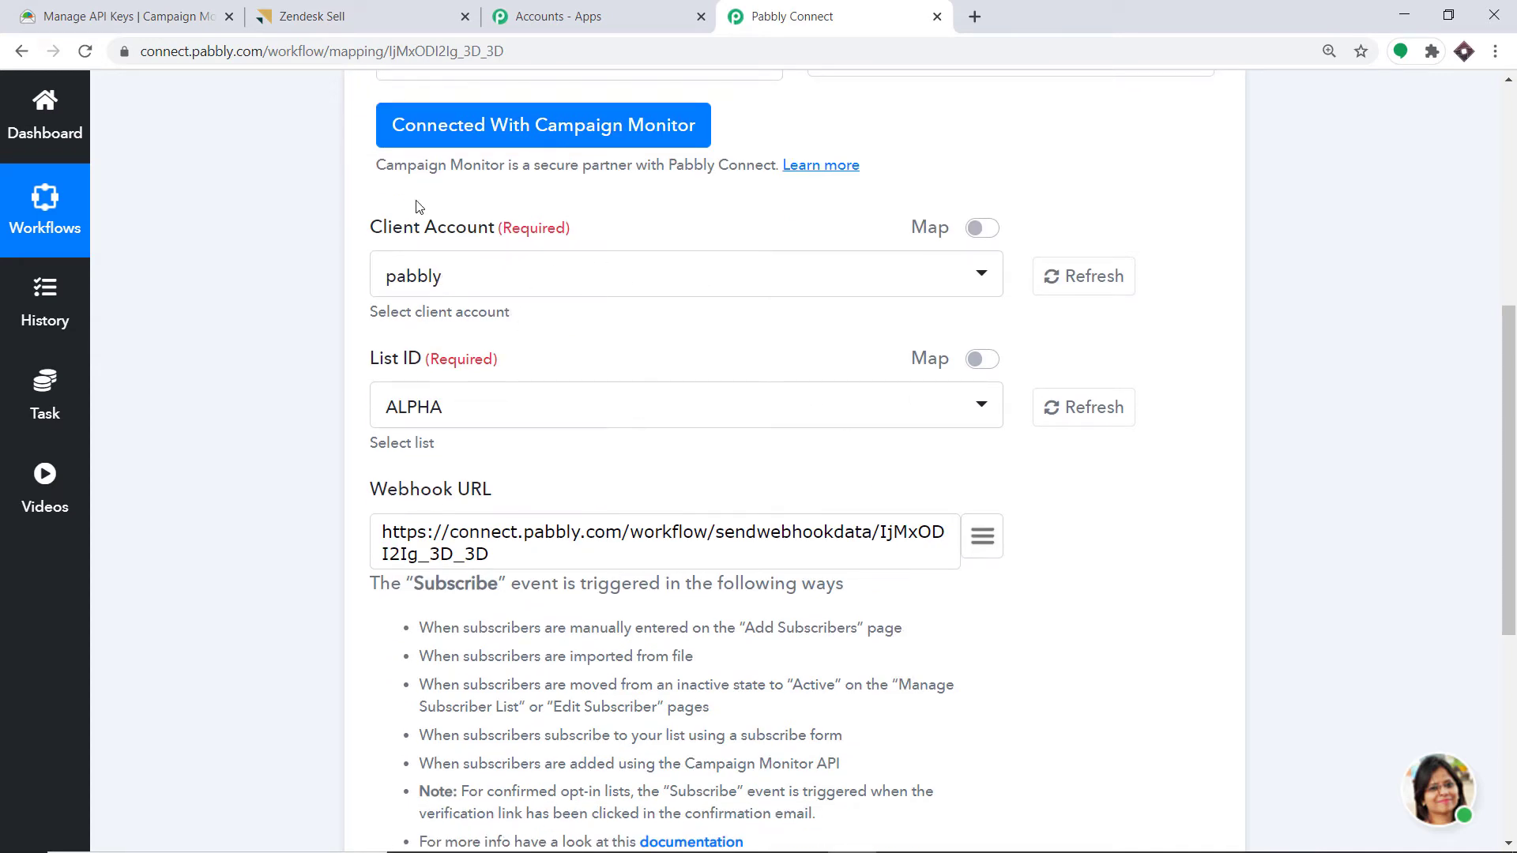
{"action": "left_click", "coordinate": [471, 282]}
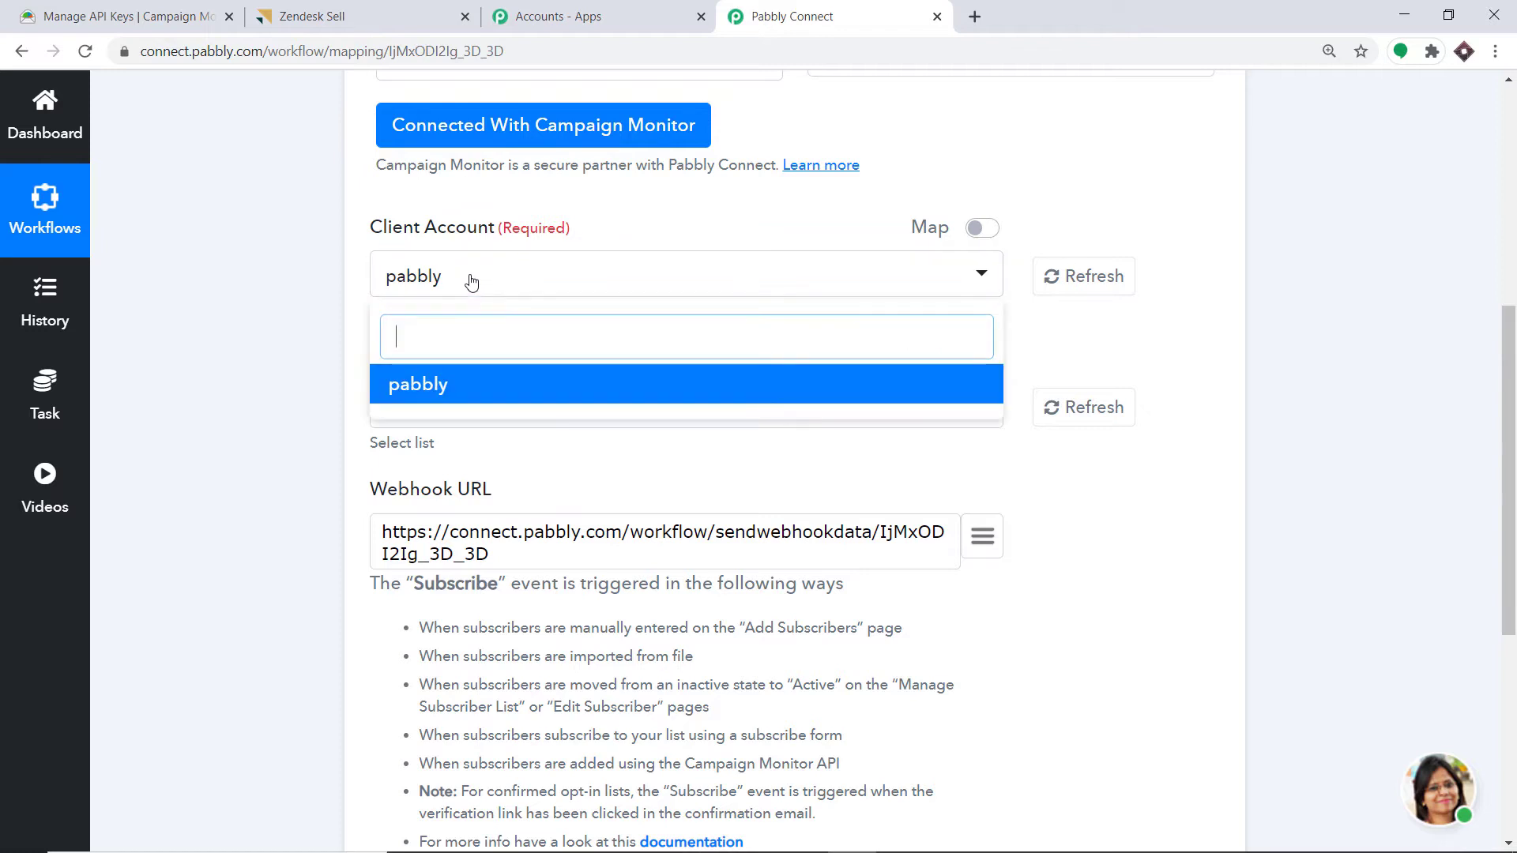
{"action": "left_click", "coordinate": [126, 16]}
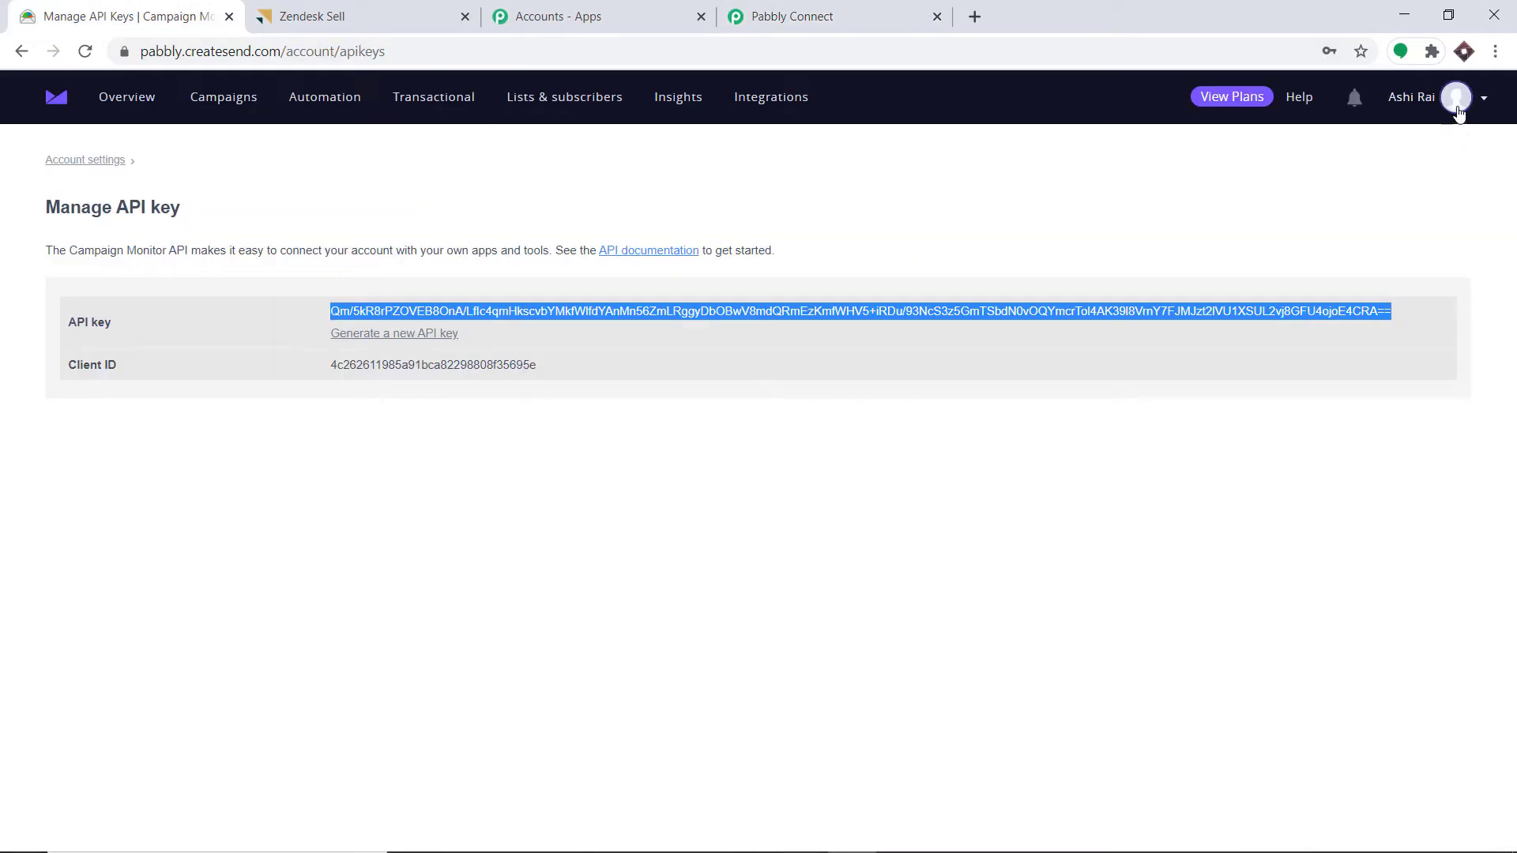
{"action": "left_click", "coordinate": [768, 9]}
{"action": "left_click", "coordinate": [210, 353]}
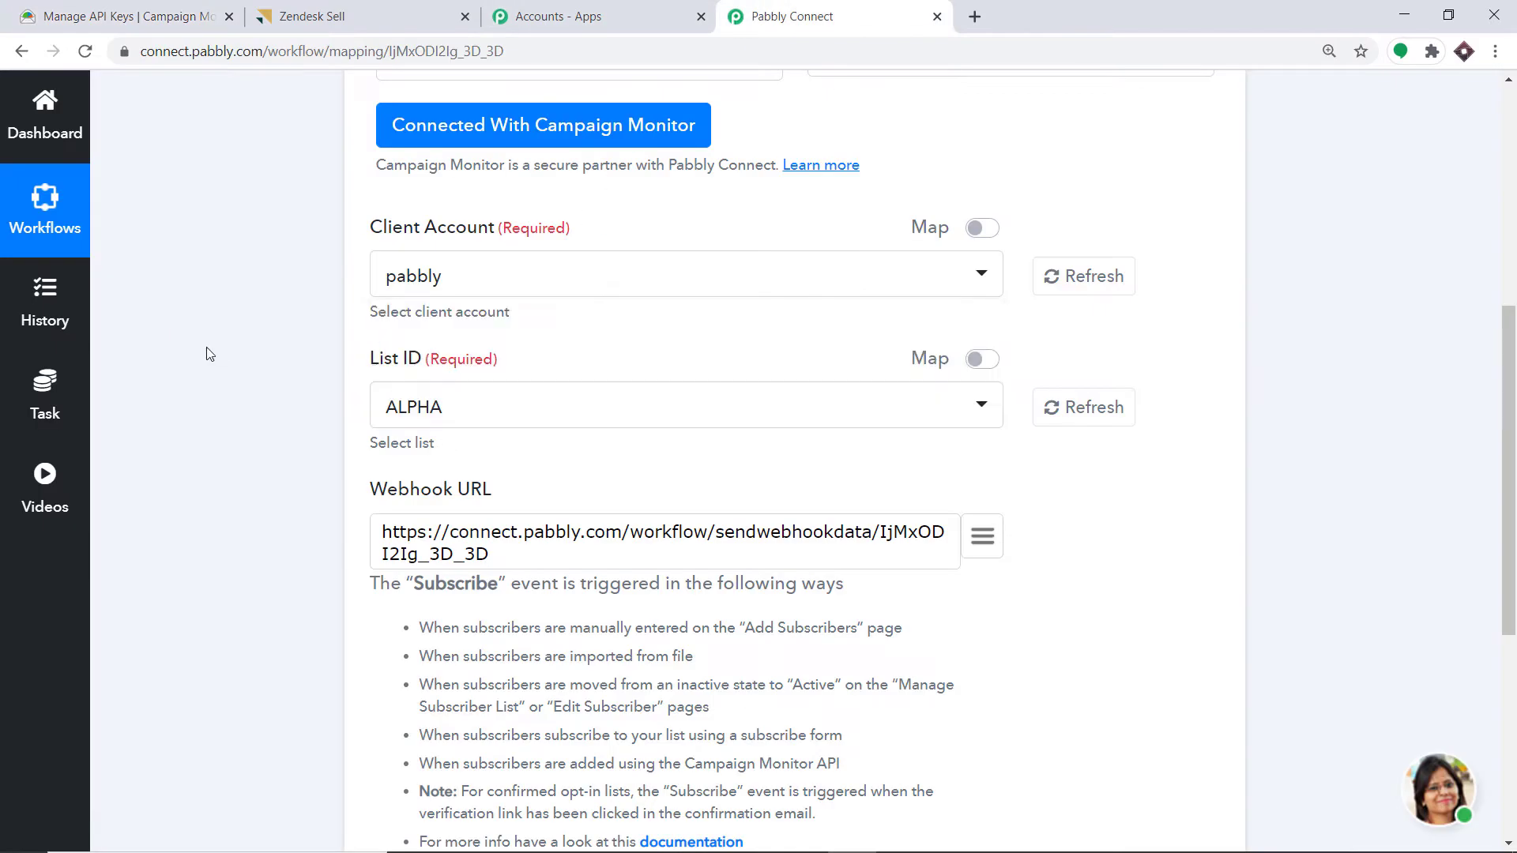
{"action": "left_click", "coordinate": [428, 419]}
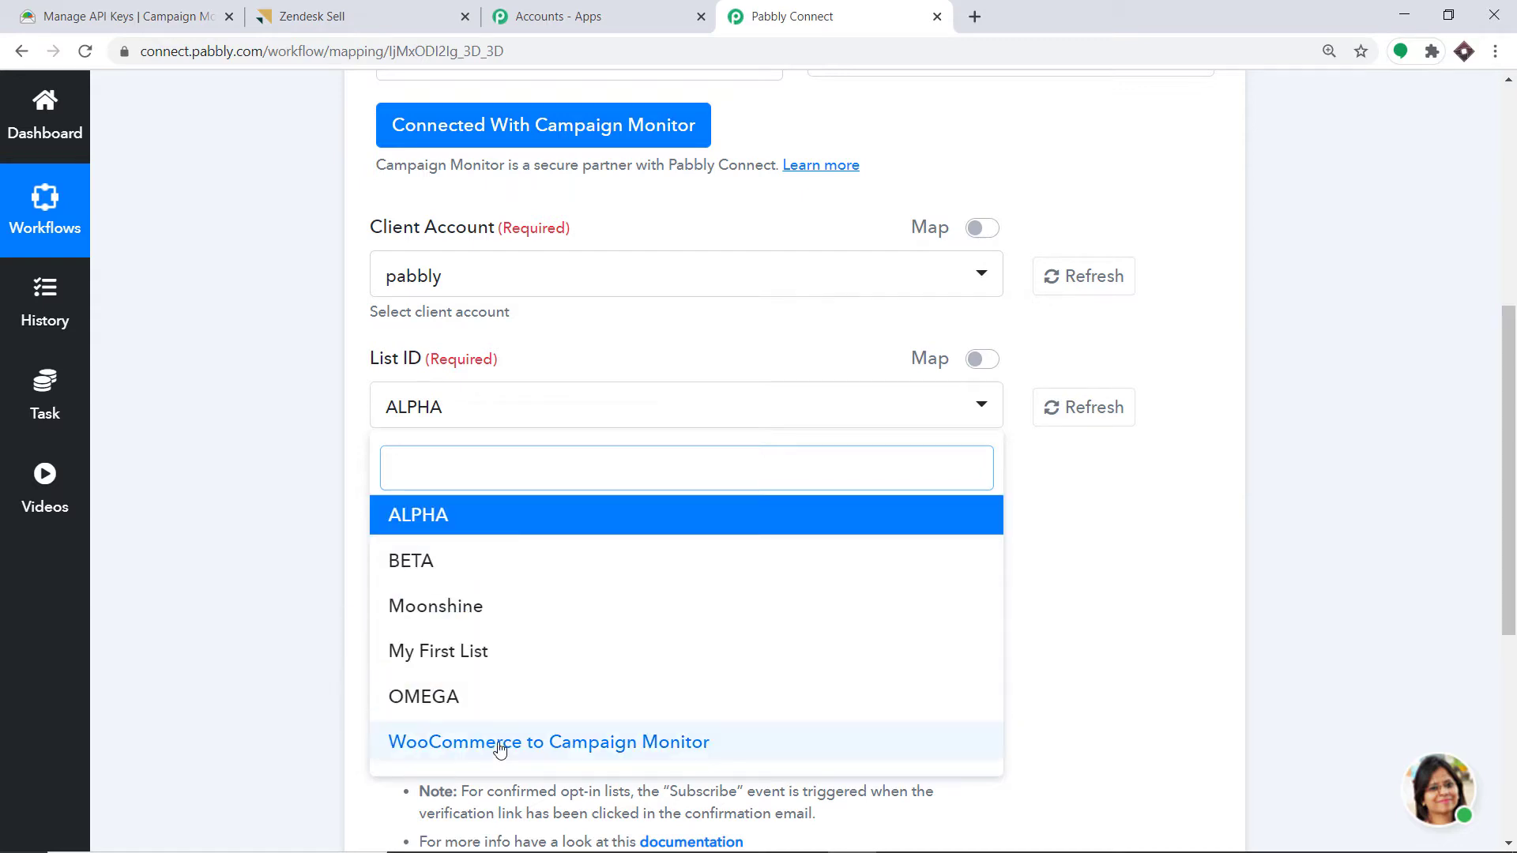
{"action": "left_click", "coordinate": [1280, 428]}
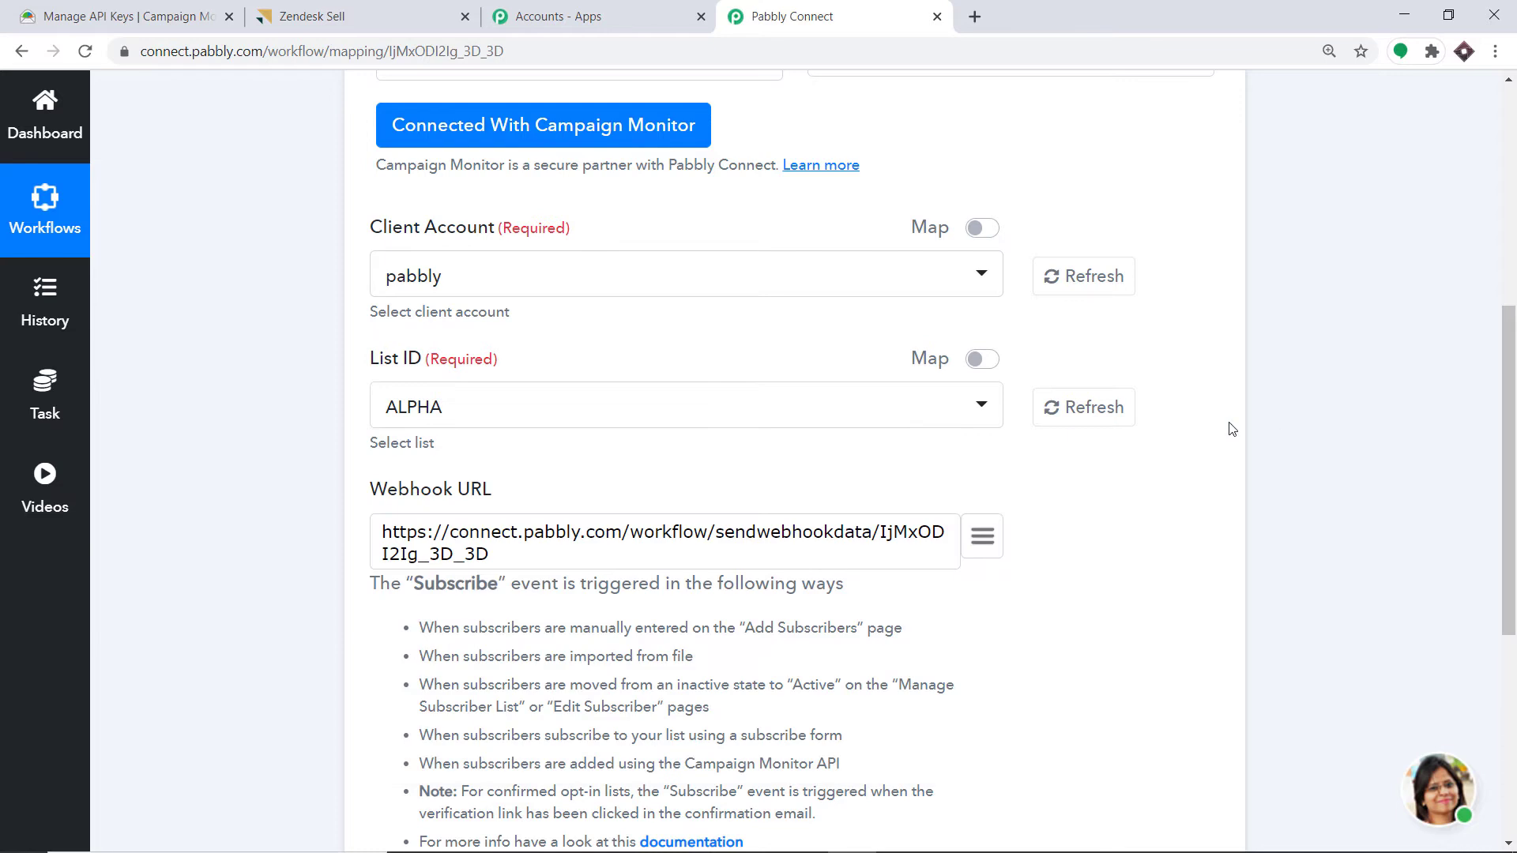
{"action": "left_click", "coordinate": [131, 9]}
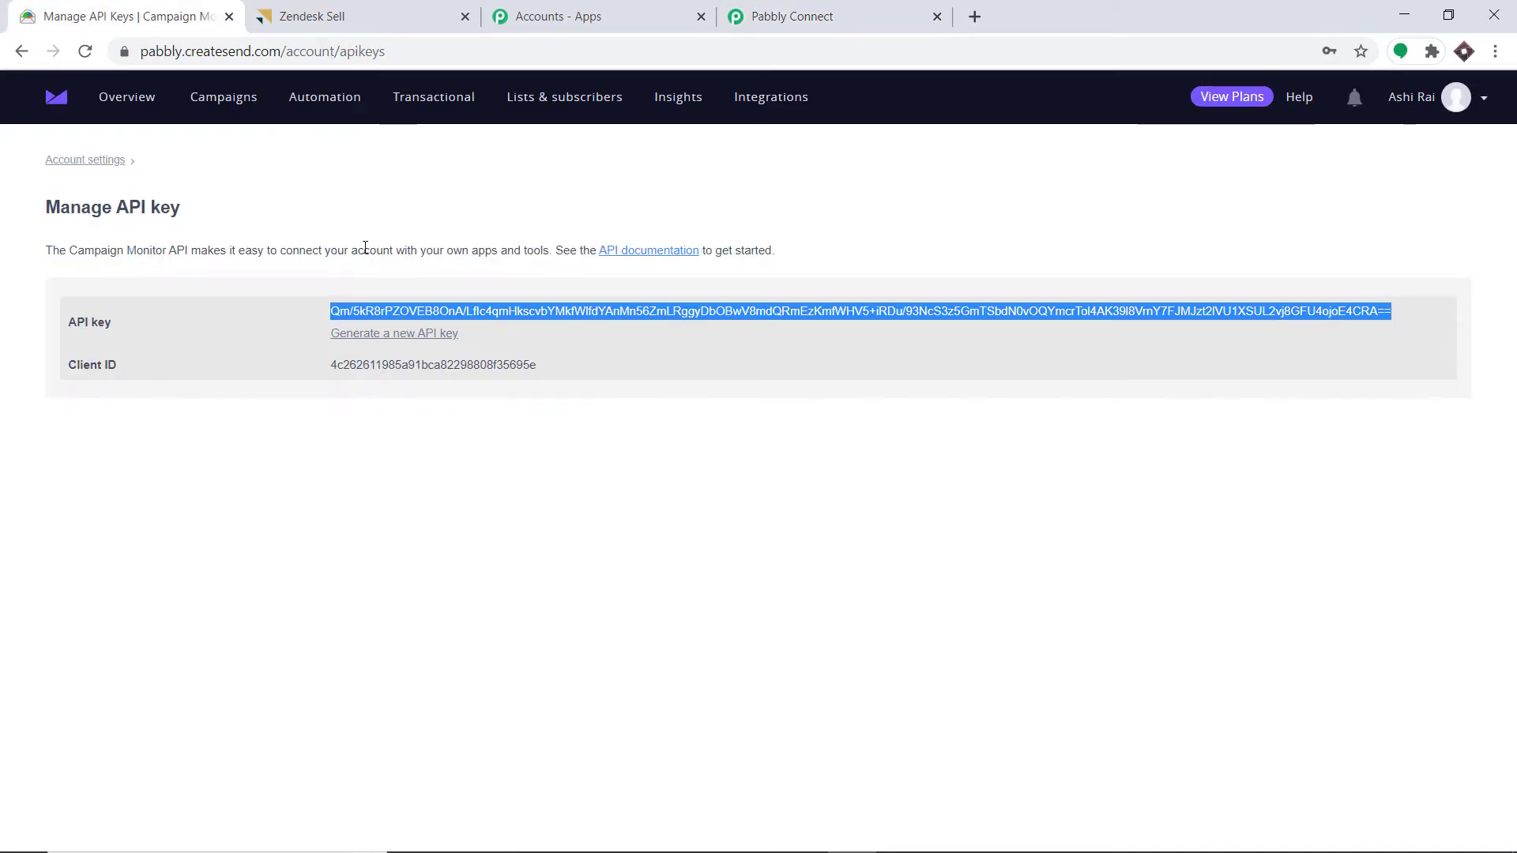
- Compare Campaign Monitor's subscriber lists against the workflow's List ID choices, then start a new list
{"action": "left_click", "coordinate": [542, 103]}
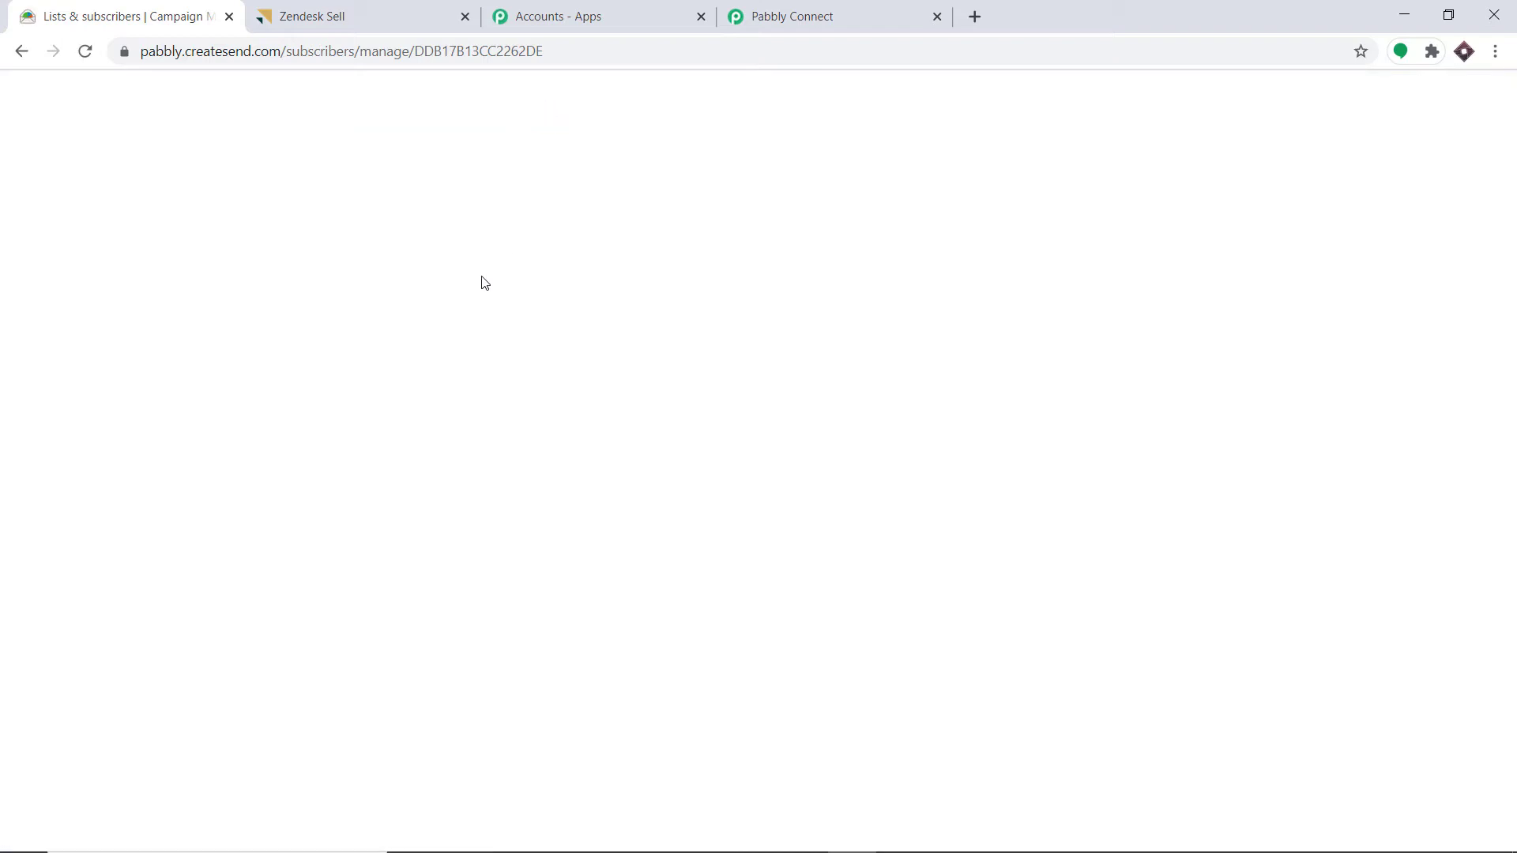
{"action": "scroll", "coordinate": [478, 271], "scroll_direction": "down", "scroll_amount": 2}
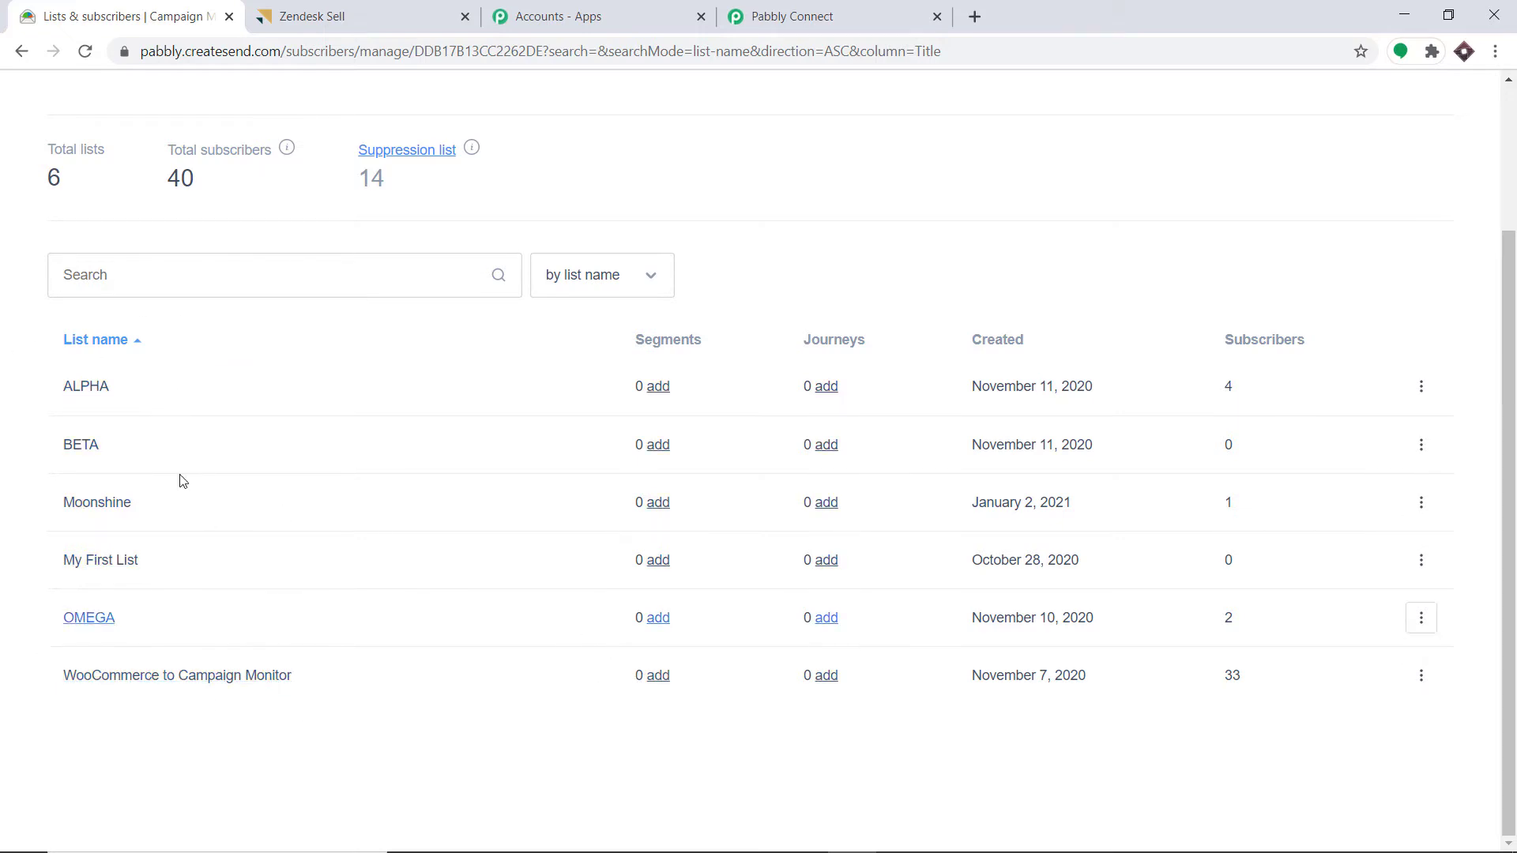
{"action": "left_click", "coordinate": [793, 16]}
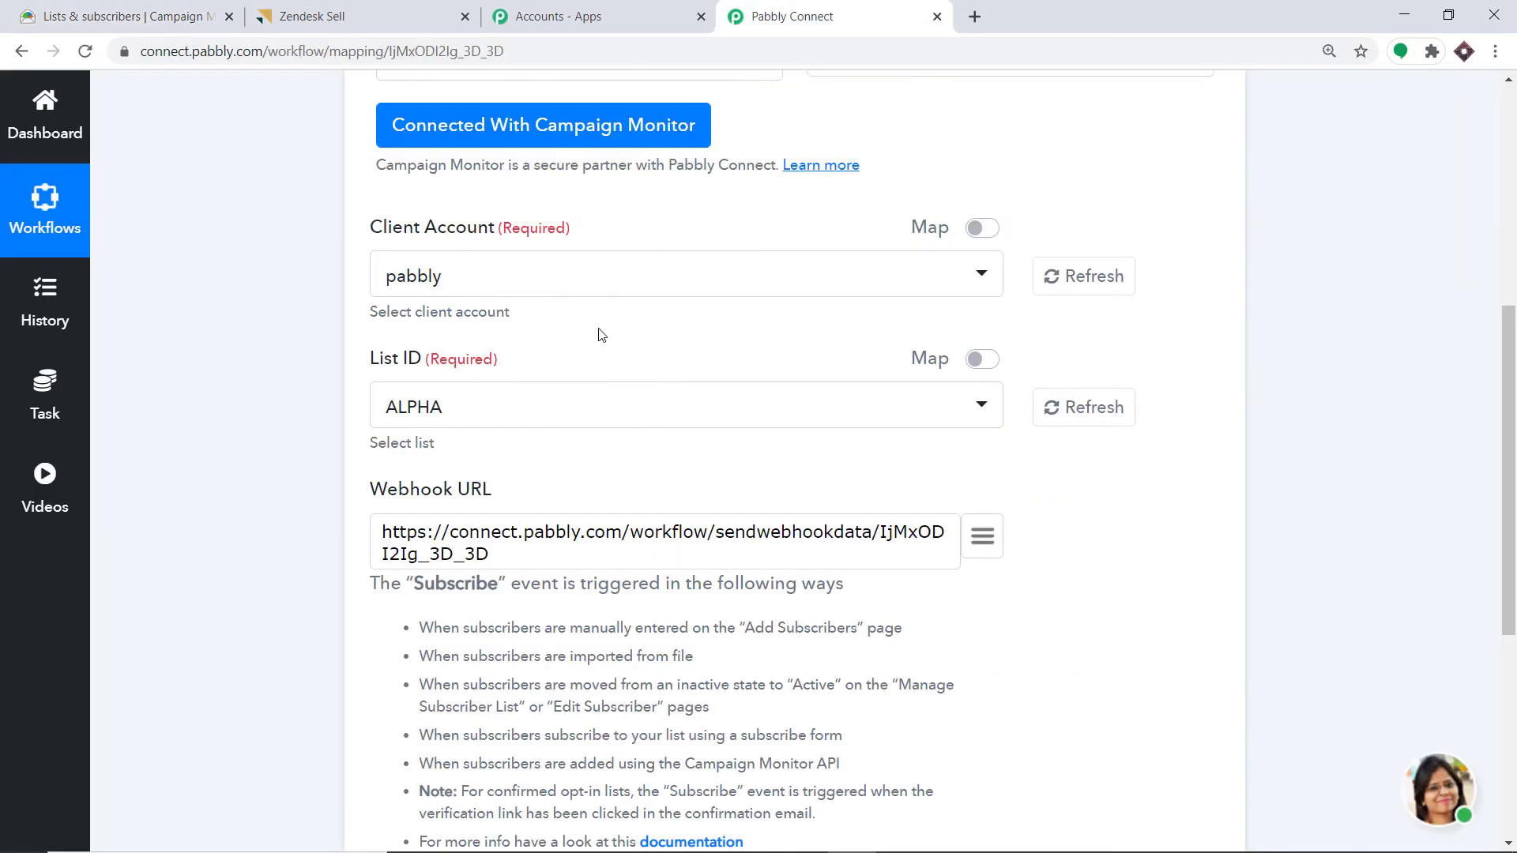
{"action": "left_click", "coordinate": [420, 414]}
{"action": "left_click", "coordinate": [118, 15]}
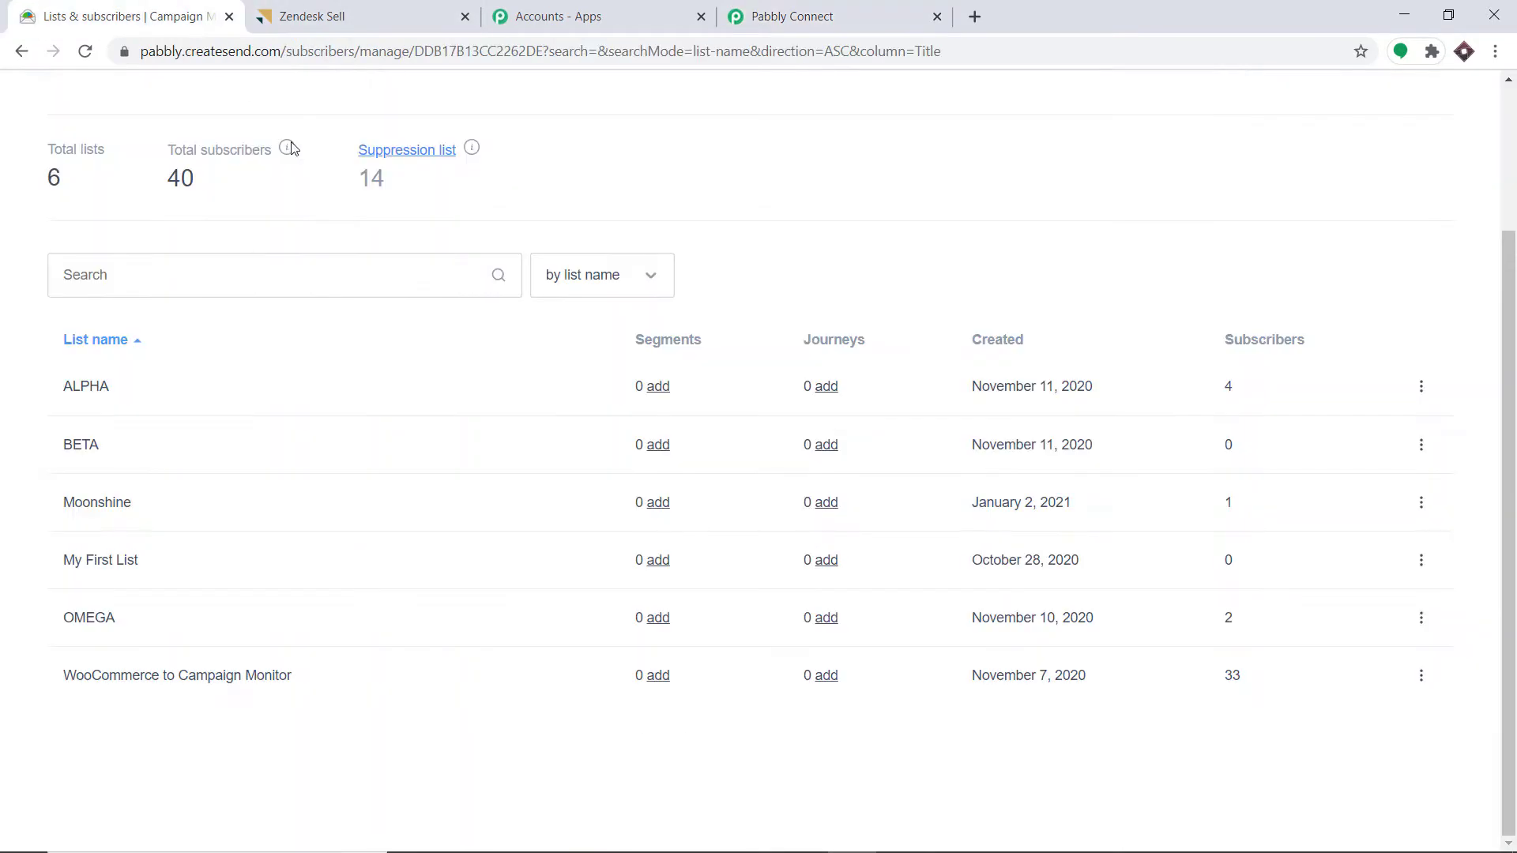
{"action": "left_click", "coordinate": [818, 7]}
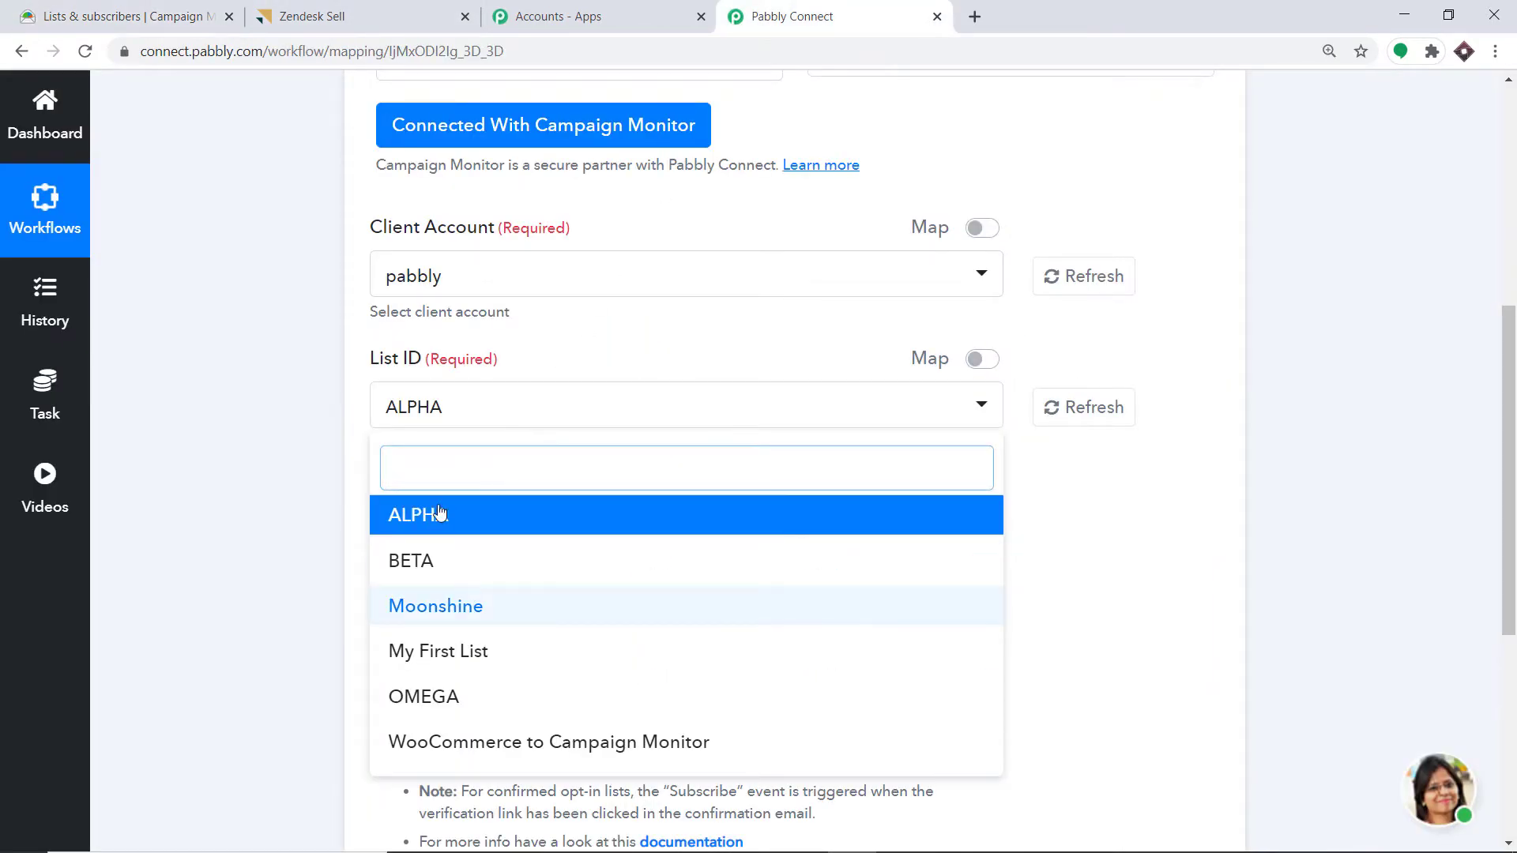
{"action": "left_click", "coordinate": [114, 7]}
{"action": "scroll", "coordinate": [668, 116], "scroll_direction": "up", "scroll_amount": 3}
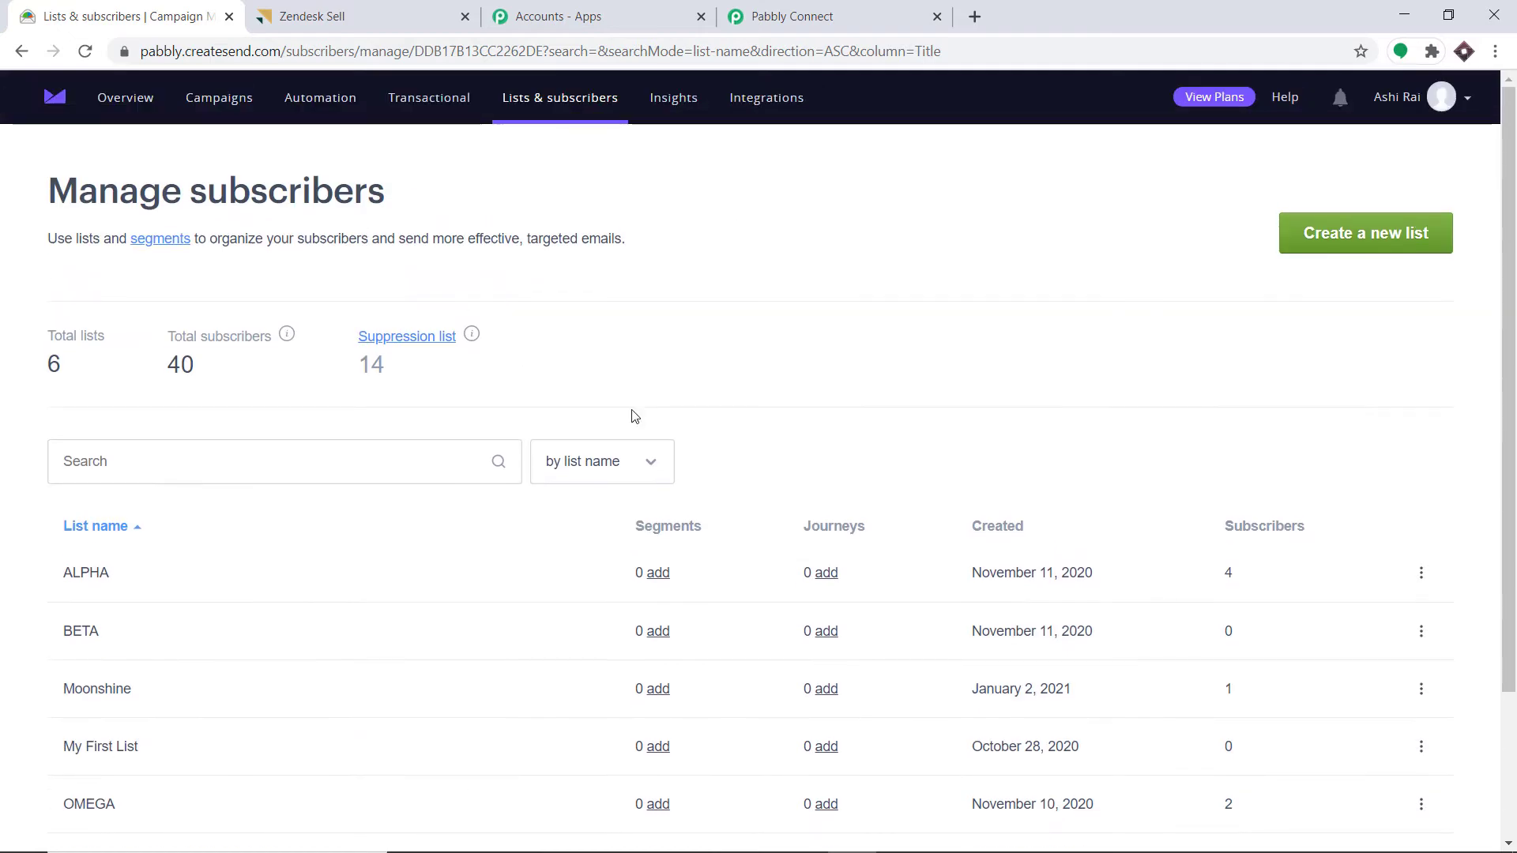
{"action": "left_click", "coordinate": [1363, 243]}
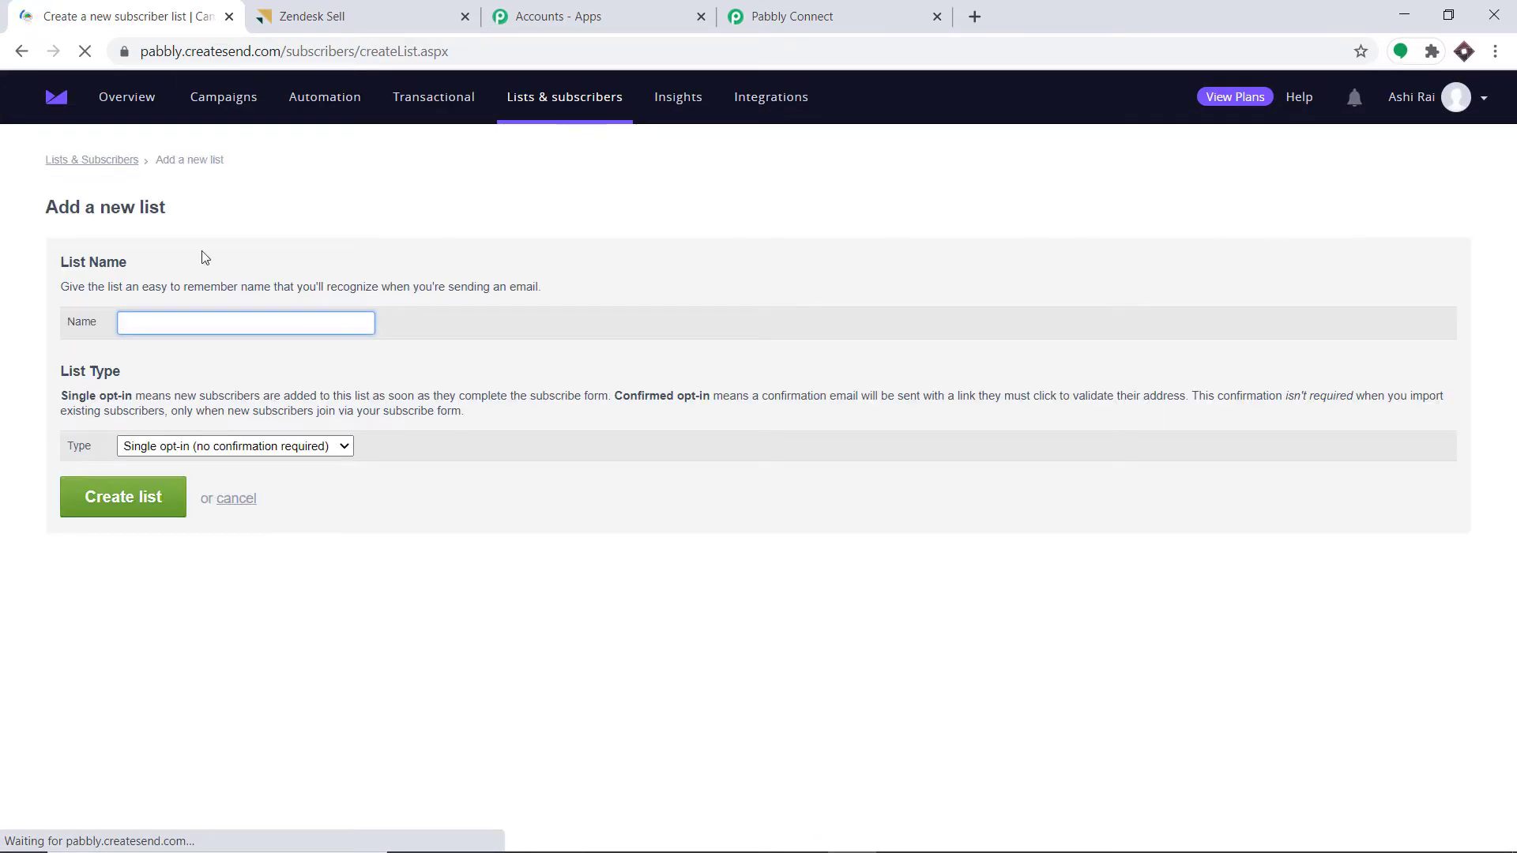
- Create a single opt-in subscriber list named 'Sunshine'
{"action": "left_click", "coordinate": [135, 327]}
{"action": "type", "text": "S"}
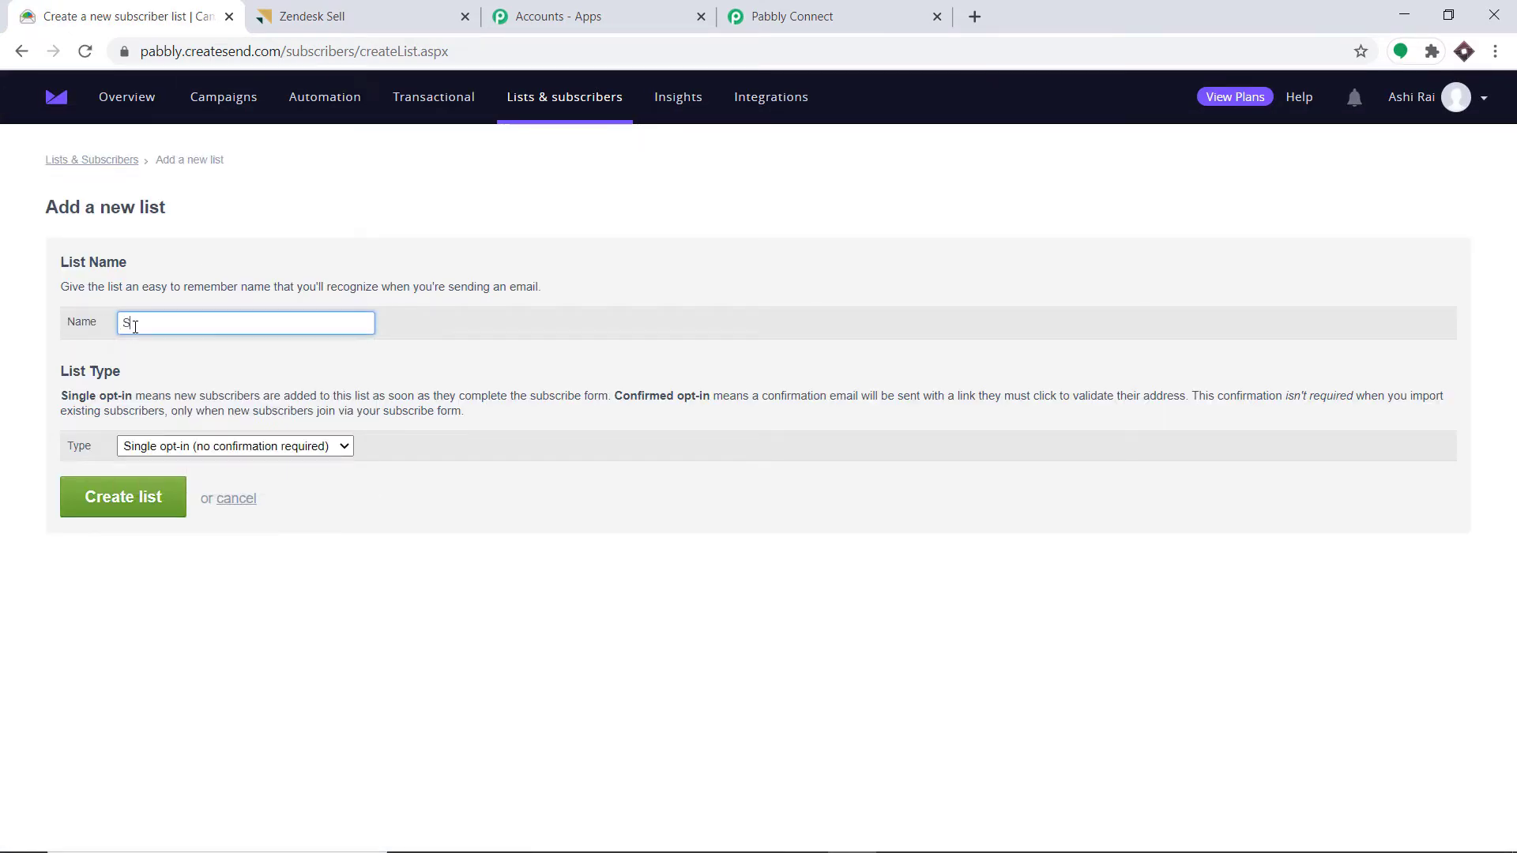
{"action": "type", "text": "mnshine"}
{"action": "left_click", "coordinate": [107, 510]}
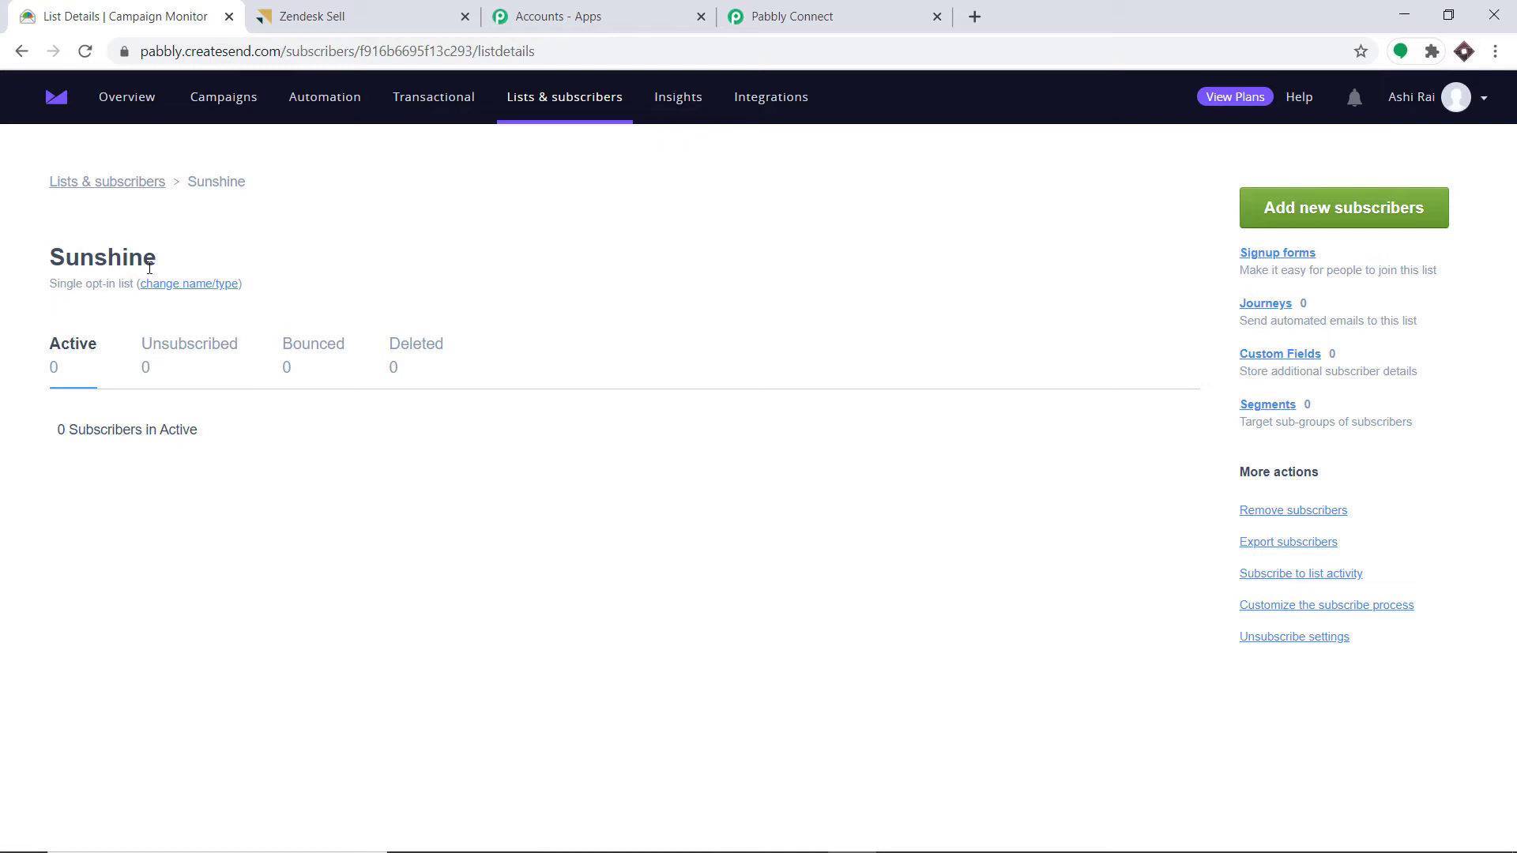
- Refresh the trigger's List ID choices in Pabbly Connect and select Sunshine
{"action": "left_click", "coordinate": [830, 10]}
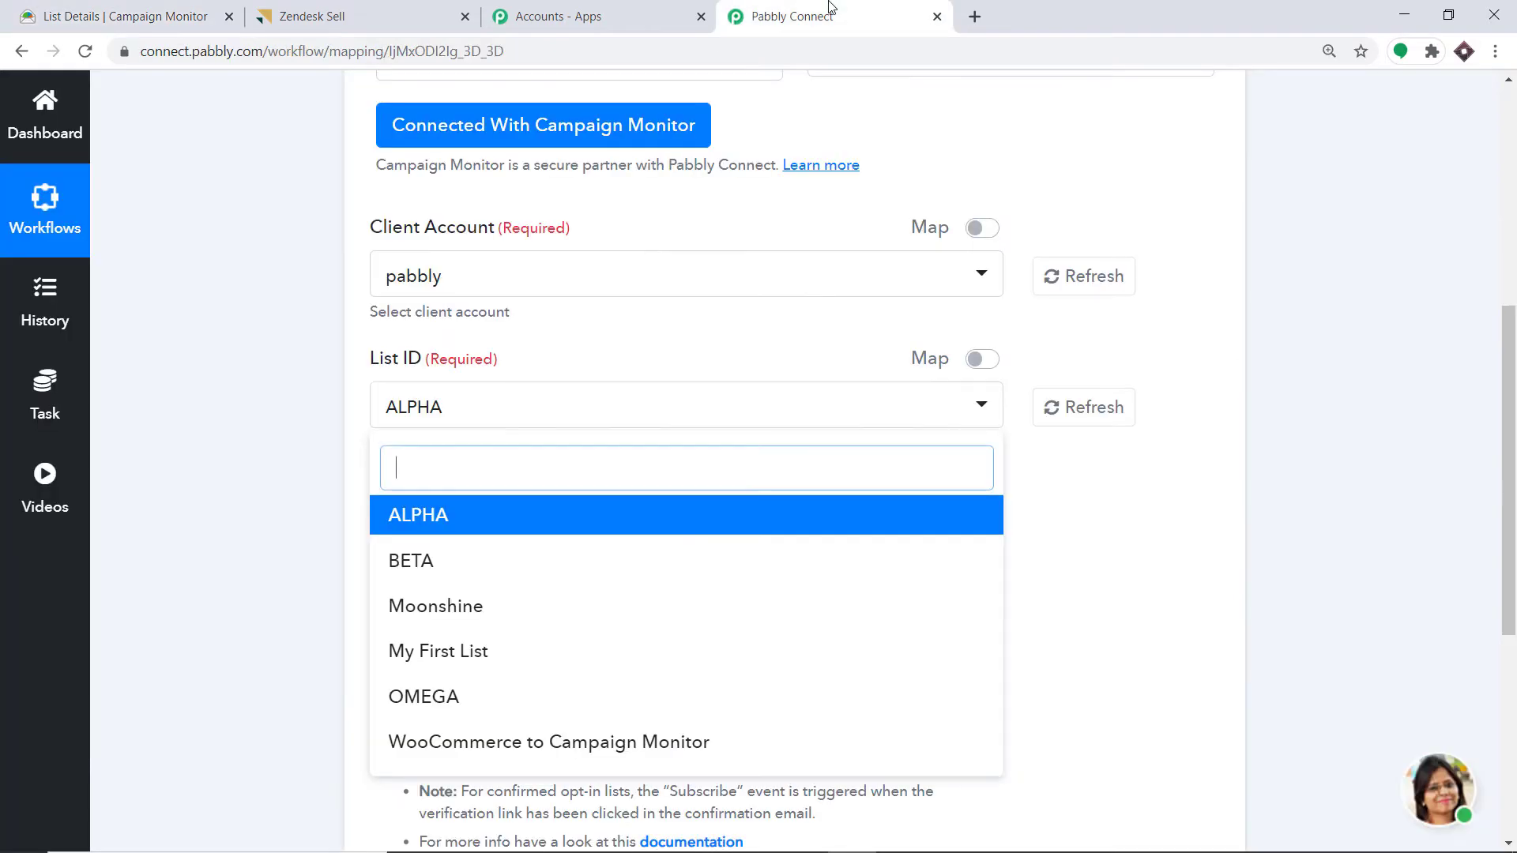
{"action": "left_click", "coordinate": [1078, 411]}
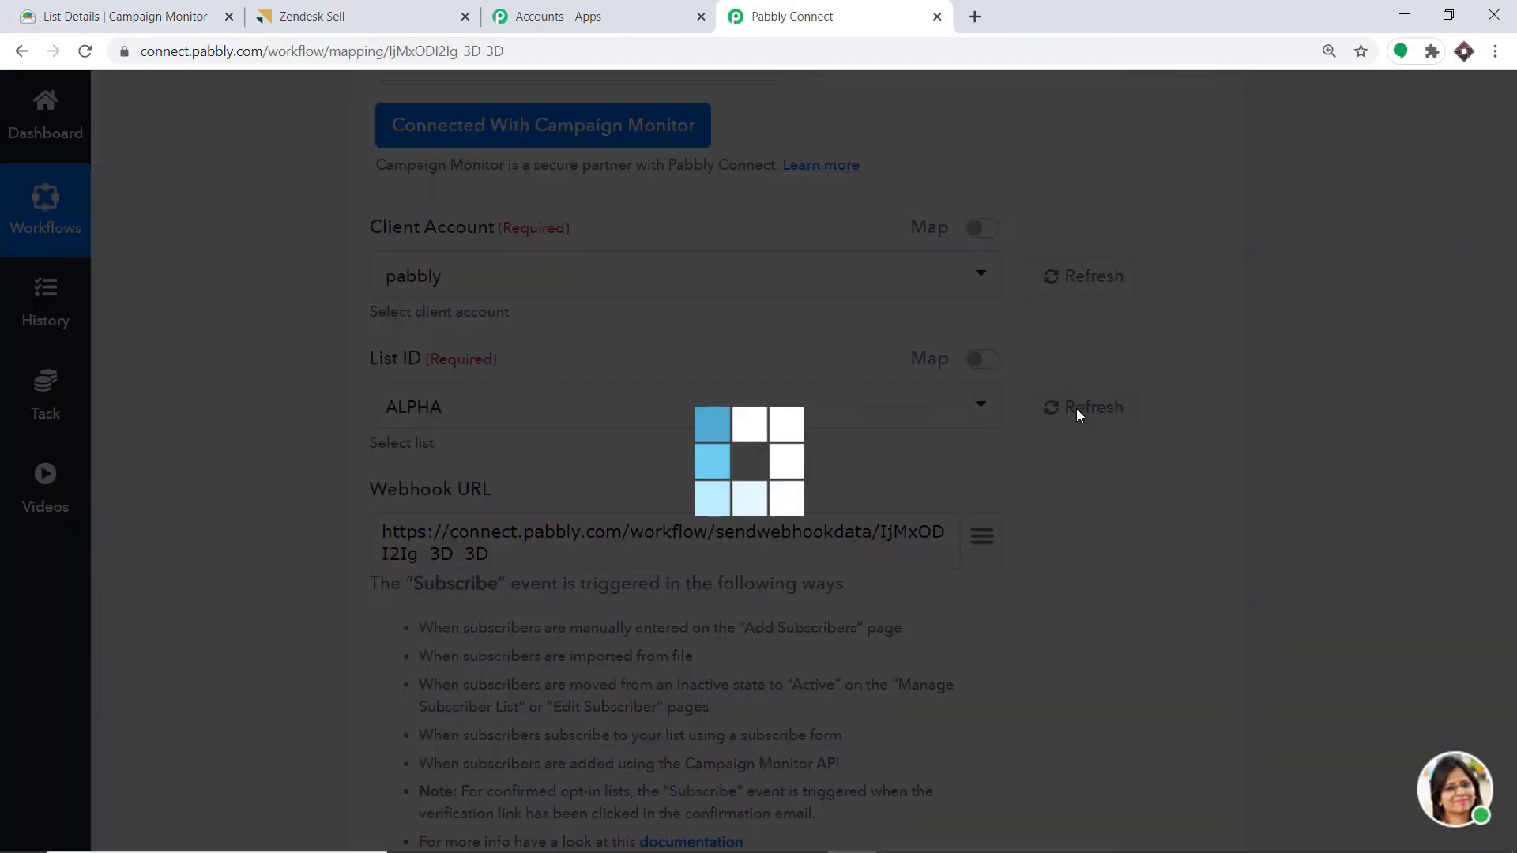
{"action": "left_click", "coordinate": [432, 410]}
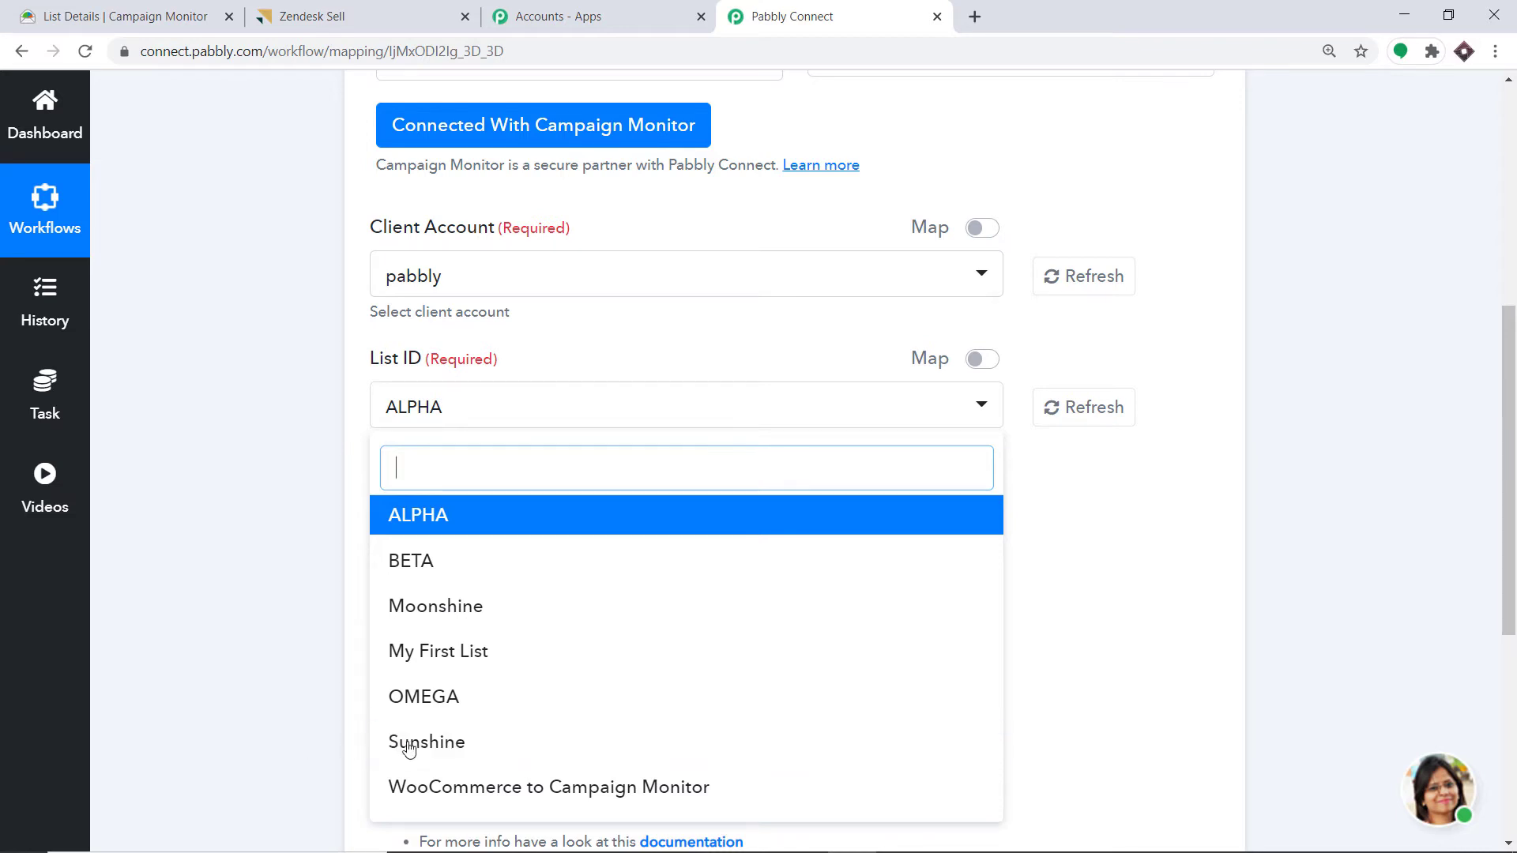
{"action": "left_click", "coordinate": [458, 745]}
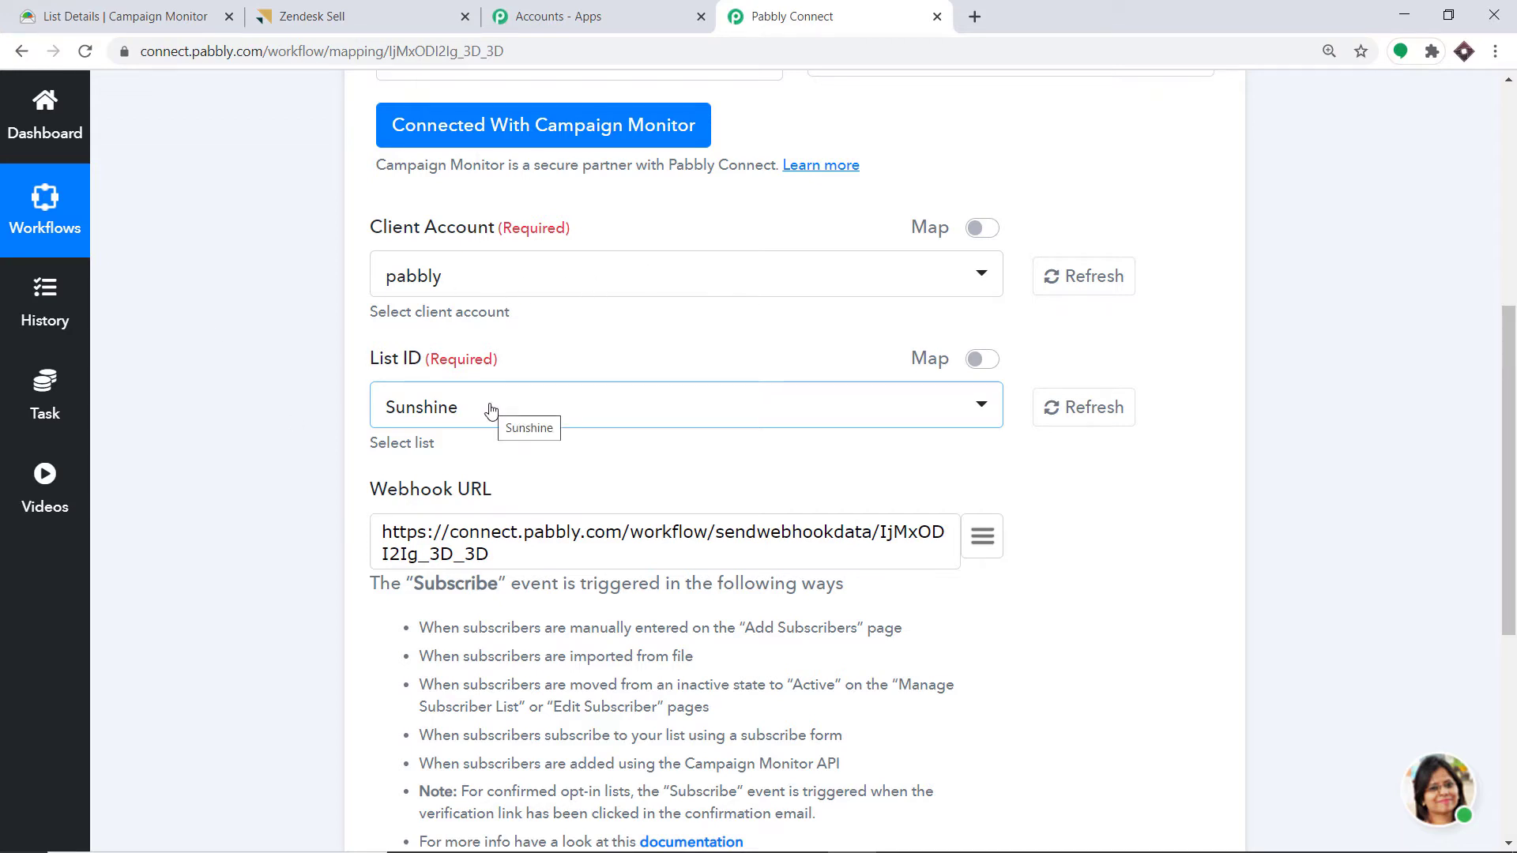
{"action": "scroll", "coordinate": [491, 393], "scroll_direction": "down", "scroll_amount": 6}
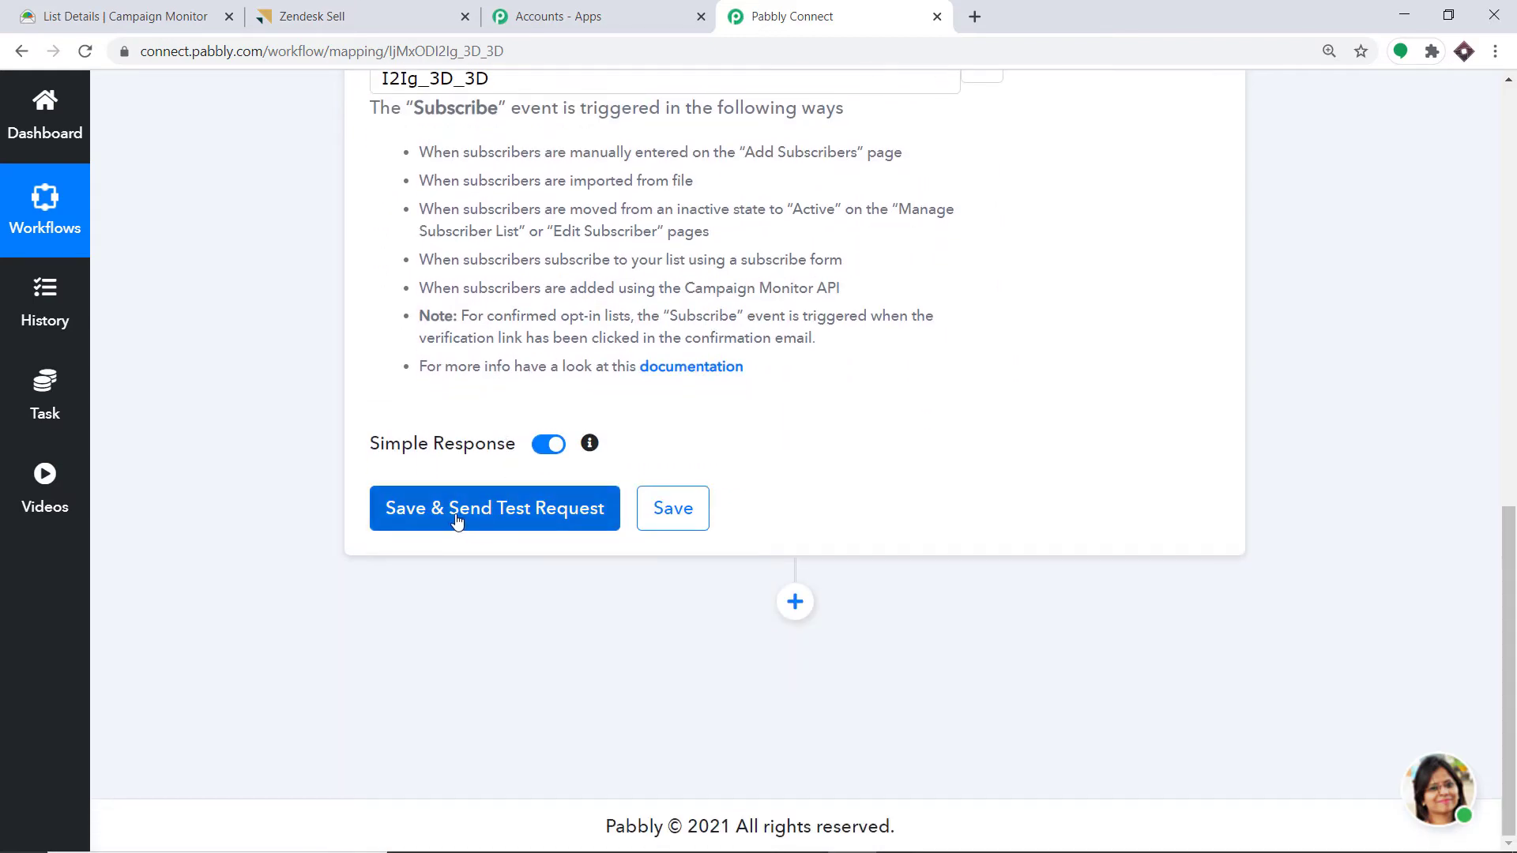
- Save the trigger, send a test request, and review the returned API response
{"action": "scroll", "coordinate": [521, 510], "scroll_direction": "up", "scroll_amount": 2}
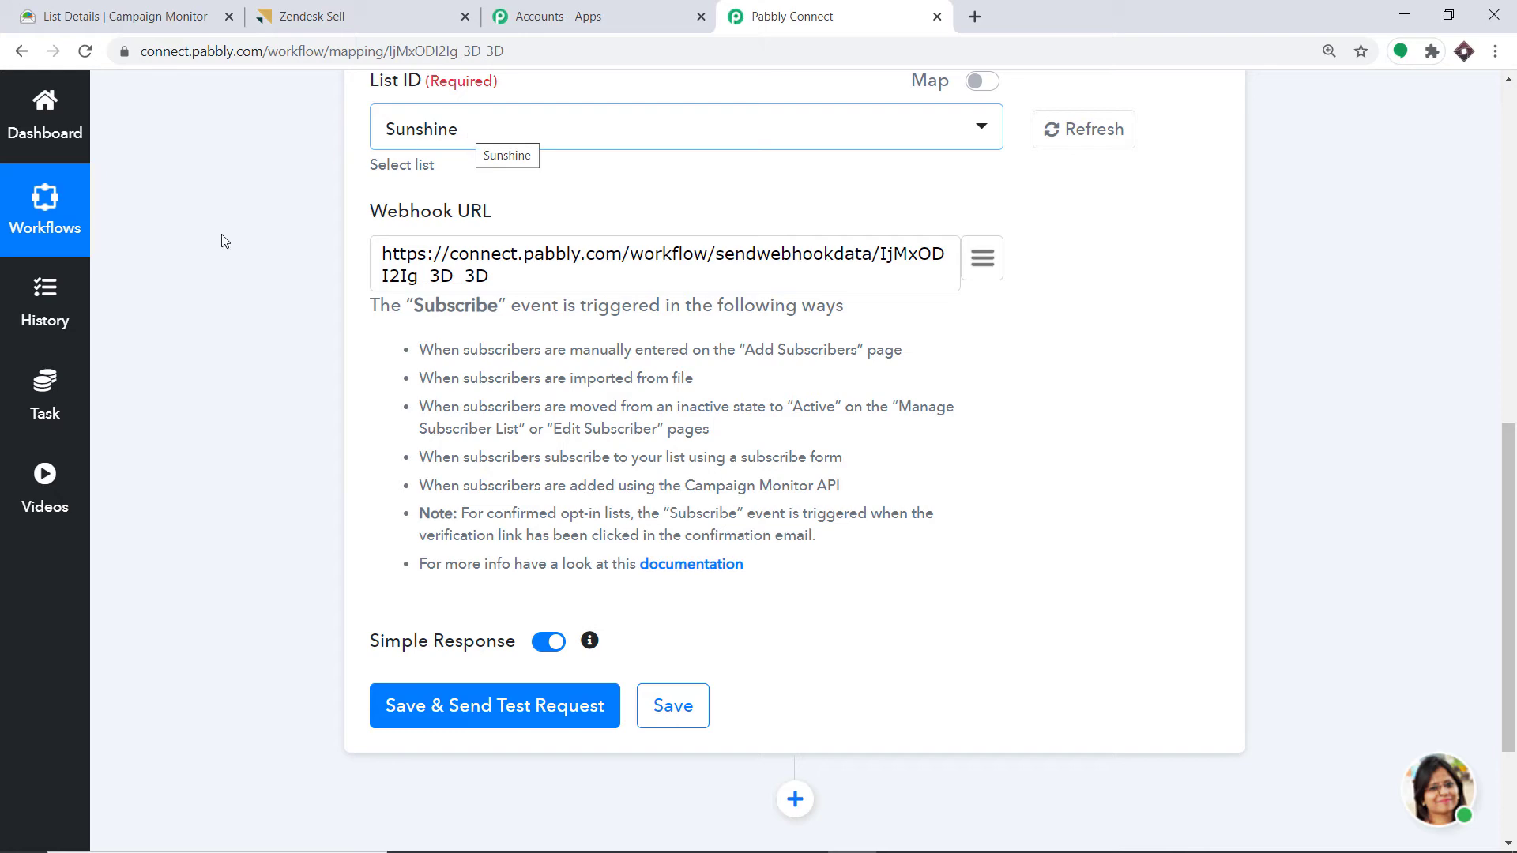
{"action": "left_click", "coordinate": [427, 710]}
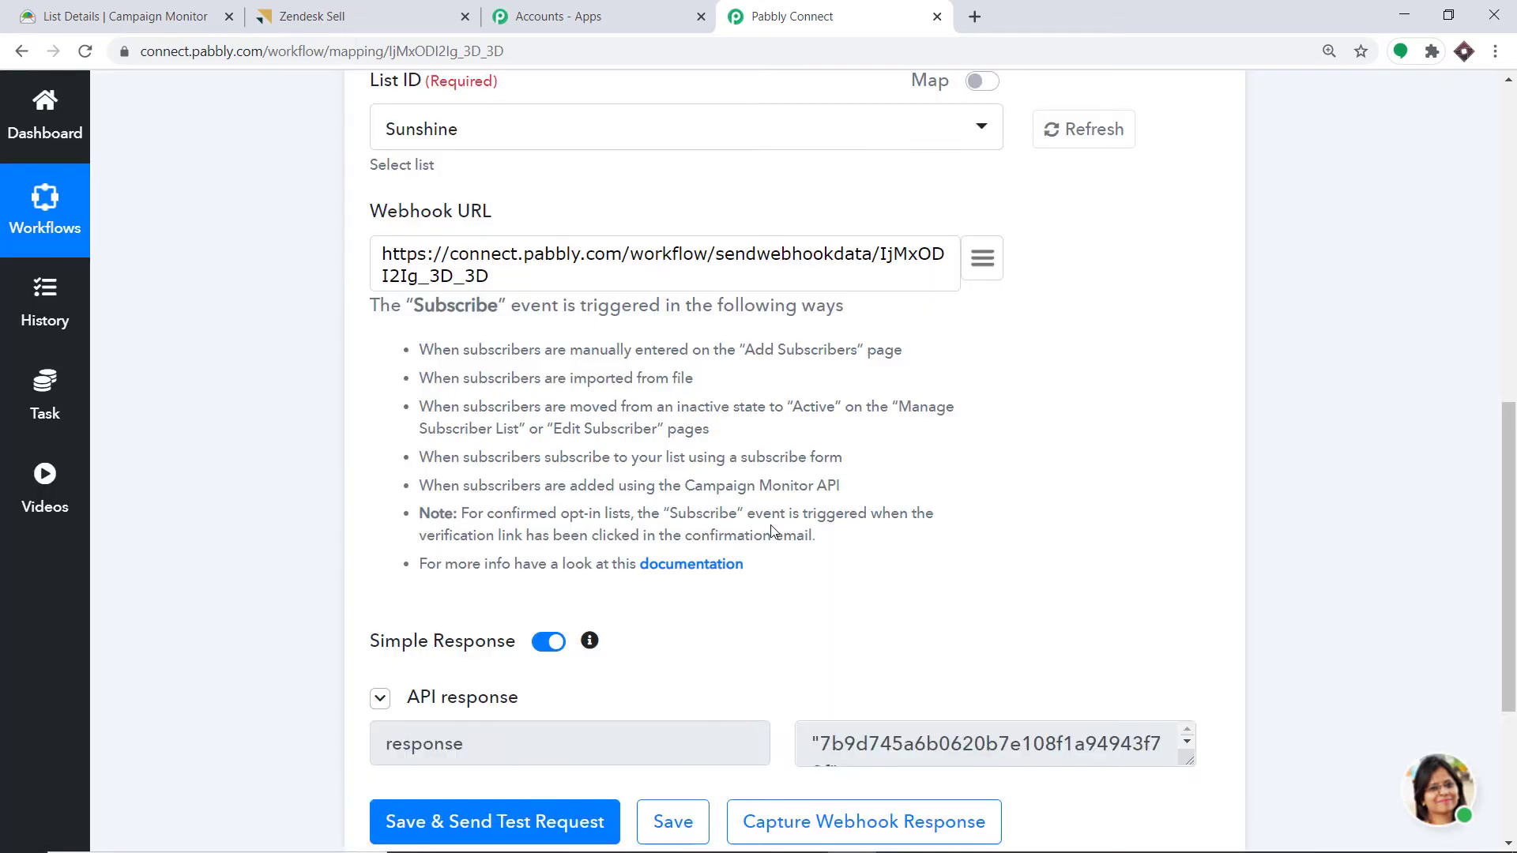
{"action": "scroll", "coordinate": [806, 495], "scroll_direction": "down", "scroll_amount": 3}
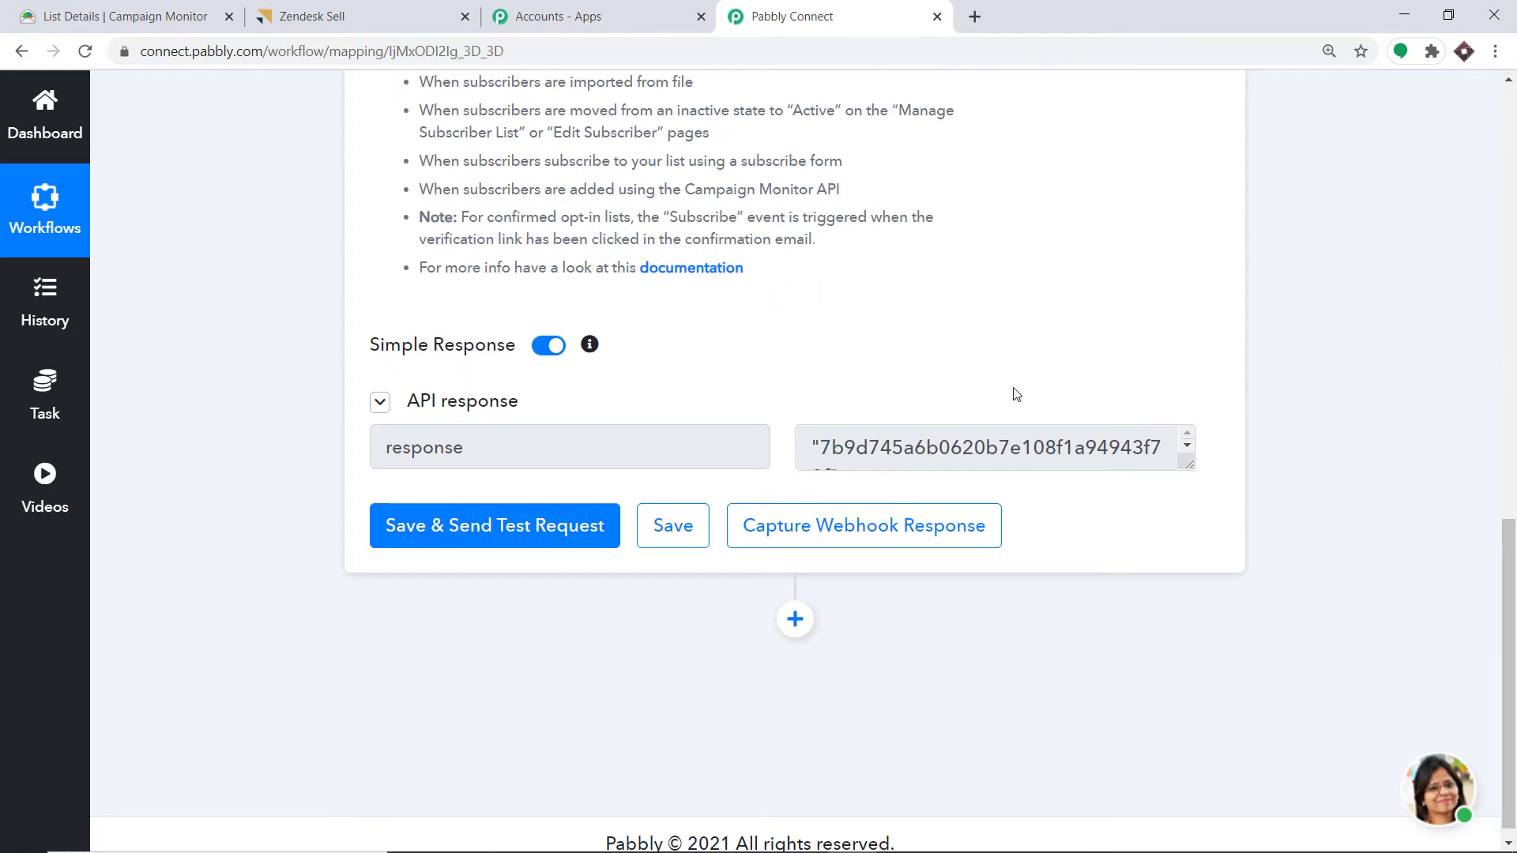
{"action": "left_click", "coordinate": [1192, 446]}
{"action": "left_click", "coordinate": [1188, 436]}
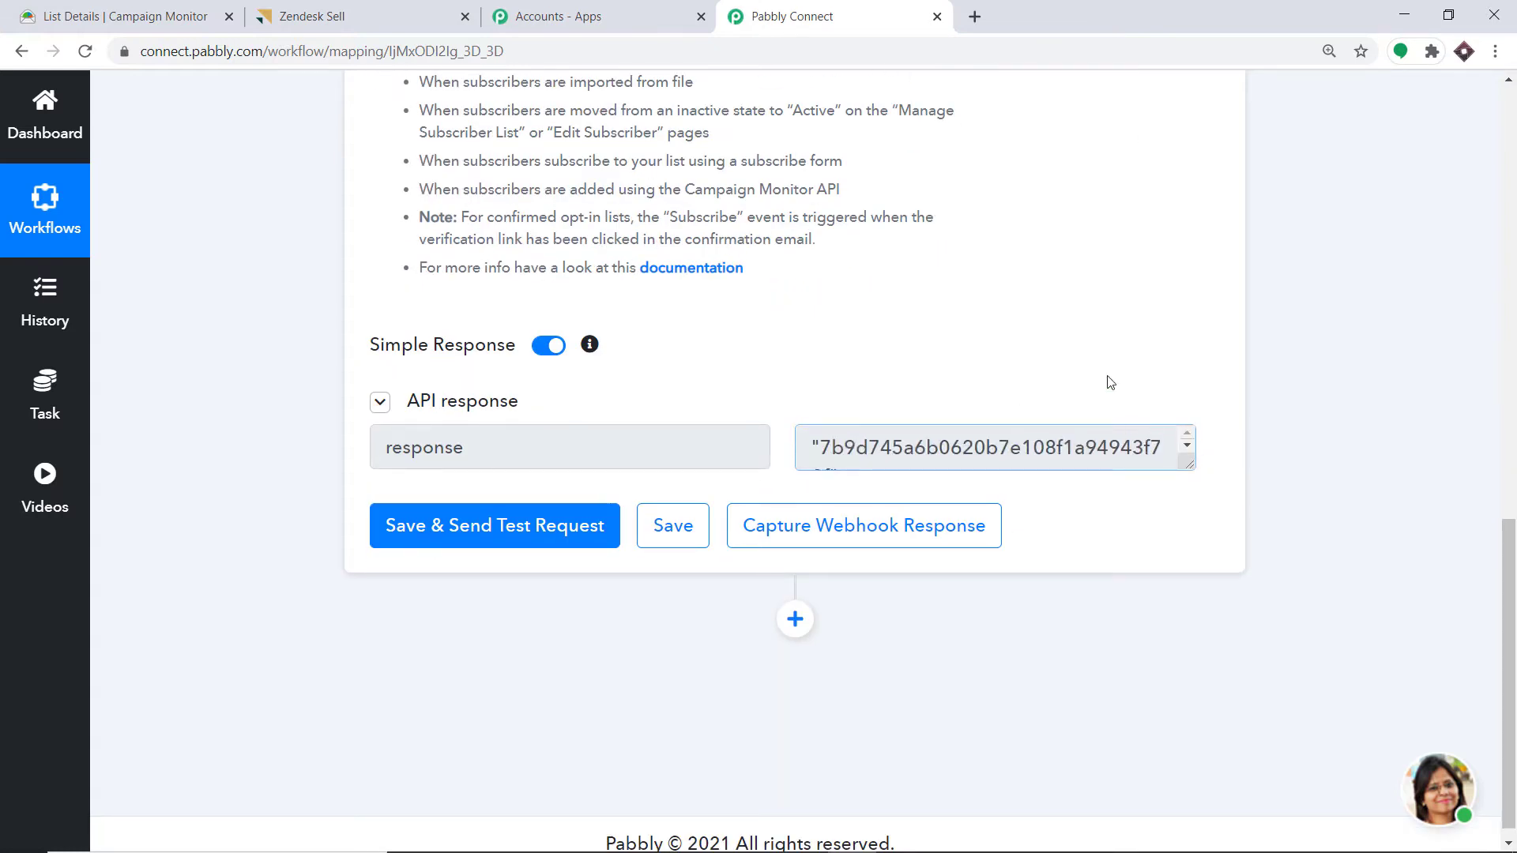
{"action": "scroll", "coordinate": [1107, 379], "scroll_direction": "up", "scroll_amount": 5}
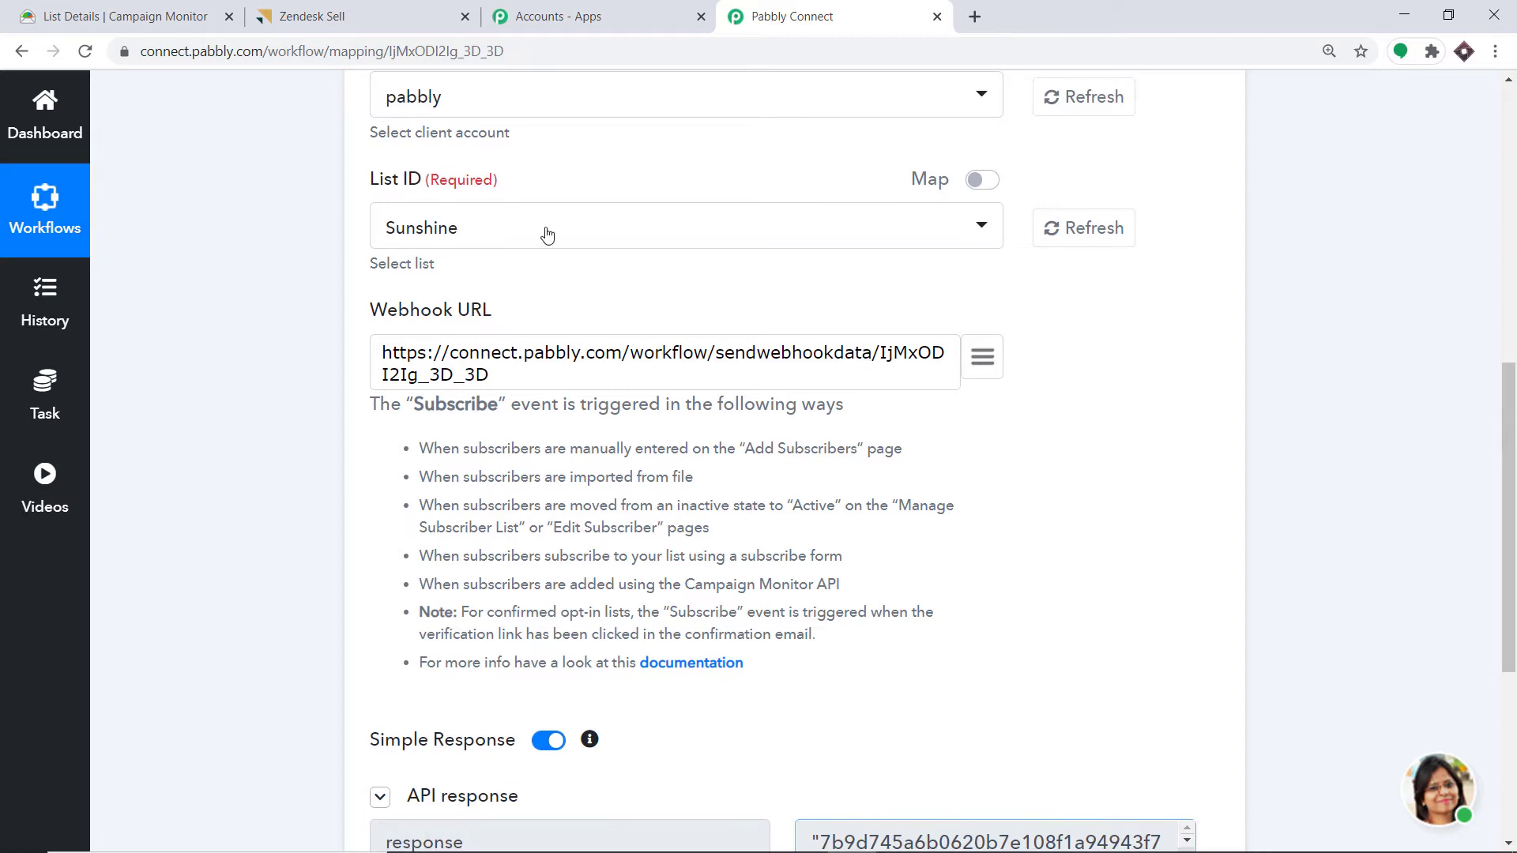
{"action": "scroll", "coordinate": [757, 496], "scroll_direction": "down", "scroll_amount": 3}
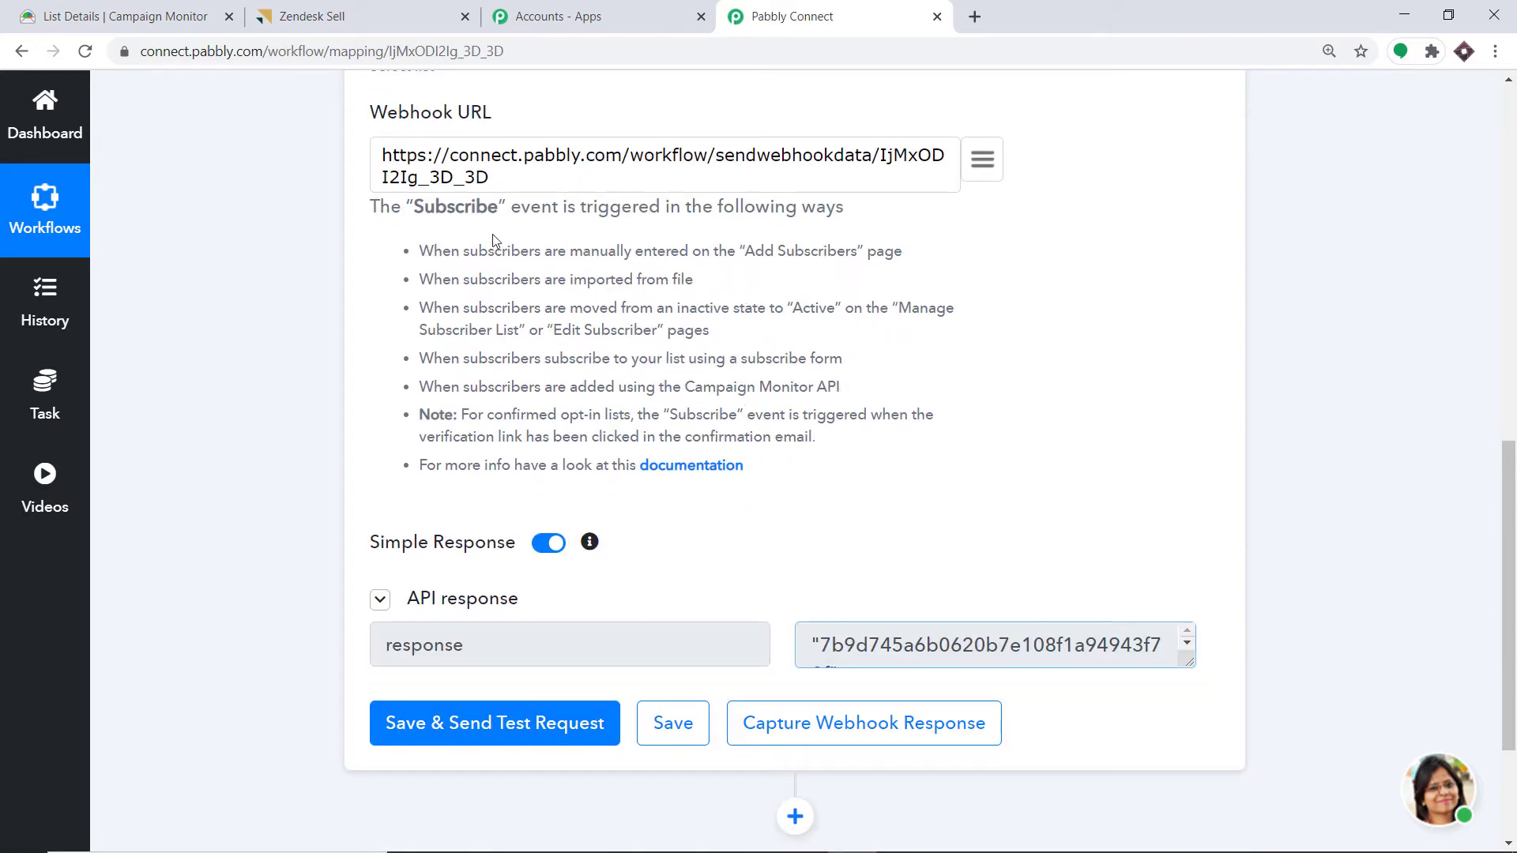
{"action": "scroll", "coordinate": [360, 309], "scroll_direction": "up", "scroll_amount": 1}
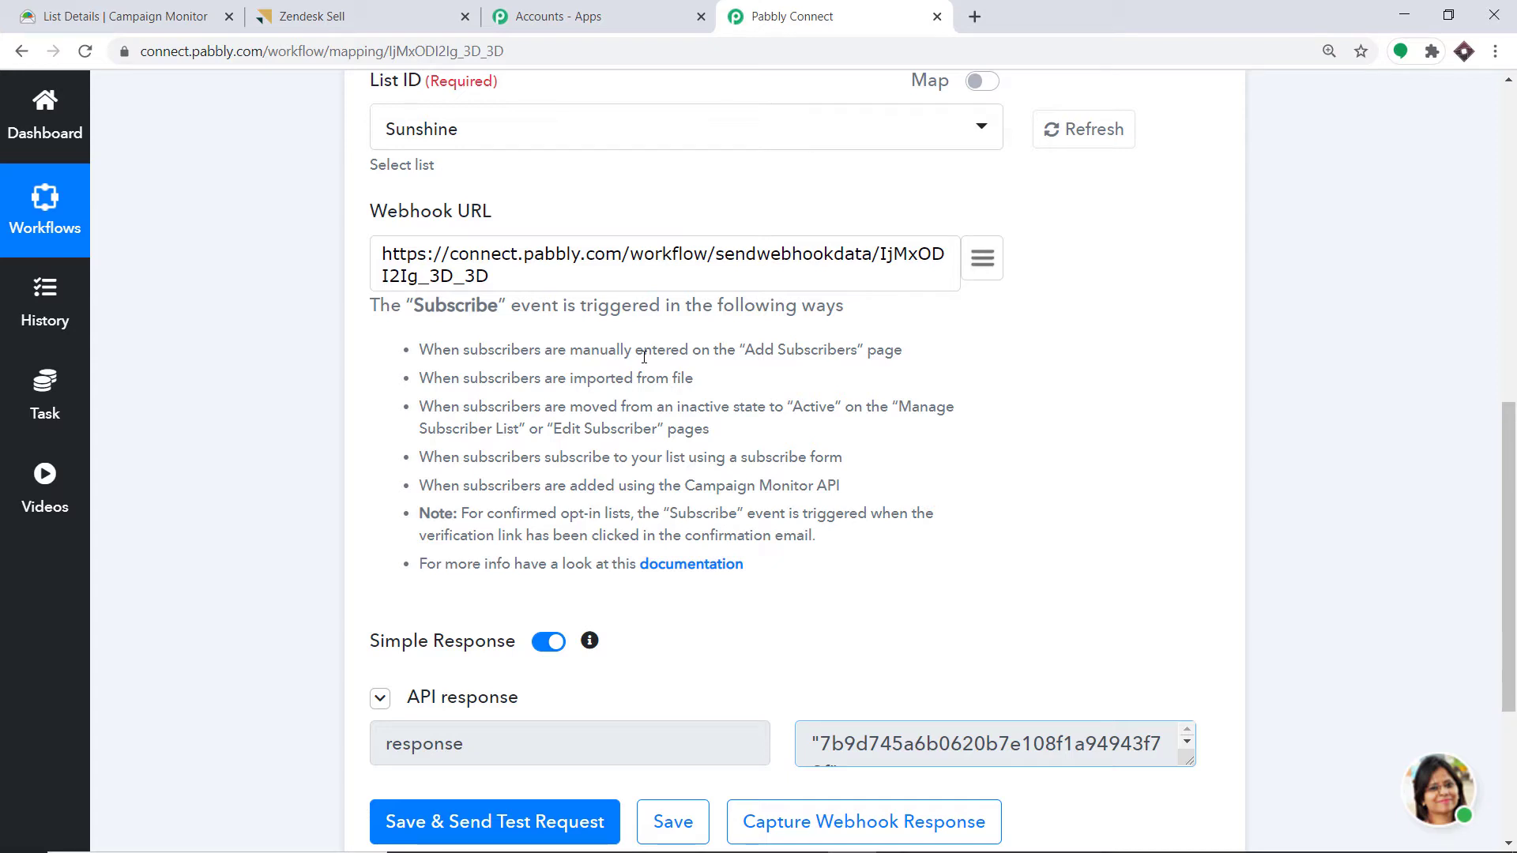
{"action": "scroll", "coordinate": [632, 427], "scroll_direction": "down", "scroll_amount": 2}
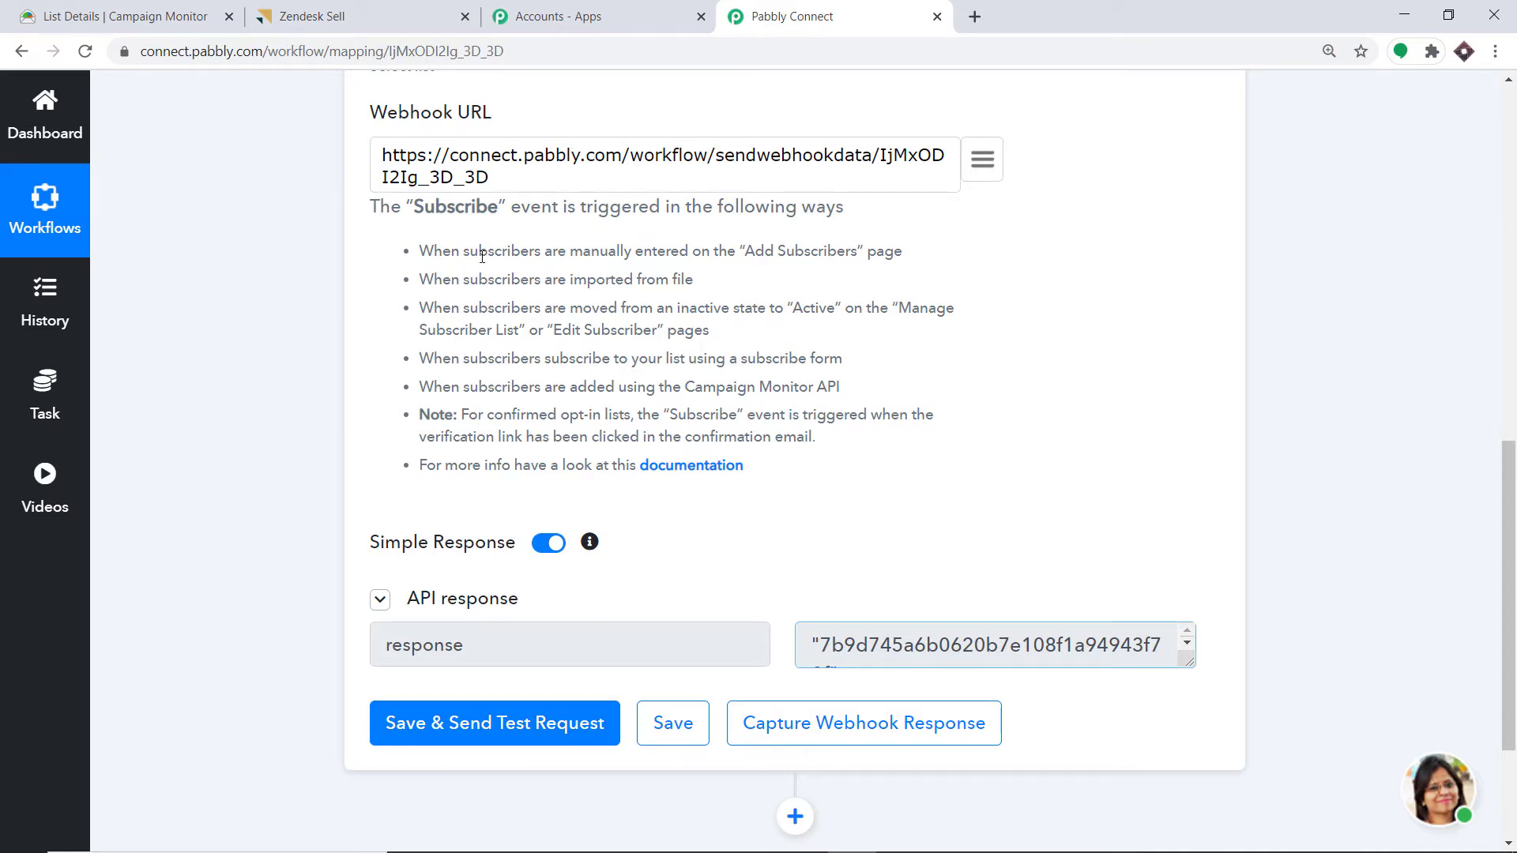
{"action": "scroll", "coordinate": [525, 411], "scroll_direction": "up", "scroll_amount": 1}
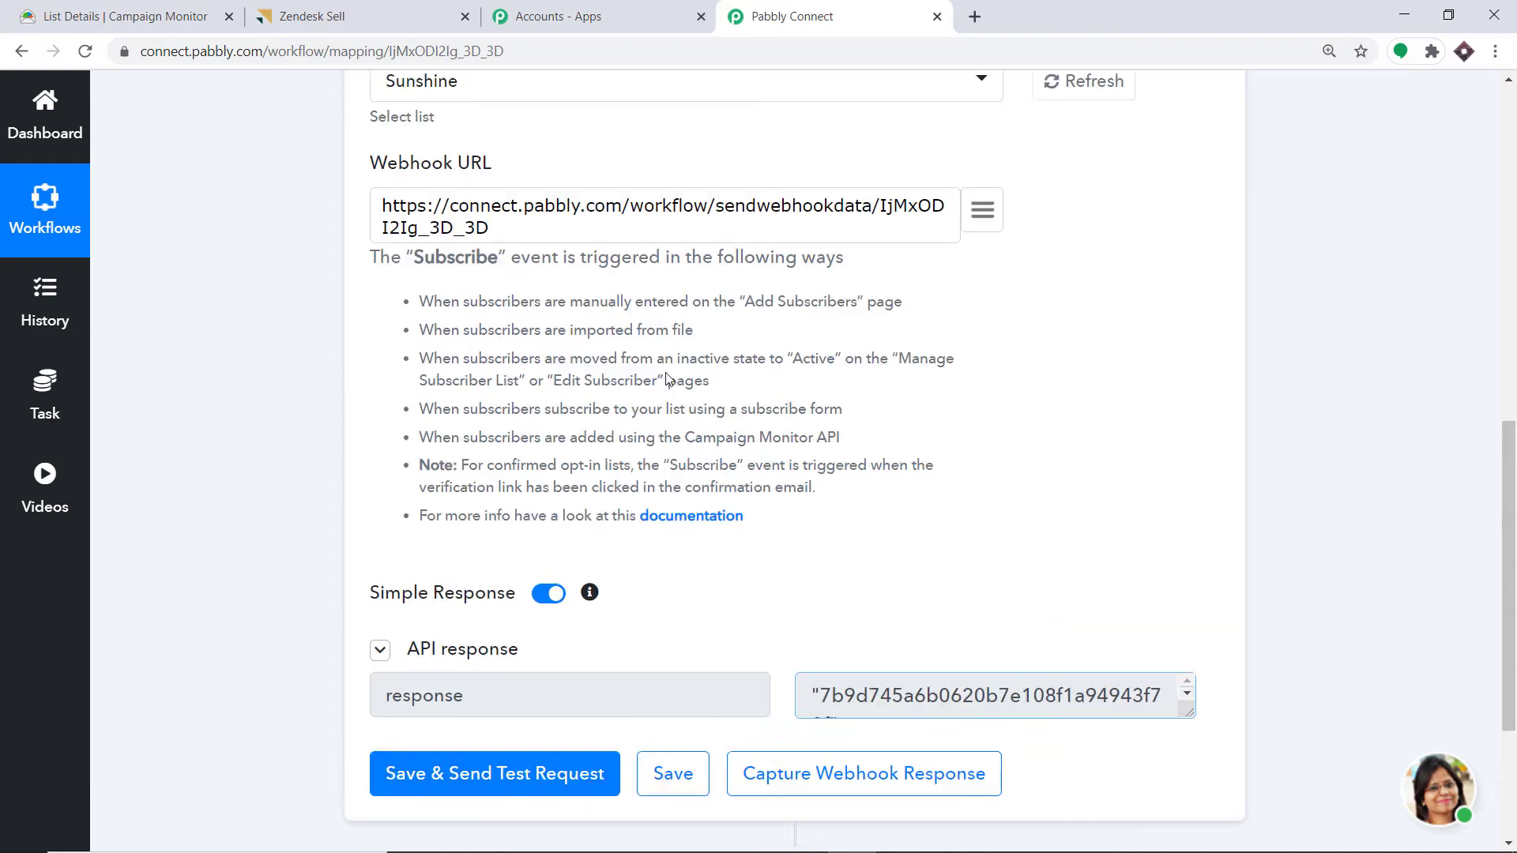
- Start capturing the webhook response and bring up the Sunshine list in Campaign Monitor
{"action": "scroll", "coordinate": [959, 454], "scroll_direction": "down", "scroll_amount": 2}
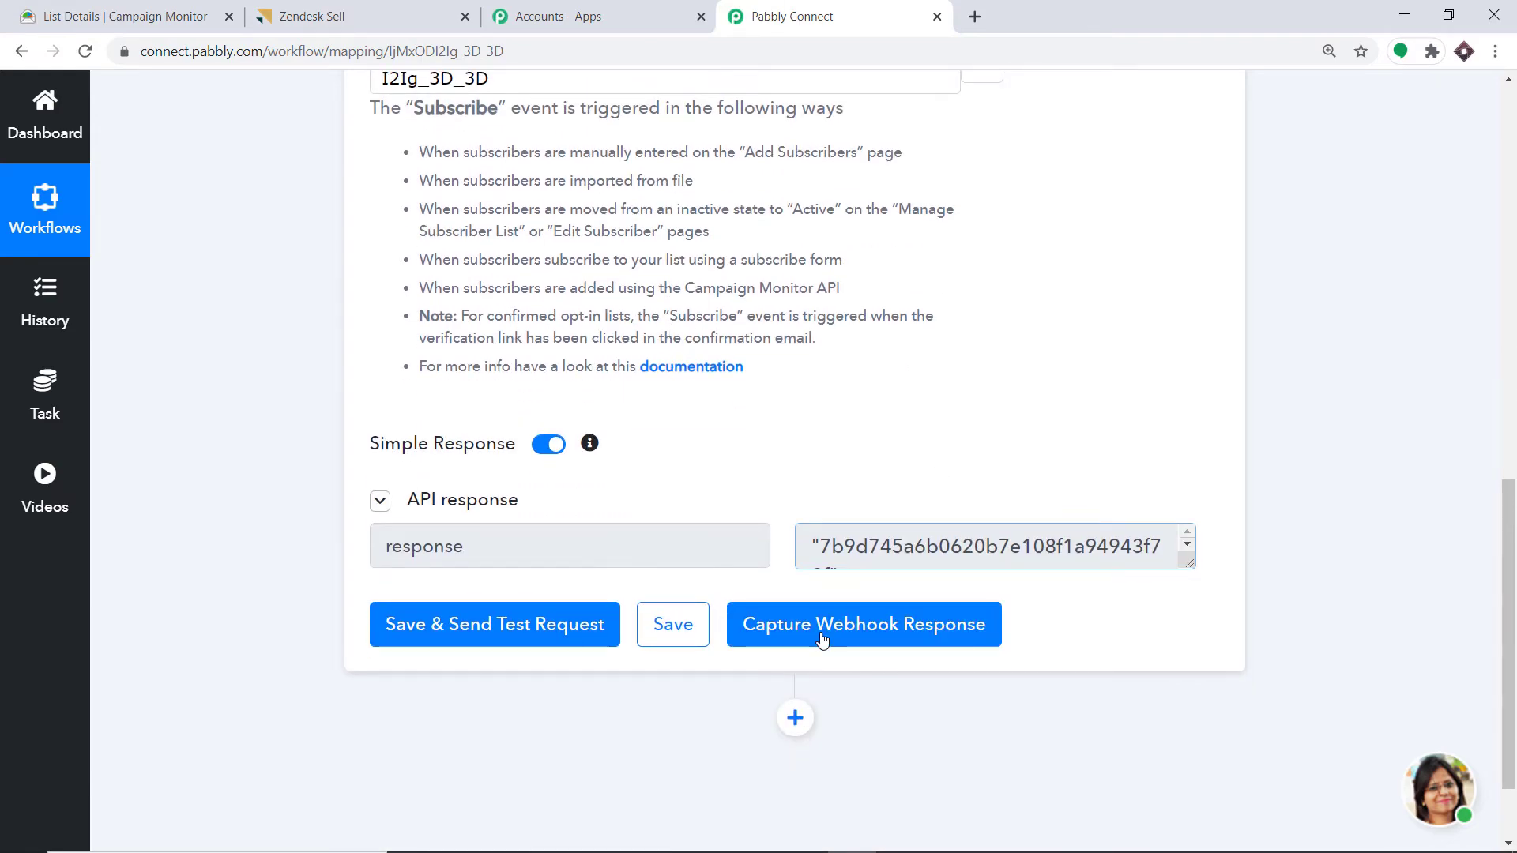
{"action": "left_click", "coordinate": [822, 640]}
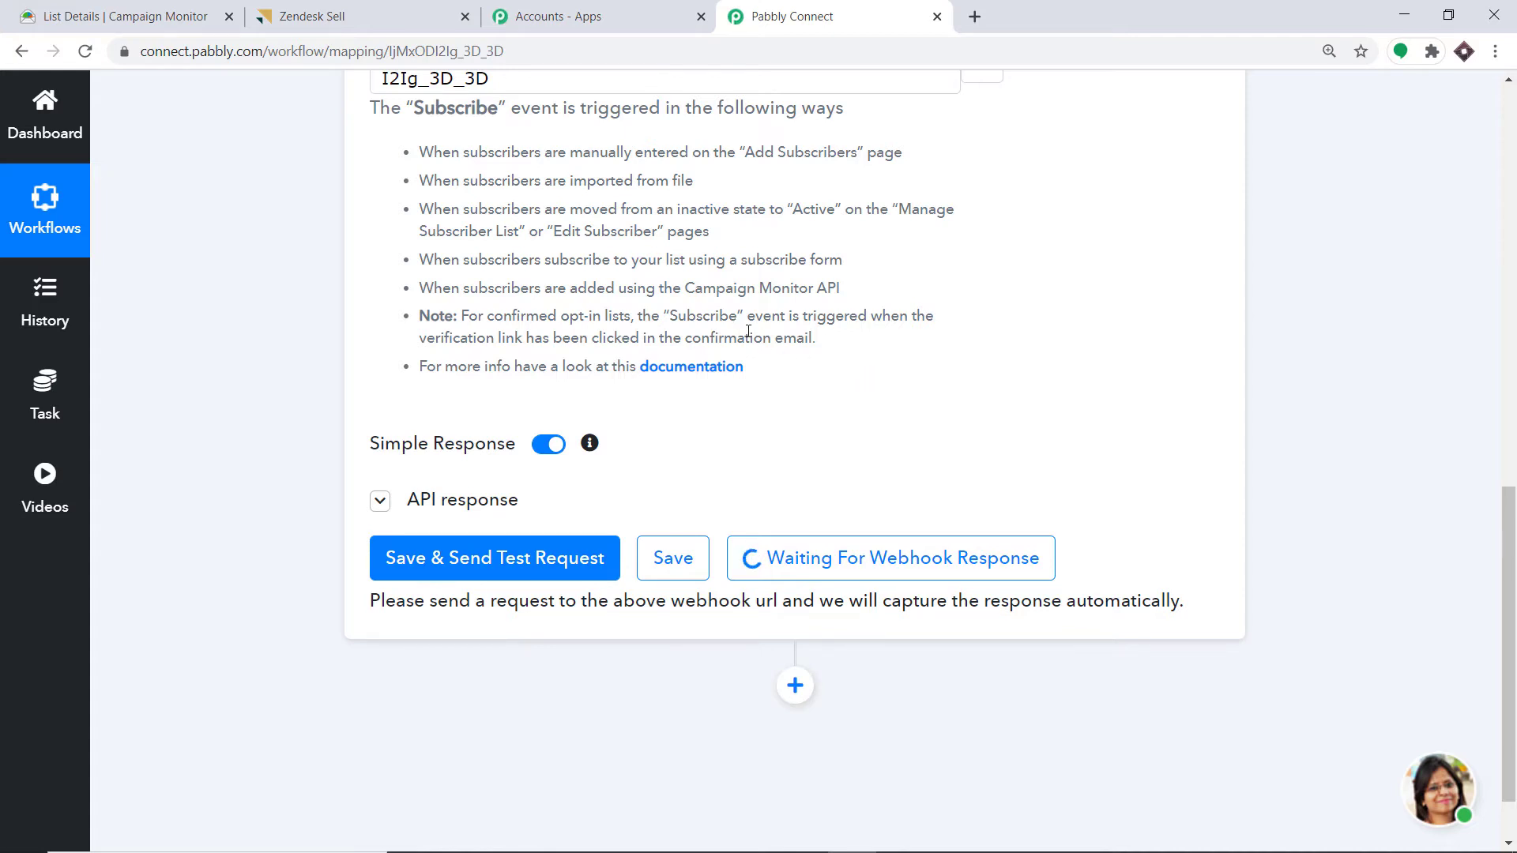
{"action": "left_click", "coordinate": [123, 7]}
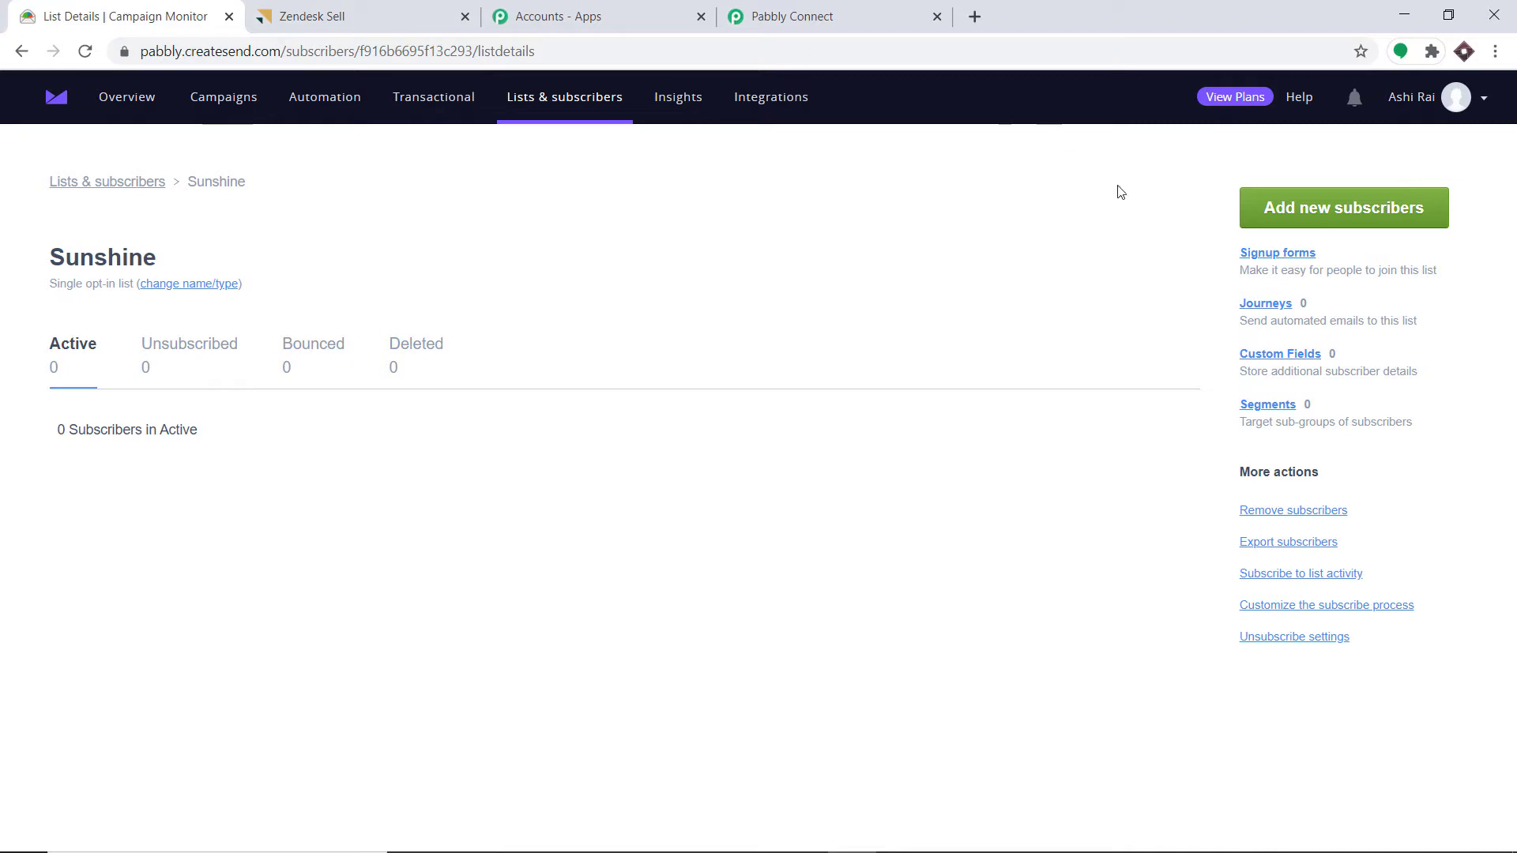
- Enter one comma-separated subscriber line with name, e-mail, company Tesla, postal address, pin code and Yellow
{"action": "left_click", "coordinate": [1344, 223]}
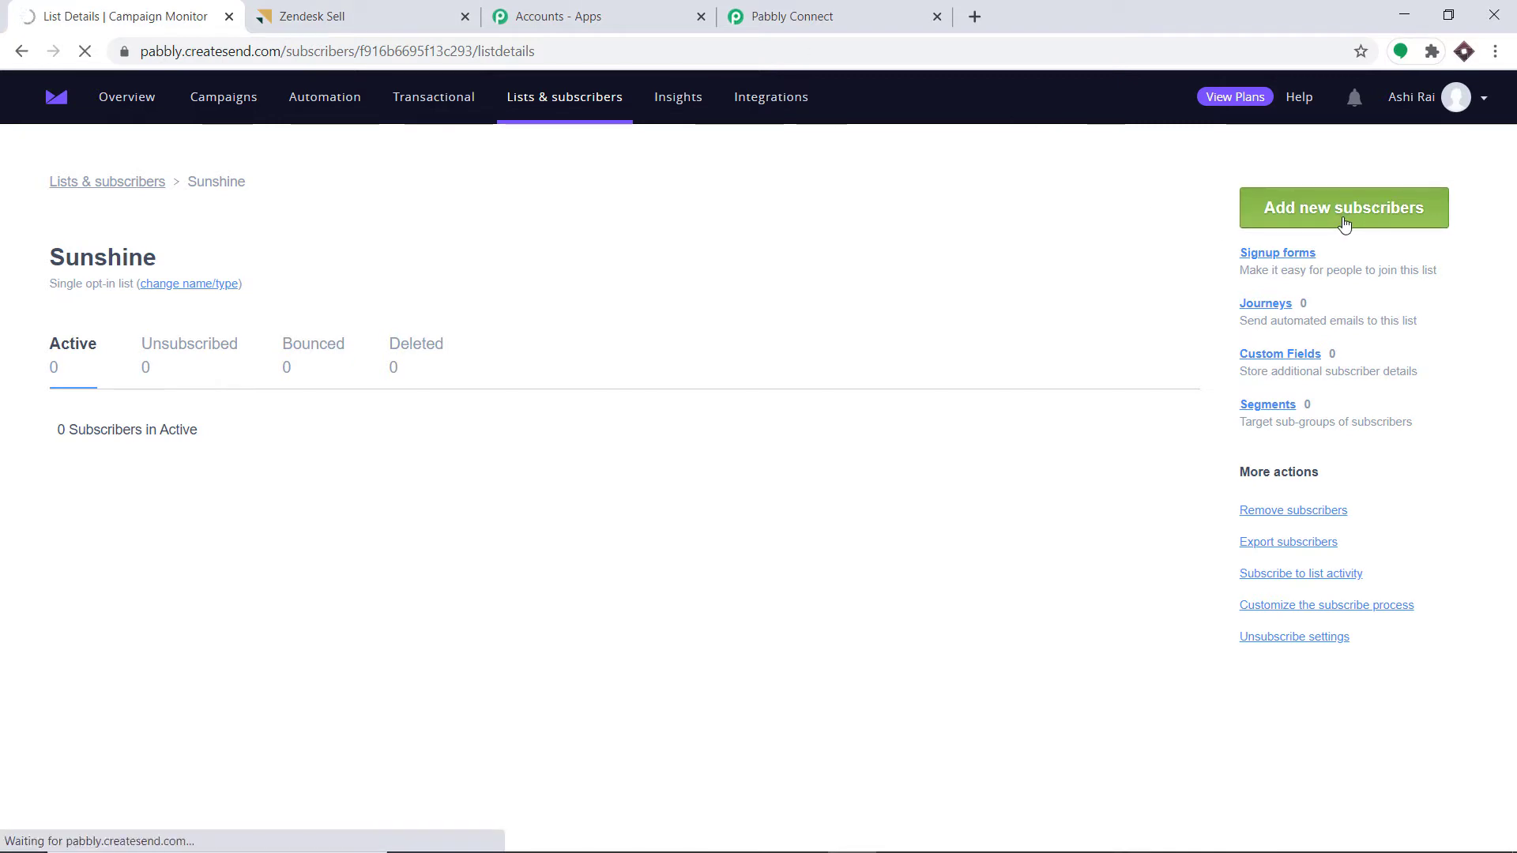
{"action": "left_click", "coordinate": [199, 355]}
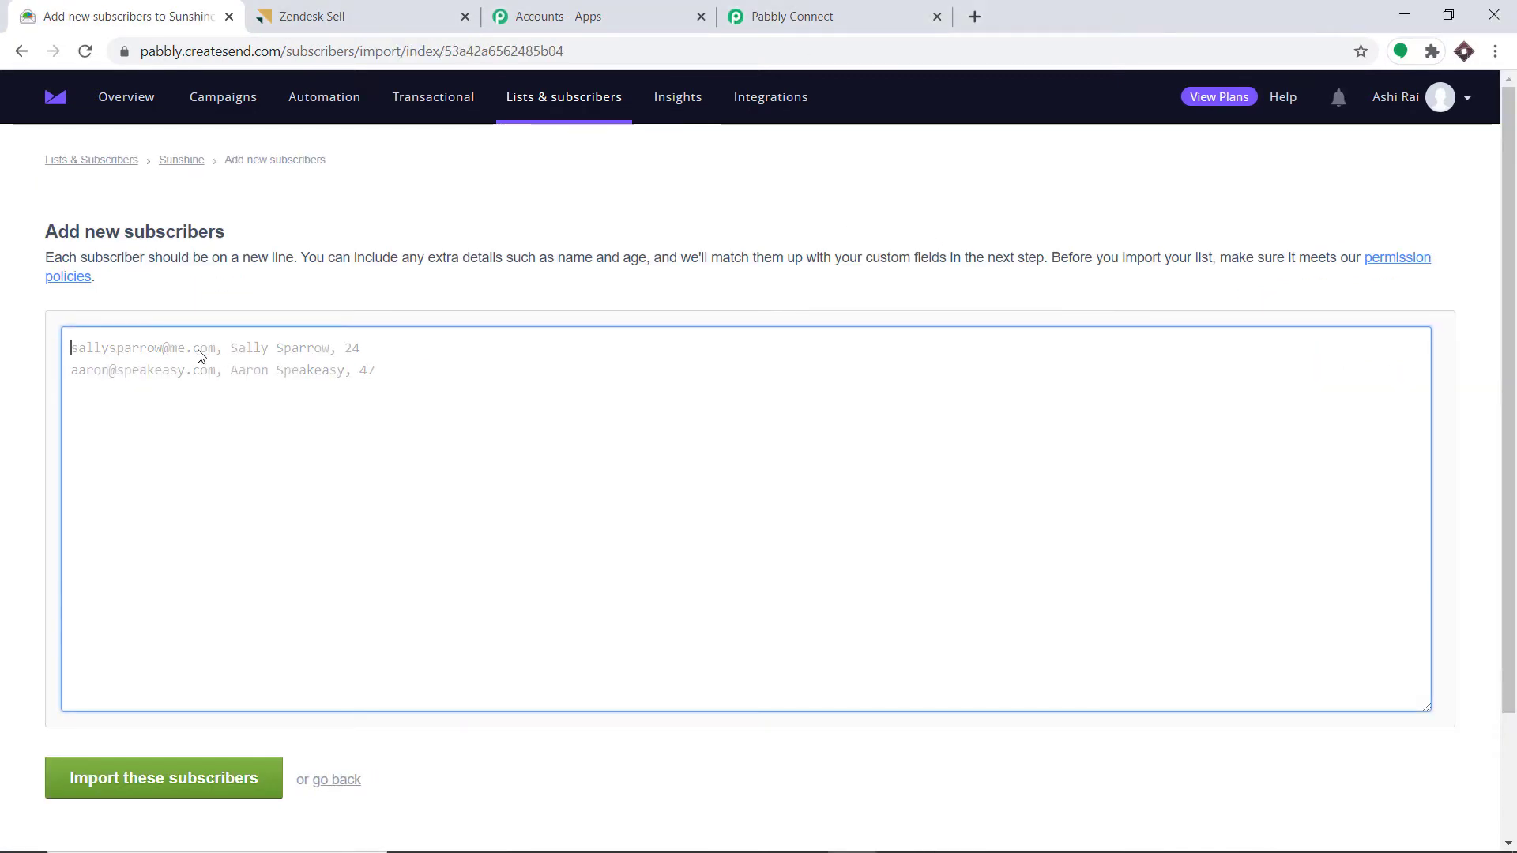
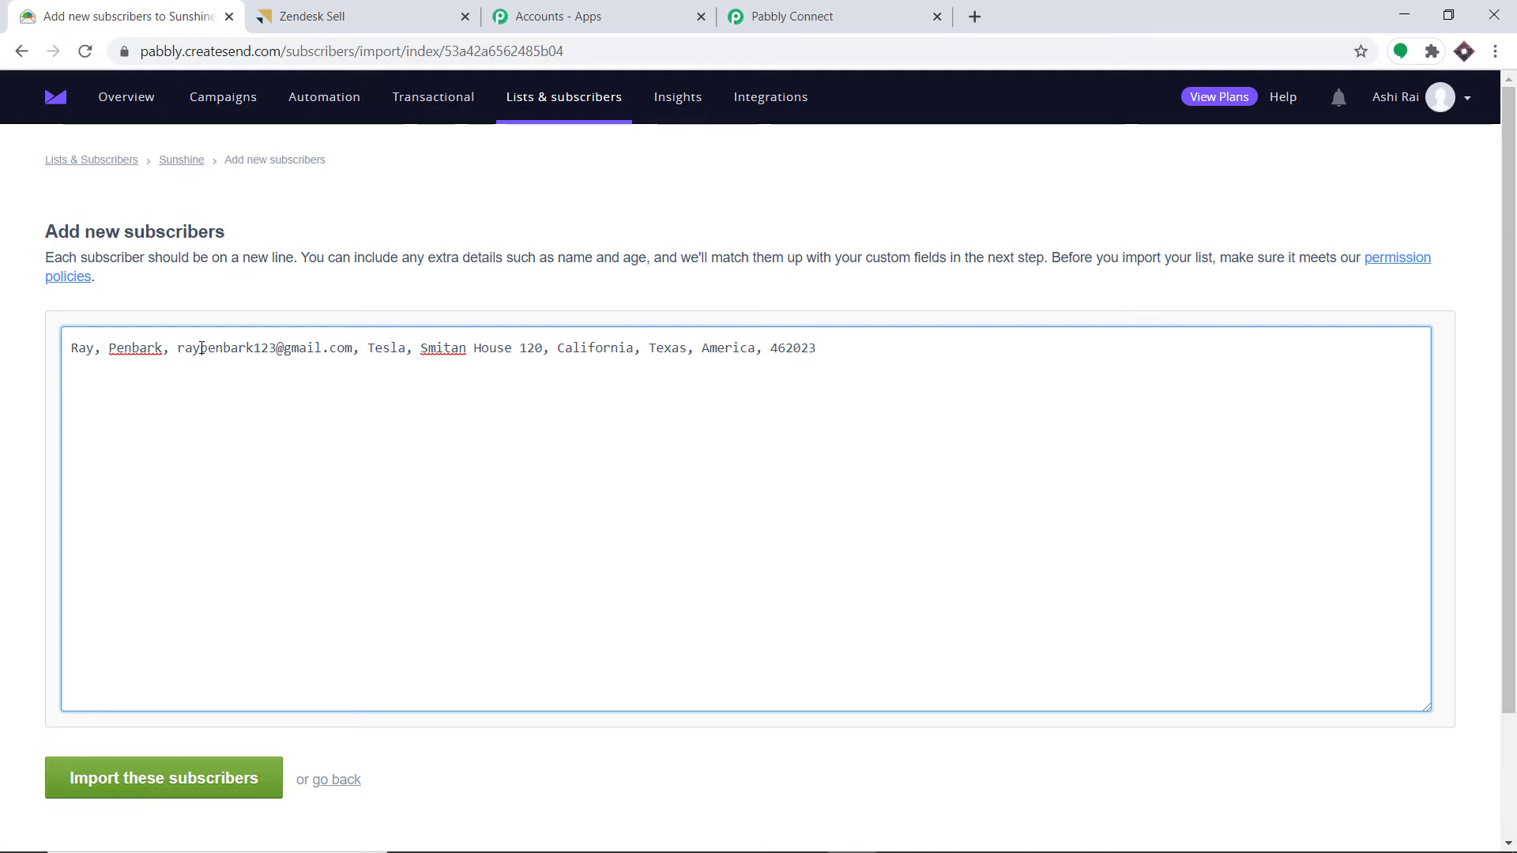
{"action": "type", "text": ","}
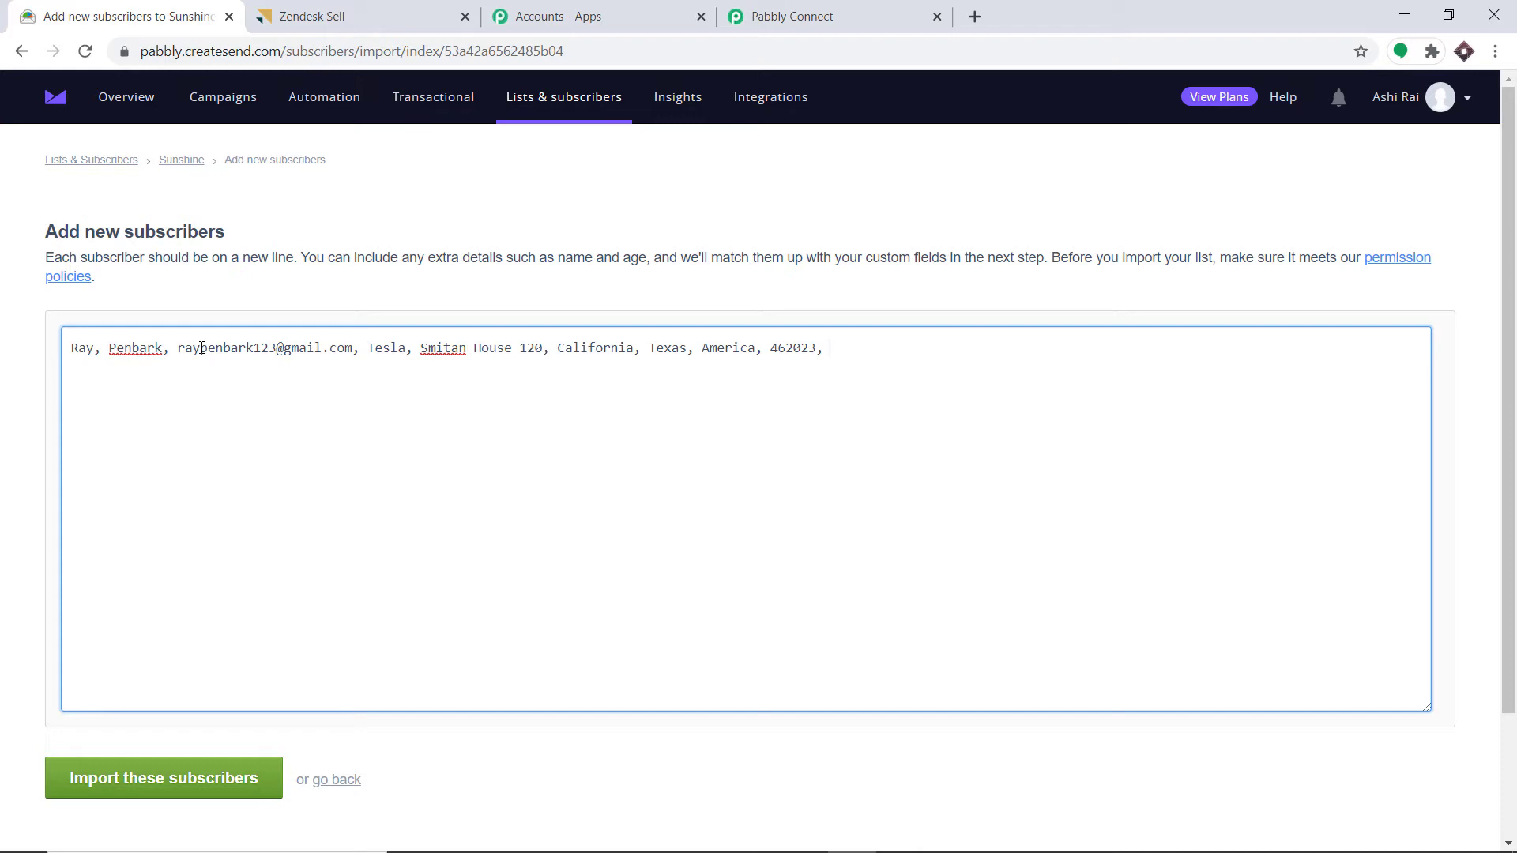
{"action": "type", "text": " Yellow"}
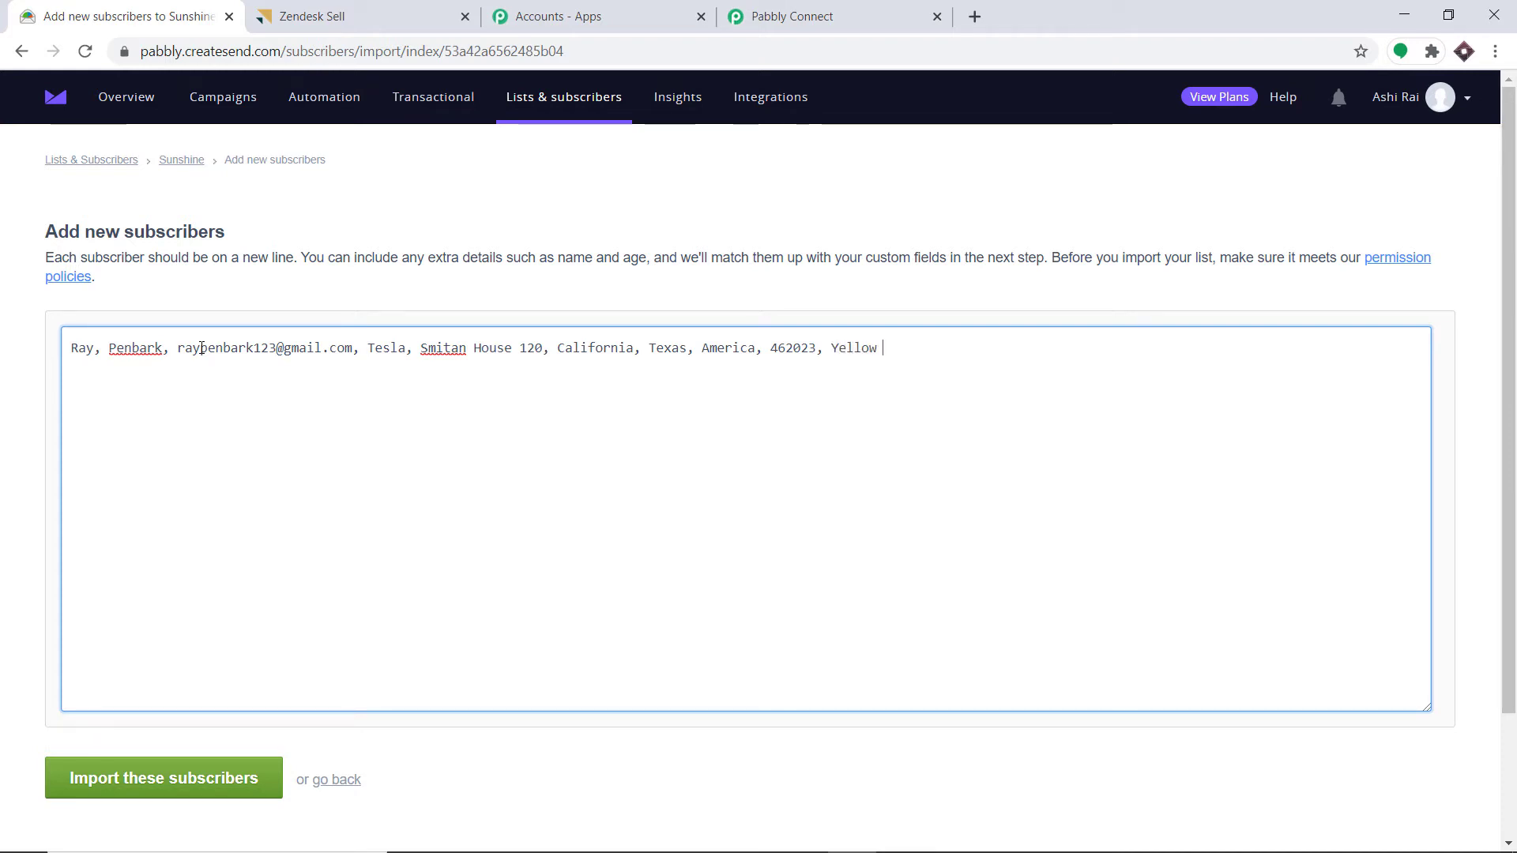
- Map columns 1-3 to First name, Last name and Email address
{"action": "left_click", "coordinate": [152, 790]}
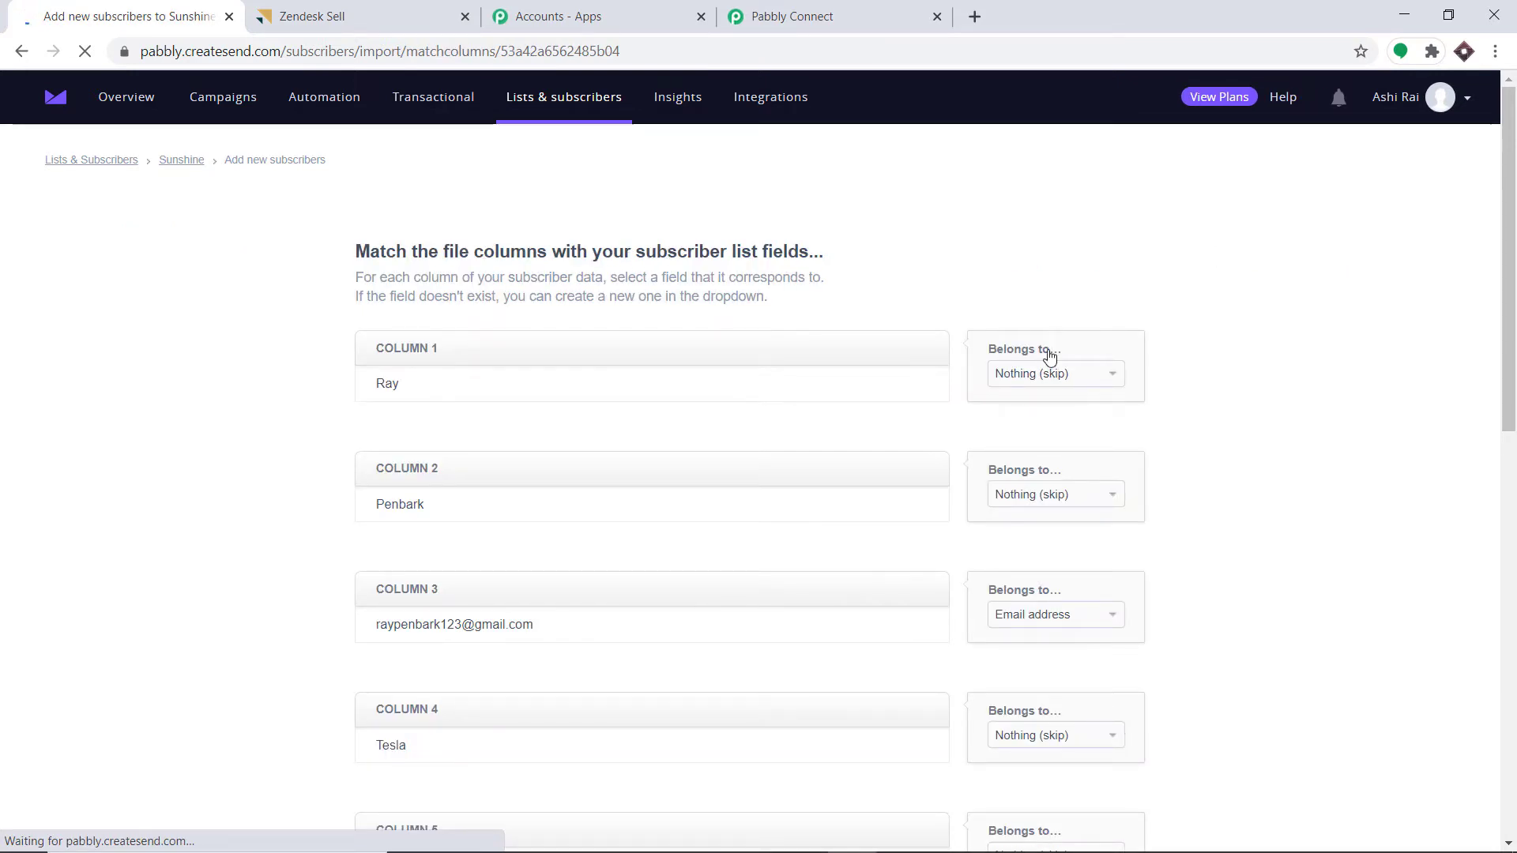
{"action": "left_click", "coordinate": [1058, 378]}
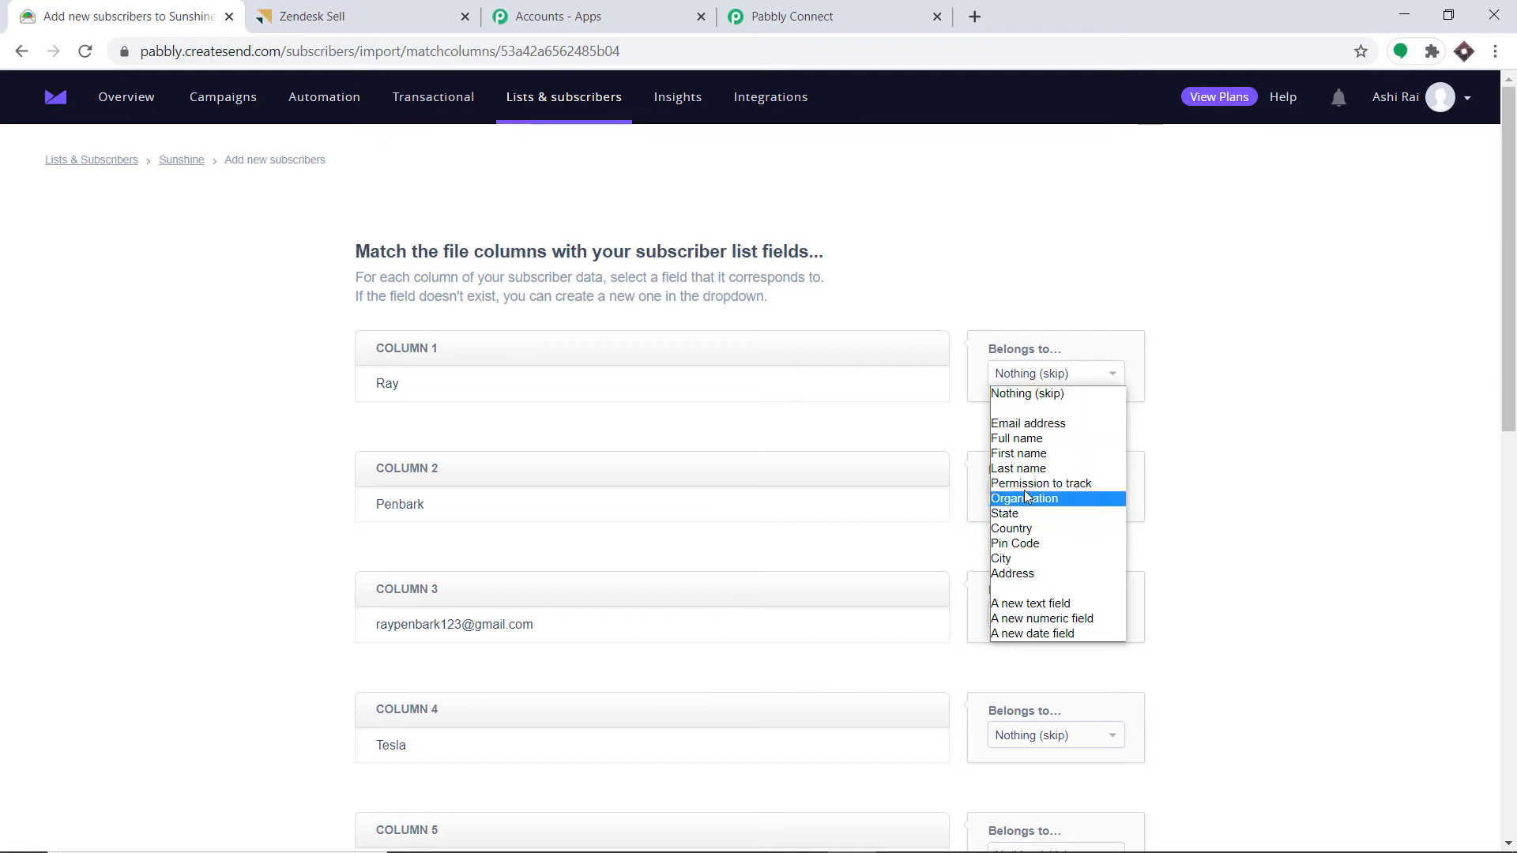
{"action": "left_click", "coordinate": [1027, 453]}
{"action": "left_click", "coordinate": [1060, 494]}
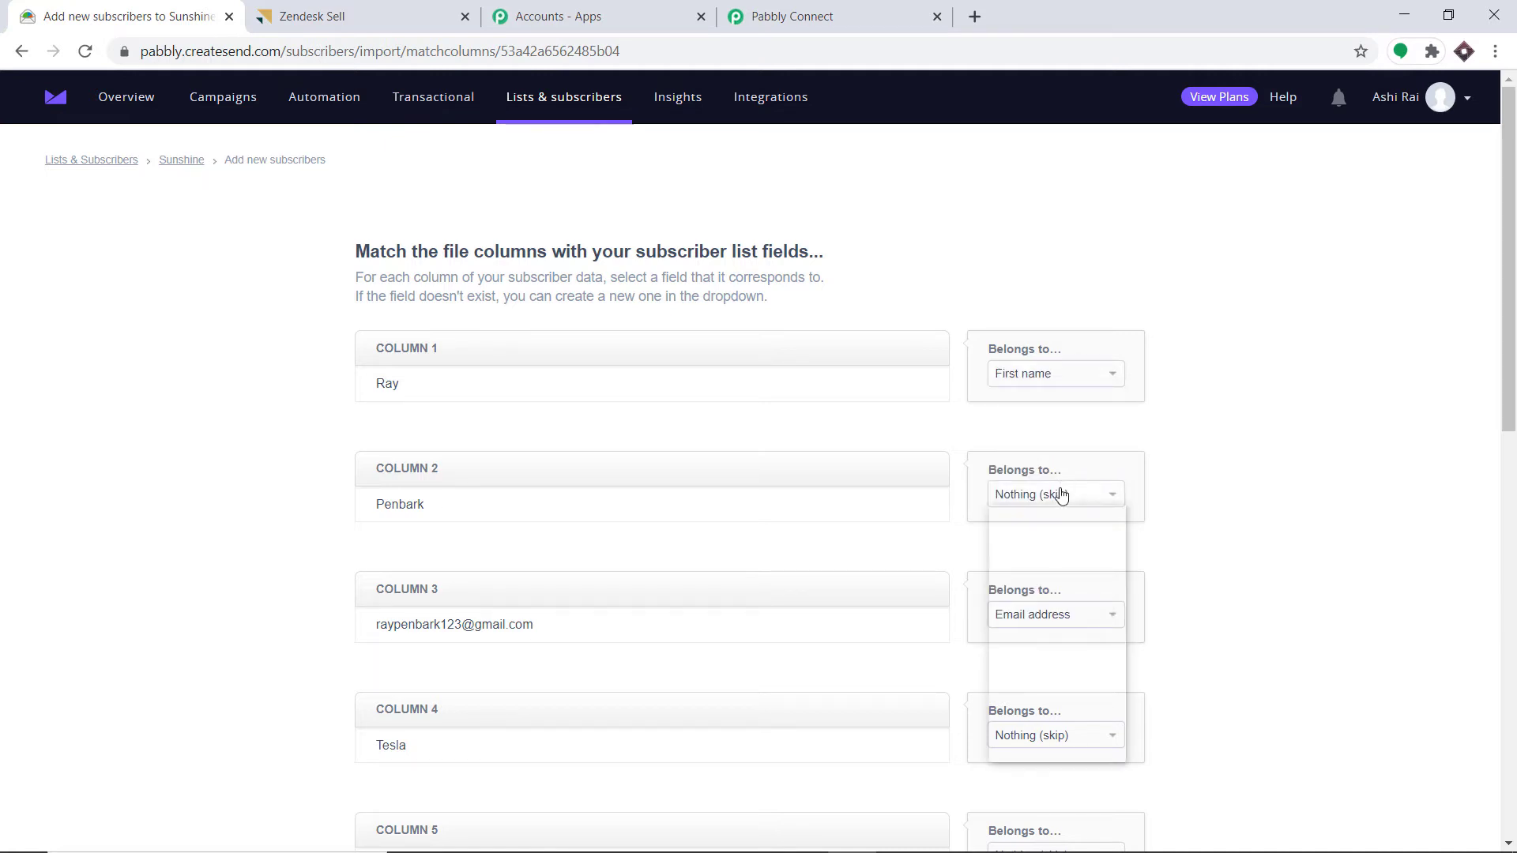
{"action": "left_click", "coordinate": [1019, 588]}
{"action": "scroll", "coordinate": [1021, 577], "scroll_direction": "down", "scroll_amount": 1}
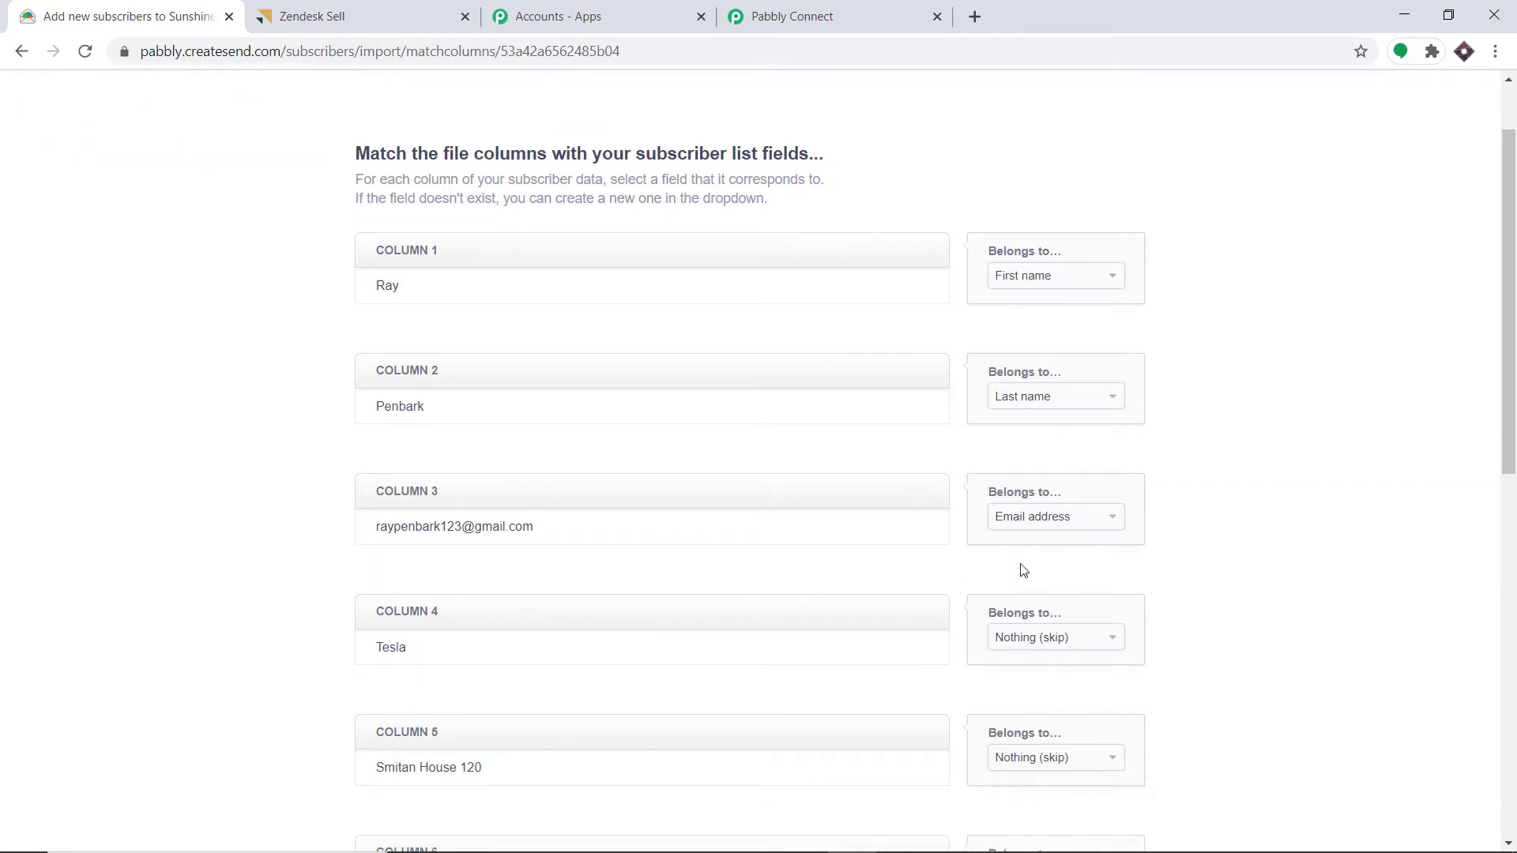
{"action": "left_click", "coordinate": [1042, 521]}
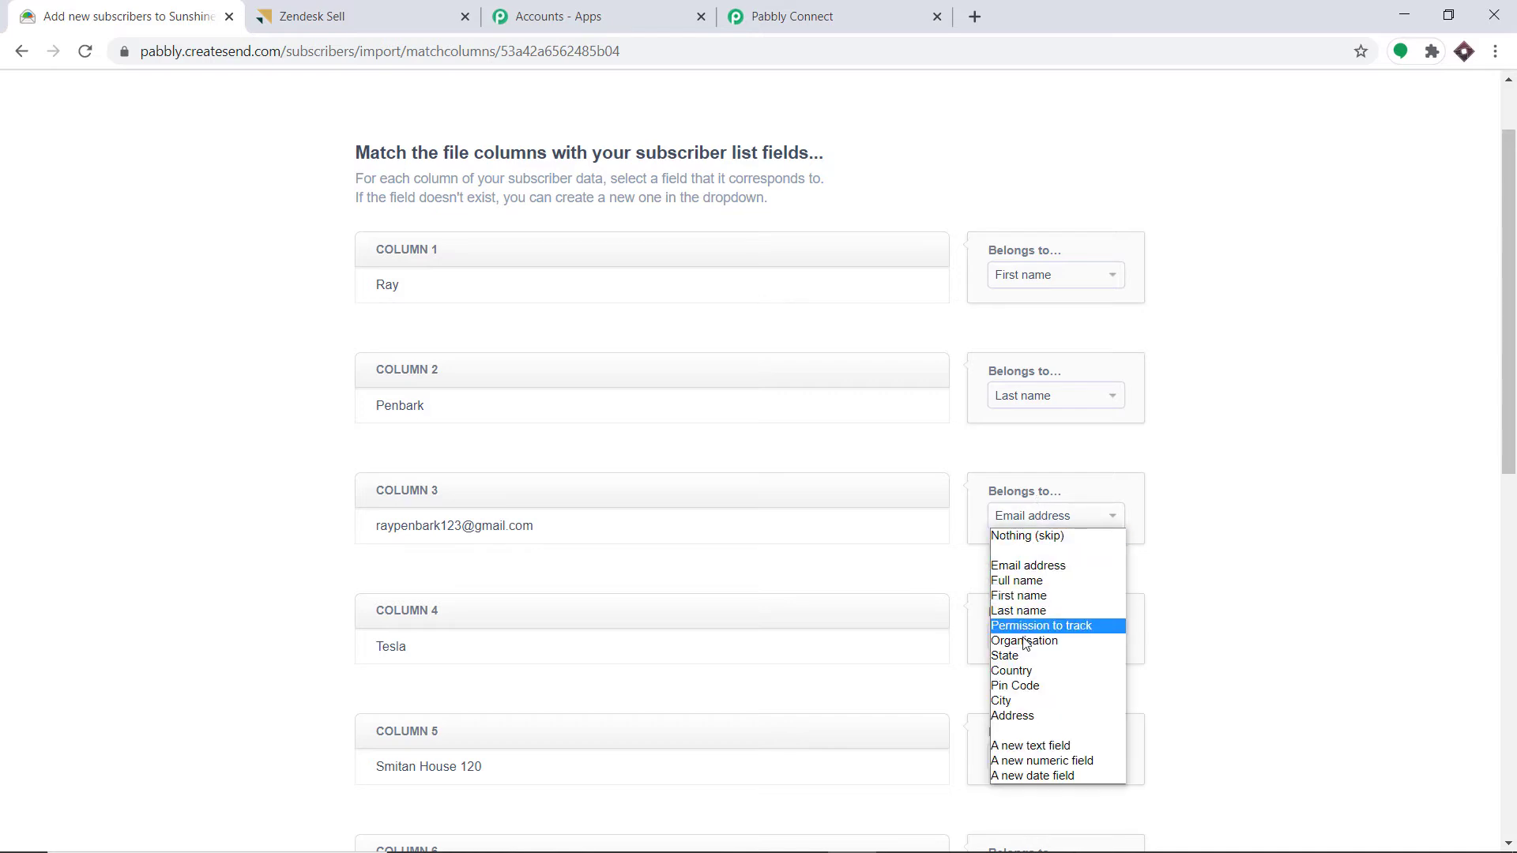
{"action": "left_click", "coordinate": [1232, 471]}
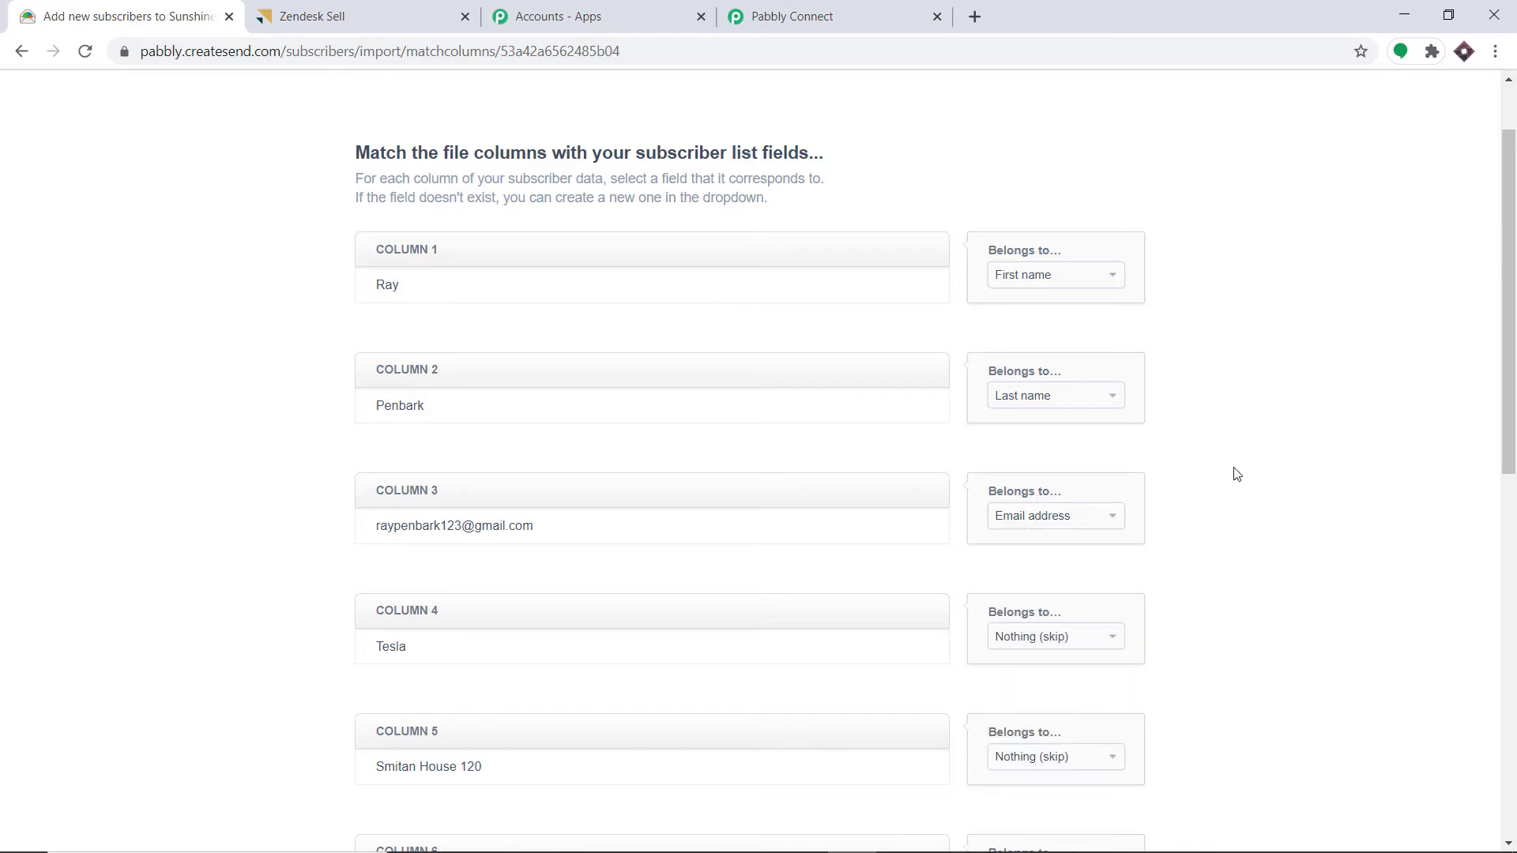
- Map column 4 to Organisation, column 5 to Address and column 6 to City
{"action": "left_click", "coordinate": [997, 639]}
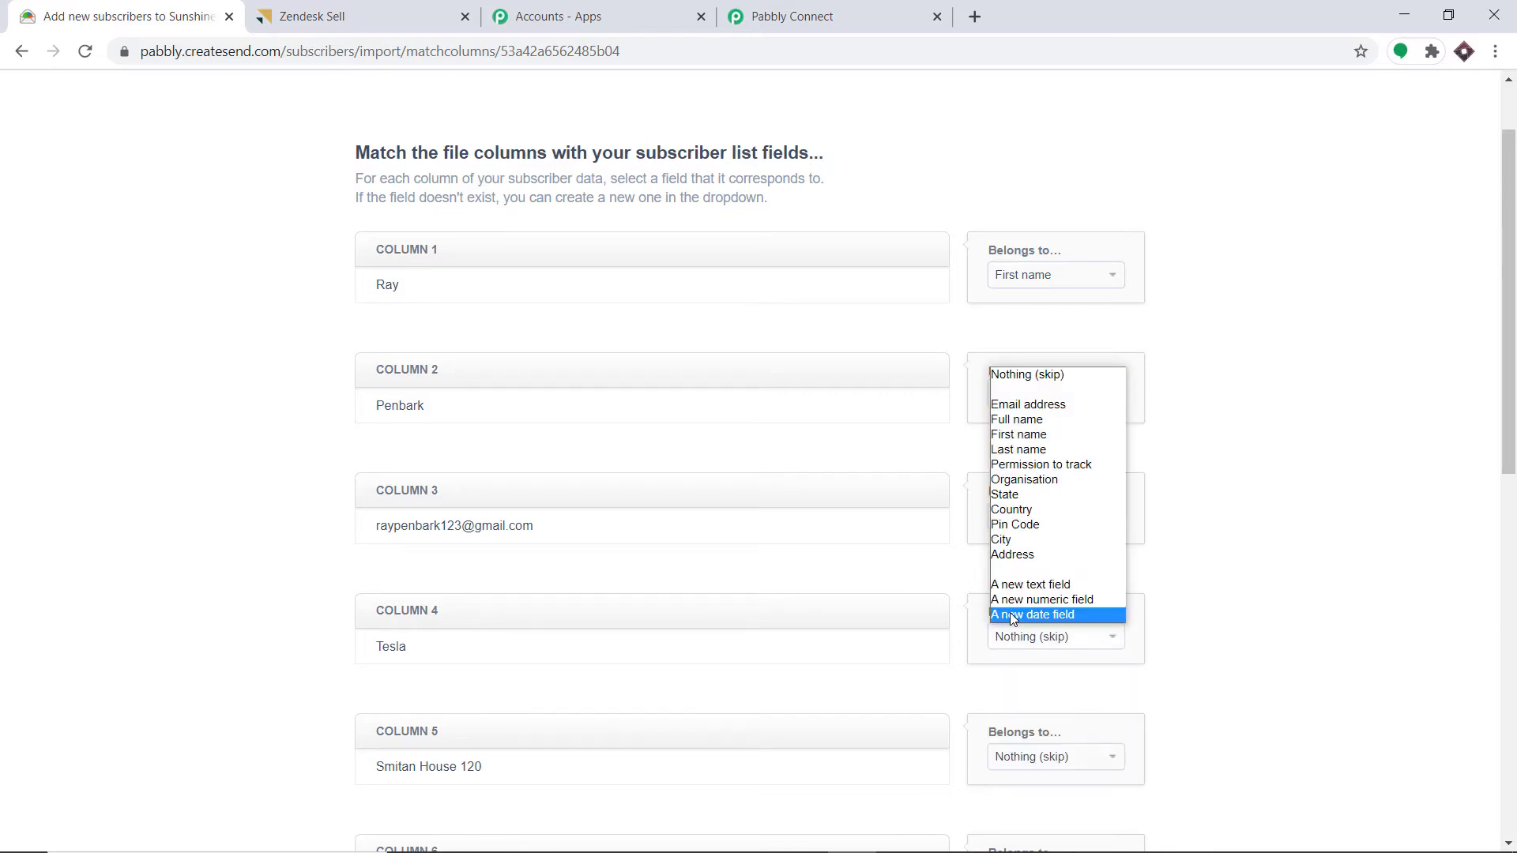
{"action": "left_click", "coordinate": [1049, 479]}
{"action": "scroll", "coordinate": [1049, 490], "scroll_direction": "down", "scroll_amount": 4}
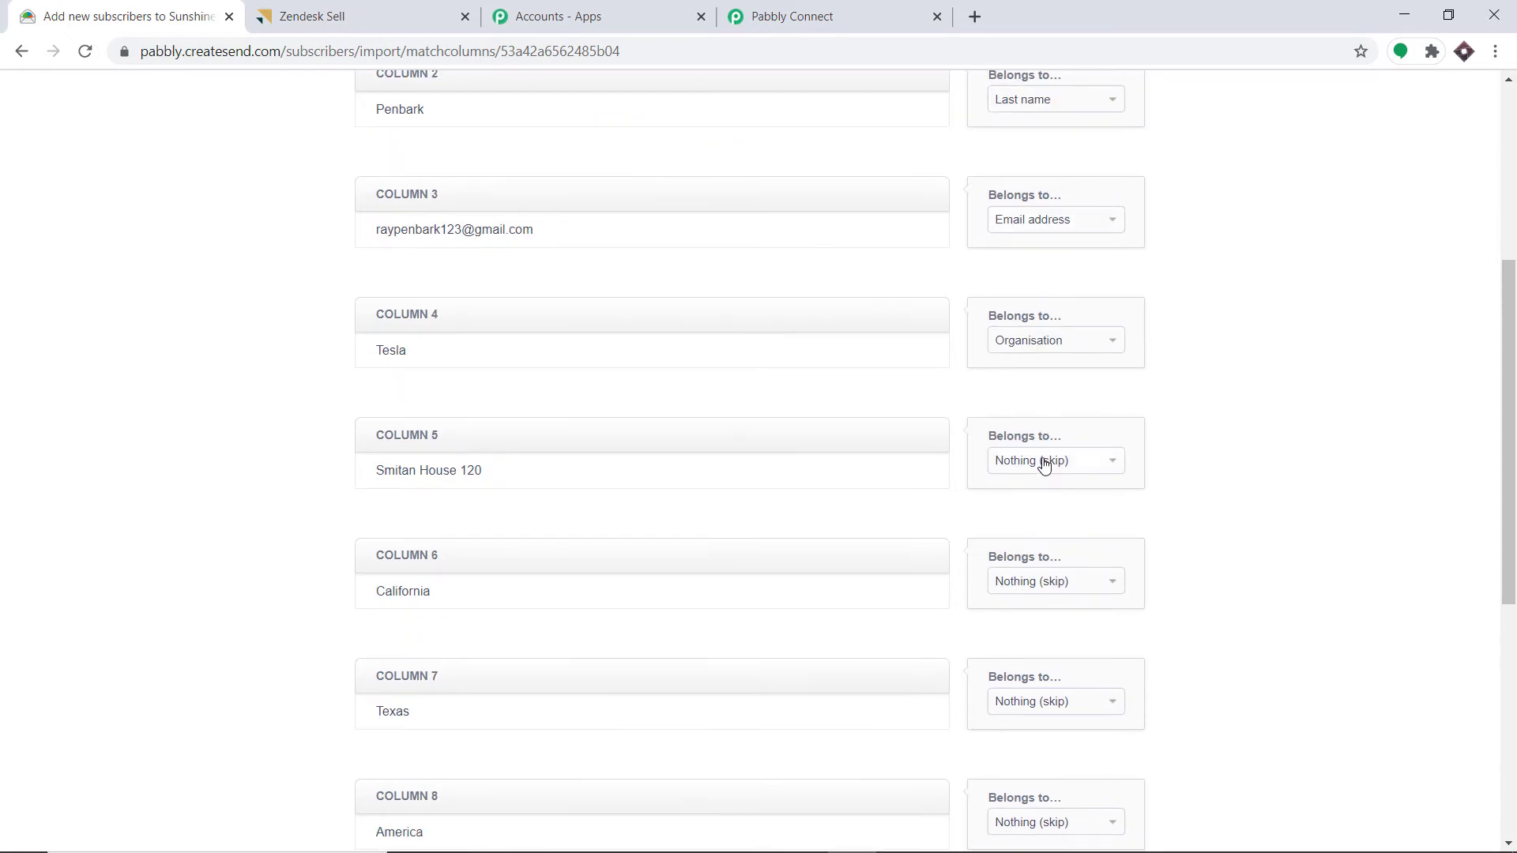
{"action": "left_click", "coordinate": [1047, 462]}
{"action": "left_click", "coordinate": [1013, 662]}
{"action": "left_click", "coordinate": [1041, 593]}
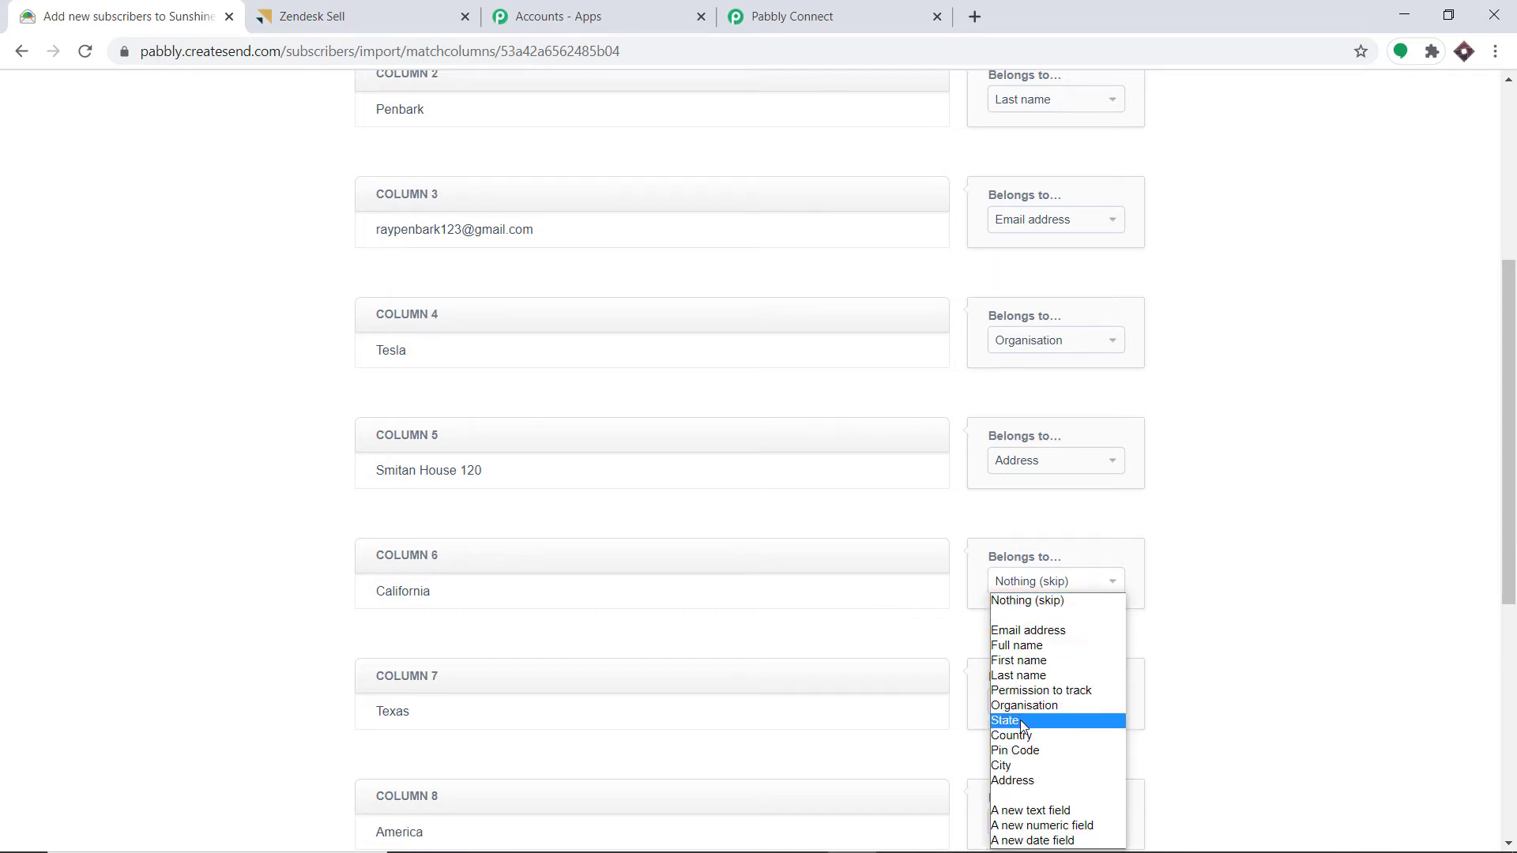
{"action": "left_click", "coordinate": [1031, 783]}
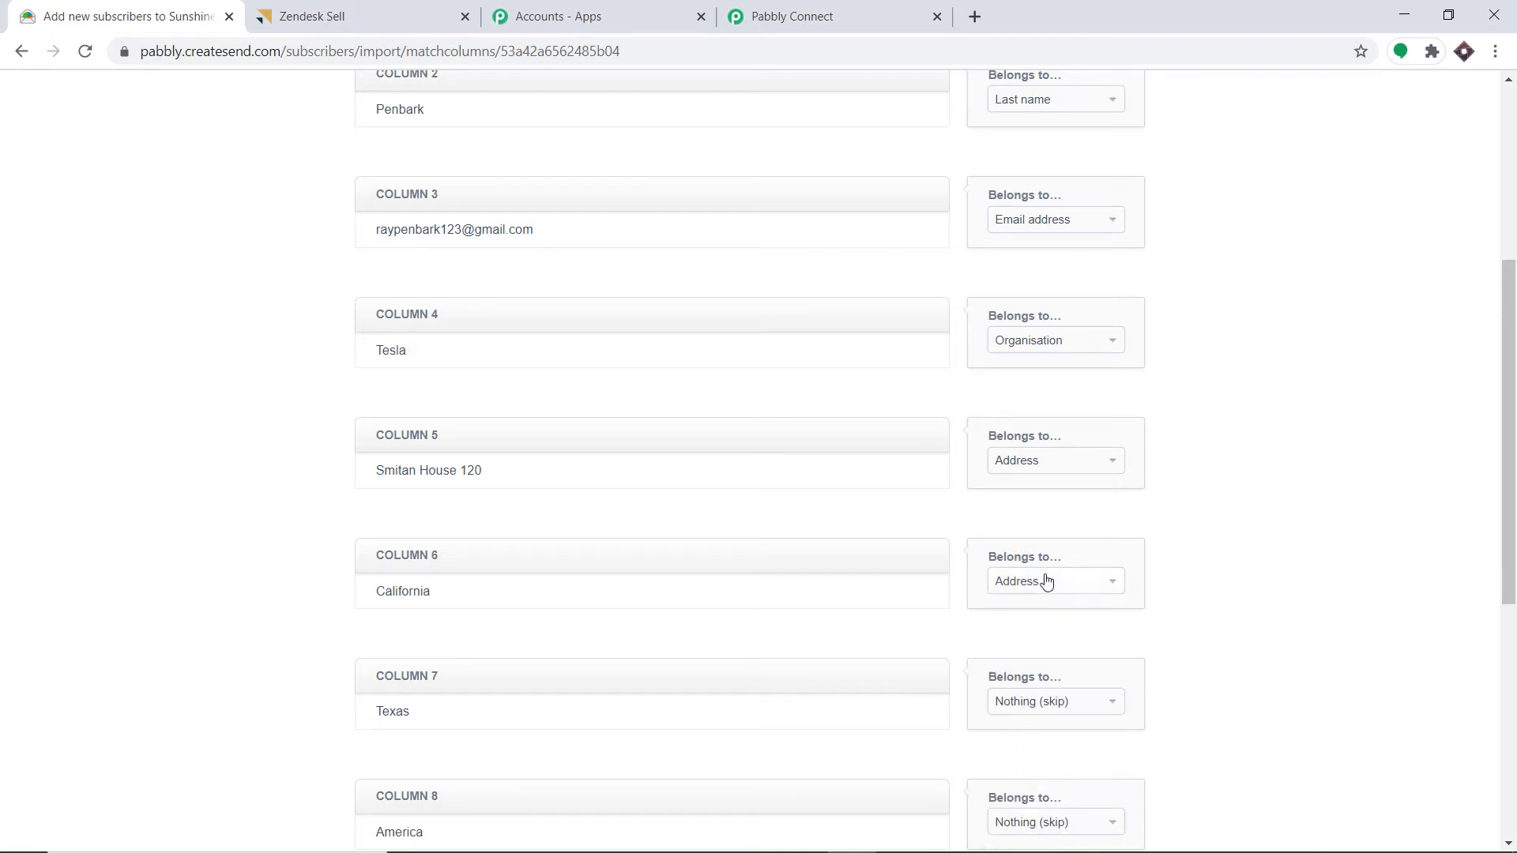
{"action": "left_click", "coordinate": [1044, 581]}
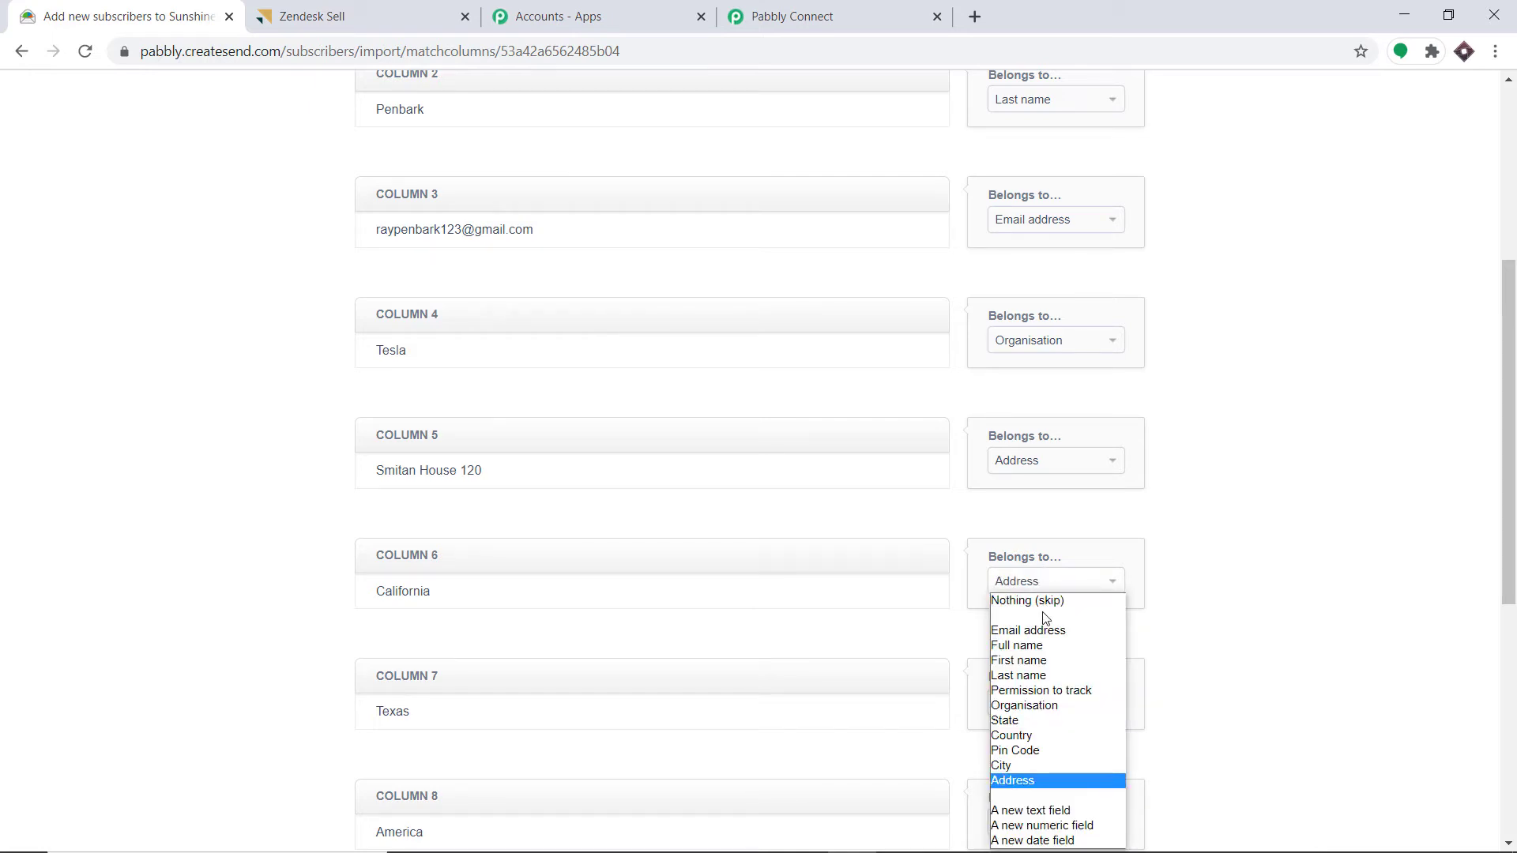
{"action": "left_click", "coordinate": [1038, 766]}
- Map column 7 to State, column 8 to Country and column 9 to Pin Code
{"action": "scroll", "coordinate": [1036, 645], "scroll_direction": "down", "scroll_amount": 1}
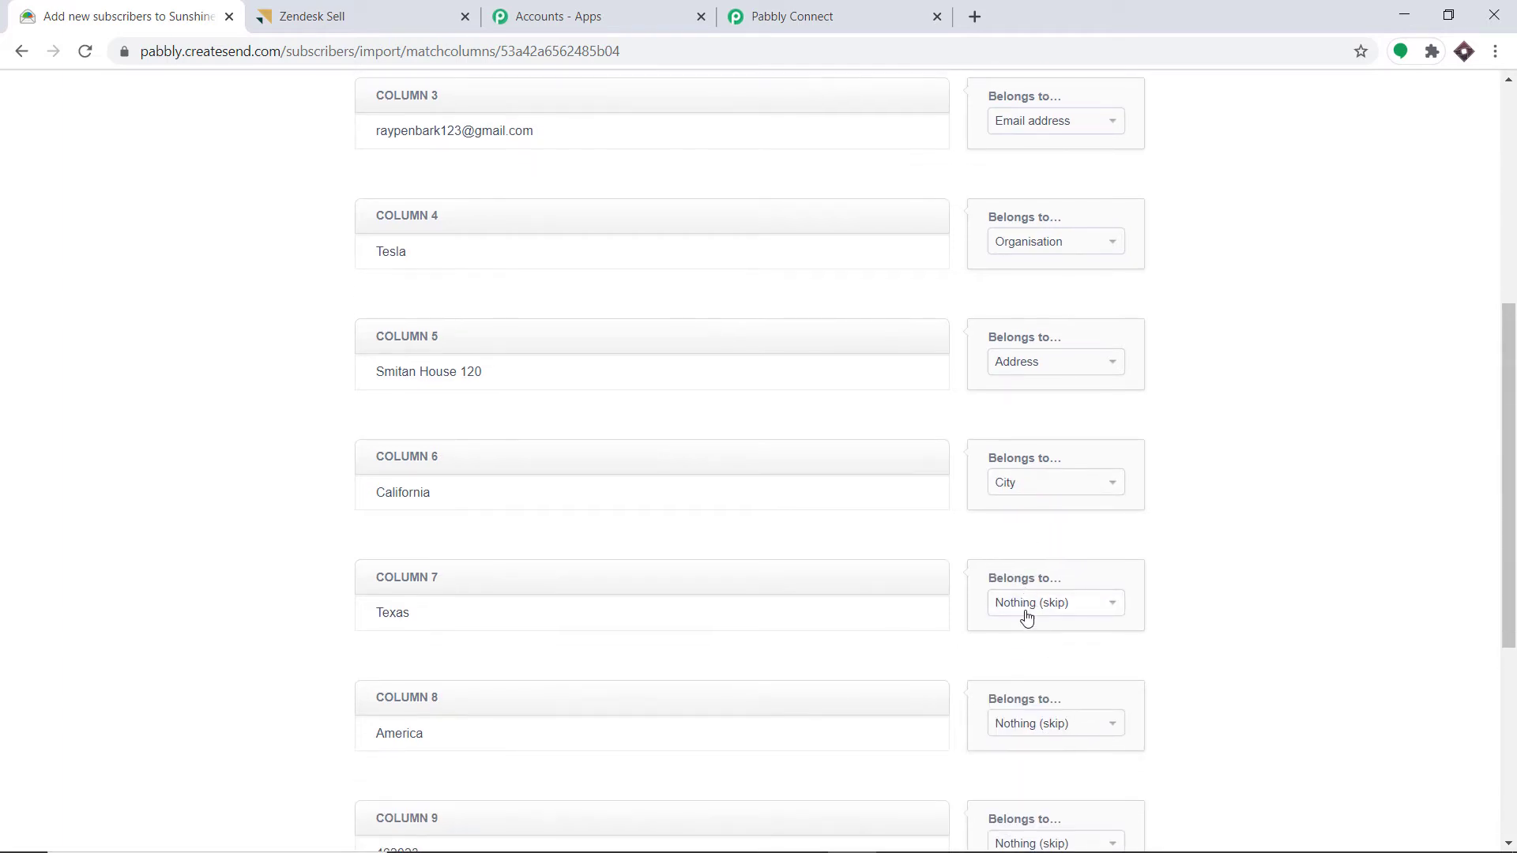
{"action": "left_click", "coordinate": [1030, 606]}
{"action": "left_click", "coordinate": [1027, 462]}
{"action": "scroll", "coordinate": [1031, 553], "scroll_direction": "down", "scroll_amount": 2}
{"action": "left_click", "coordinate": [1037, 527]}
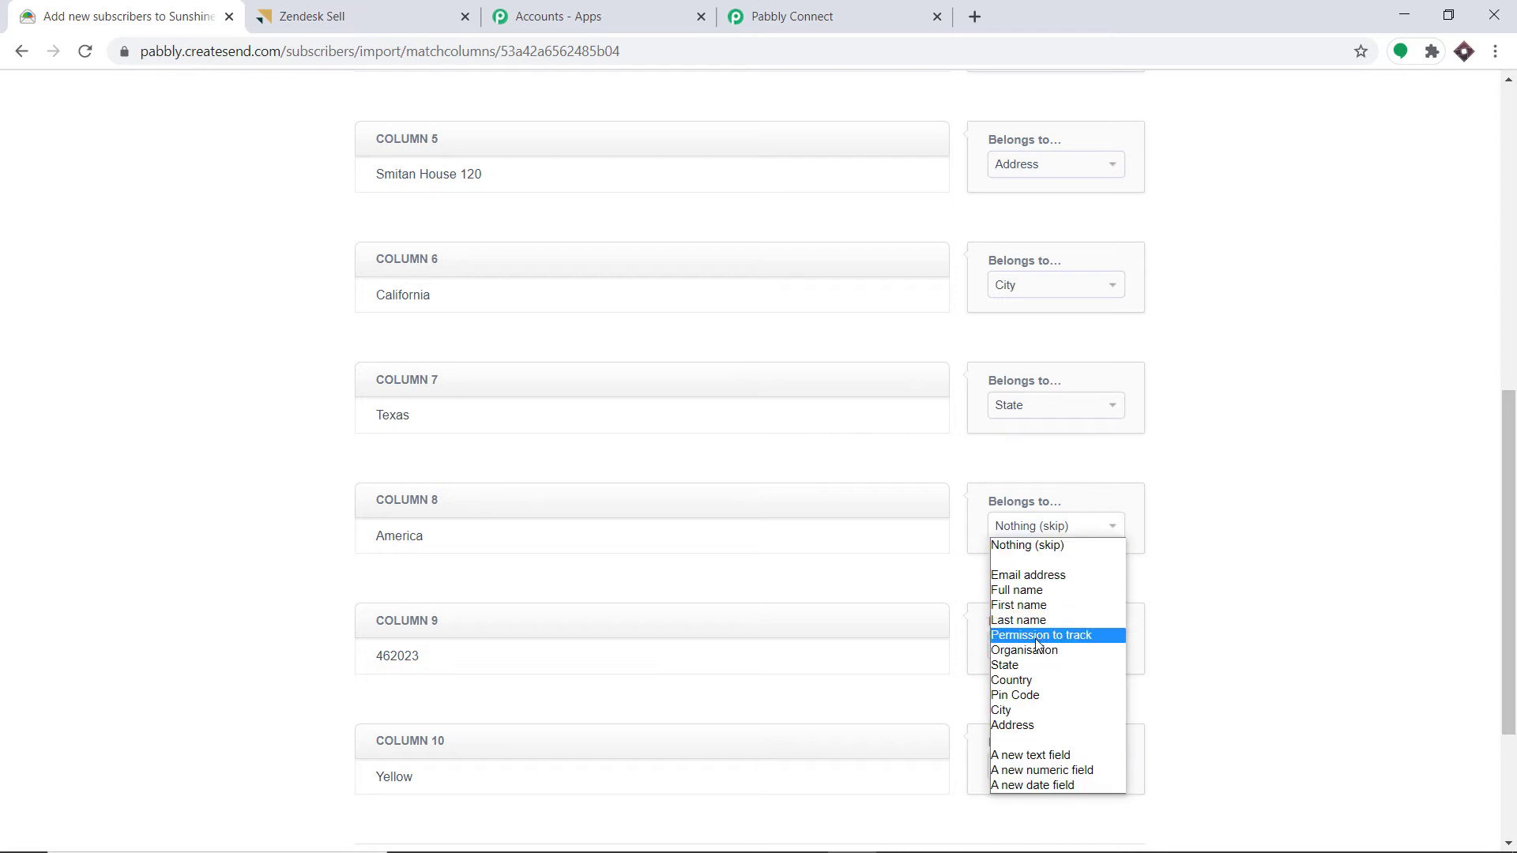
{"action": "left_click", "coordinate": [1031, 680]}
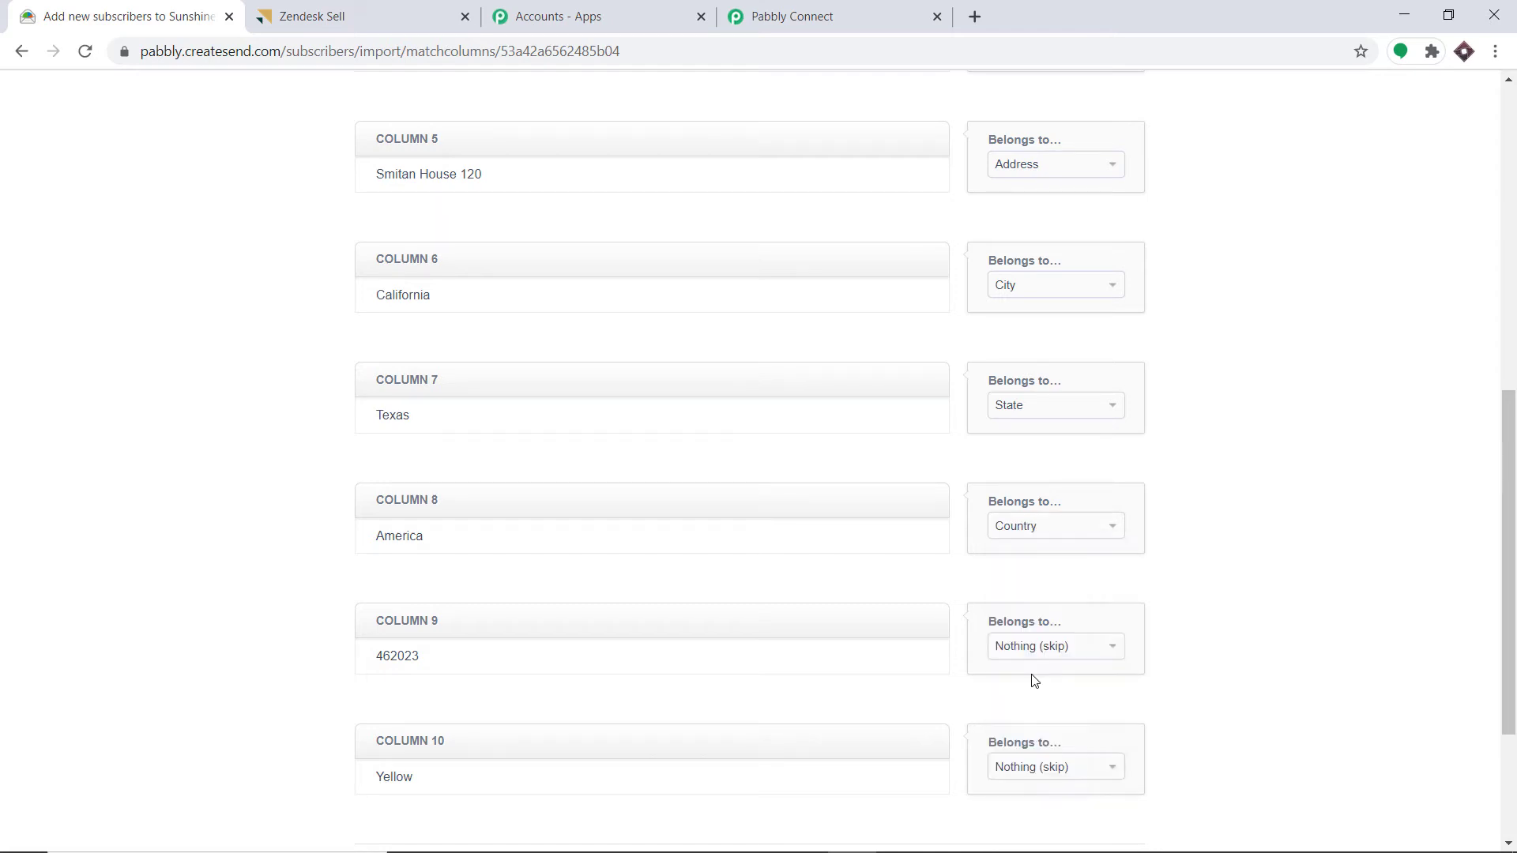
{"action": "left_click", "coordinate": [1035, 650]}
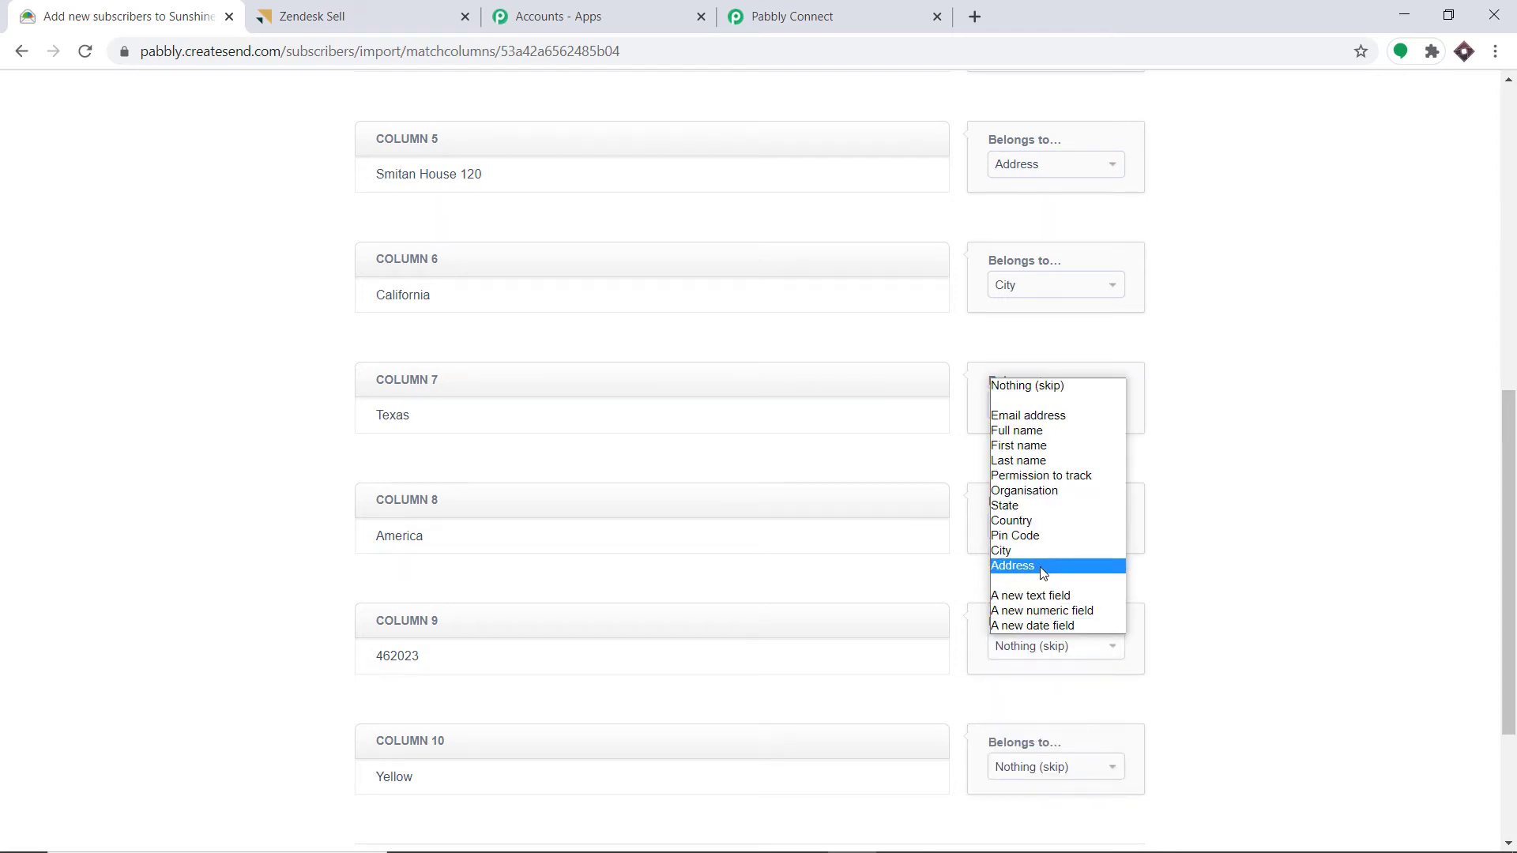
{"action": "left_click", "coordinate": [1031, 535]}
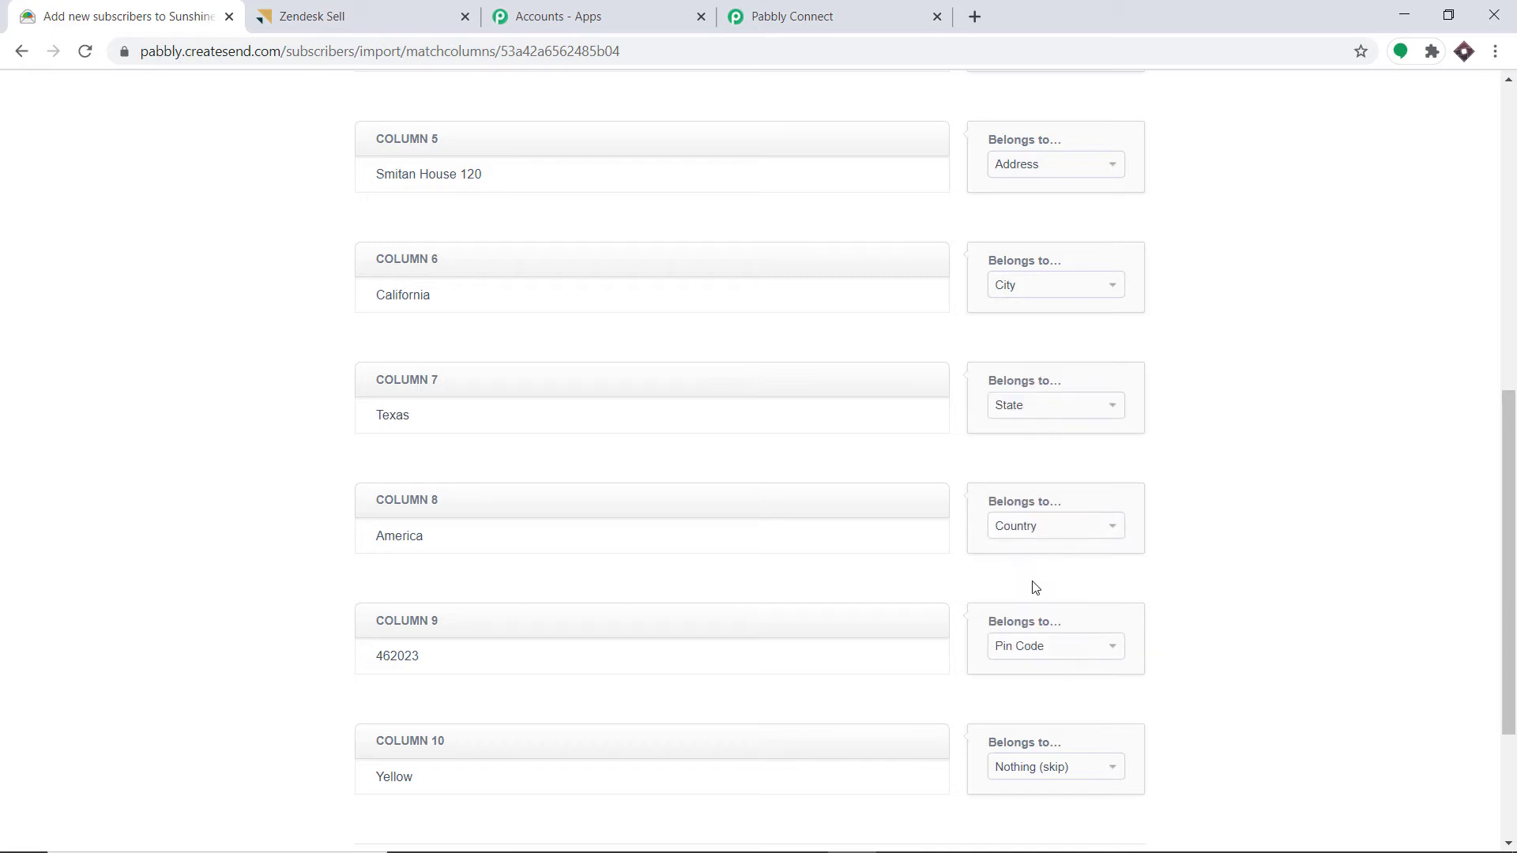
{"action": "scroll", "coordinate": [1033, 586], "scroll_direction": "down", "scroll_amount": 2}
- Store column 10 in a new text field named Color and finish adding the subscriber
{"action": "left_click", "coordinate": [1035, 575]}
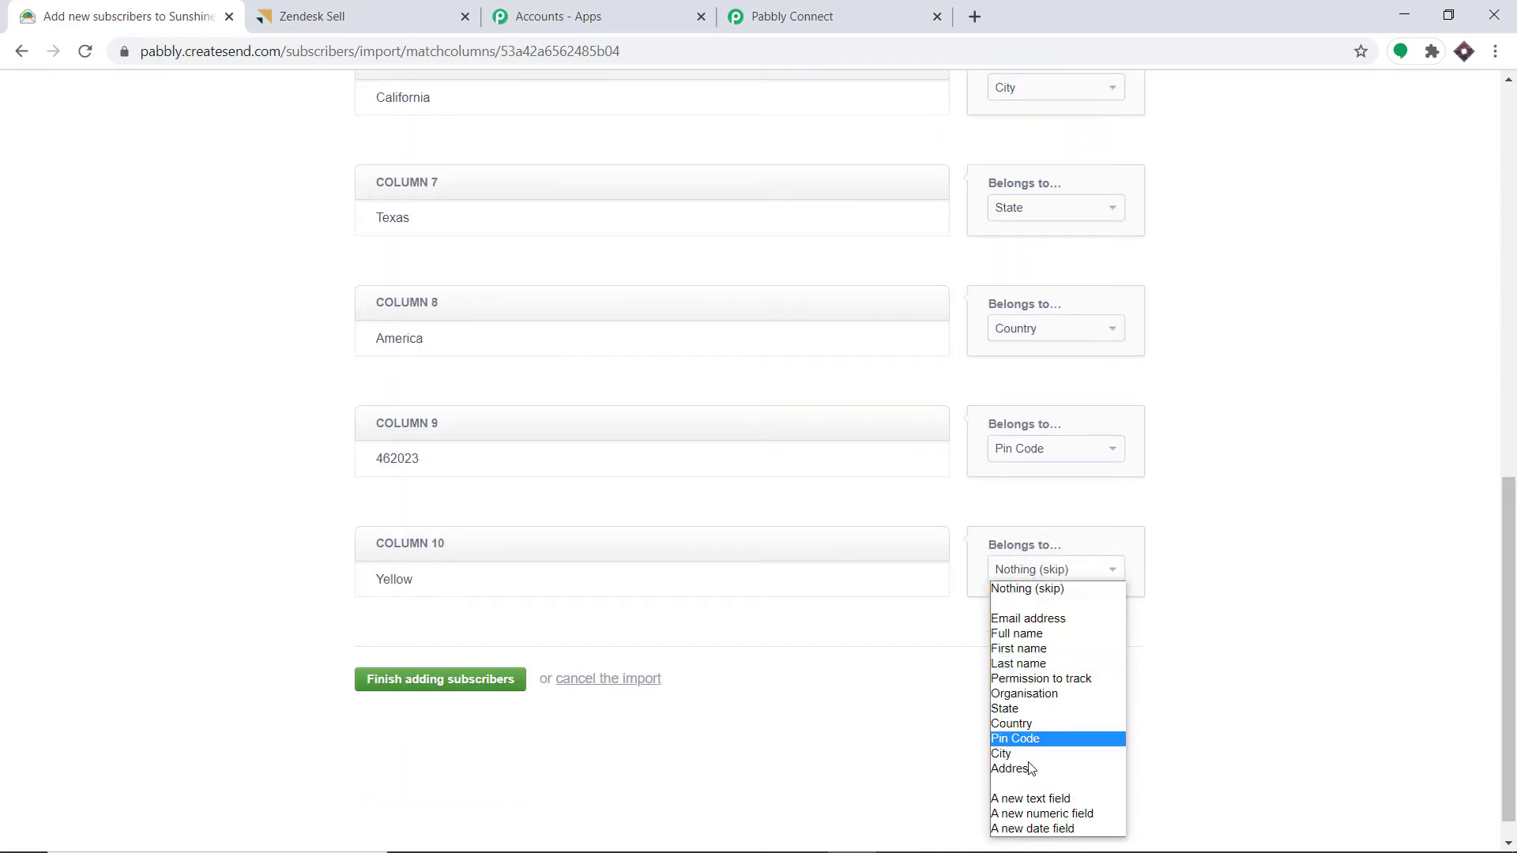
{"action": "left_click", "coordinate": [1031, 799]}
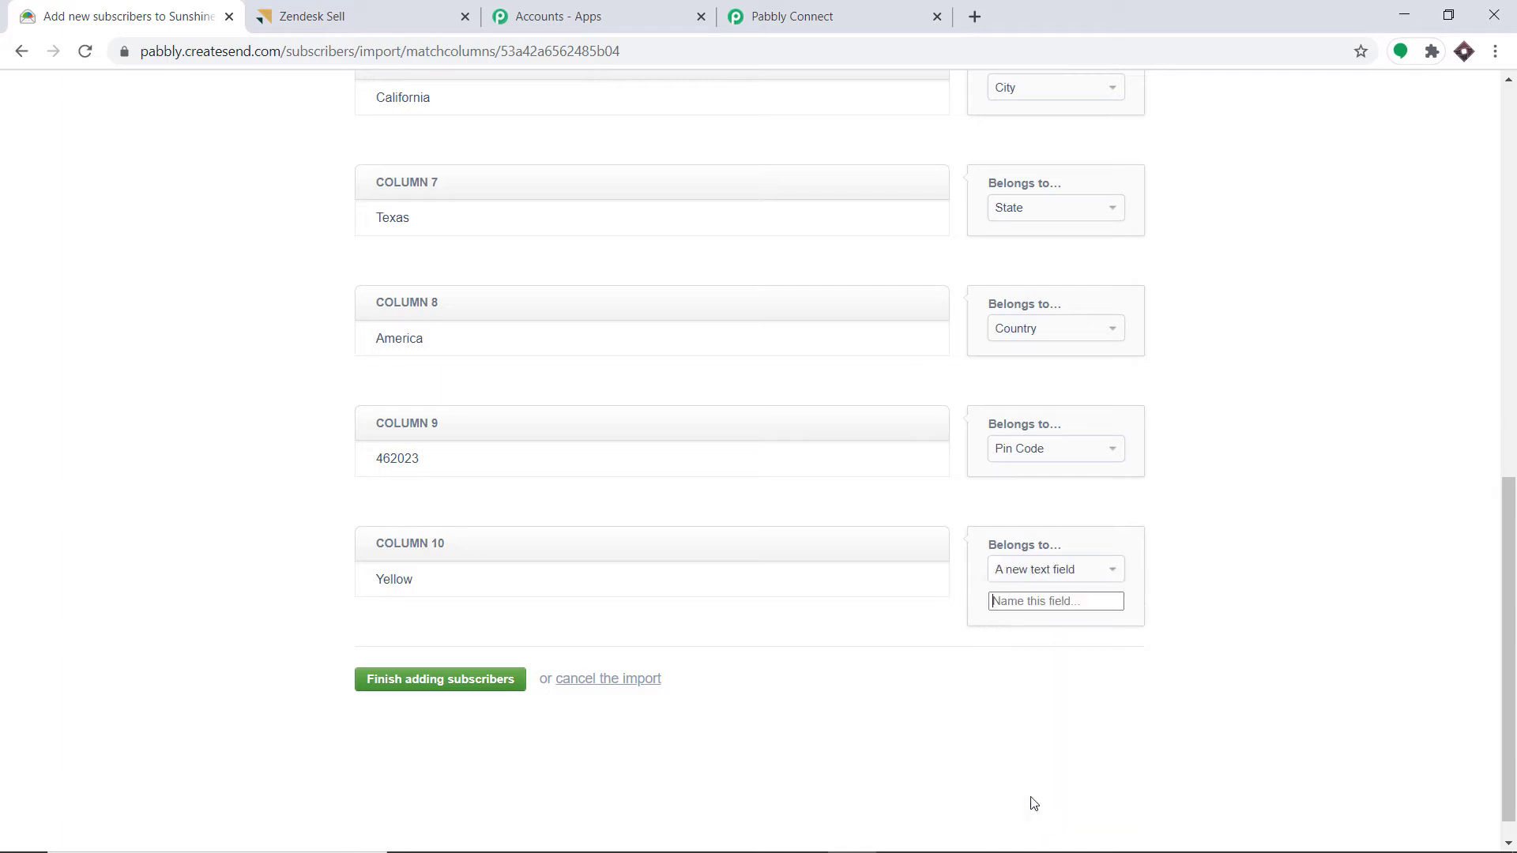
{"action": "type", "text": "Color"}
{"action": "left_click", "coordinate": [380, 686]}
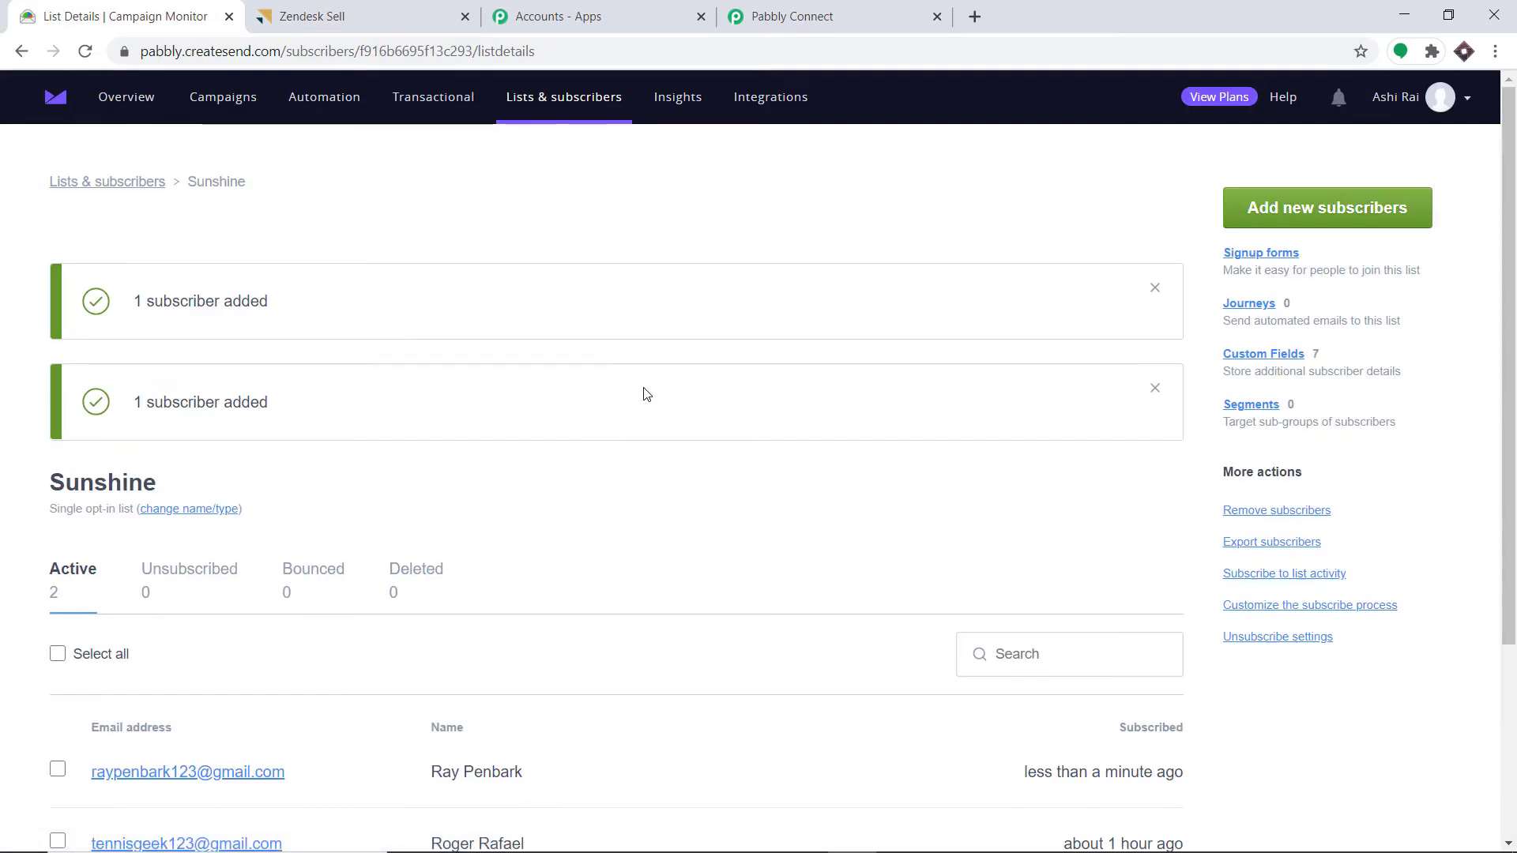
- Scroll the Sunshine list to view the newly added subscriber among its two active subscribers
{"action": "scroll", "coordinate": [586, 469], "scroll_direction": "down", "scroll_amount": 3}
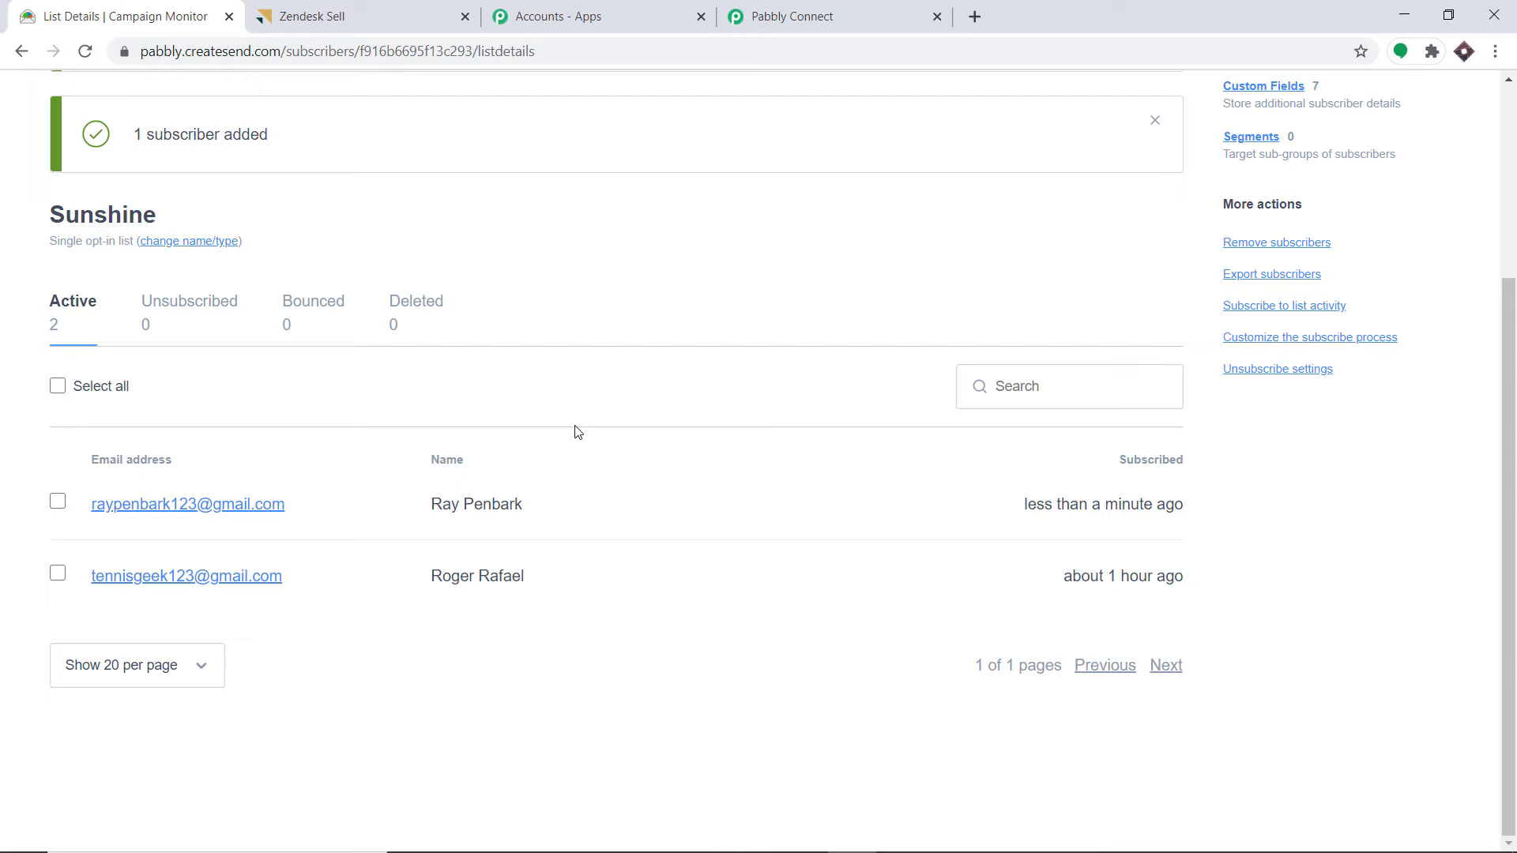
- In Pabbly Connect, scroll the captured trigger response past Color Yellow and state Active
{"action": "left_click", "coordinate": [788, 19]}
{"action": "left_click_drag", "start_coordinate": [1510, 485], "coordinate": [1510, 582]}
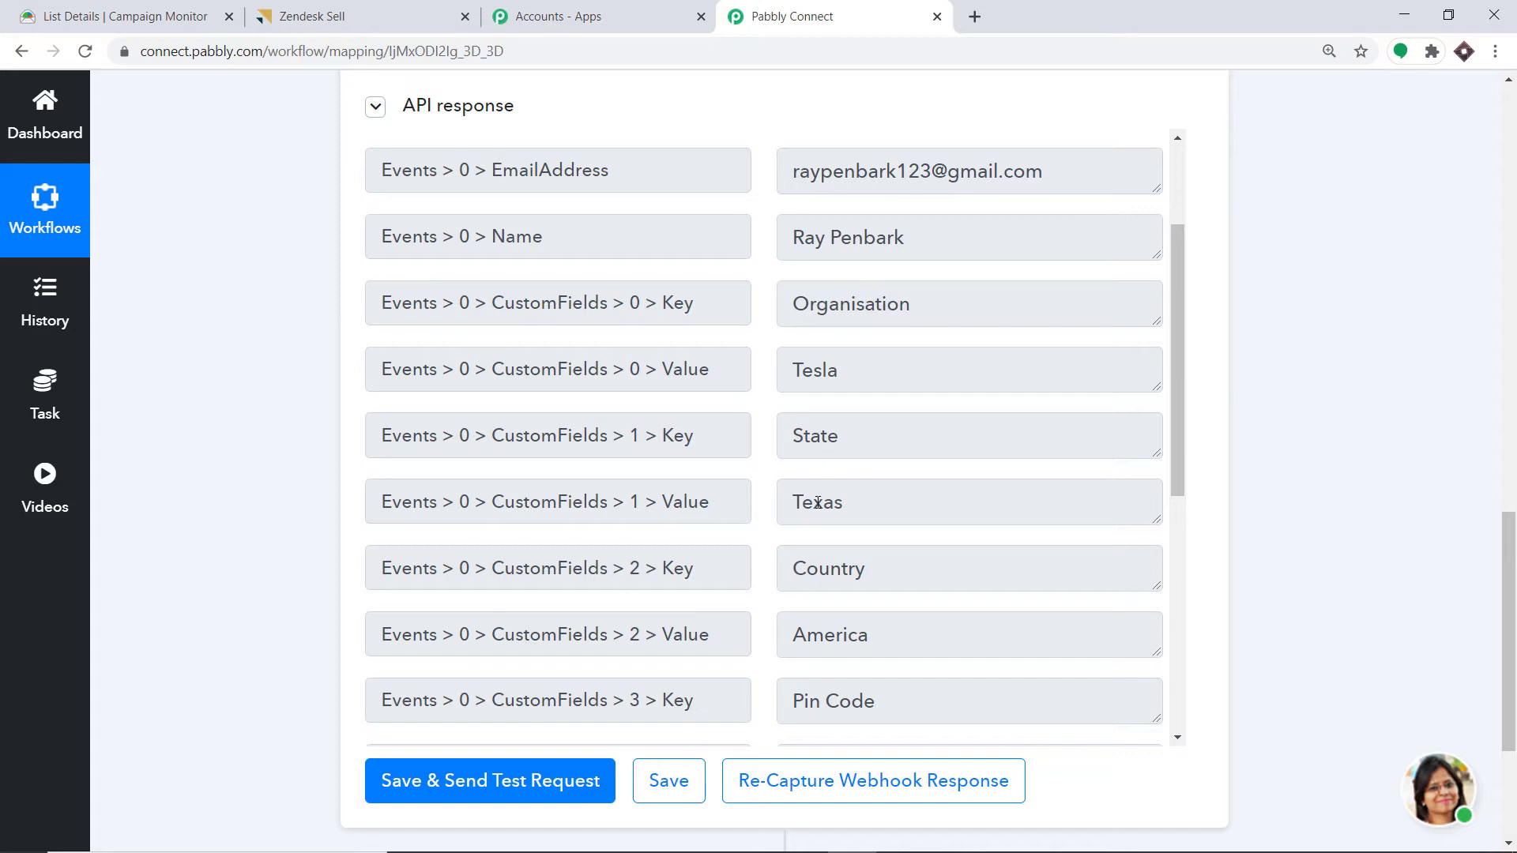
{"action": "scroll", "coordinate": [816, 514], "scroll_direction": "down", "scroll_amount": 1}
{"action": "scroll", "coordinate": [815, 525], "scroll_direction": "down", "scroll_amount": 1}
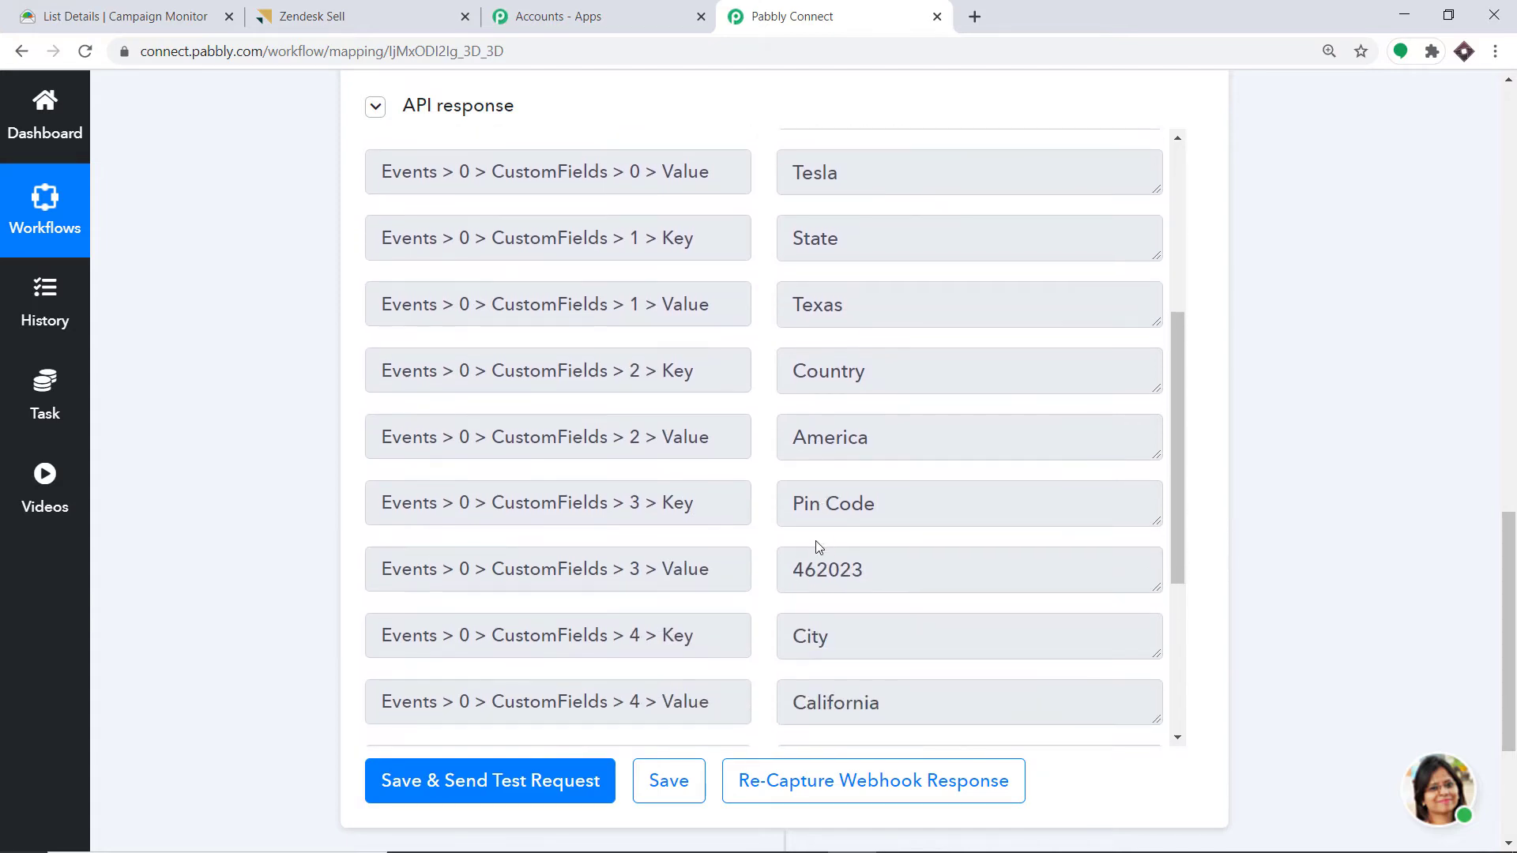
{"action": "scroll", "coordinate": [820, 586], "scroll_direction": "down", "scroll_amount": 5}
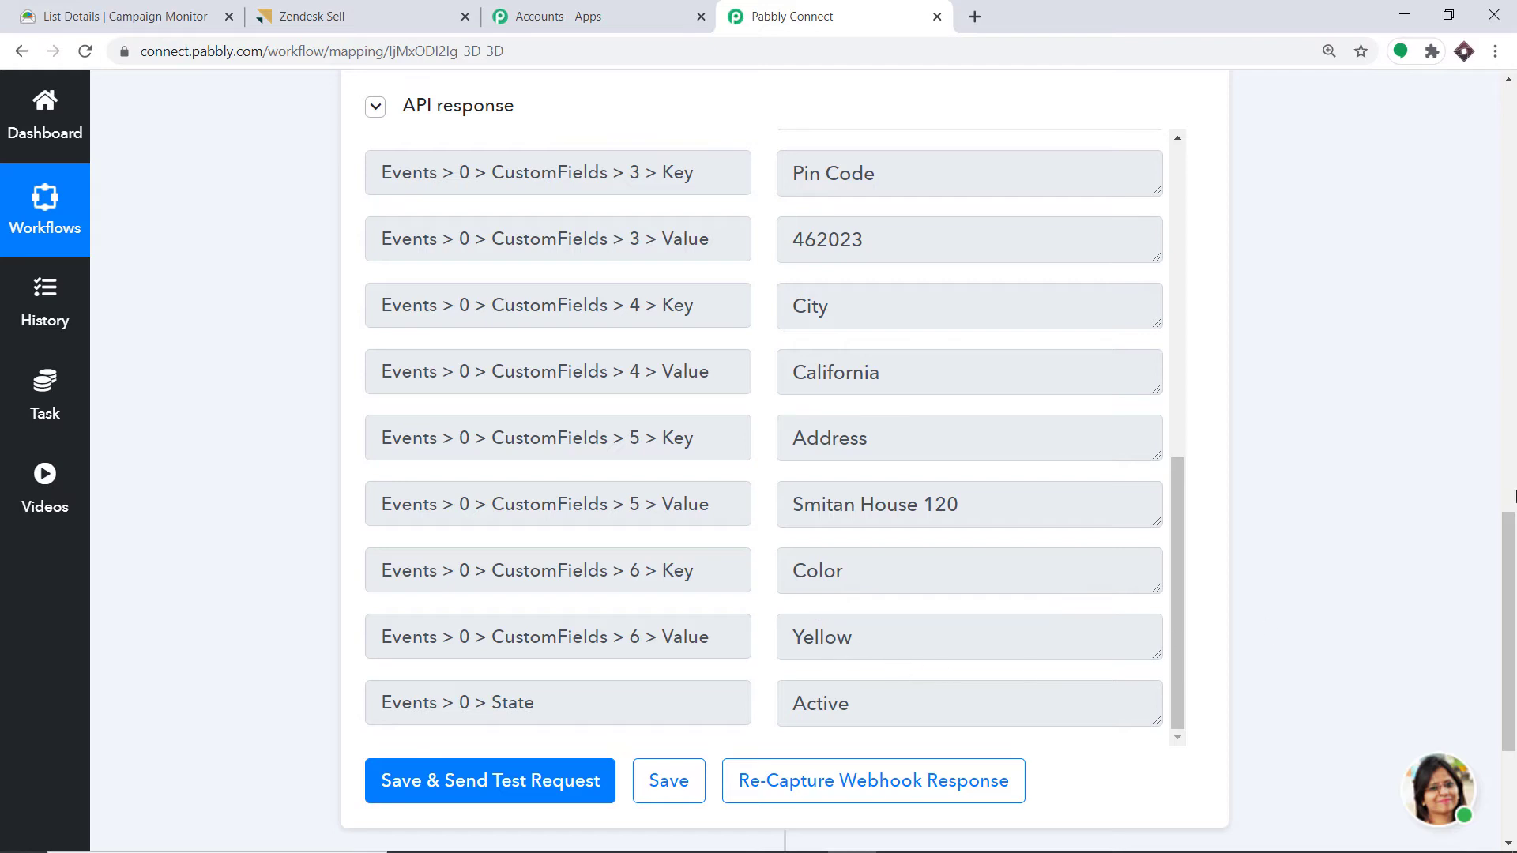
{"action": "scroll", "coordinate": [1515, 553], "scroll_direction": "down", "scroll_amount": 3}
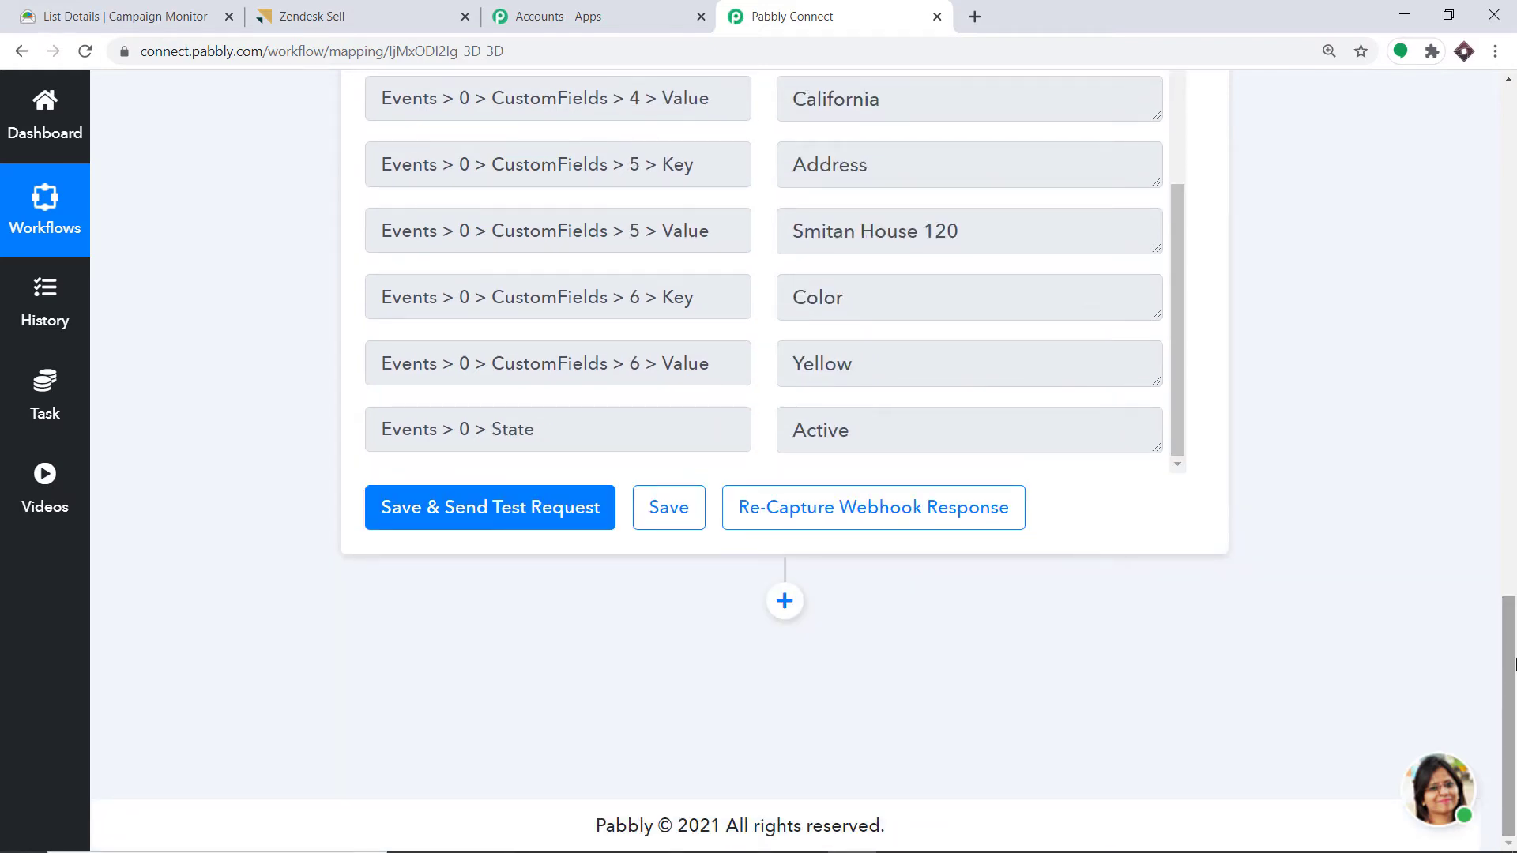
- Add a new action step using the Zendesk Sell app
{"action": "left_click", "coordinate": [785, 602]}
{"action": "left_click_drag", "start_coordinate": [1509, 609], "coordinate": [1510, 715]}
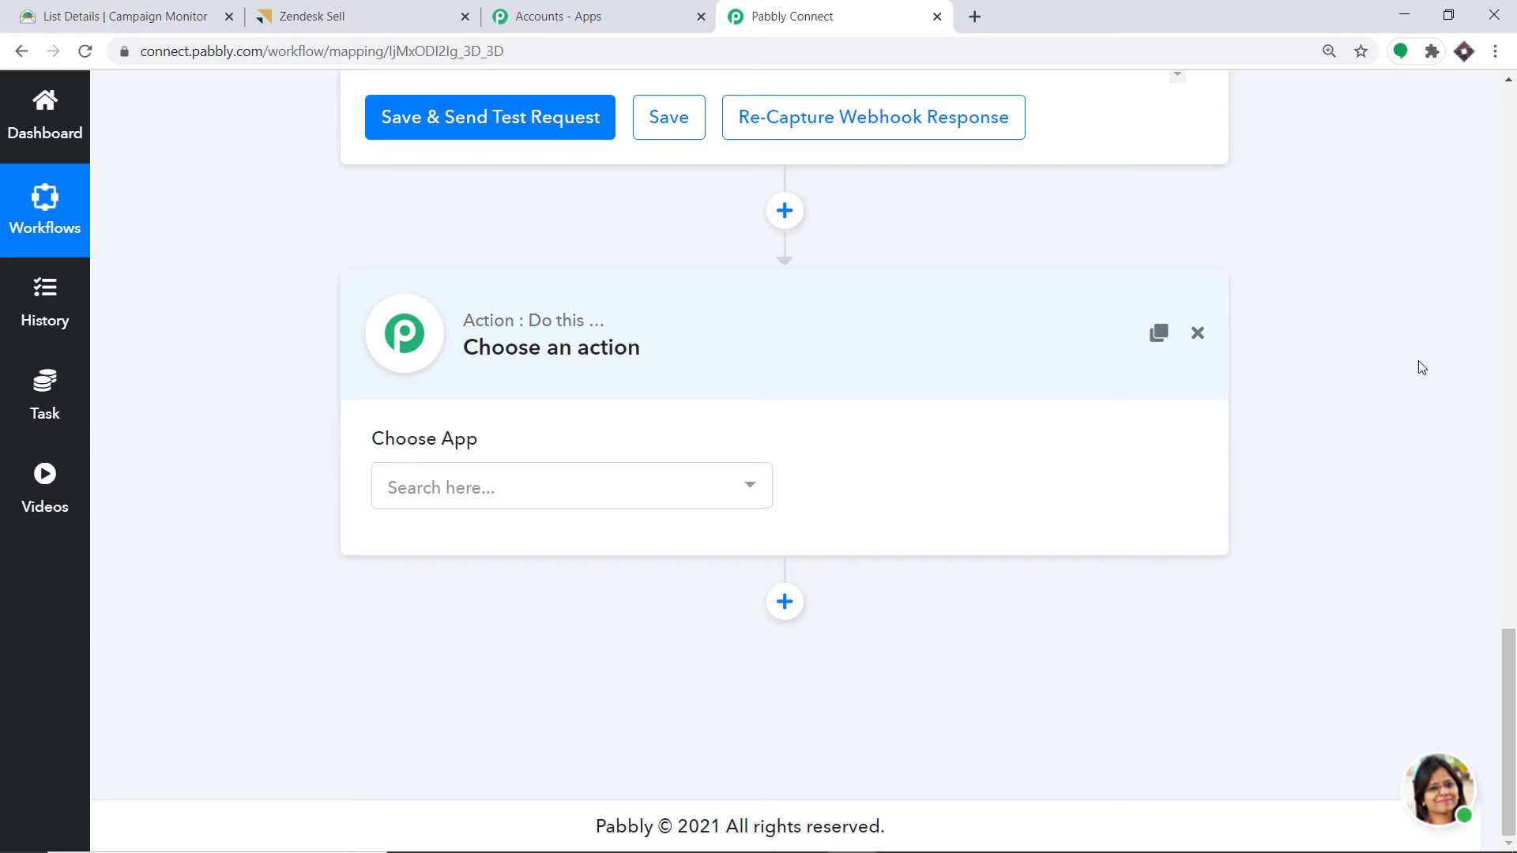
{"action": "left_click", "coordinate": [512, 487]}
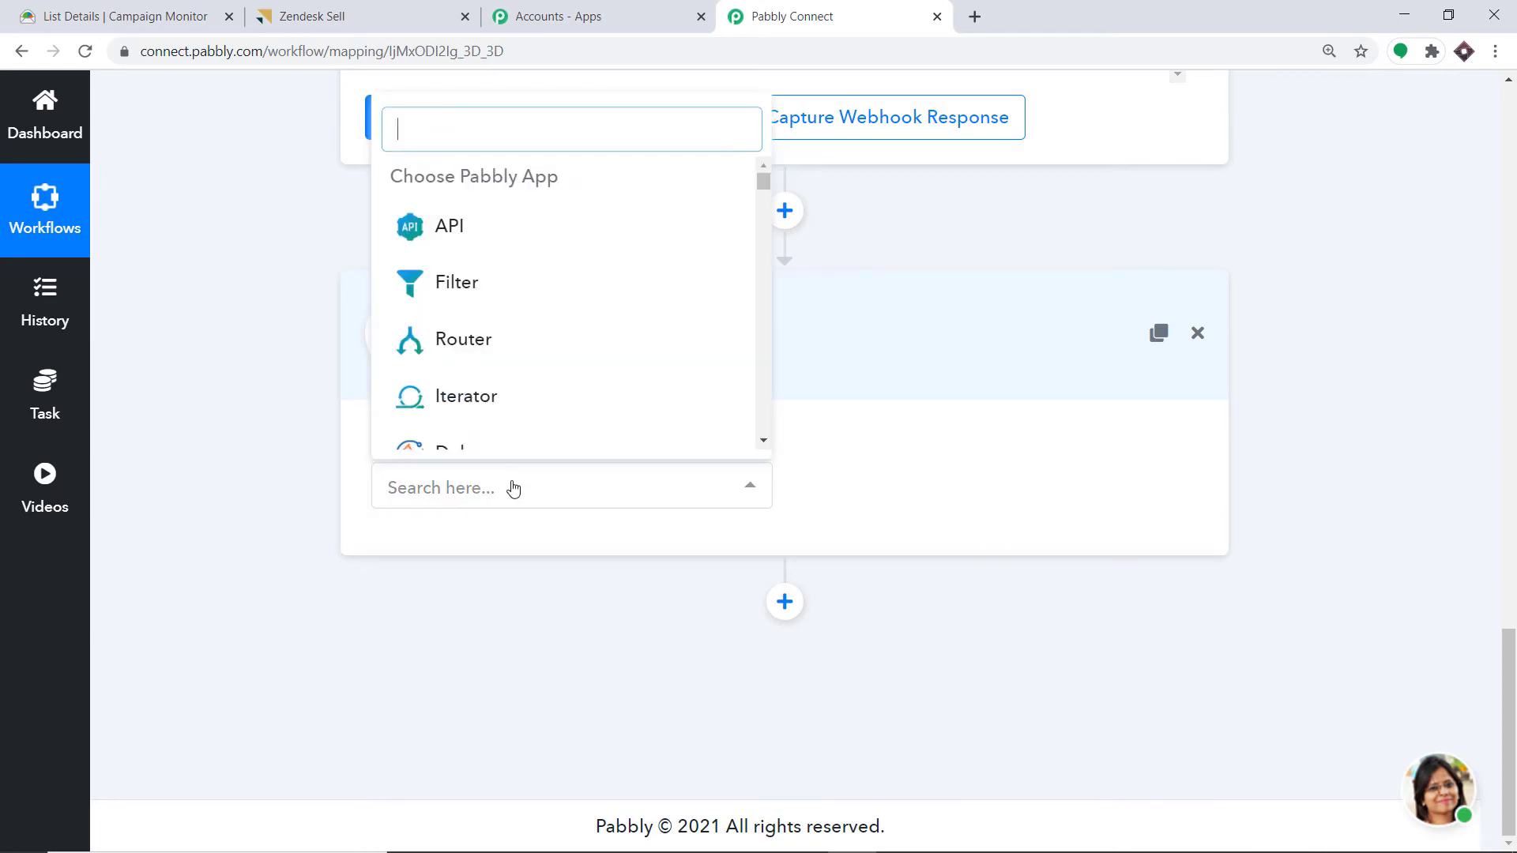
{"action": "type", "text": "zend"}
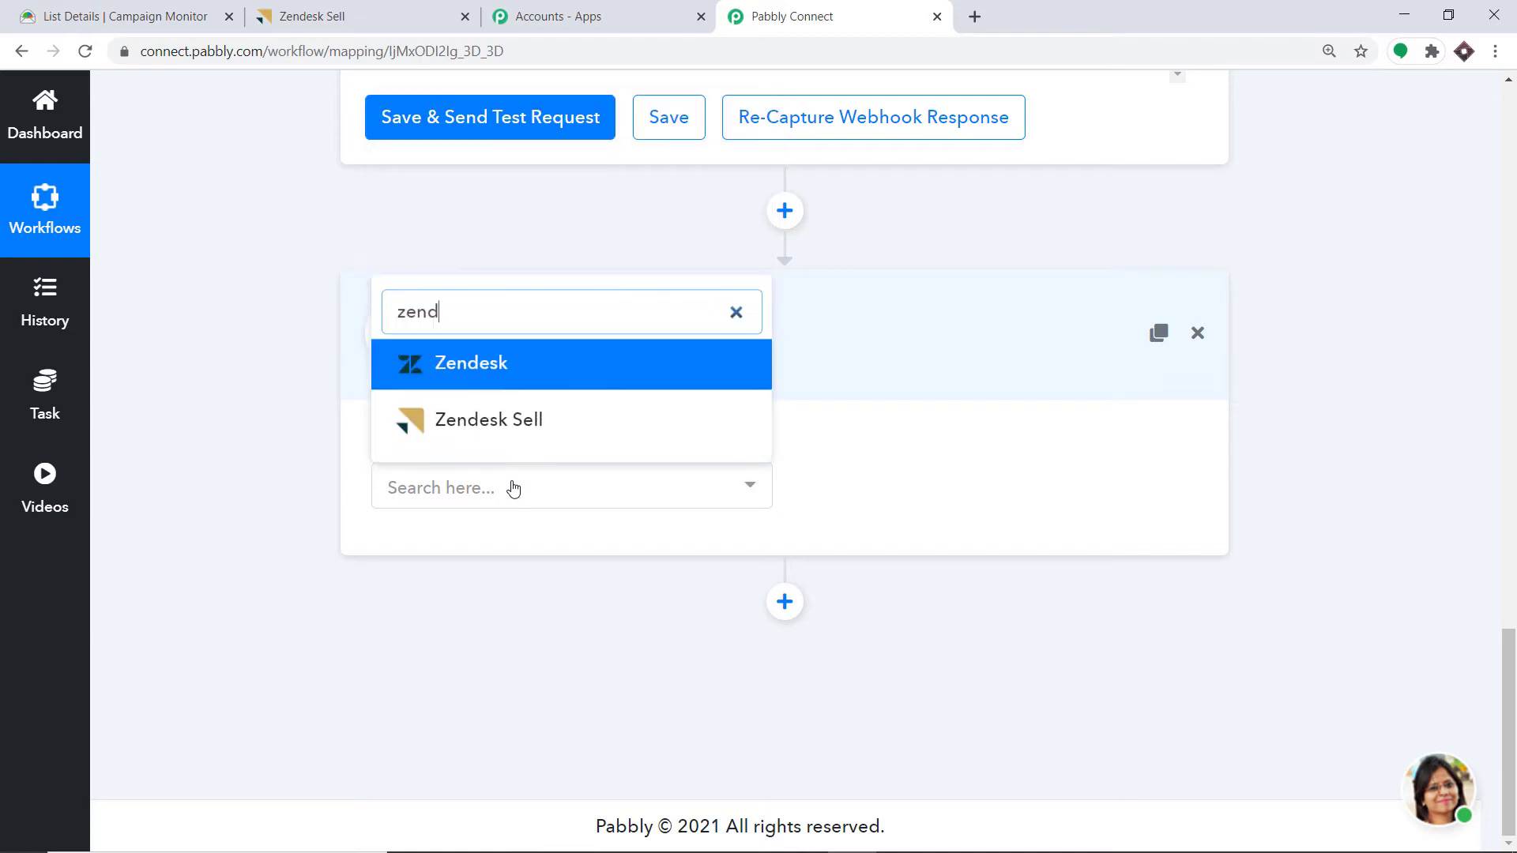
{"action": "left_click", "coordinate": [513, 421]}
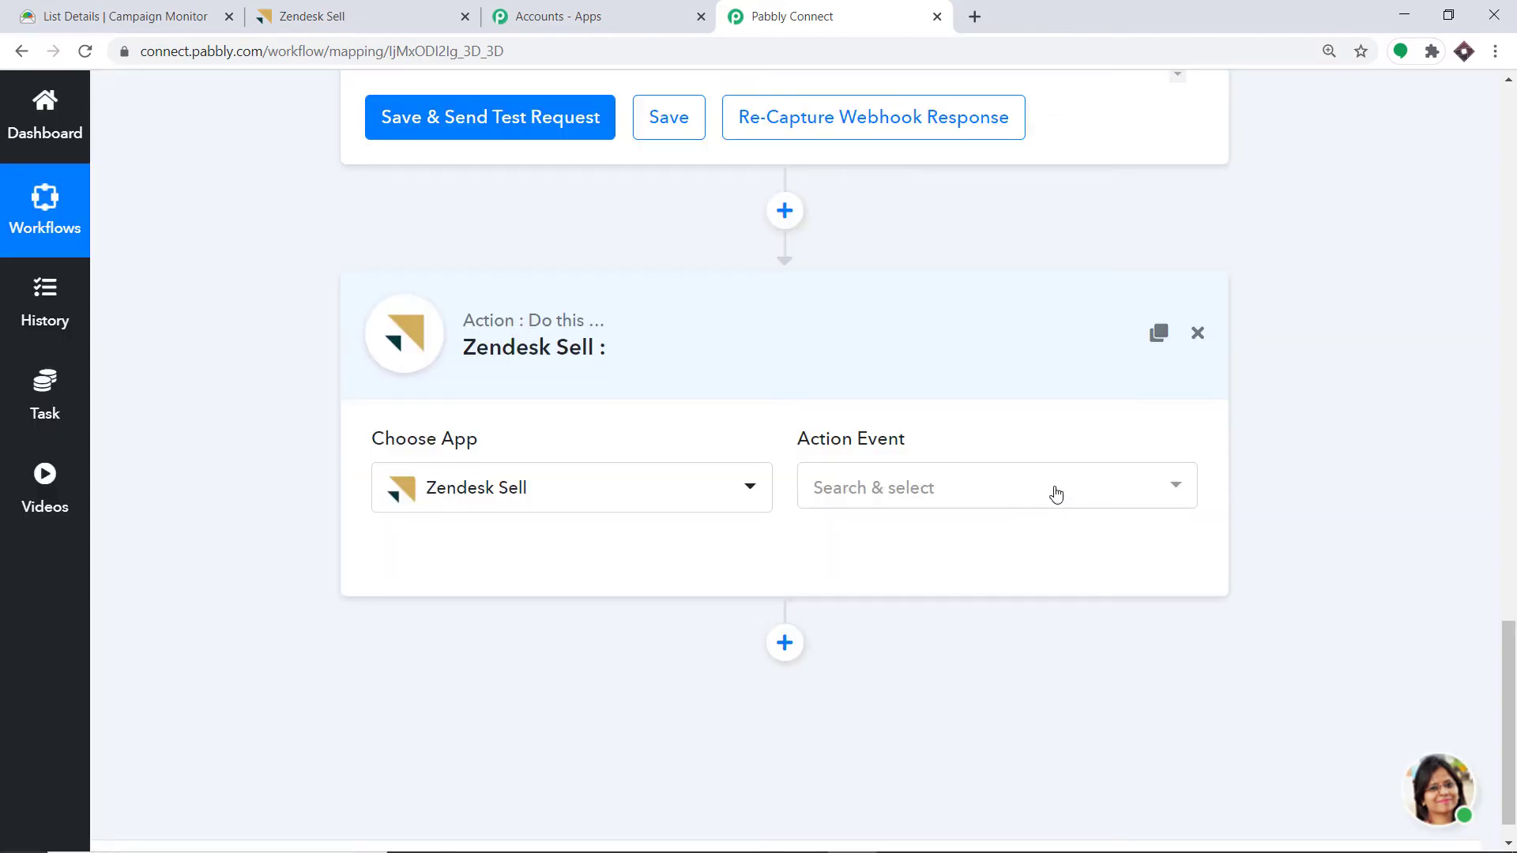
- Set the Zendesk Sell action event to Create Lead
{"action": "left_click", "coordinate": [1057, 493]}
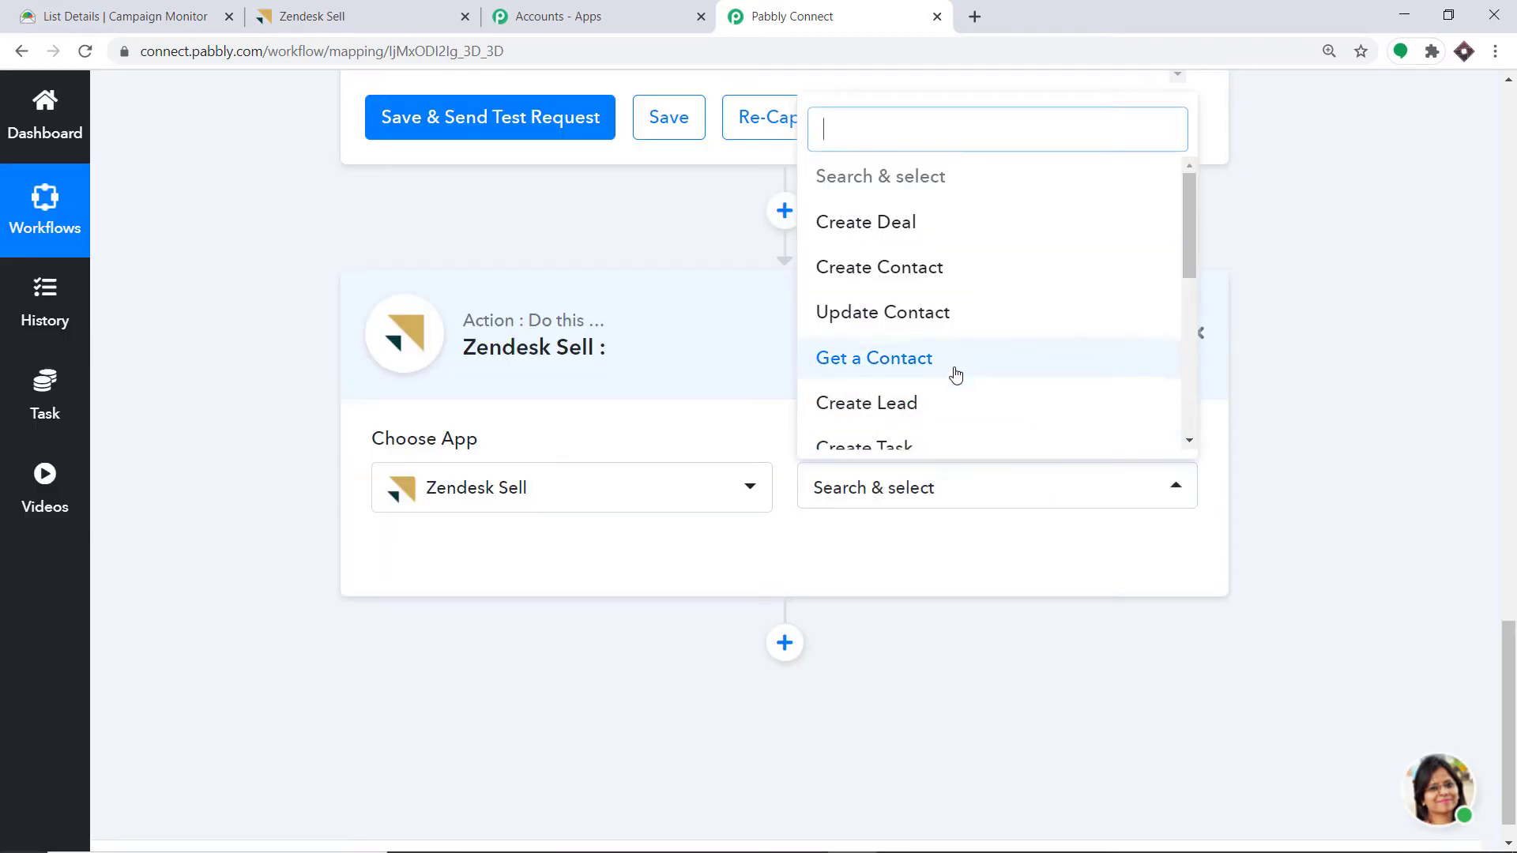
{"action": "left_click", "coordinate": [935, 414]}
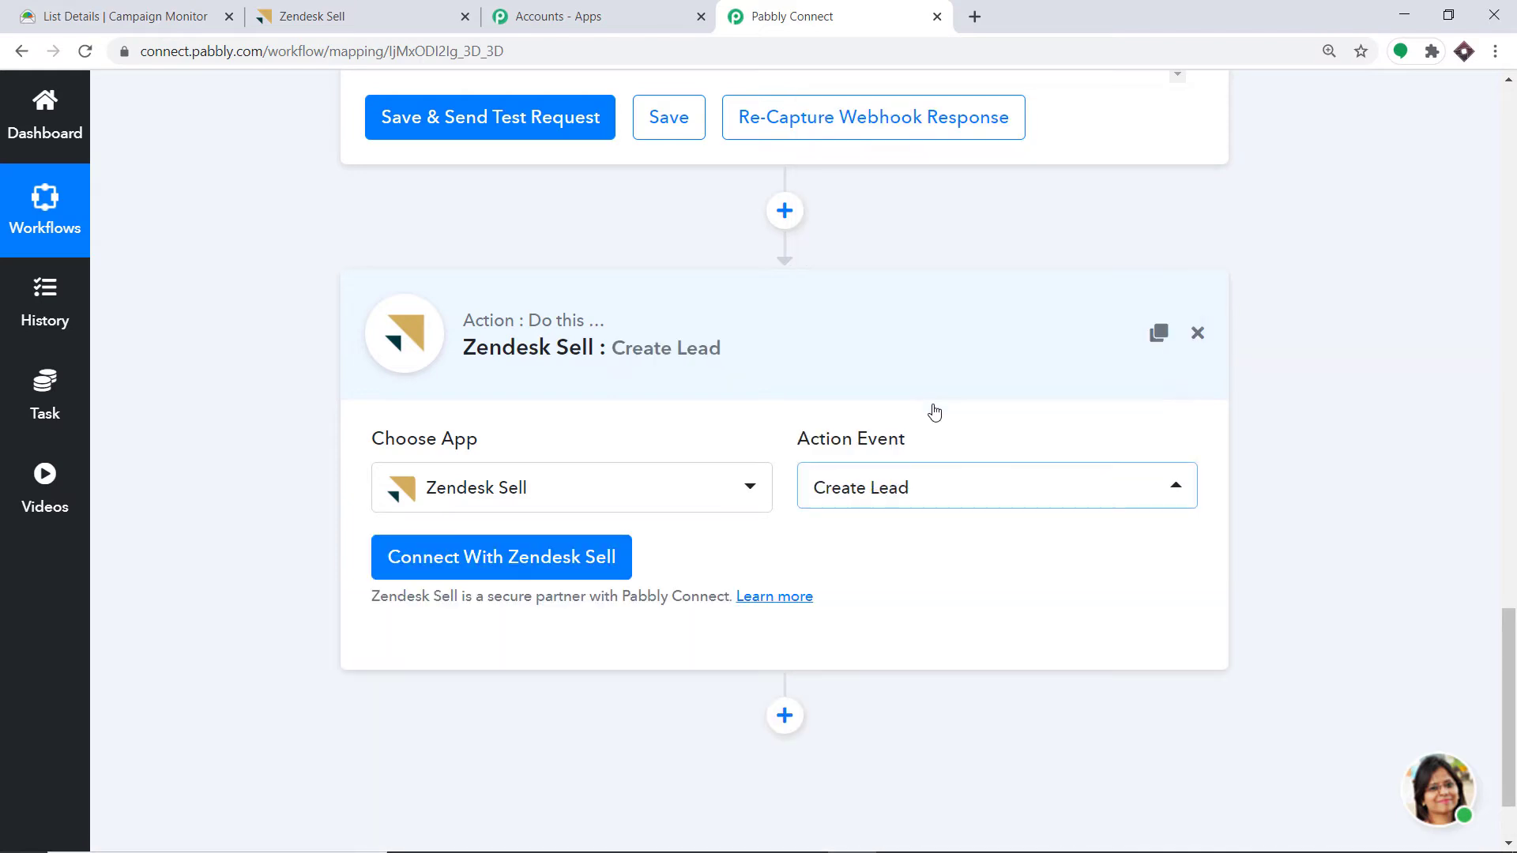
{"action": "left_click", "coordinate": [869, 500]}
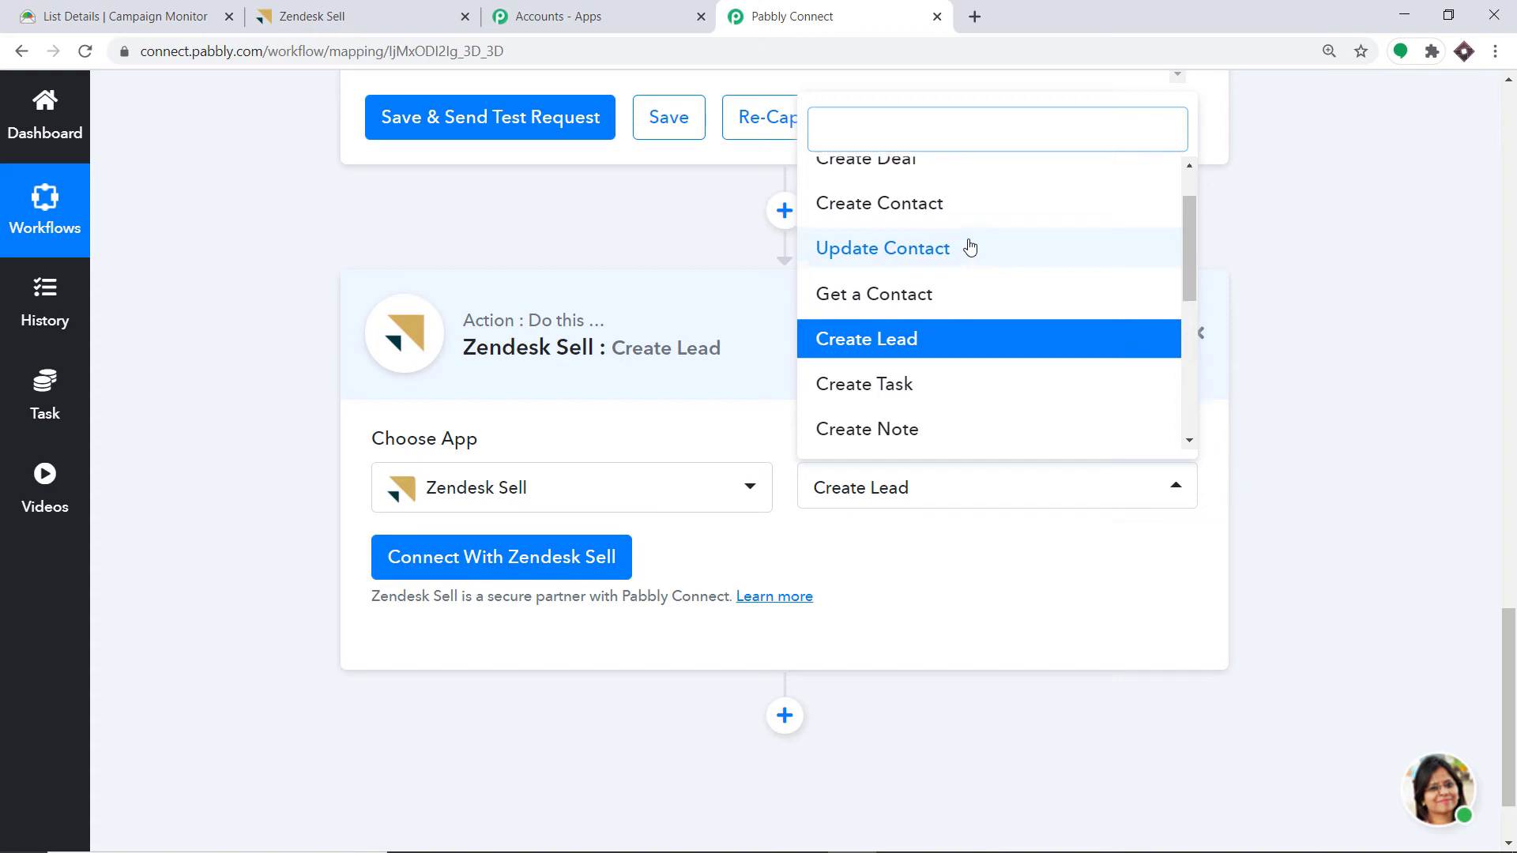
{"action": "scroll", "coordinate": [972, 245], "scroll_direction": "up", "scroll_amount": 1}
{"action": "scroll", "coordinate": [1028, 247], "scroll_direction": "down", "scroll_amount": 3}
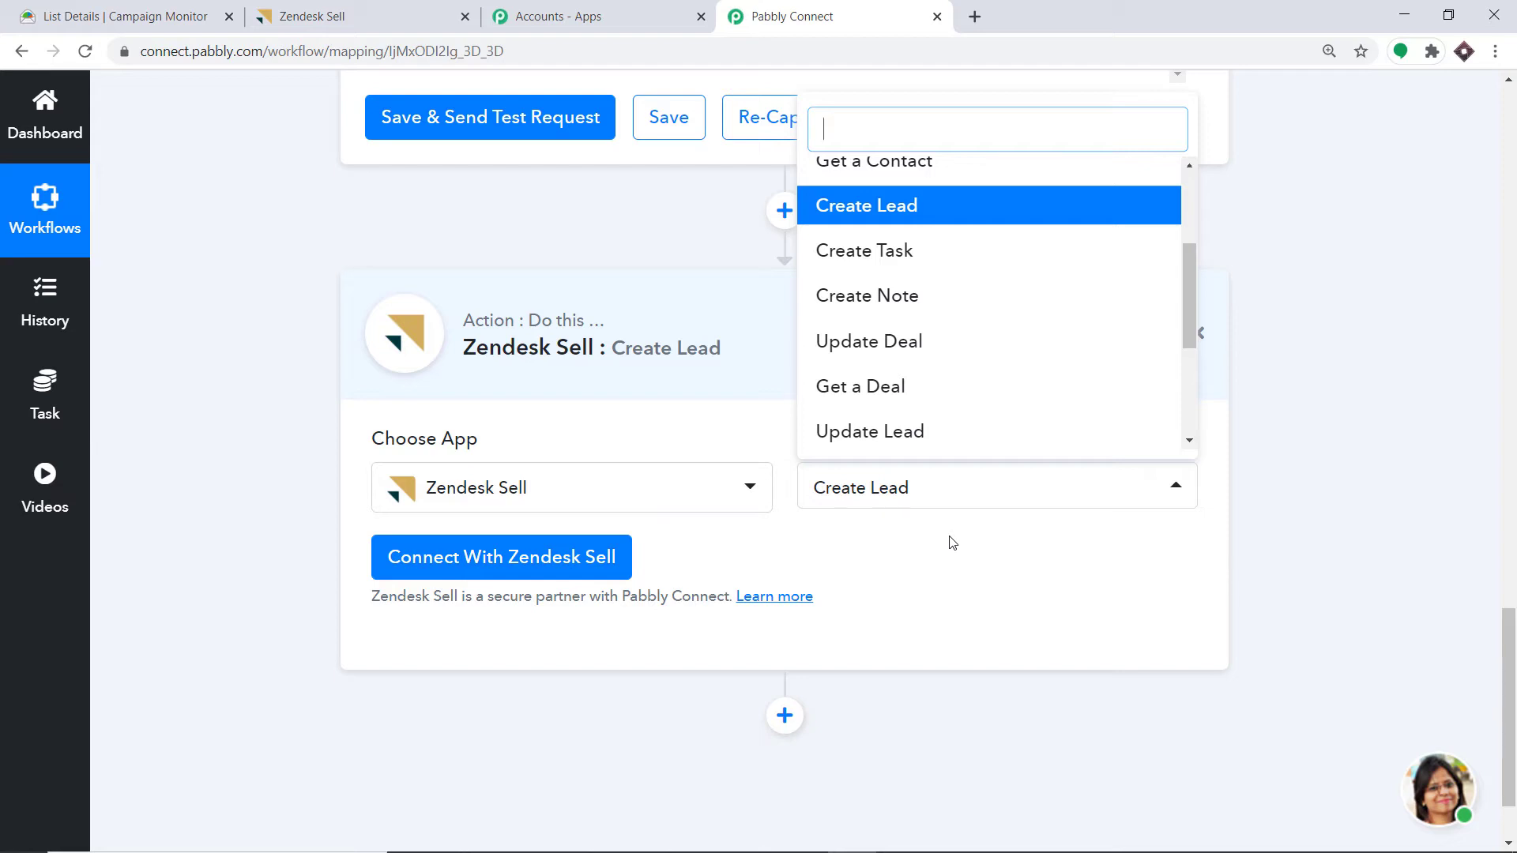
- Authorize Pabbly Connect's access to the Zendesk Sell account and confirm the success message
{"action": "left_click", "coordinate": [488, 568]}
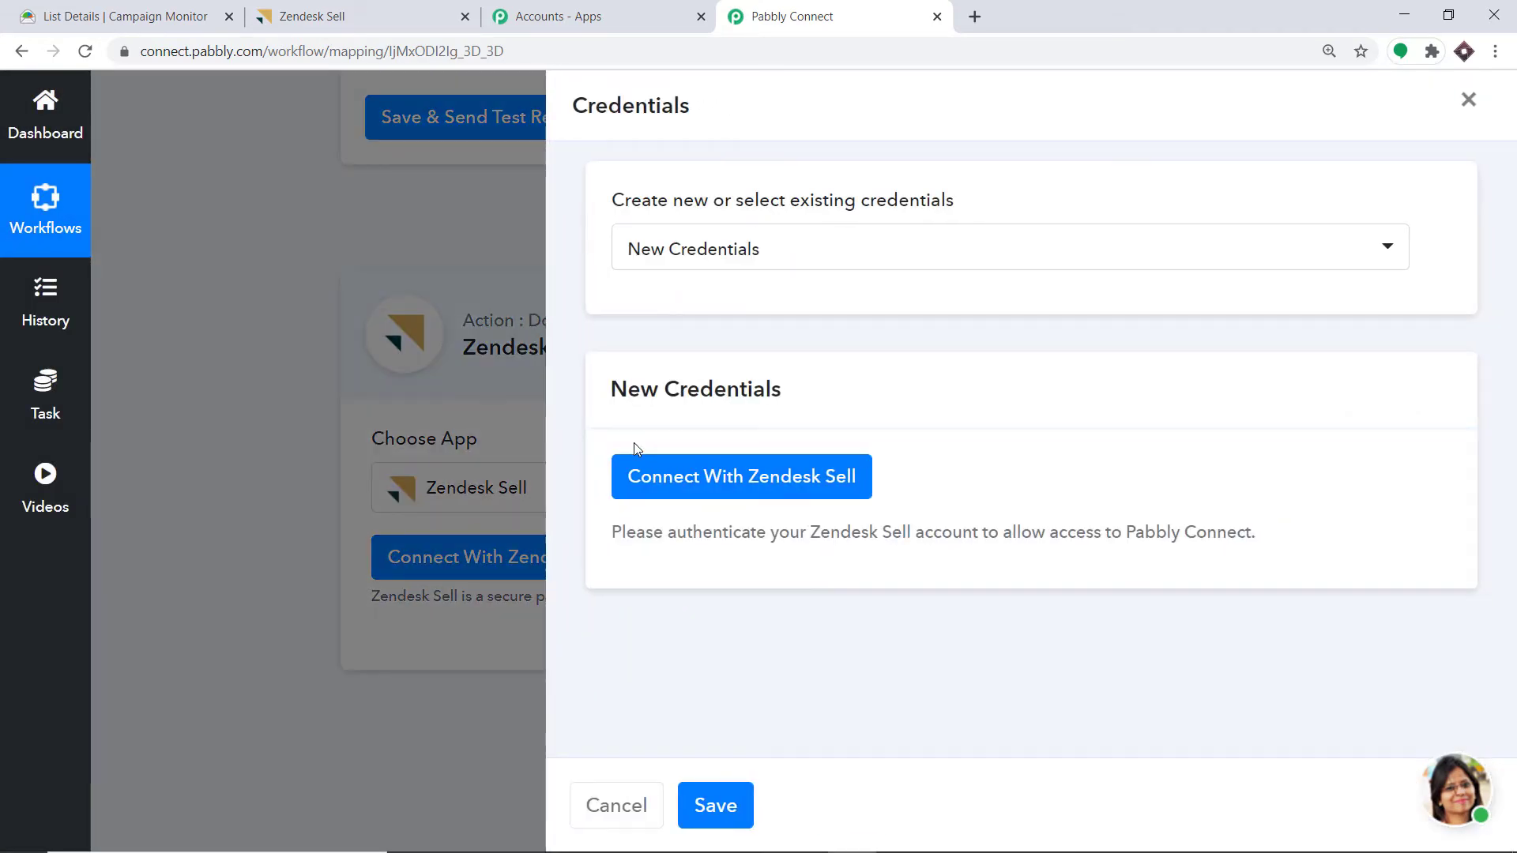
{"action": "left_click", "coordinate": [722, 478]}
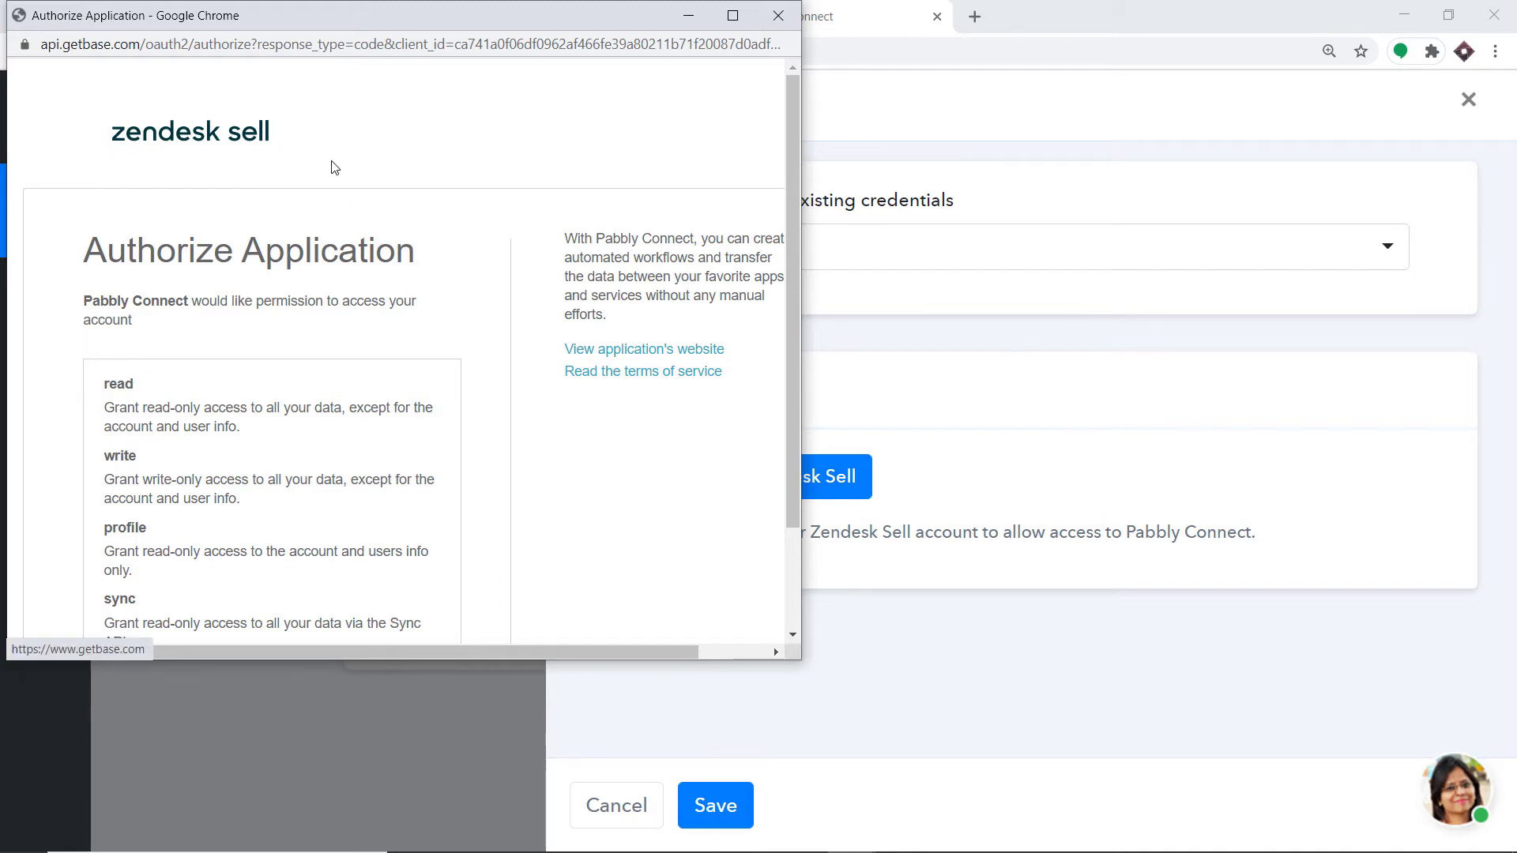
{"action": "scroll", "coordinate": [410, 210], "scroll_direction": "down", "scroll_amount": 3}
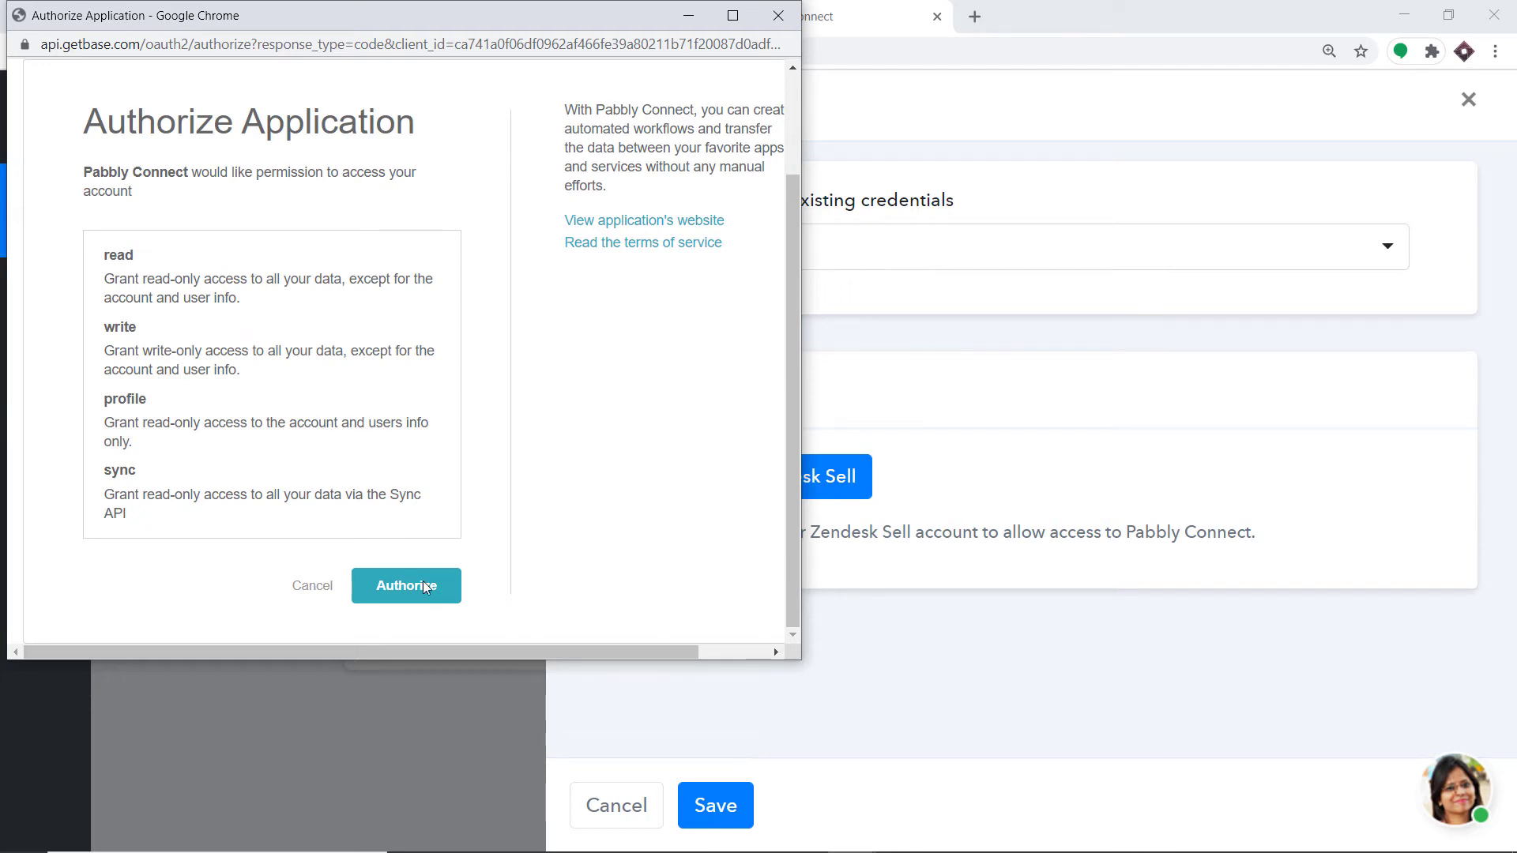
{"action": "left_click", "coordinate": [423, 585]}
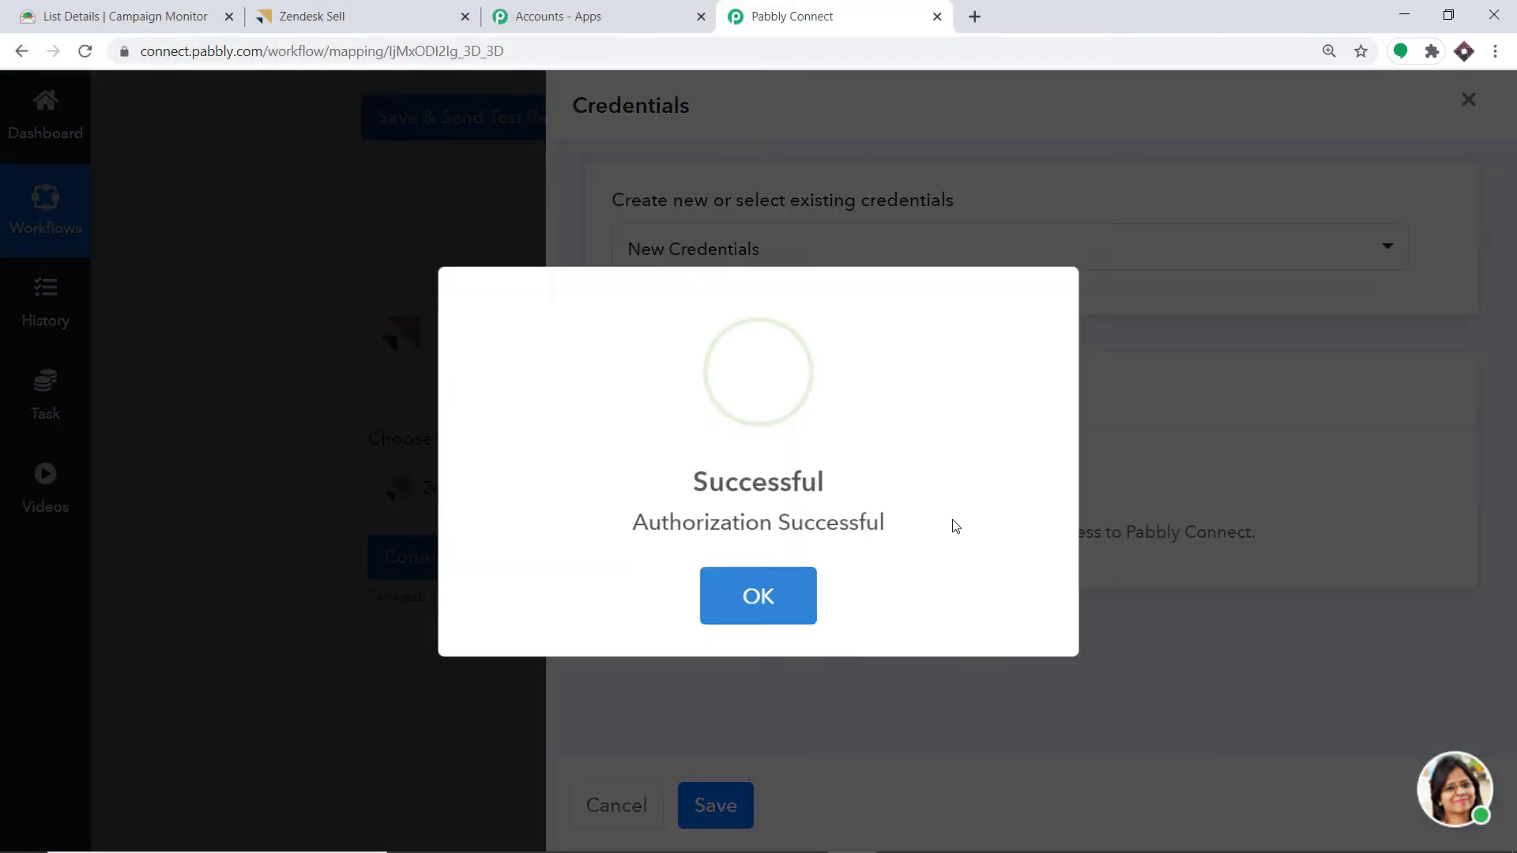
{"action": "left_click", "coordinate": [748, 613]}
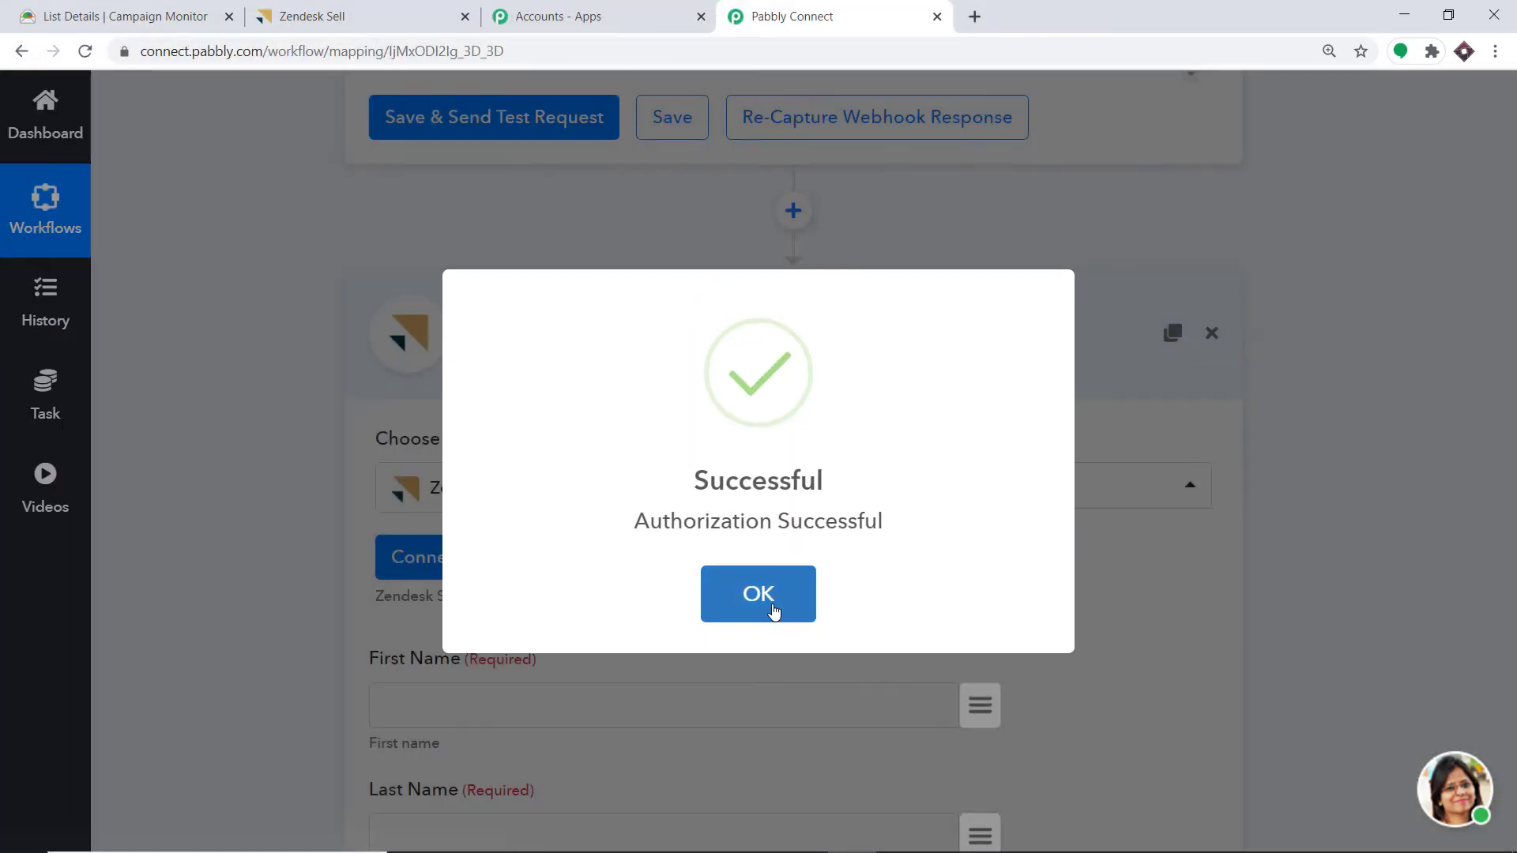
{"action": "left_click", "coordinate": [774, 611]}
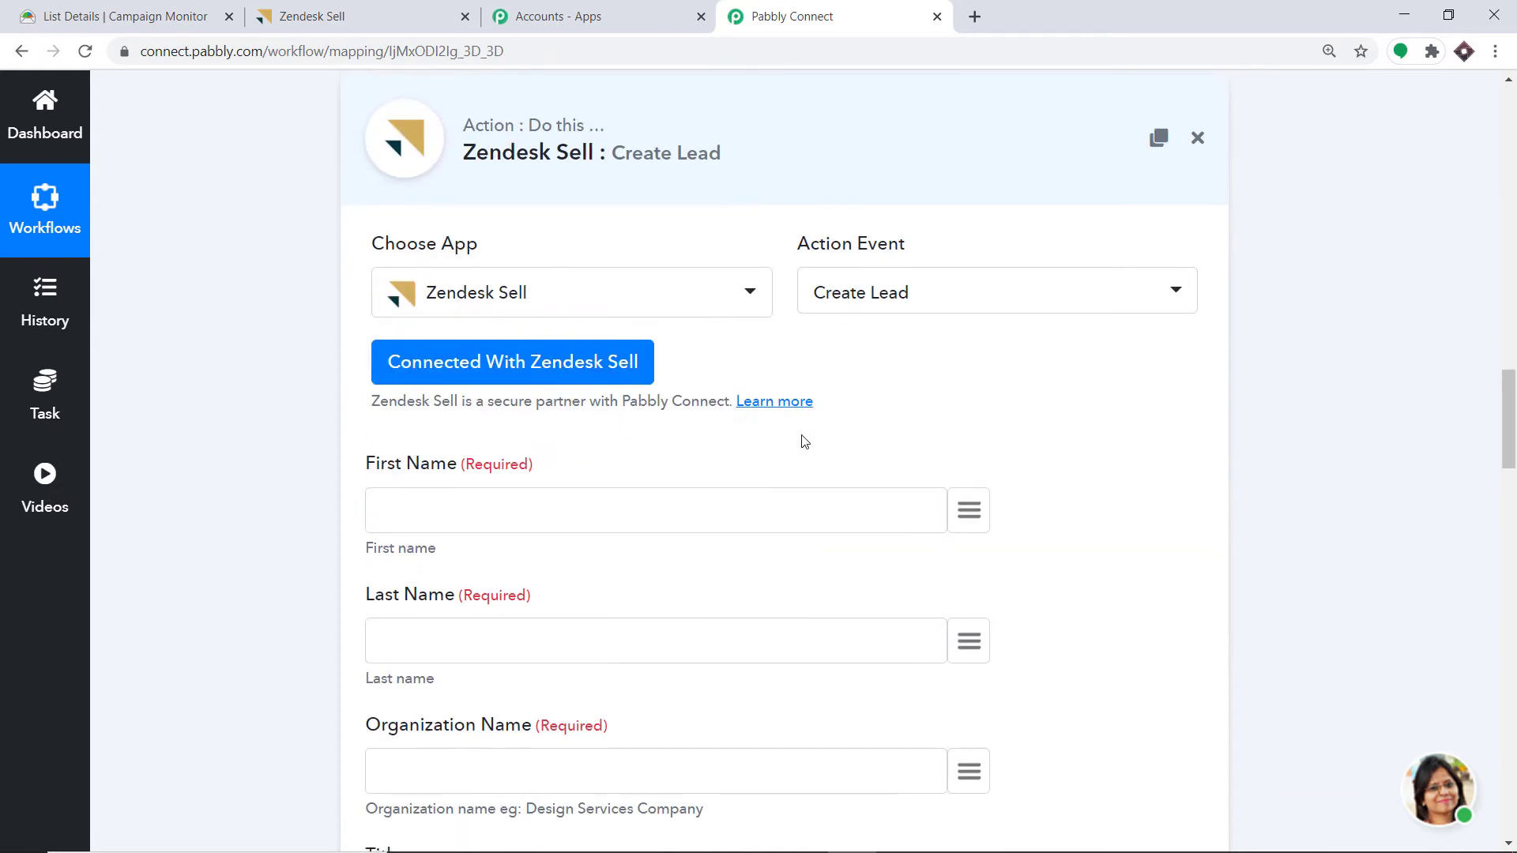
- Map the Create Lead First Name field to '1. Events > 0 > Name'
{"action": "scroll", "coordinate": [1036, 546], "scroll_direction": "down", "scroll_amount": 4}
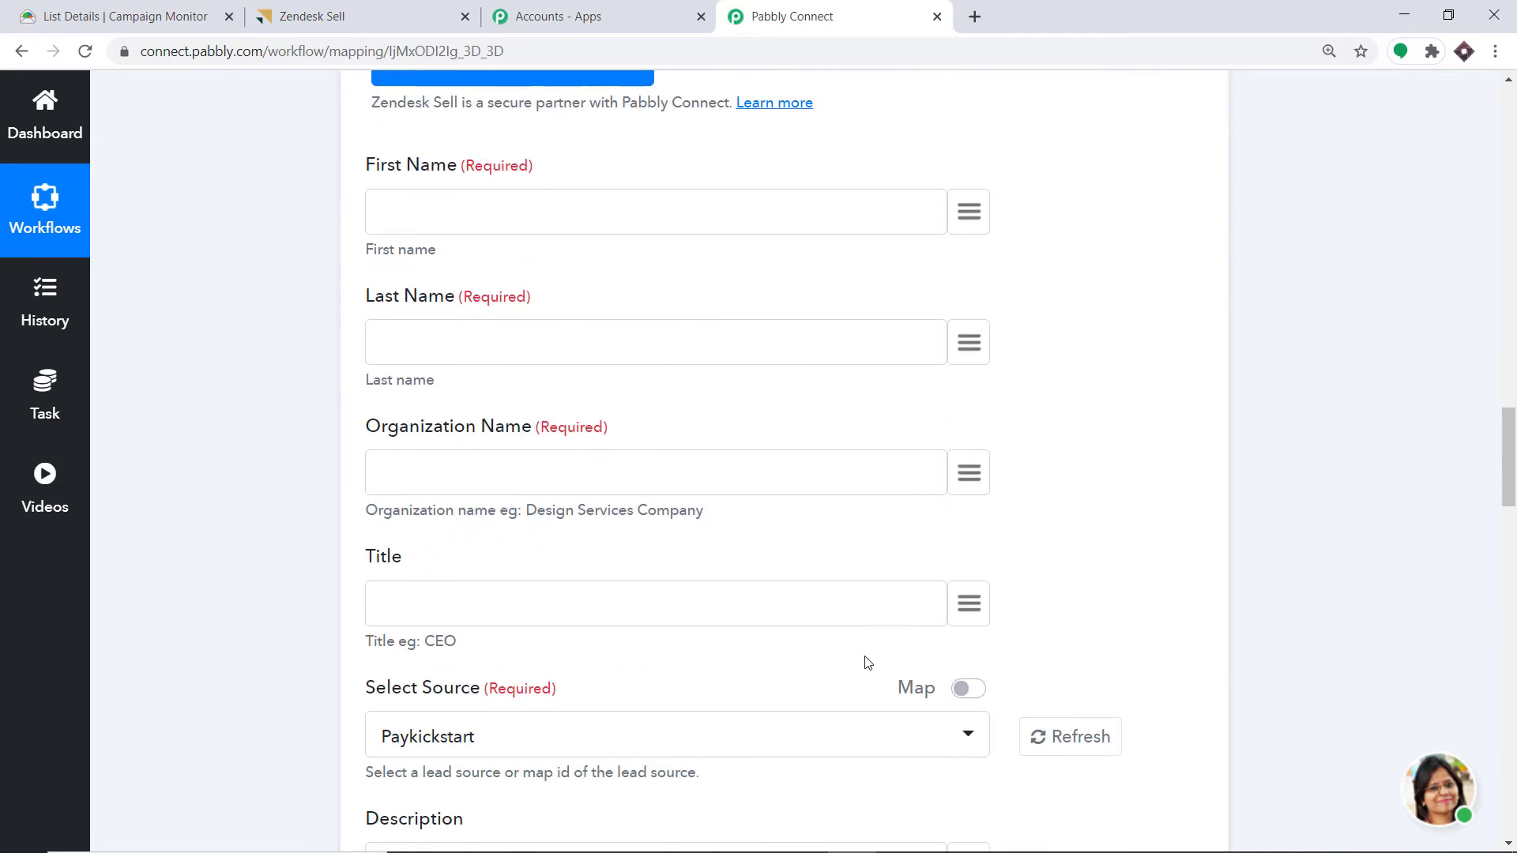
{"action": "scroll", "coordinate": [846, 677], "scroll_direction": "down", "scroll_amount": 4}
{"action": "scroll", "coordinate": [799, 501], "scroll_direction": "up", "scroll_amount": 8}
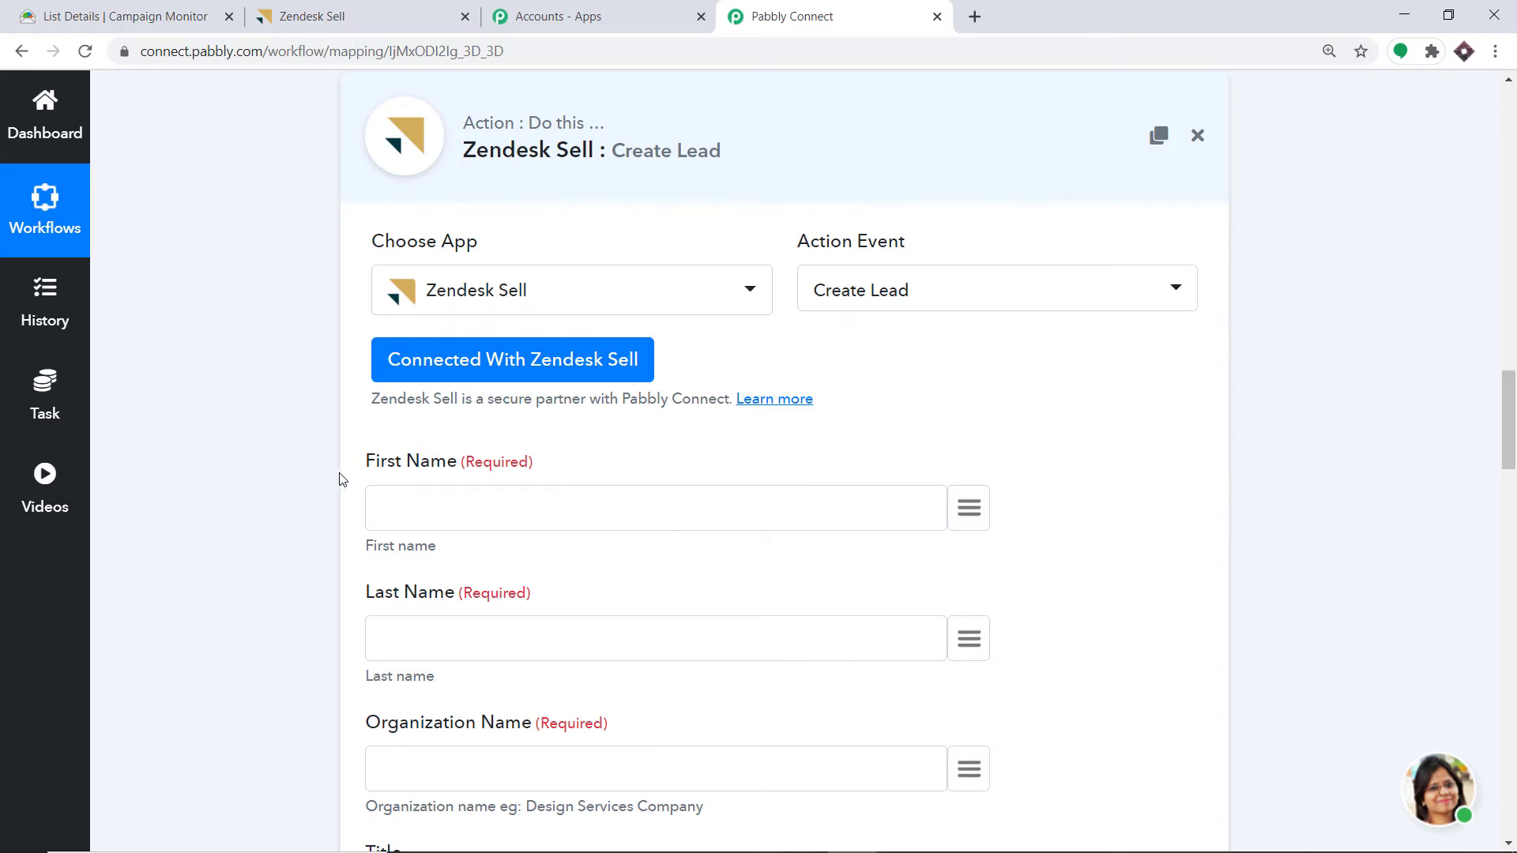
{"action": "scroll", "coordinate": [466, 479], "scroll_direction": "down", "scroll_amount": 1}
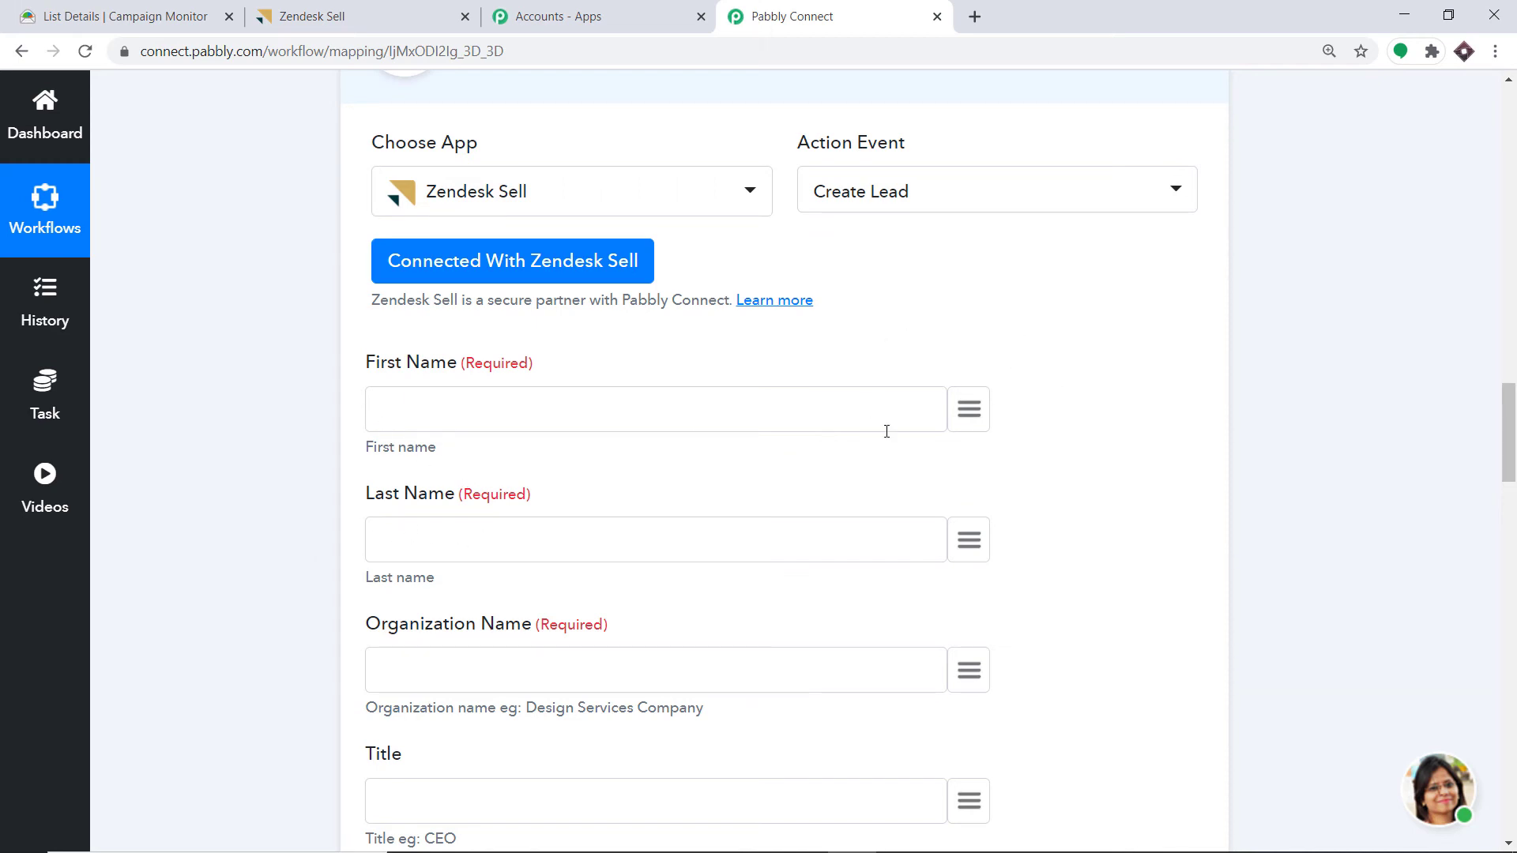
{"action": "left_click", "coordinate": [978, 413]}
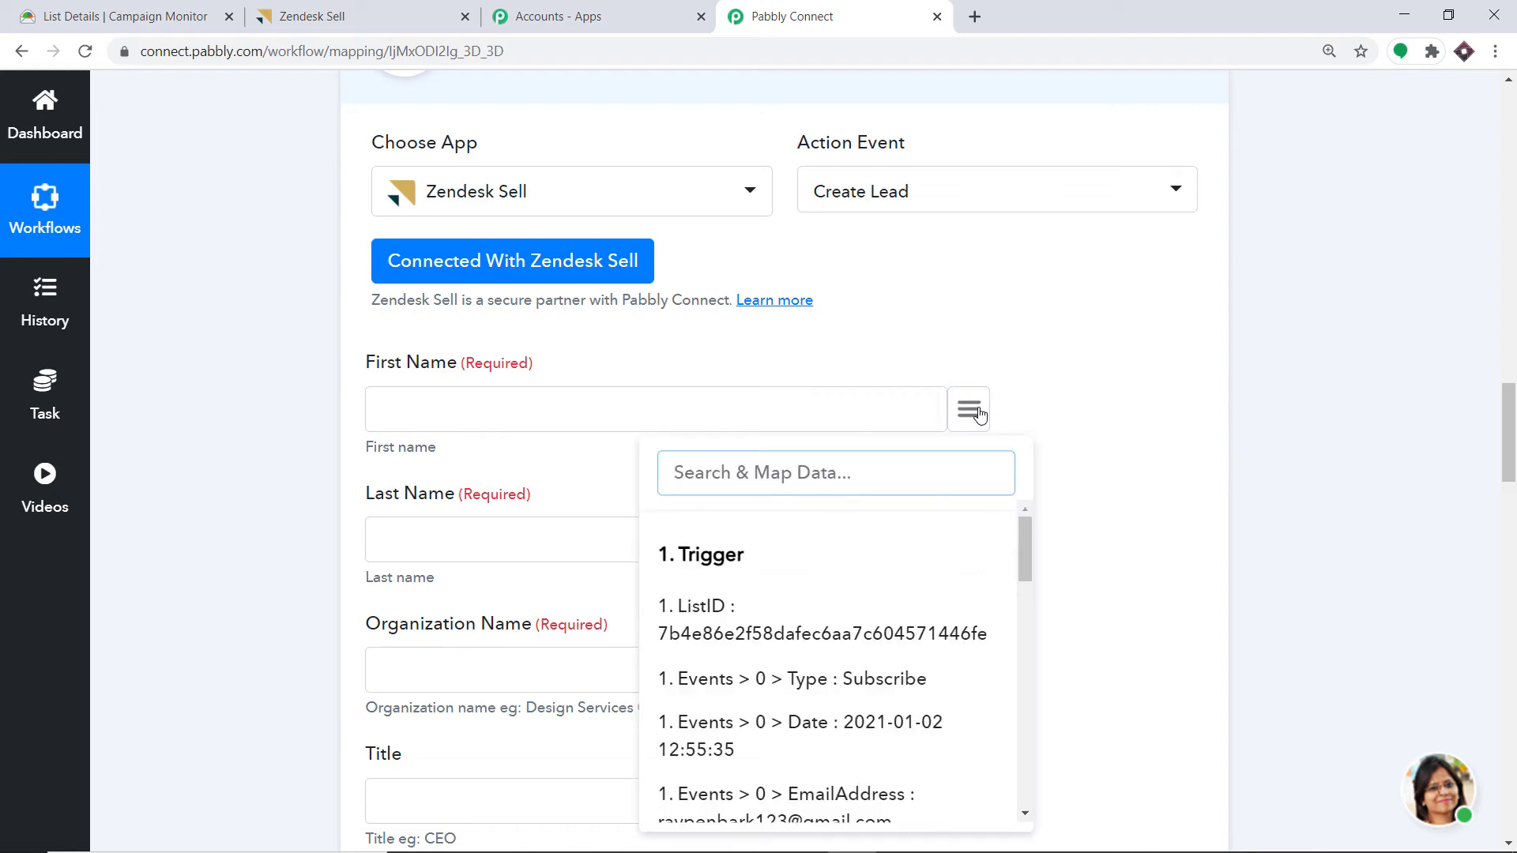
{"action": "type", "text": "f"}
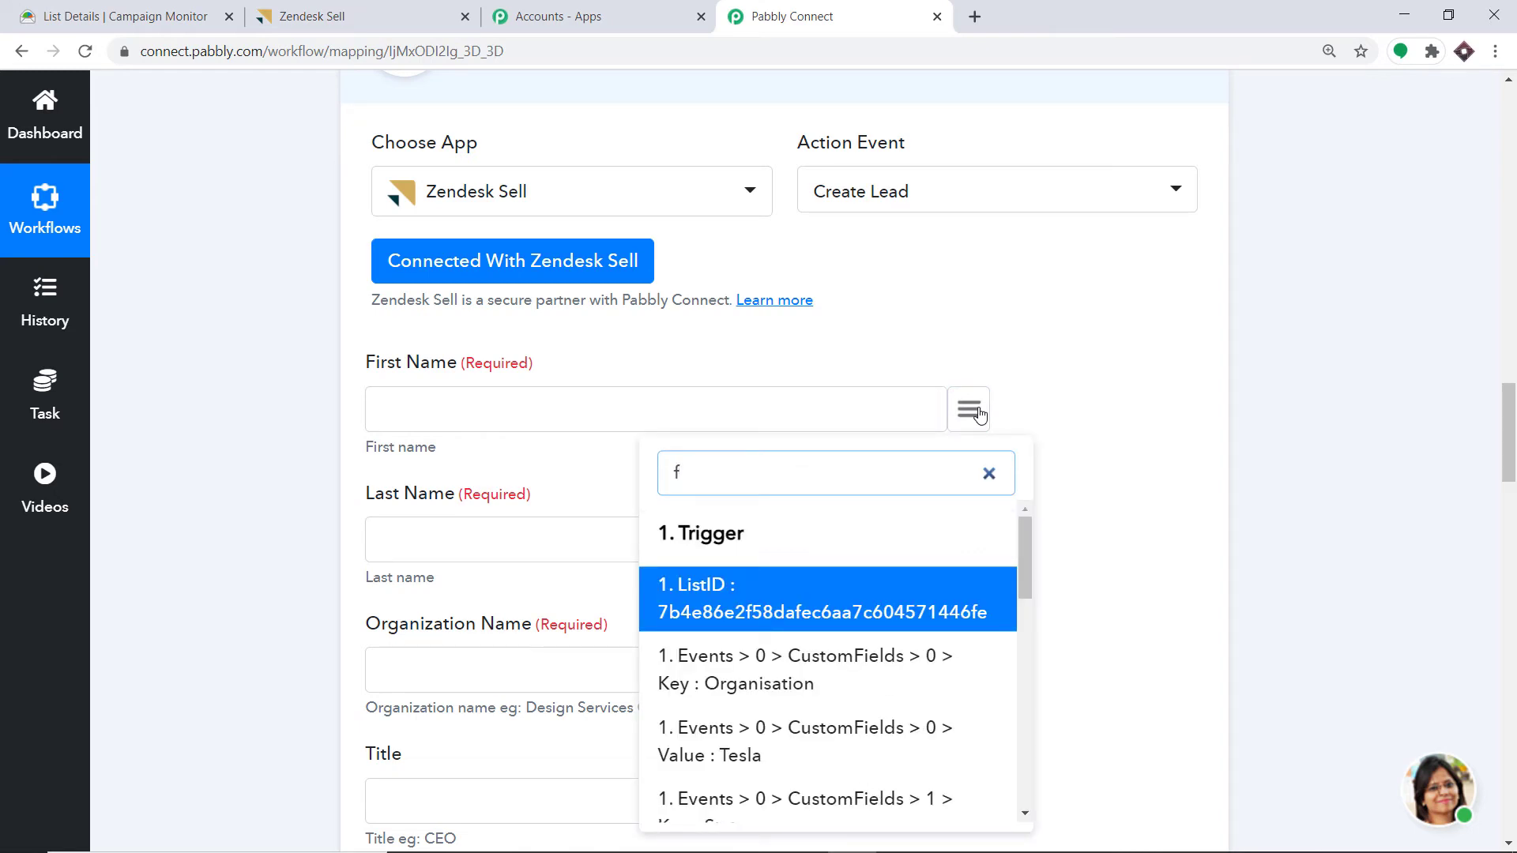
{"action": "type", "text": "ir"}
{"action": "key", "text": "BackSpace"}
{"action": "key", "text": "BackSpace"}
{"action": "key", "text": "BackSpace"}
{"action": "type", "text": "na"}
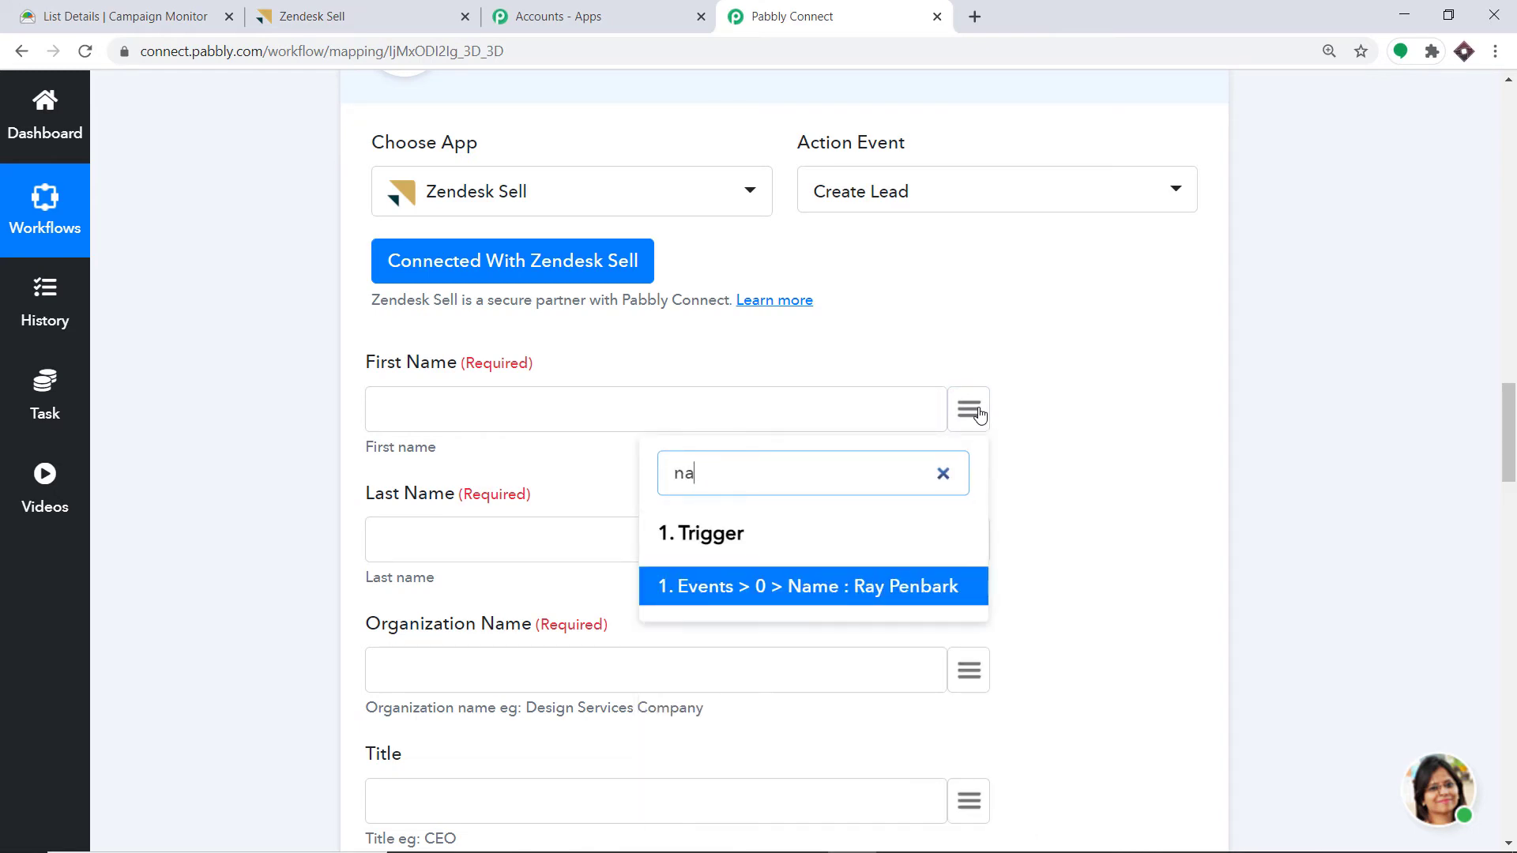
{"action": "type", "text": "me"}
{"action": "left_click", "coordinate": [874, 598]}
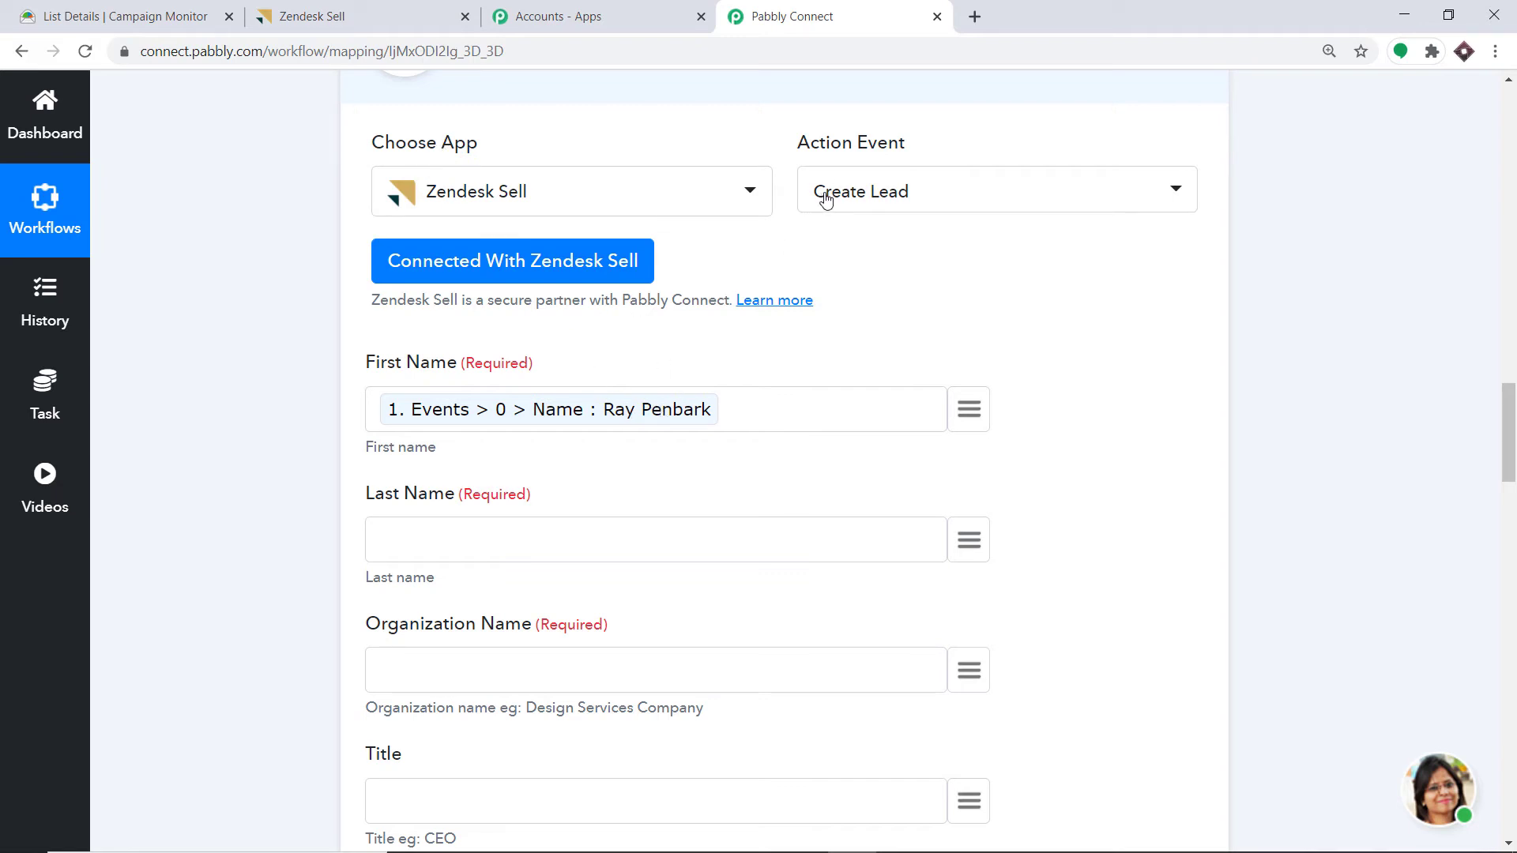
{"action": "scroll", "coordinate": [796, 338], "scroll_direction": "up", "scroll_amount": 5}
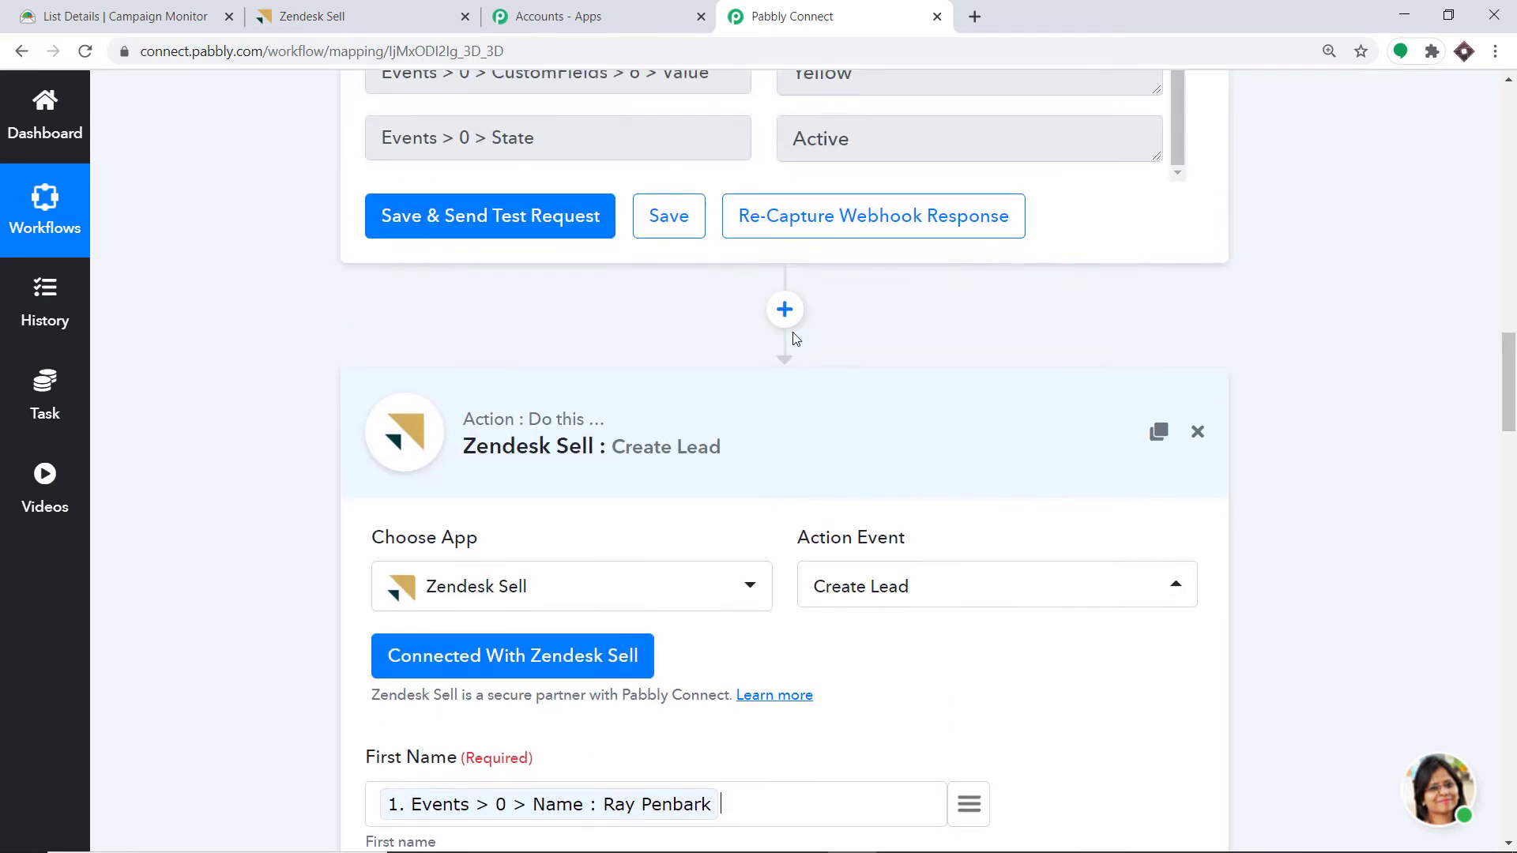
- Insert a Text Formatter step before the Zendesk Sell Create Lead action
{"action": "left_click", "coordinate": [783, 311]}
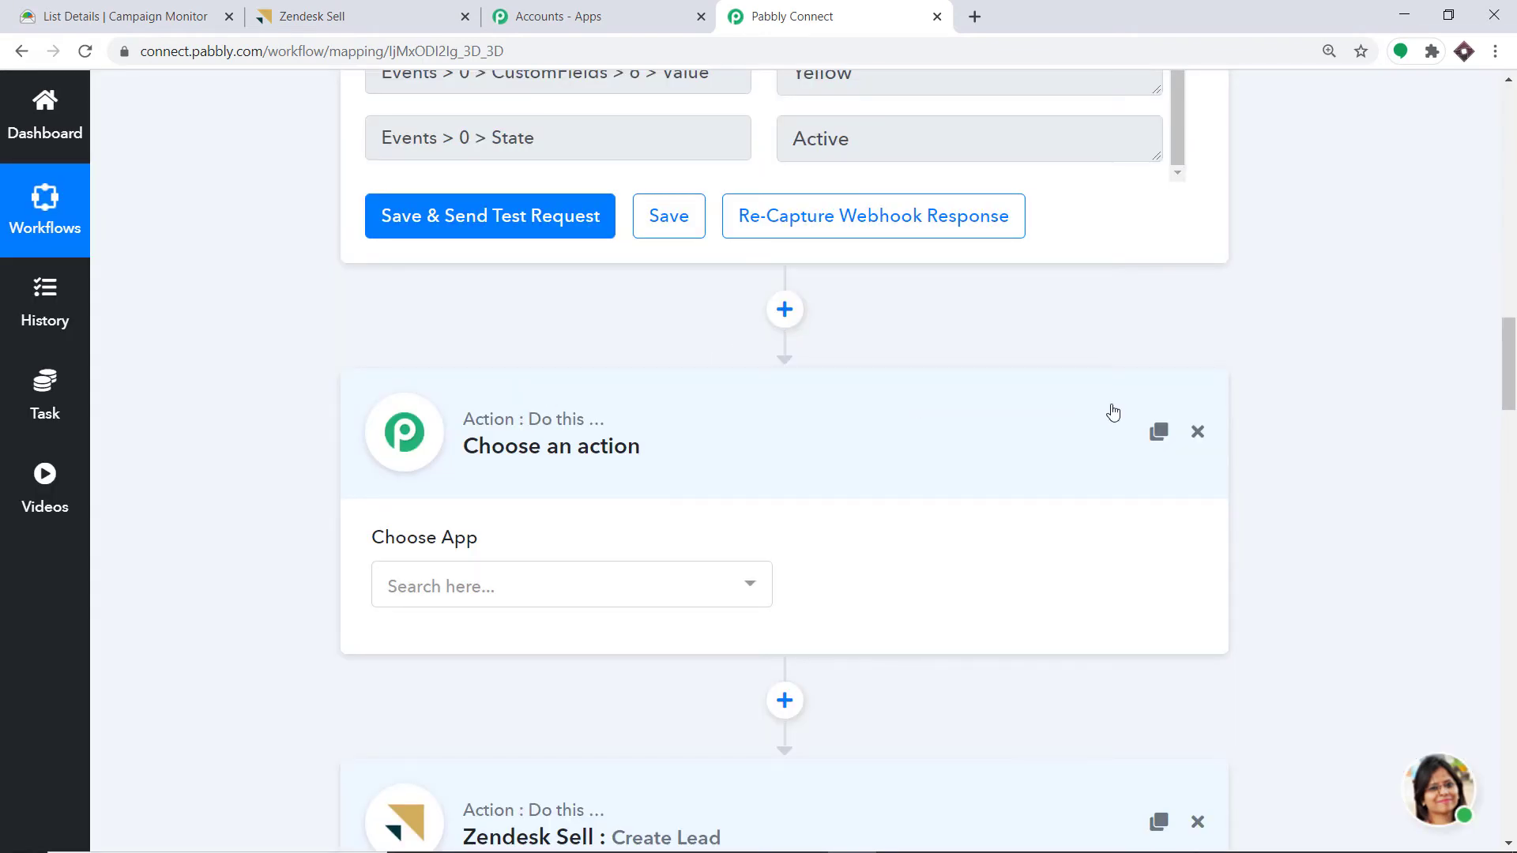
{"action": "left_click", "coordinate": [537, 593]}
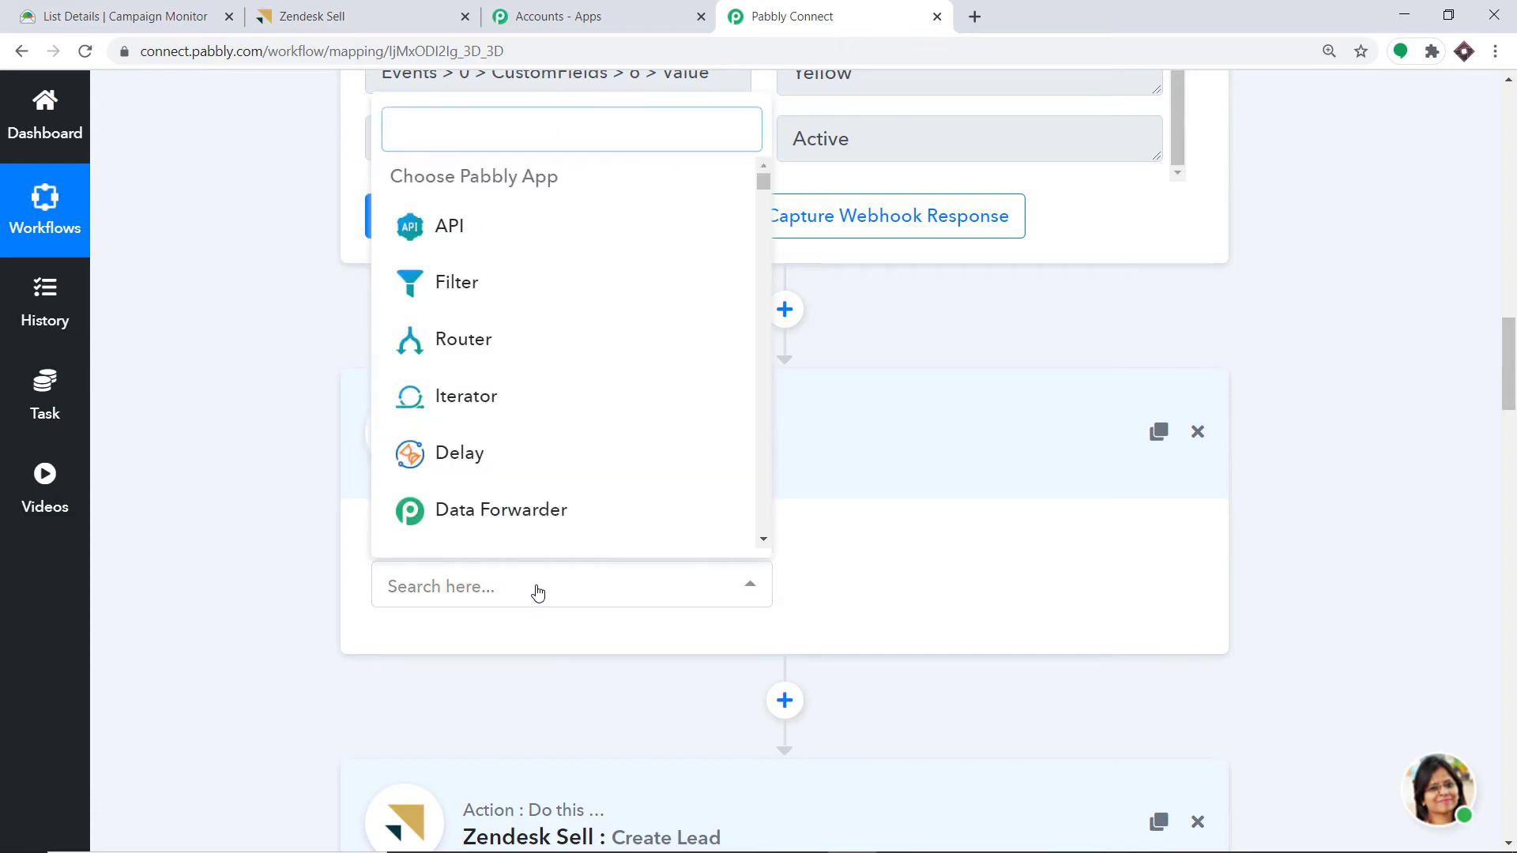
{"action": "type", "text": "text"}
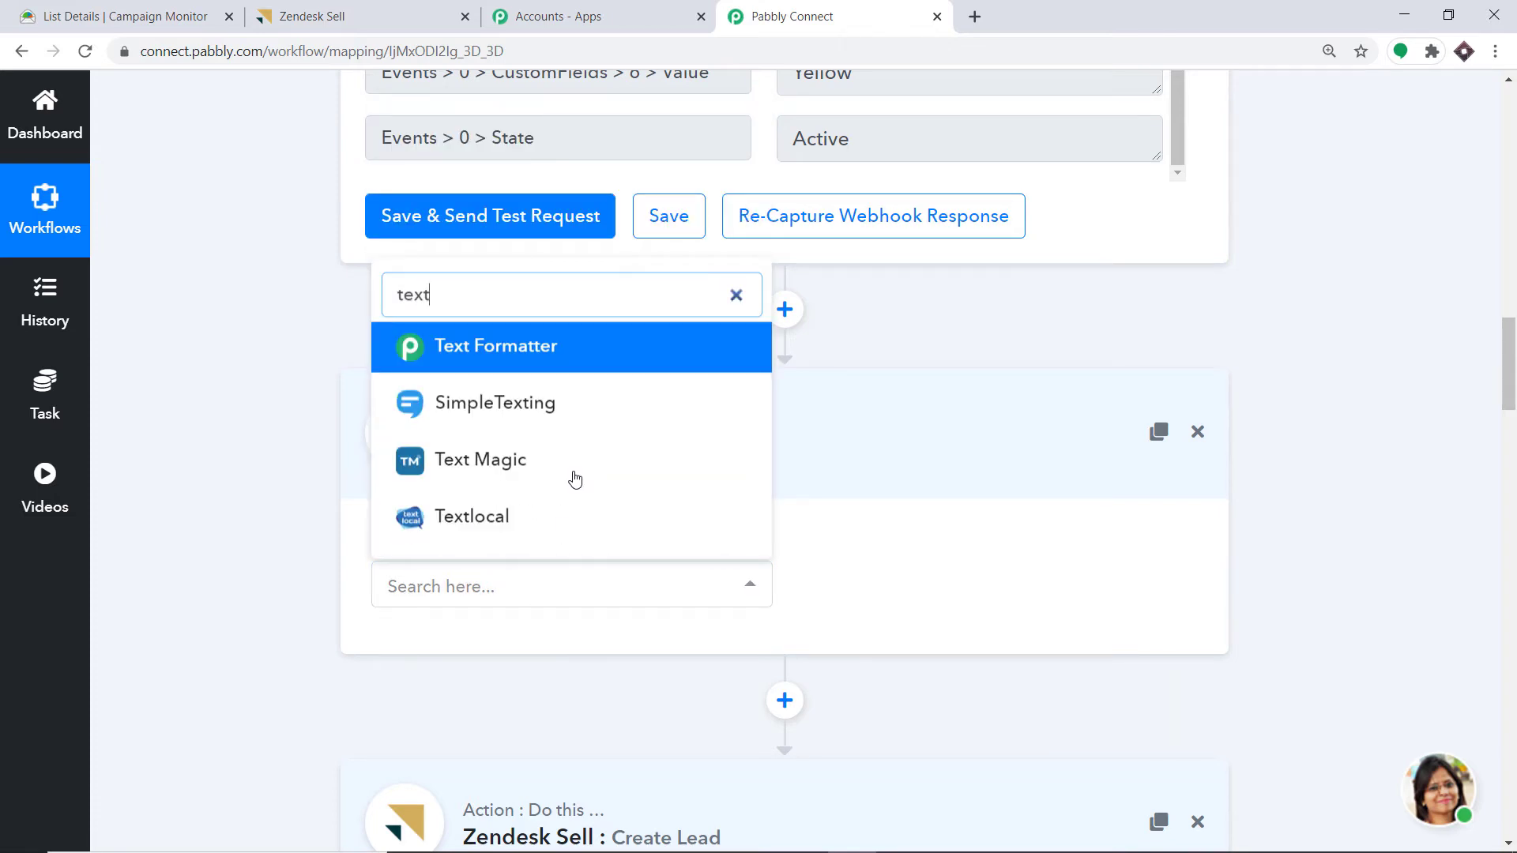
{"action": "left_click", "coordinate": [593, 357]}
{"action": "scroll", "coordinate": [684, 392], "scroll_direction": "down", "scroll_amount": 8}
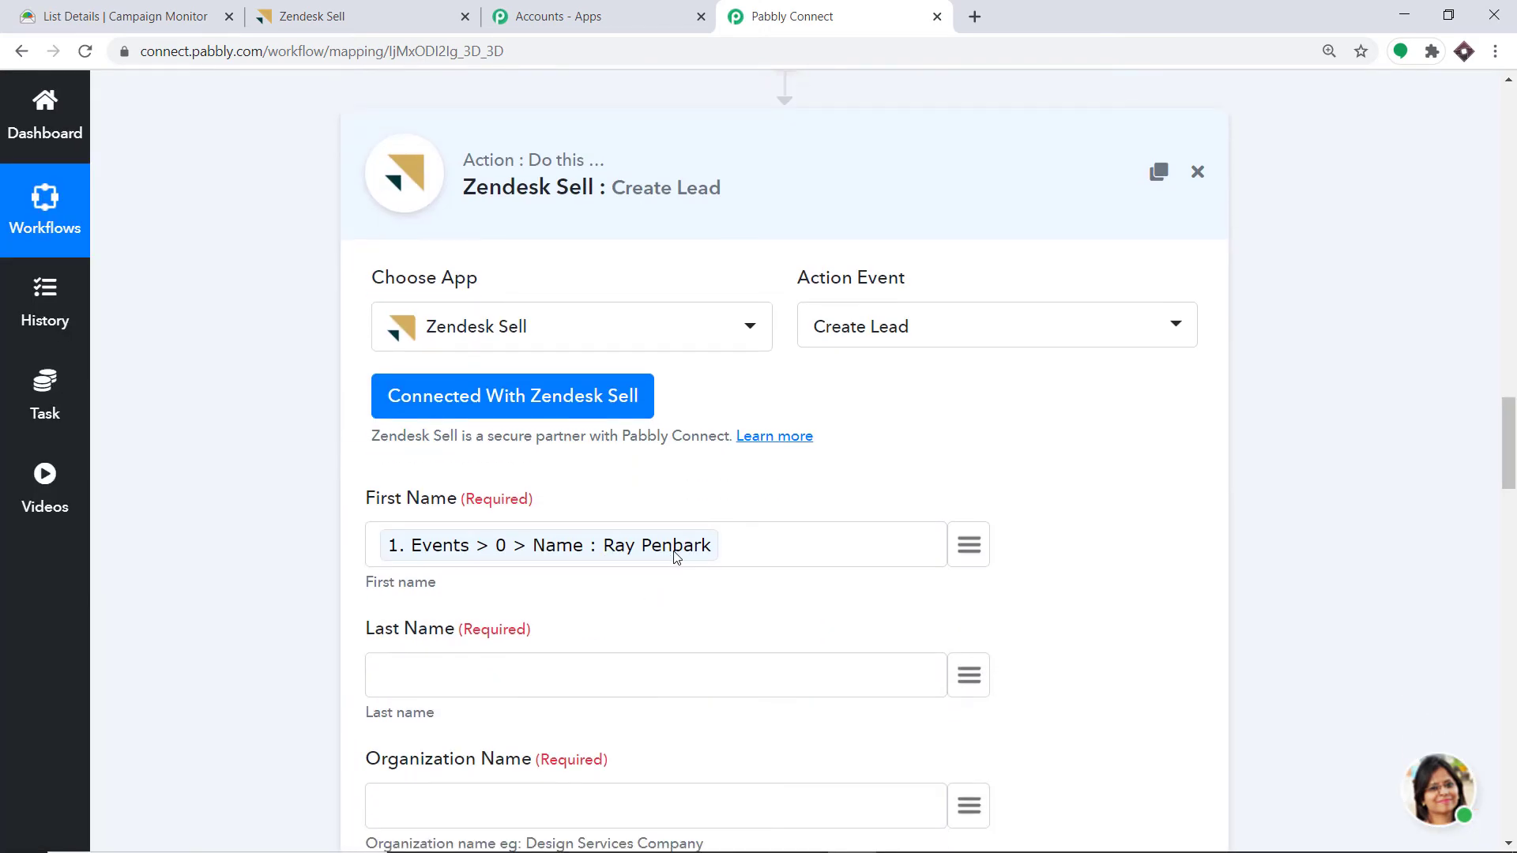
{"action": "scroll", "coordinate": [671, 560], "scroll_direction": "up", "scroll_amount": 3}
{"action": "scroll", "coordinate": [660, 549], "scroll_direction": "down", "scroll_amount": 2}
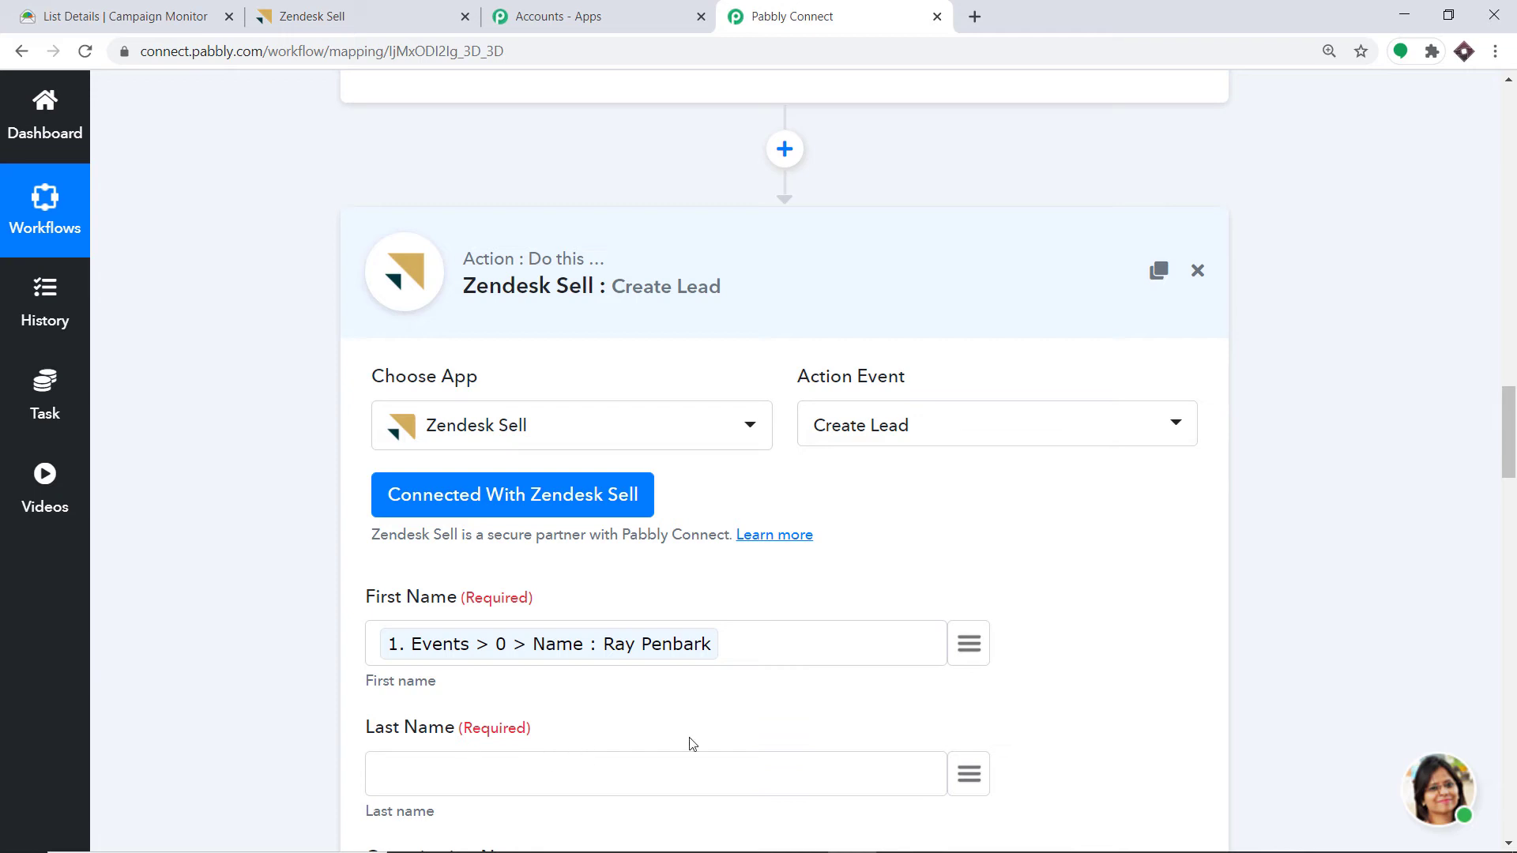
{"action": "scroll", "coordinate": [638, 574], "scroll_direction": "up", "scroll_amount": 5}
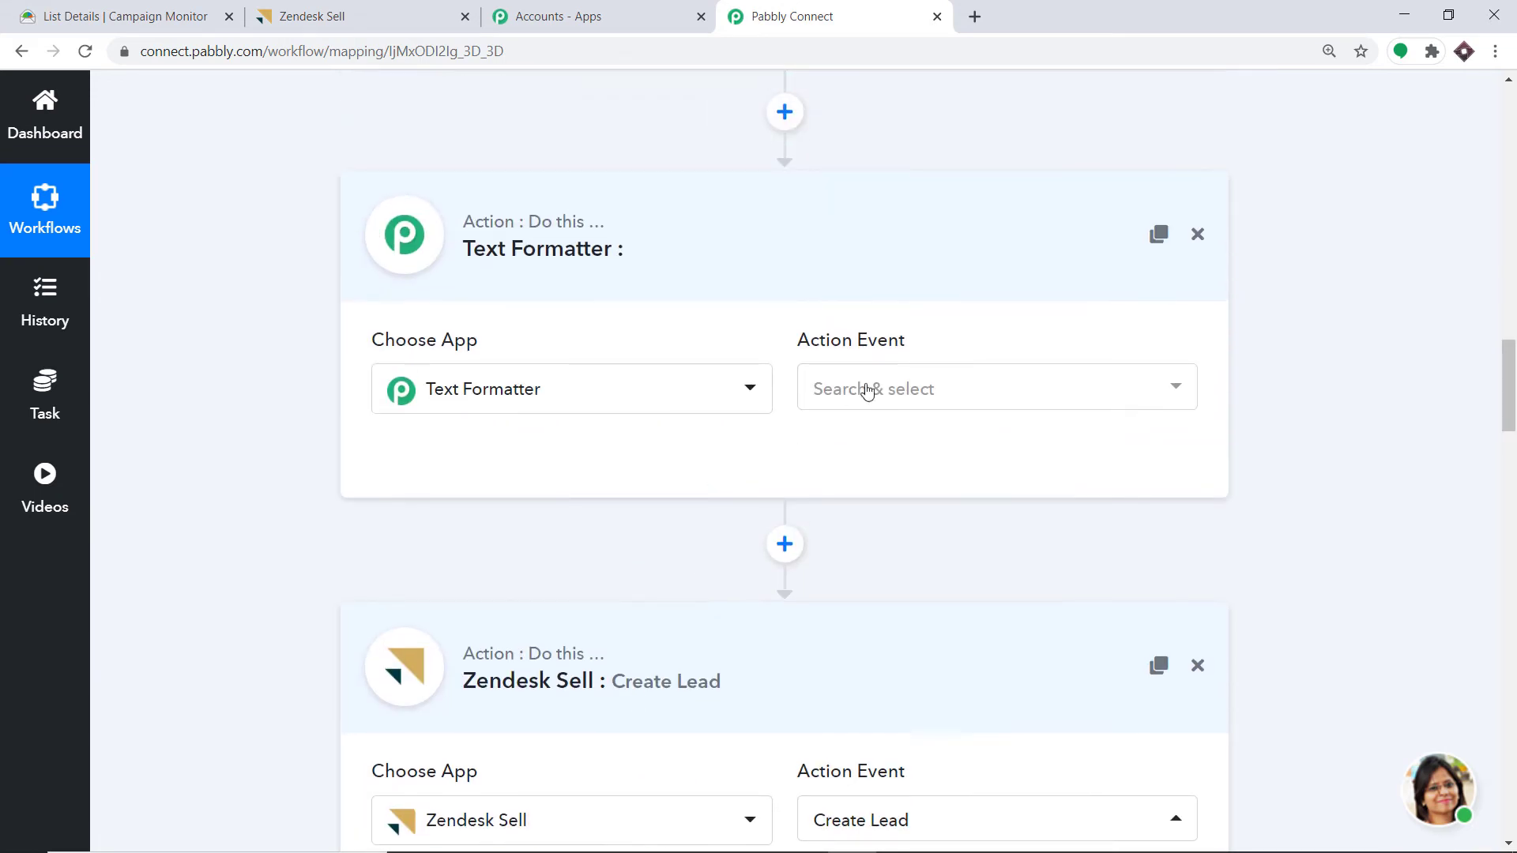
- Set the Text Formatter action to Split Text and connect it
{"action": "left_click", "coordinate": [863, 389]}
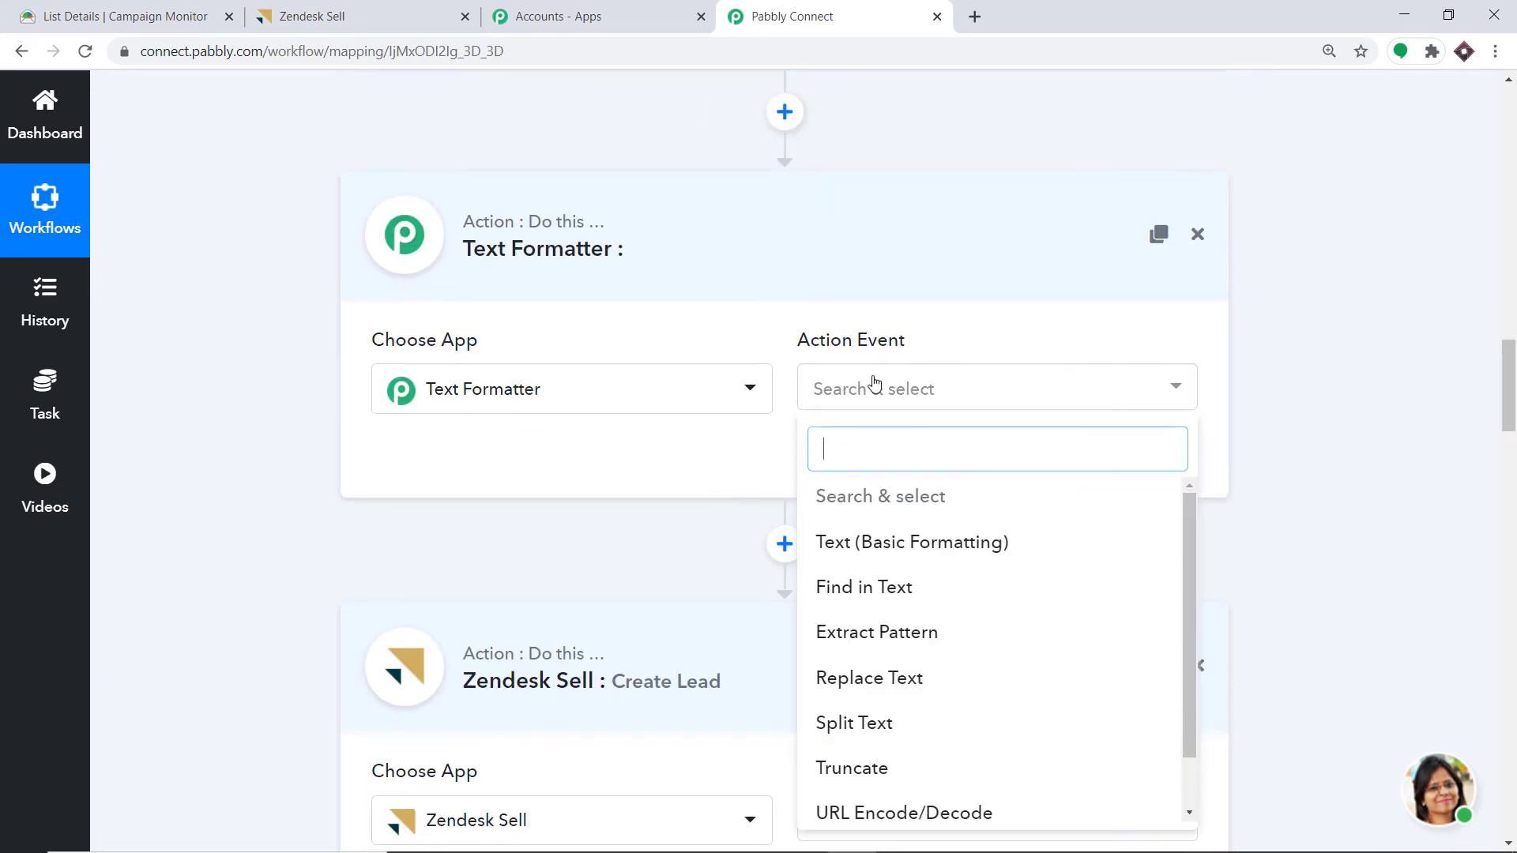
{"action": "left_click", "coordinate": [862, 723]}
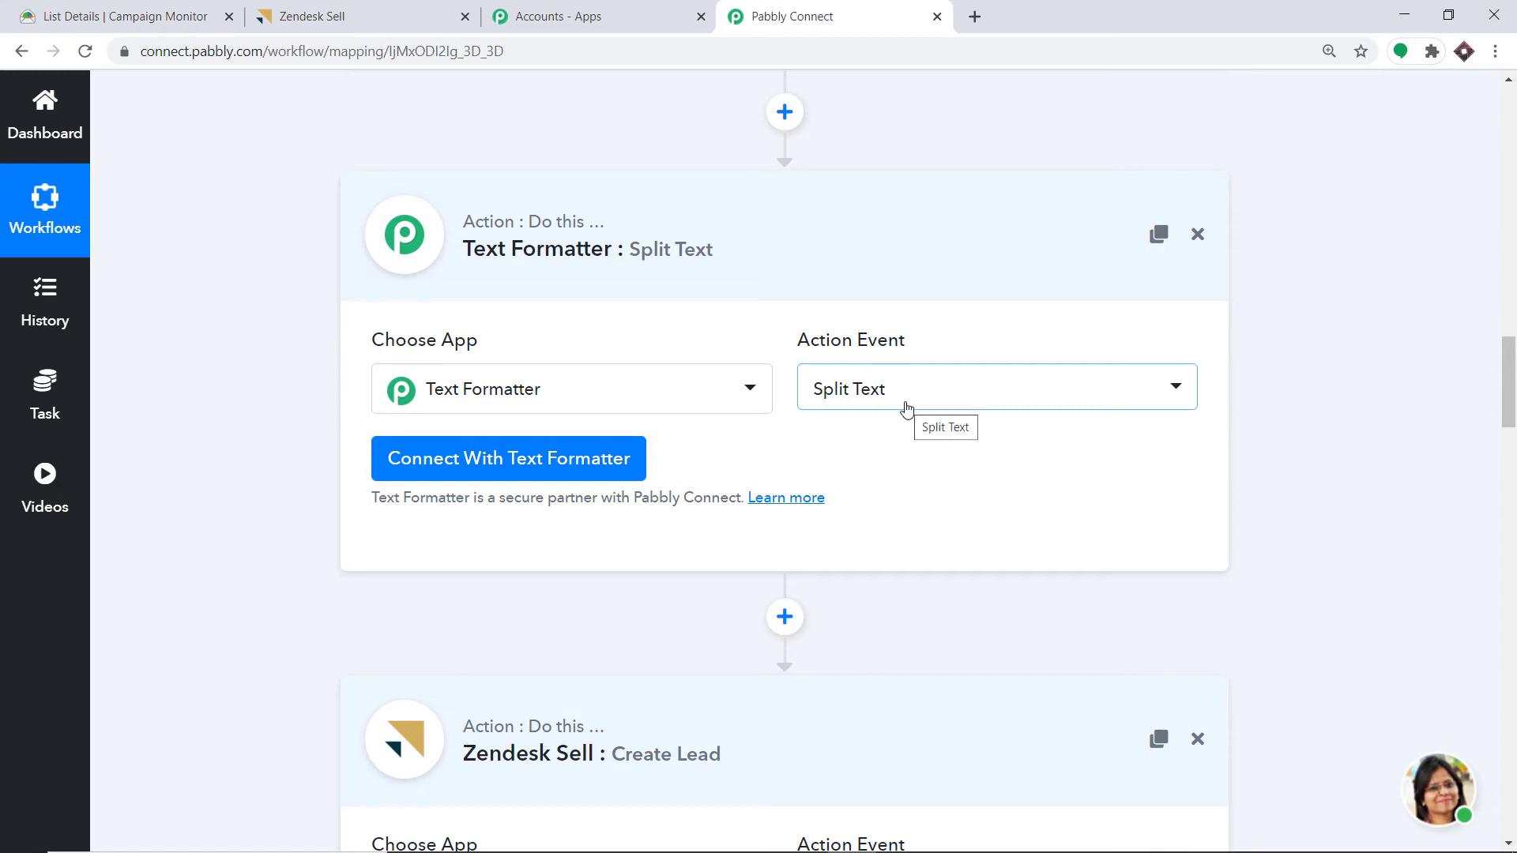
{"action": "left_click", "coordinate": [502, 460]}
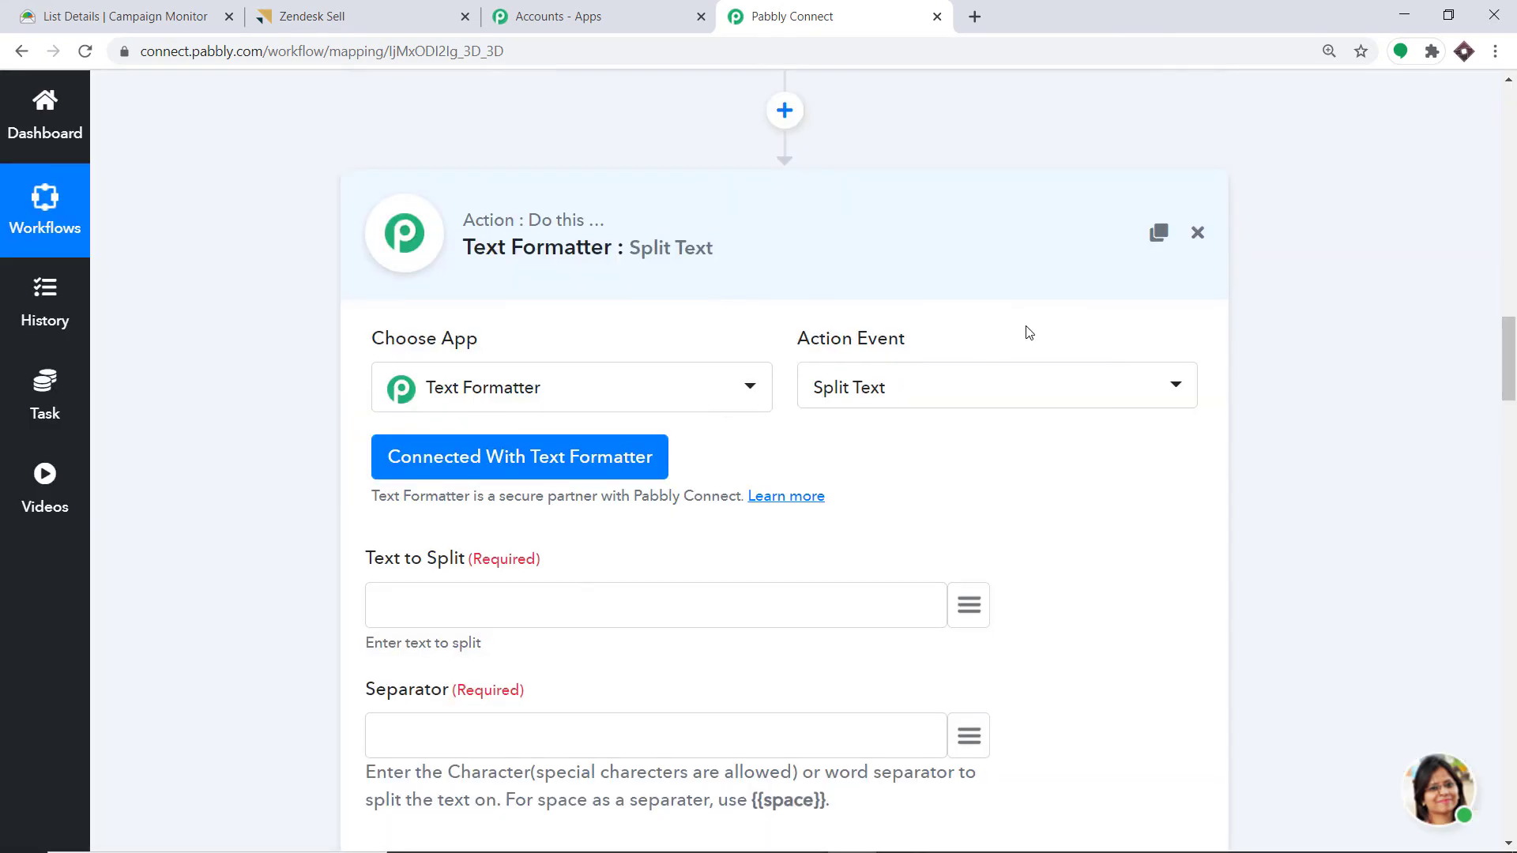
- Map the trigger's Events > 0 > Name into Text to Split
{"action": "scroll", "coordinate": [1028, 332], "scroll_direction": "down", "scroll_amount": 2}
{"action": "scroll", "coordinate": [997, 355], "scroll_direction": "down", "scroll_amount": 1}
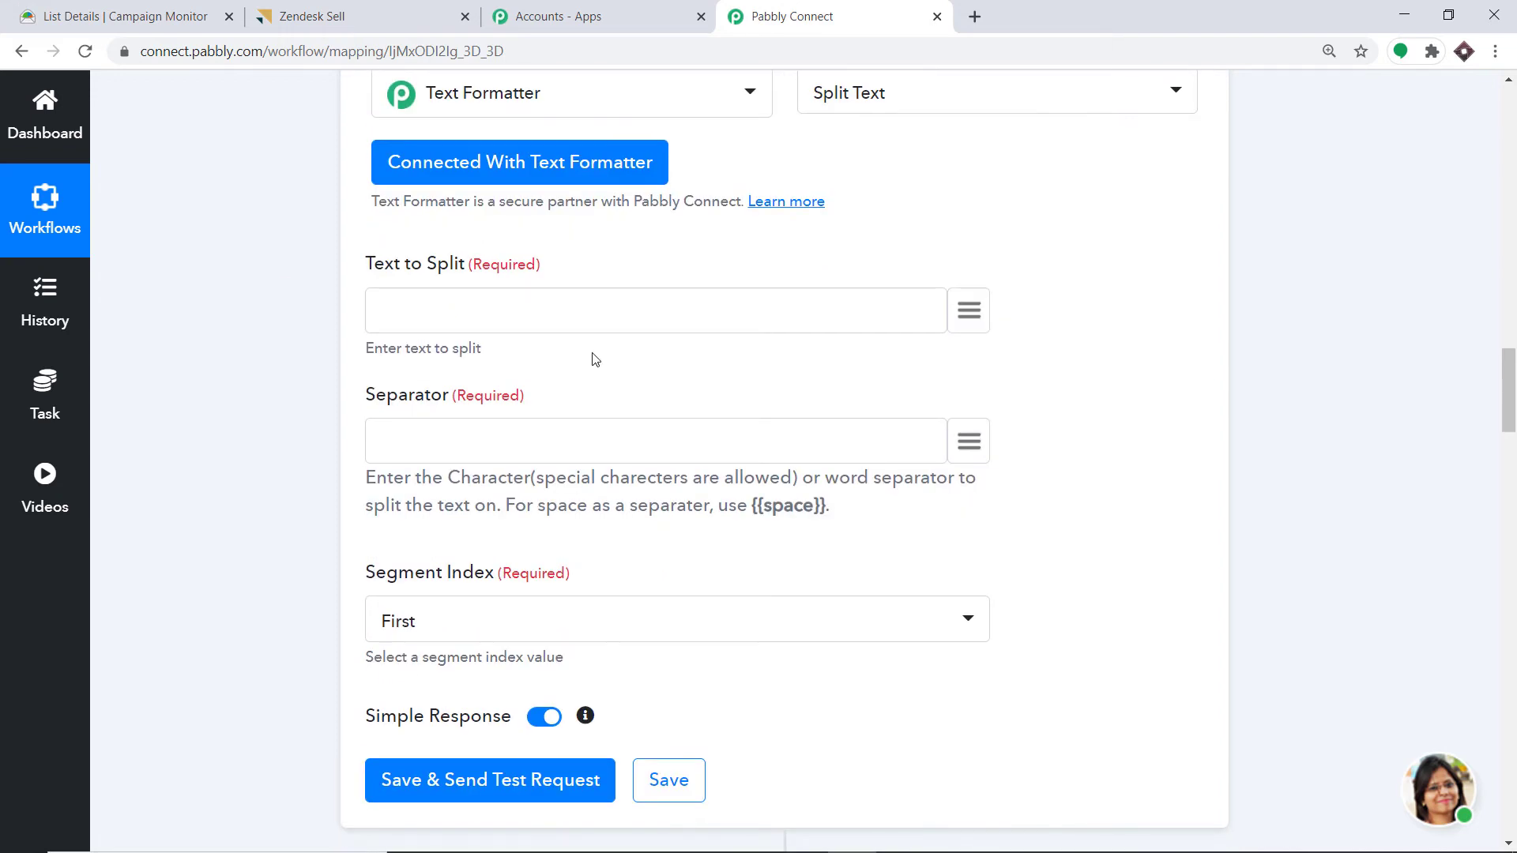
{"action": "left_click", "coordinate": [978, 300]}
{"action": "type", "text": "name"}
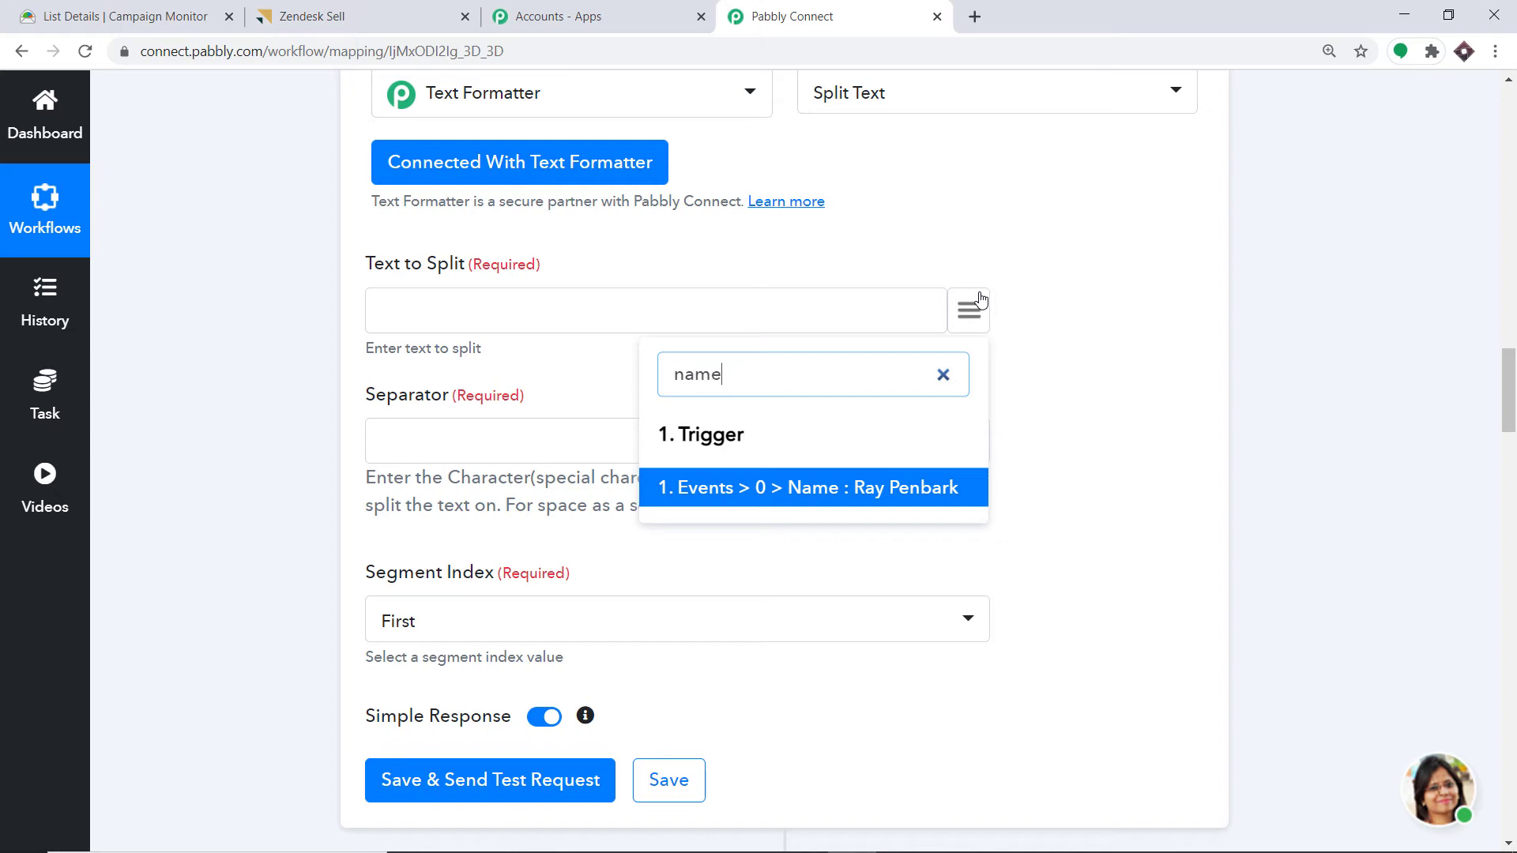
{"action": "left_click", "coordinate": [923, 495]}
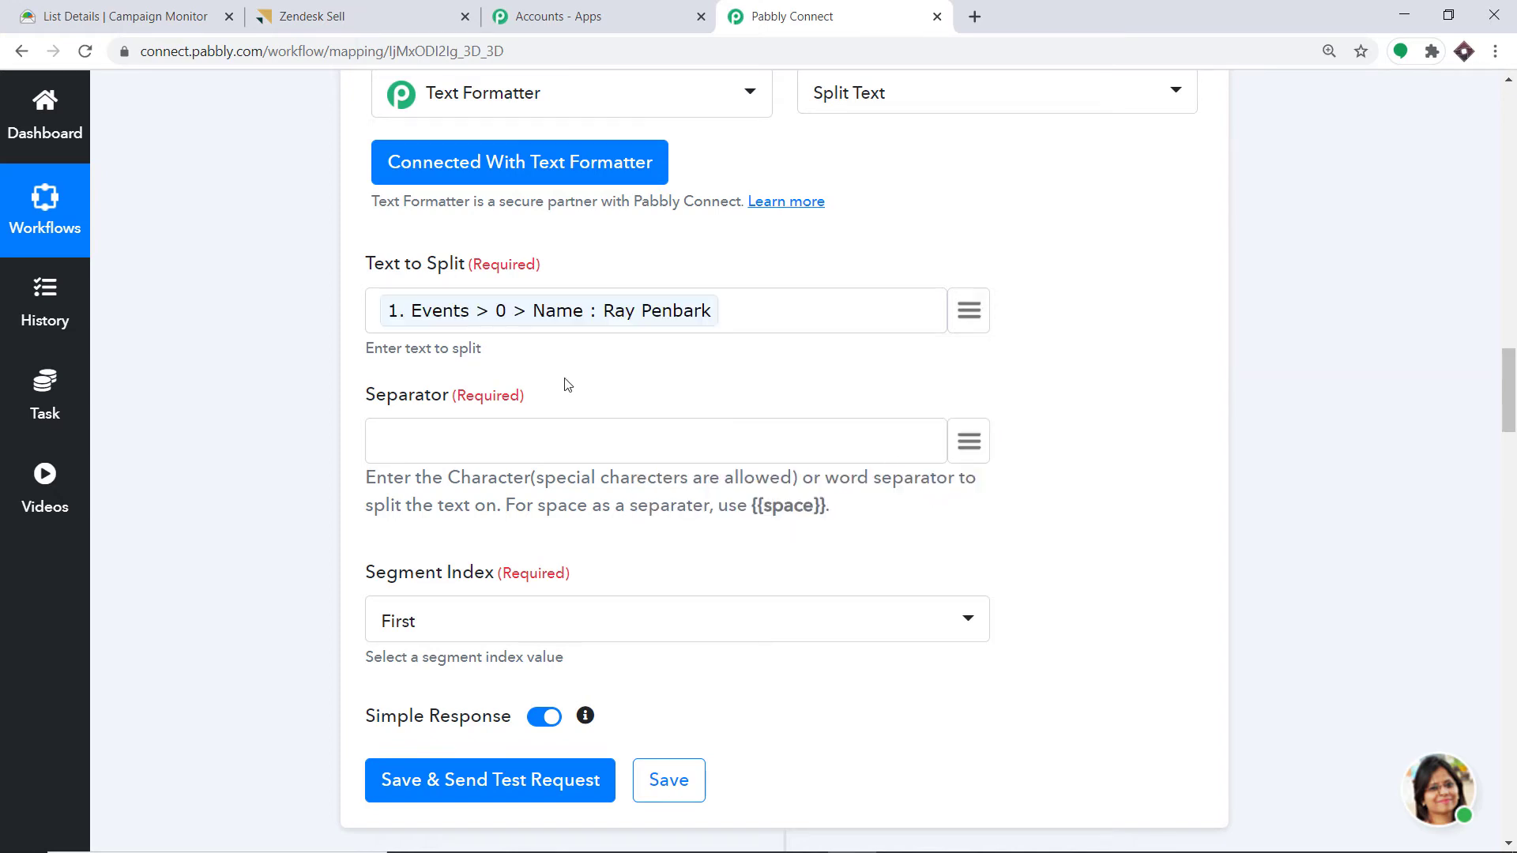
- Set the Separator to the {{space}} placeholder copied from the hint text
{"action": "scroll", "coordinate": [567, 384], "scroll_direction": "down", "scroll_amount": 1}
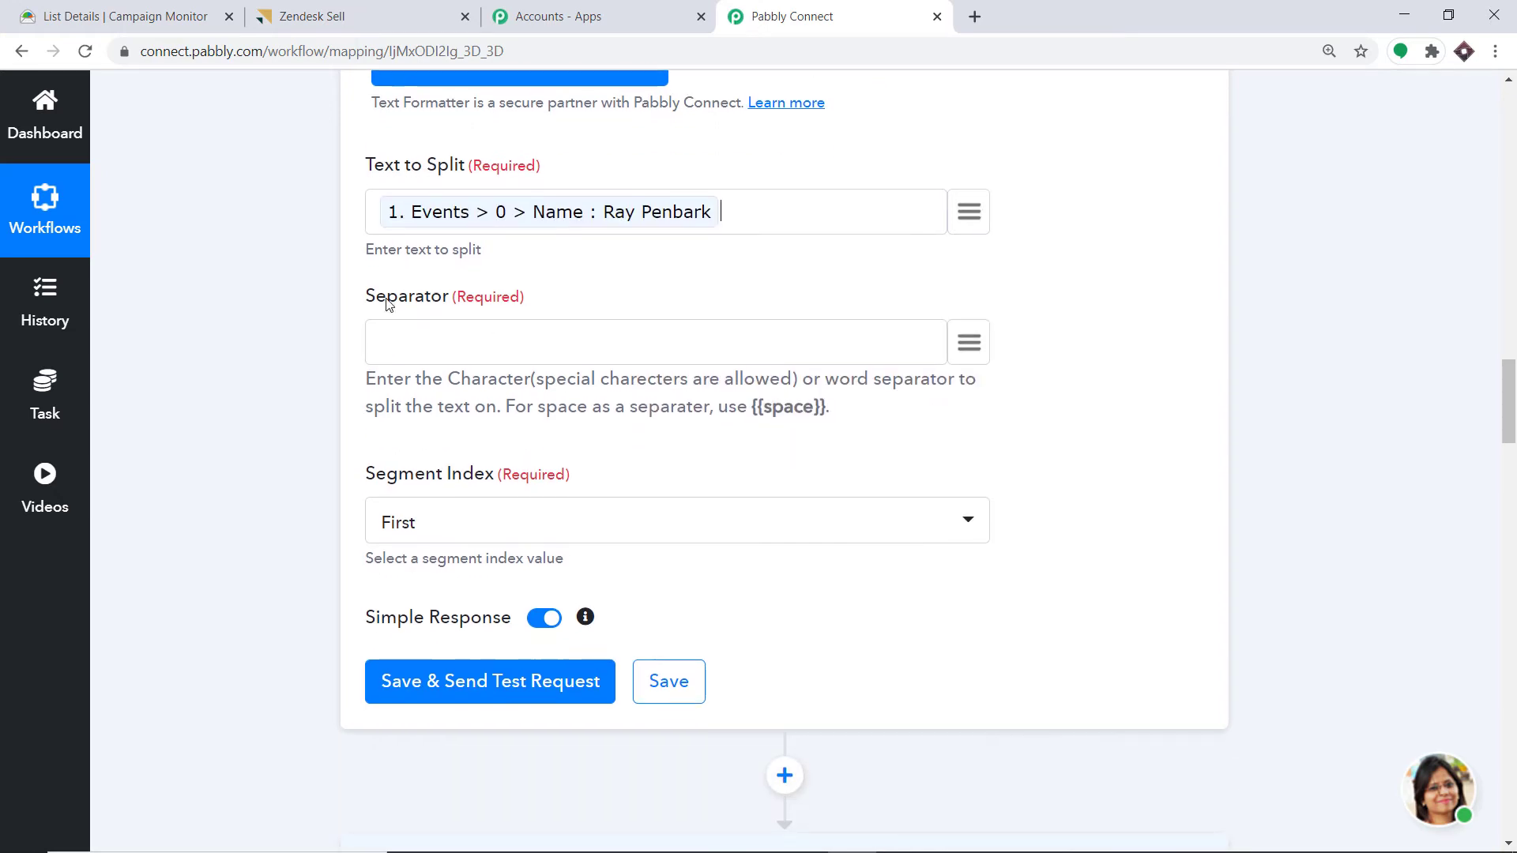
{"action": "left_click", "coordinate": [978, 343]}
{"action": "left_click", "coordinate": [1091, 330]}
{"action": "left_click_drag", "start_coordinate": [825, 407], "coordinate": [754, 406]}
{"action": "key", "text": "ctrl+c"}
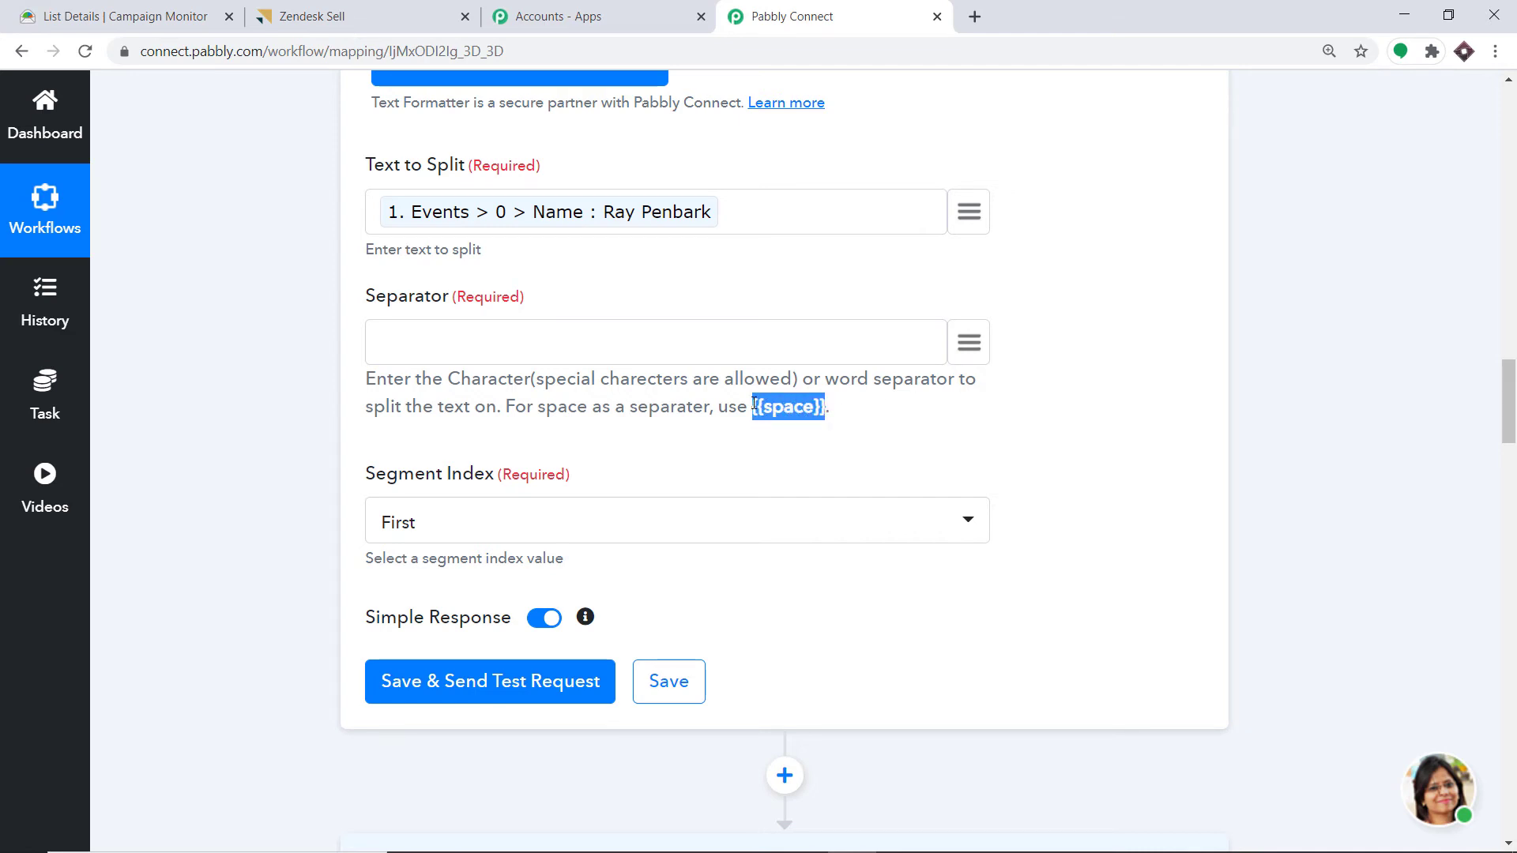
{"action": "right_click", "coordinate": [755, 405]}
{"action": "left_click", "coordinate": [782, 415]}
{"action": "left_click", "coordinate": [461, 334]}
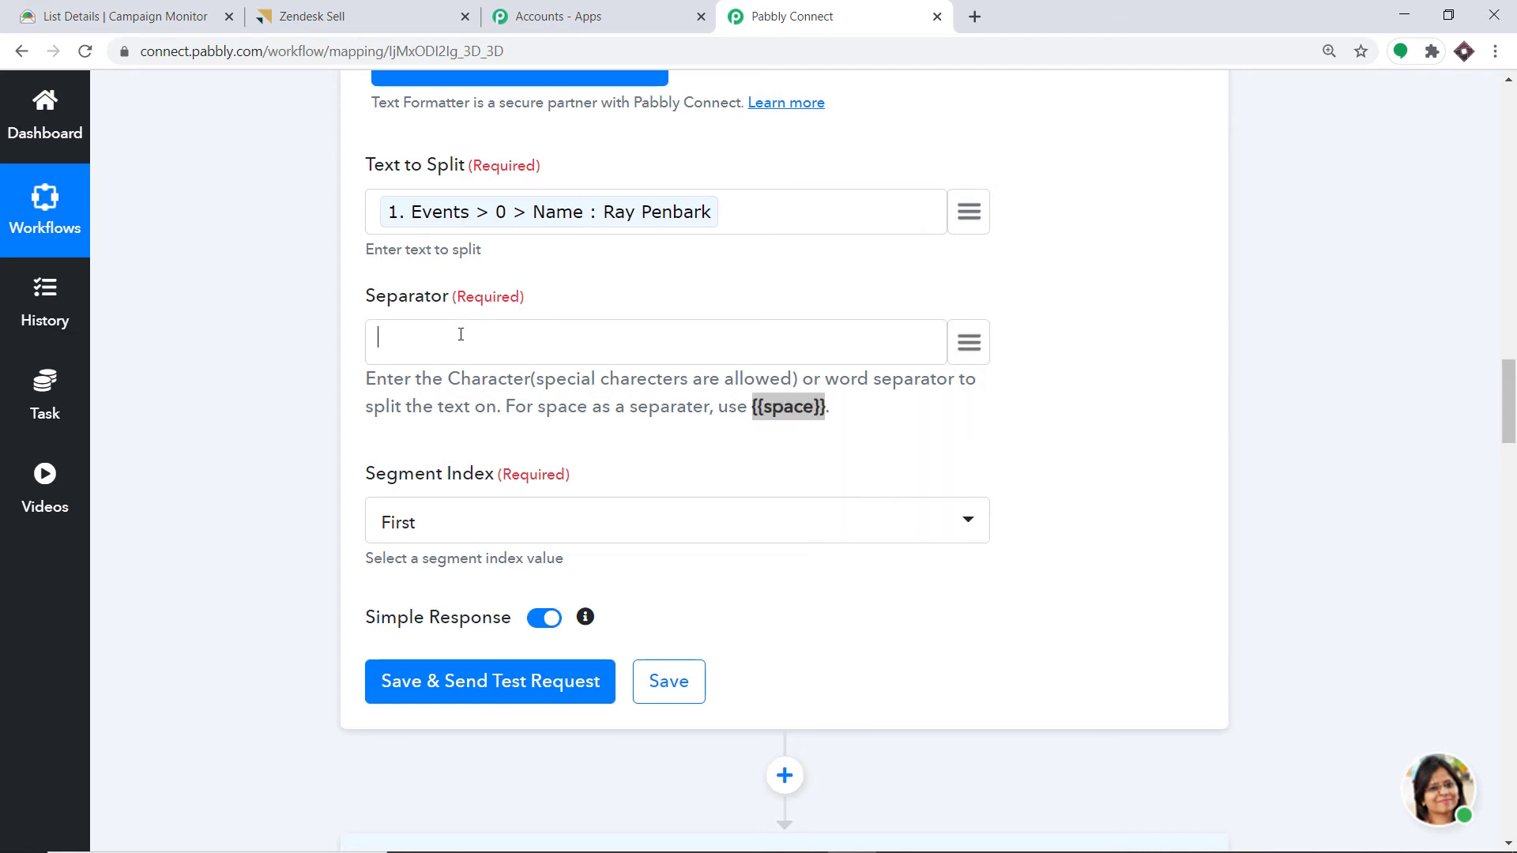
{"action": "key", "text": "ctrl+v"}
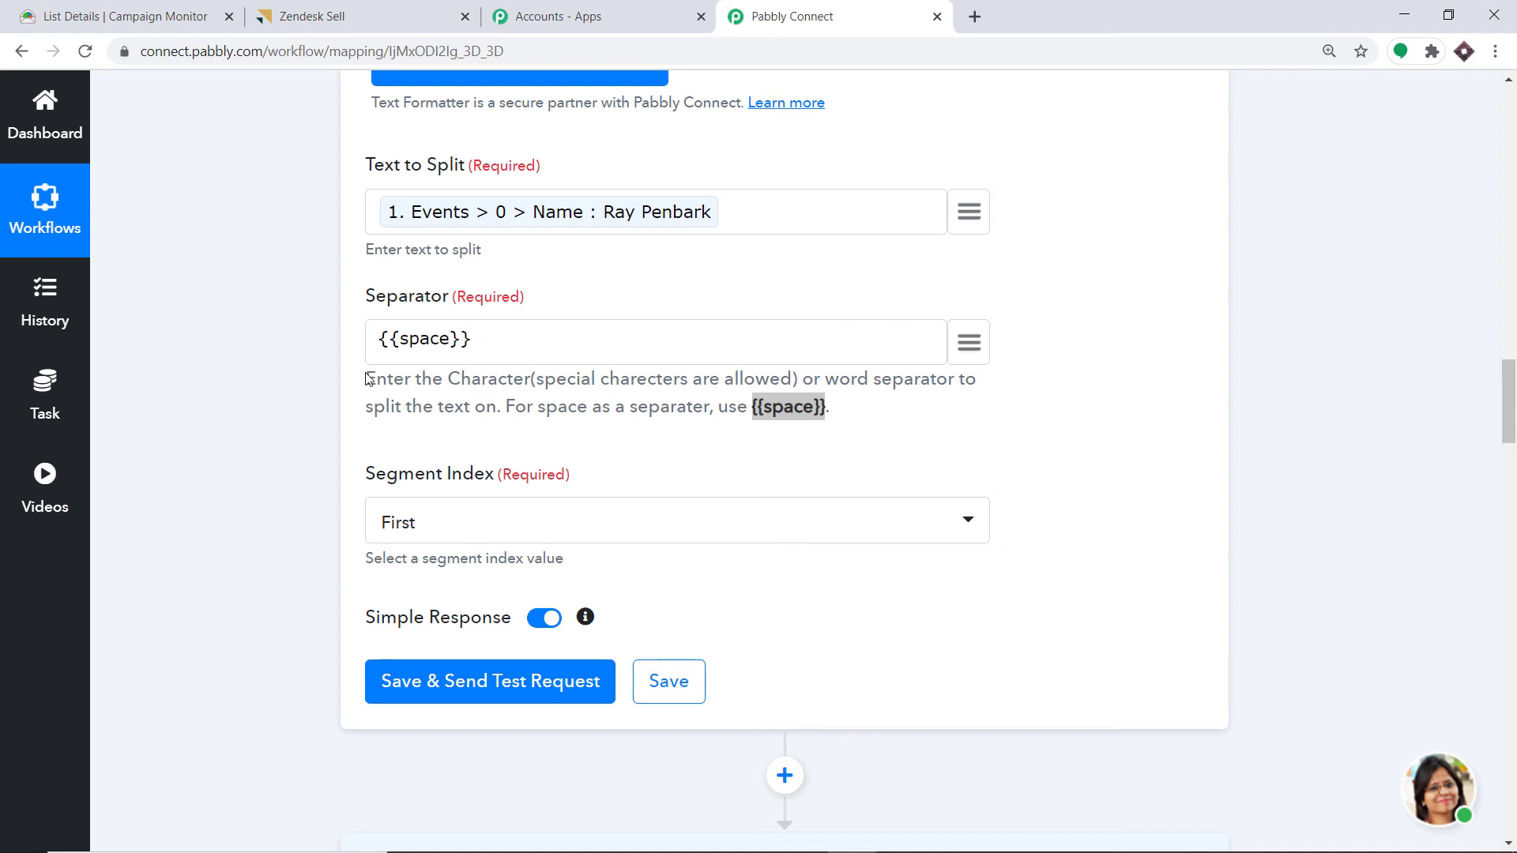
- Set Segment Index to All, save, and send a test request to get name parts
{"action": "left_click", "coordinate": [474, 522]}
{"action": "left_click", "coordinate": [456, 812]}
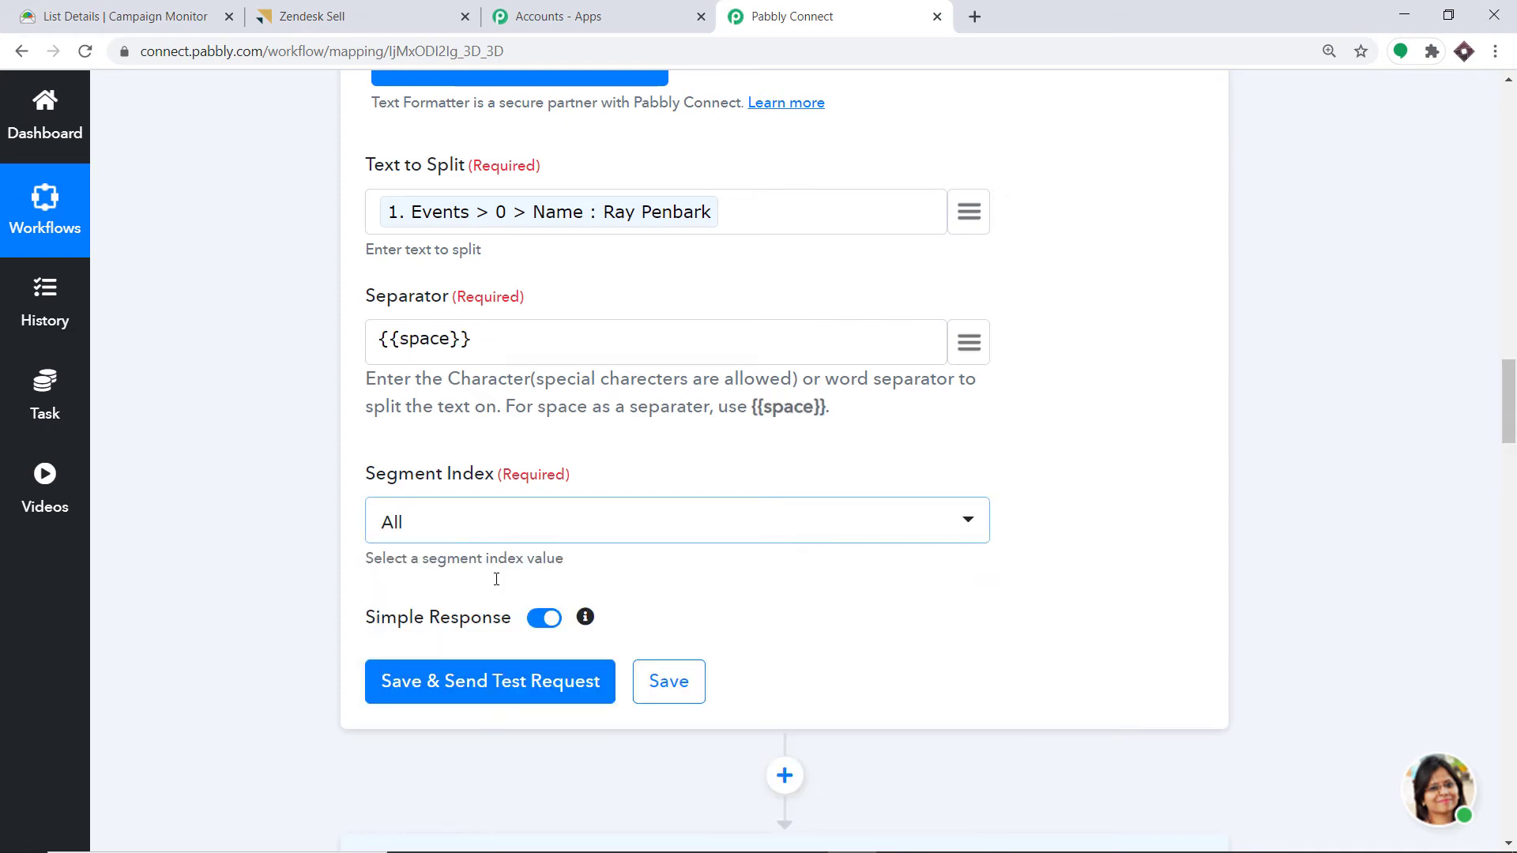
{"action": "left_click", "coordinate": [466, 691]}
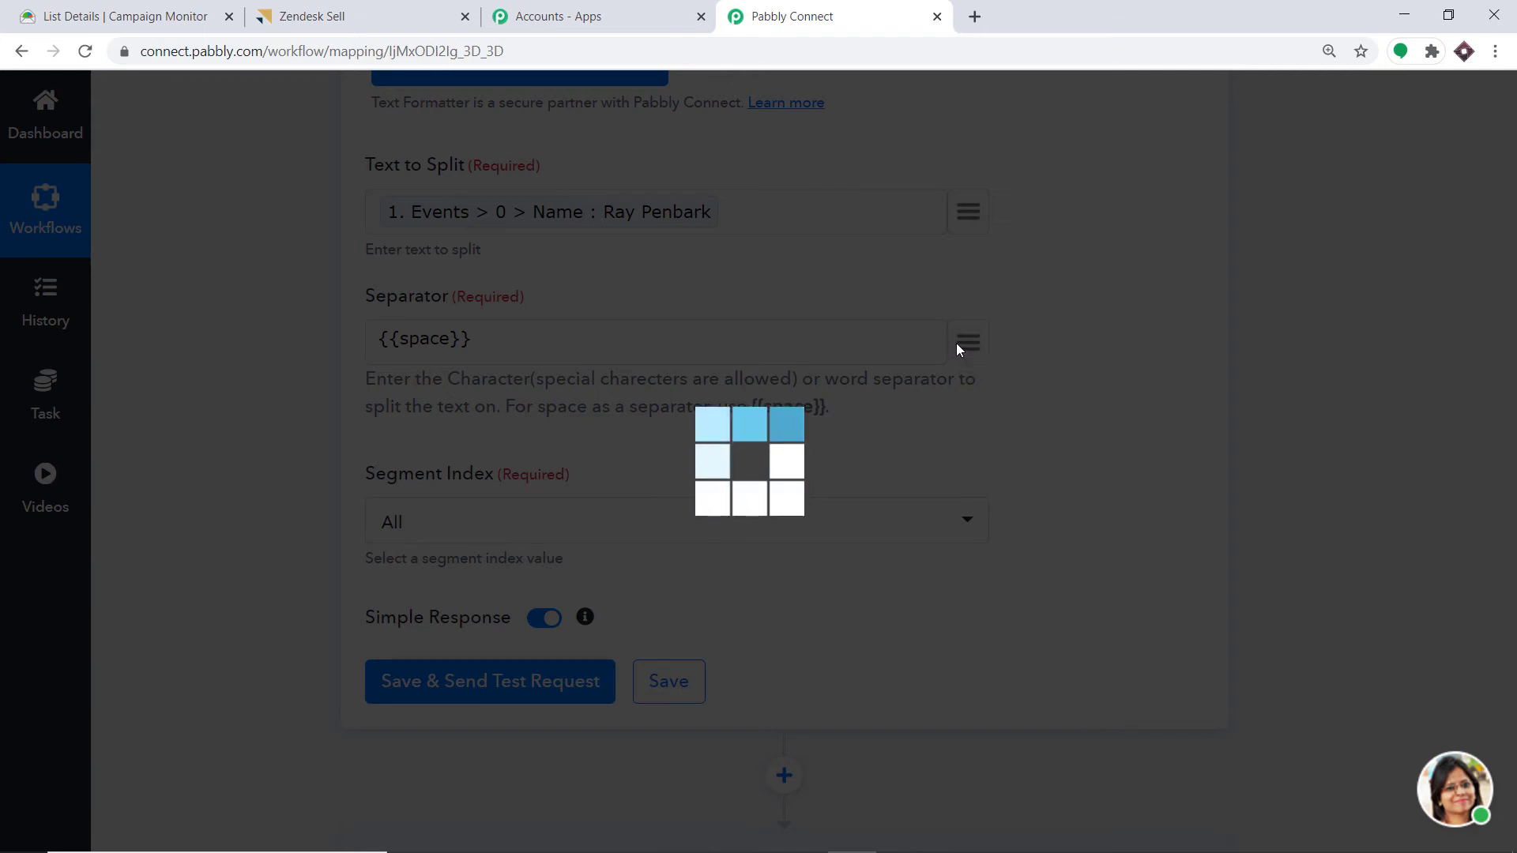
{"action": "scroll", "coordinate": [958, 348], "scroll_direction": "down", "scroll_amount": 5}
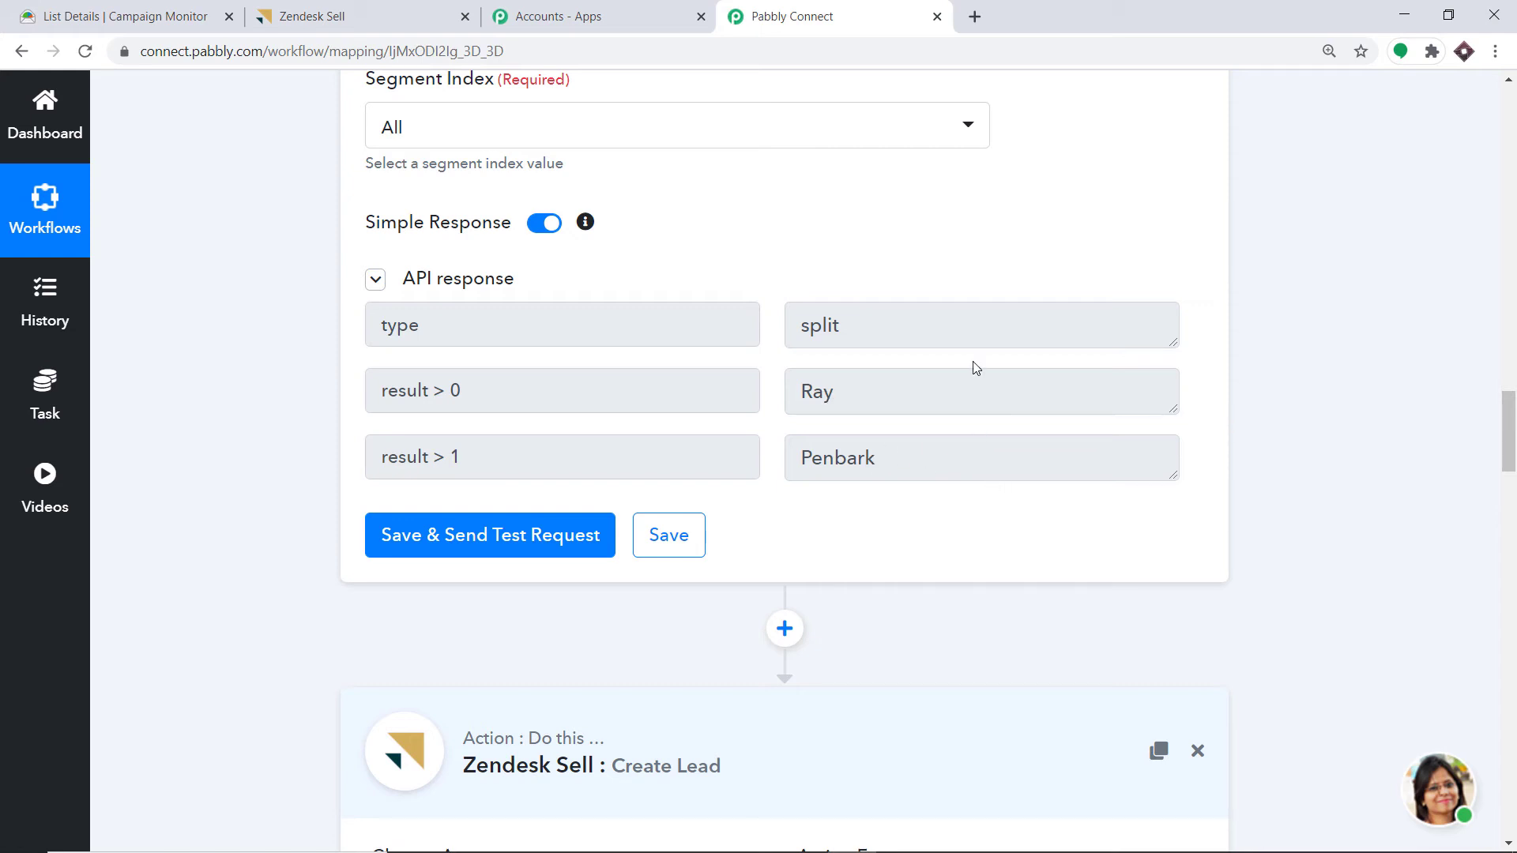
{"action": "scroll", "coordinate": [891, 409], "scroll_direction": "down", "scroll_amount": 5}
- Reconnect the Create Lead step with the existing Zendesk Sell credentials
{"action": "scroll", "coordinate": [877, 416], "scroll_direction": "down", "scroll_amount": 1}
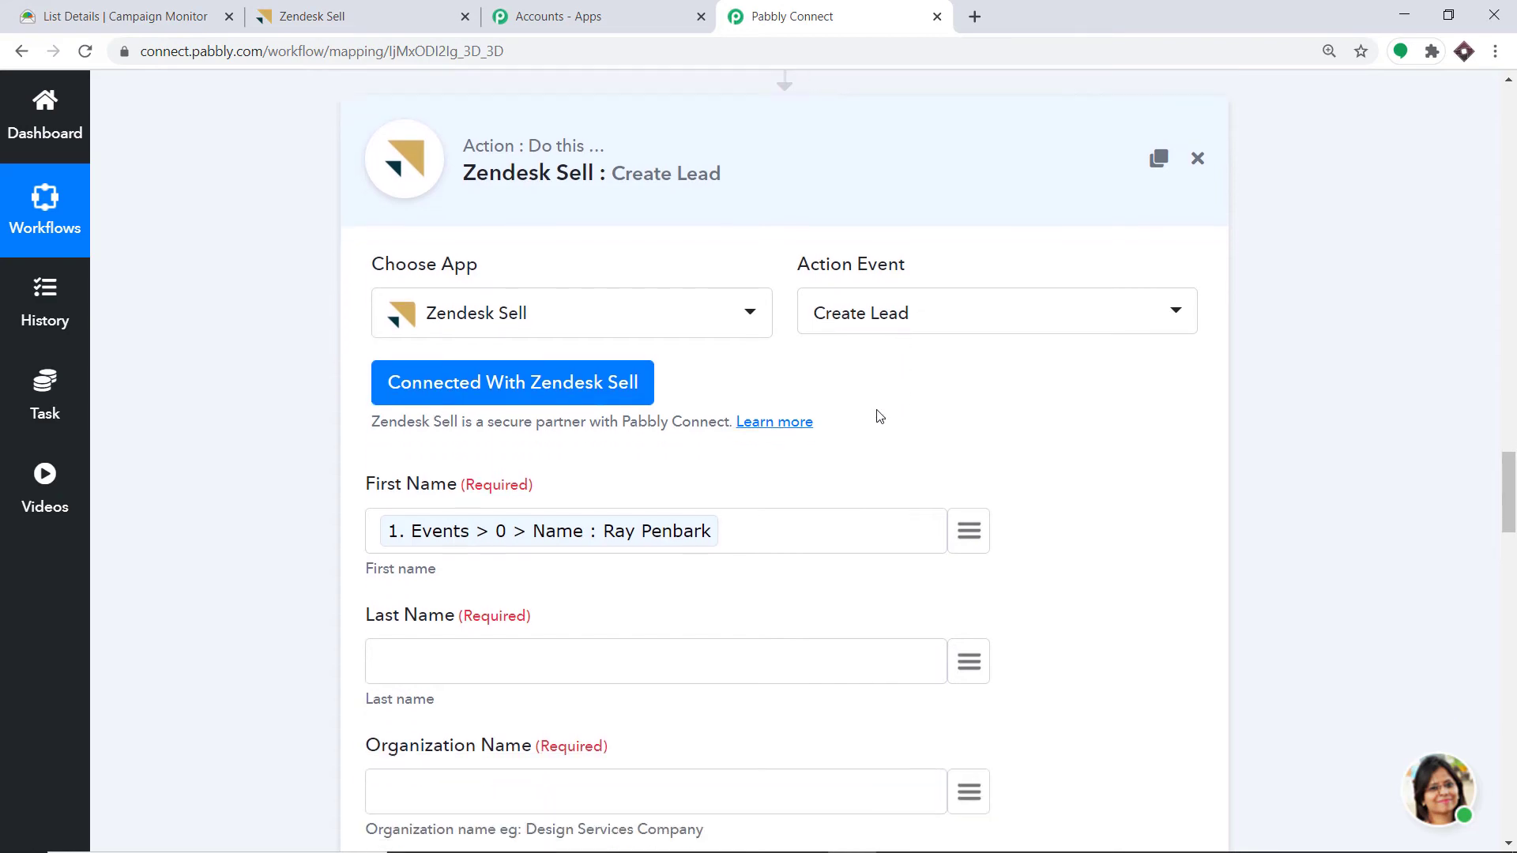
{"action": "scroll", "coordinate": [872, 411], "scroll_direction": "up", "scroll_amount": 4}
{"action": "scroll", "coordinate": [872, 412], "scroll_direction": "down", "scroll_amount": 5}
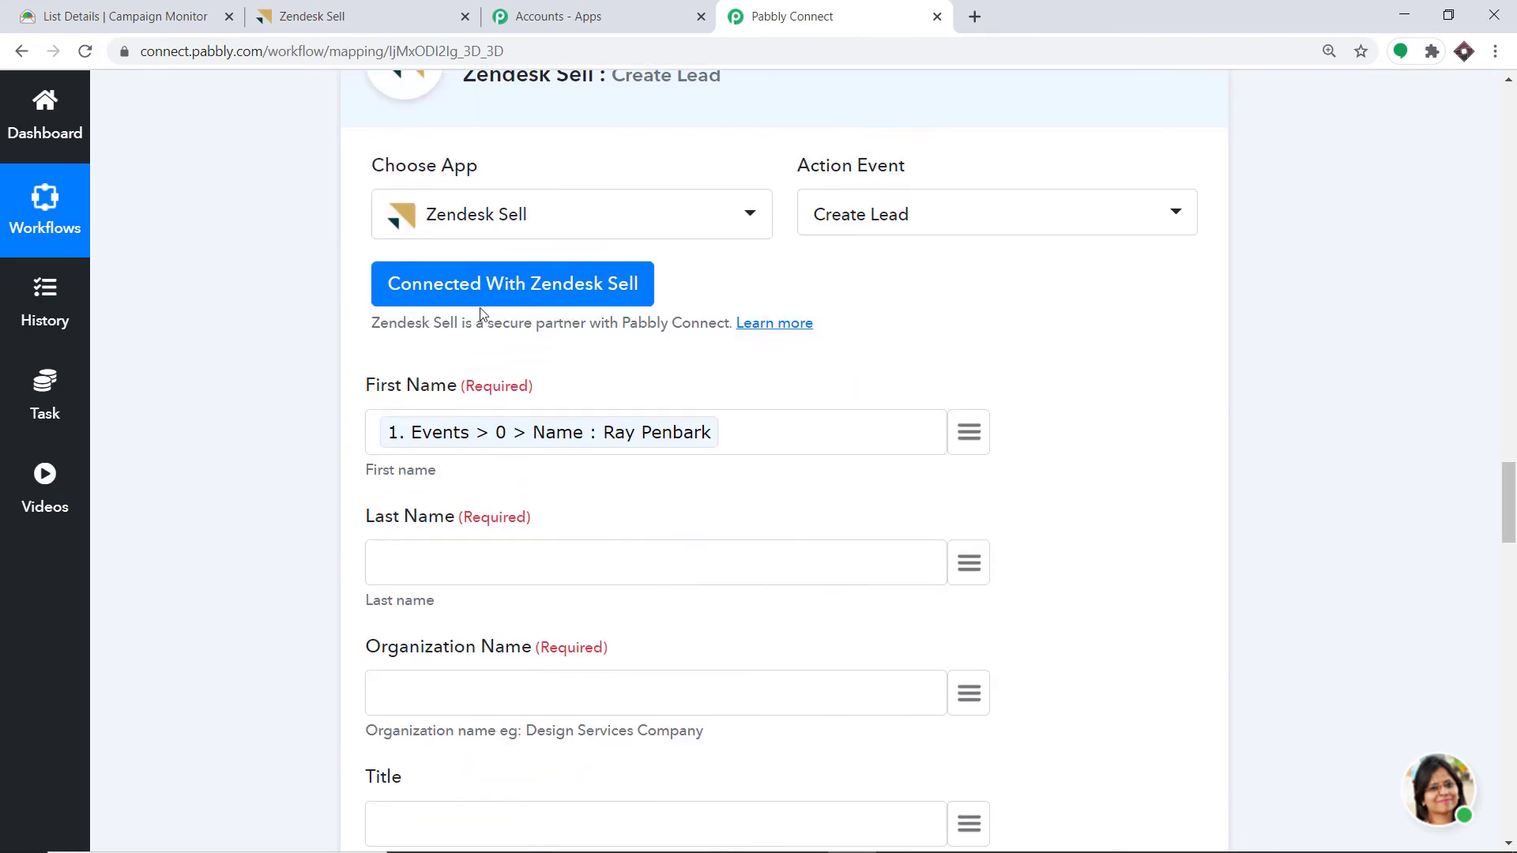
{"action": "left_click", "coordinate": [509, 295]}
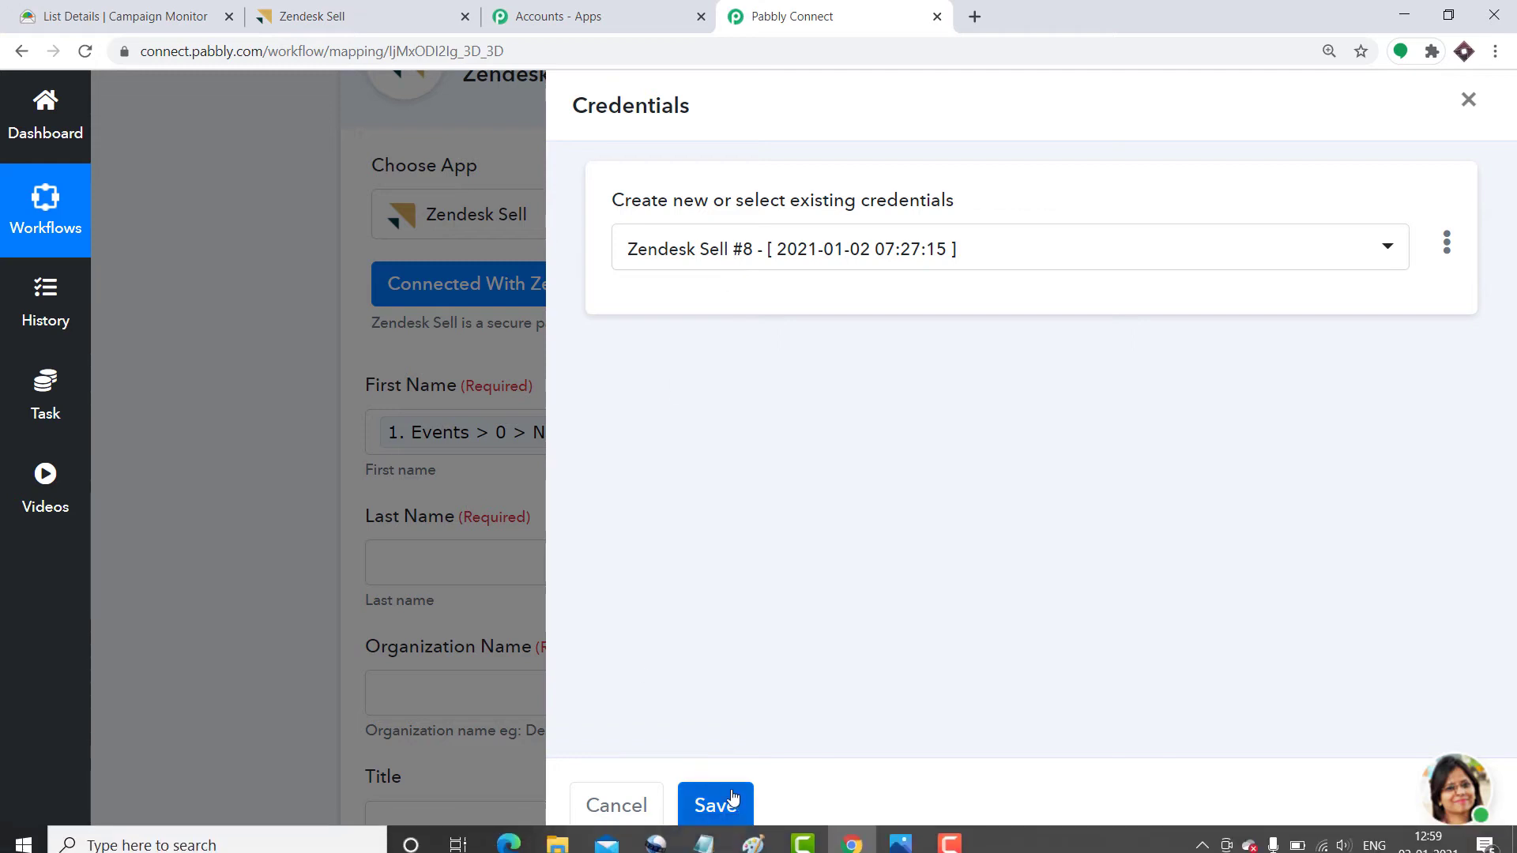
{"action": "left_click", "coordinate": [716, 804]}
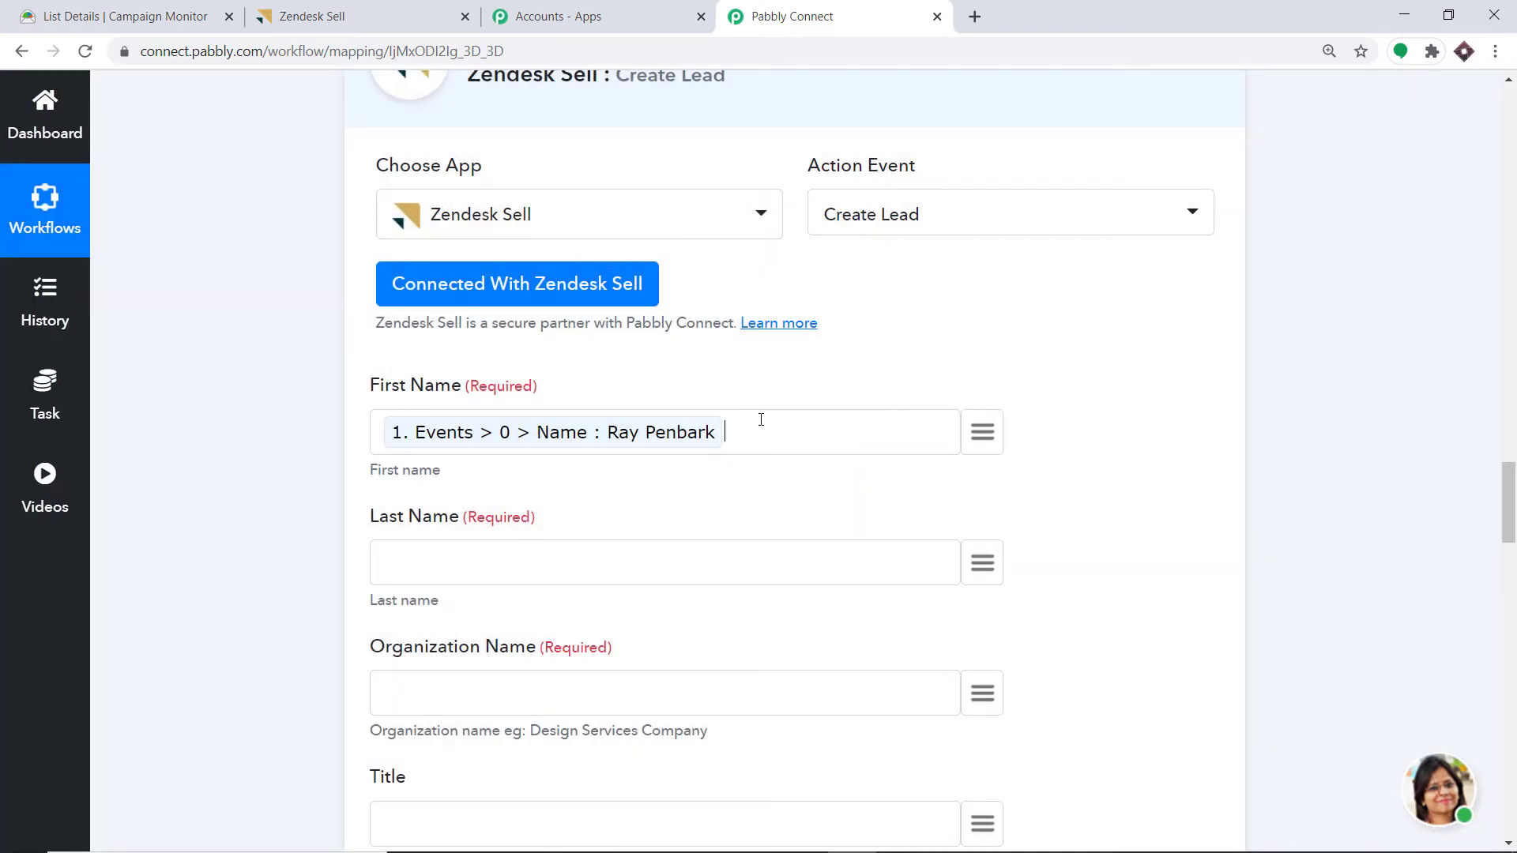
- Map First Name to split result > 0 and Last Name to result > 1
{"action": "key", "text": "BackSpace"}
{"action": "left_click", "coordinate": [980, 435]}
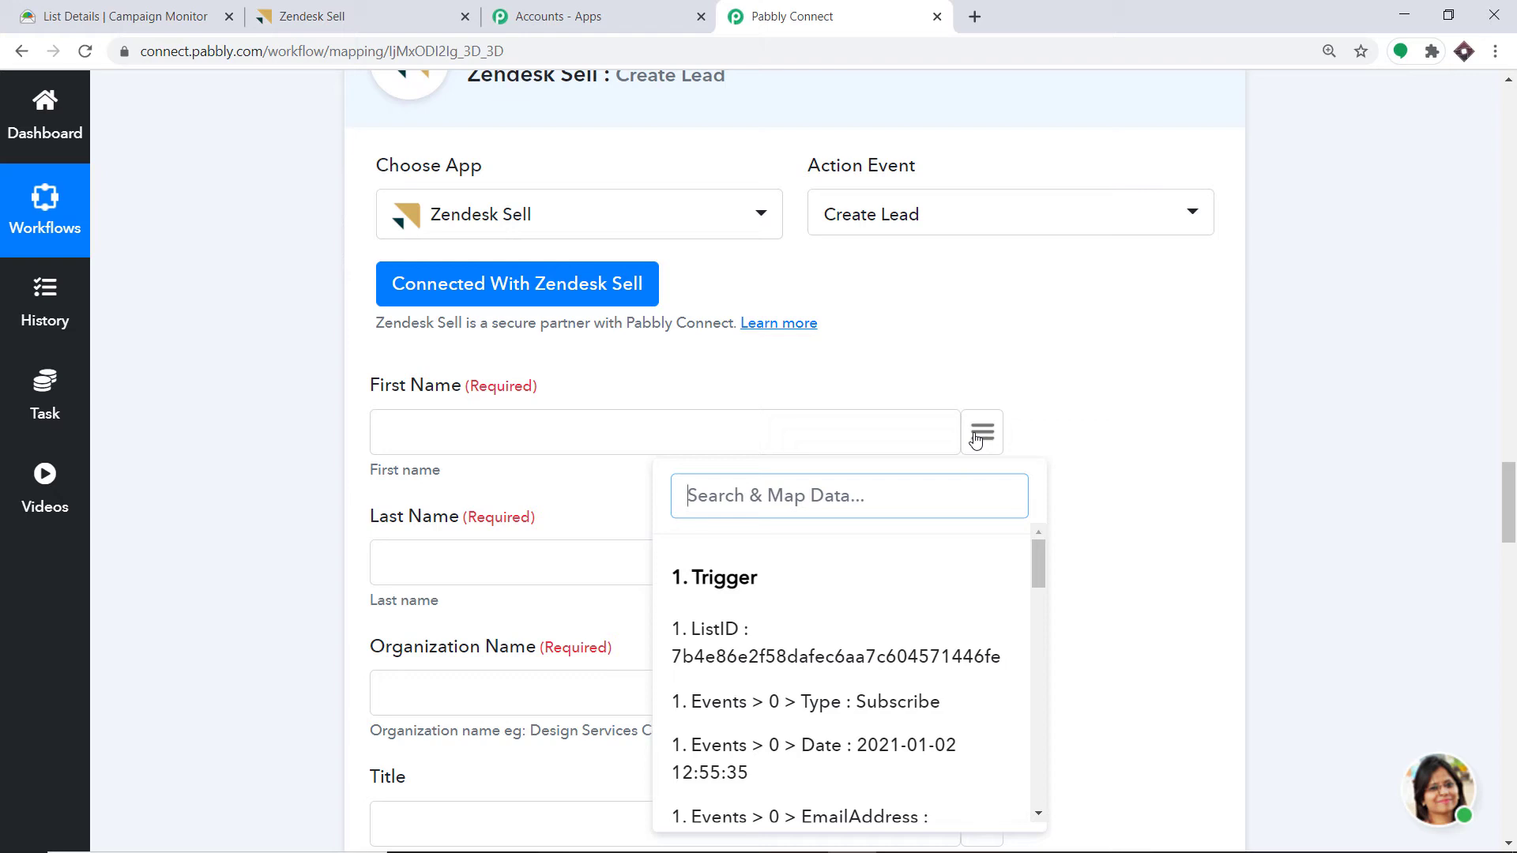
{"action": "type", "text": "ray"}
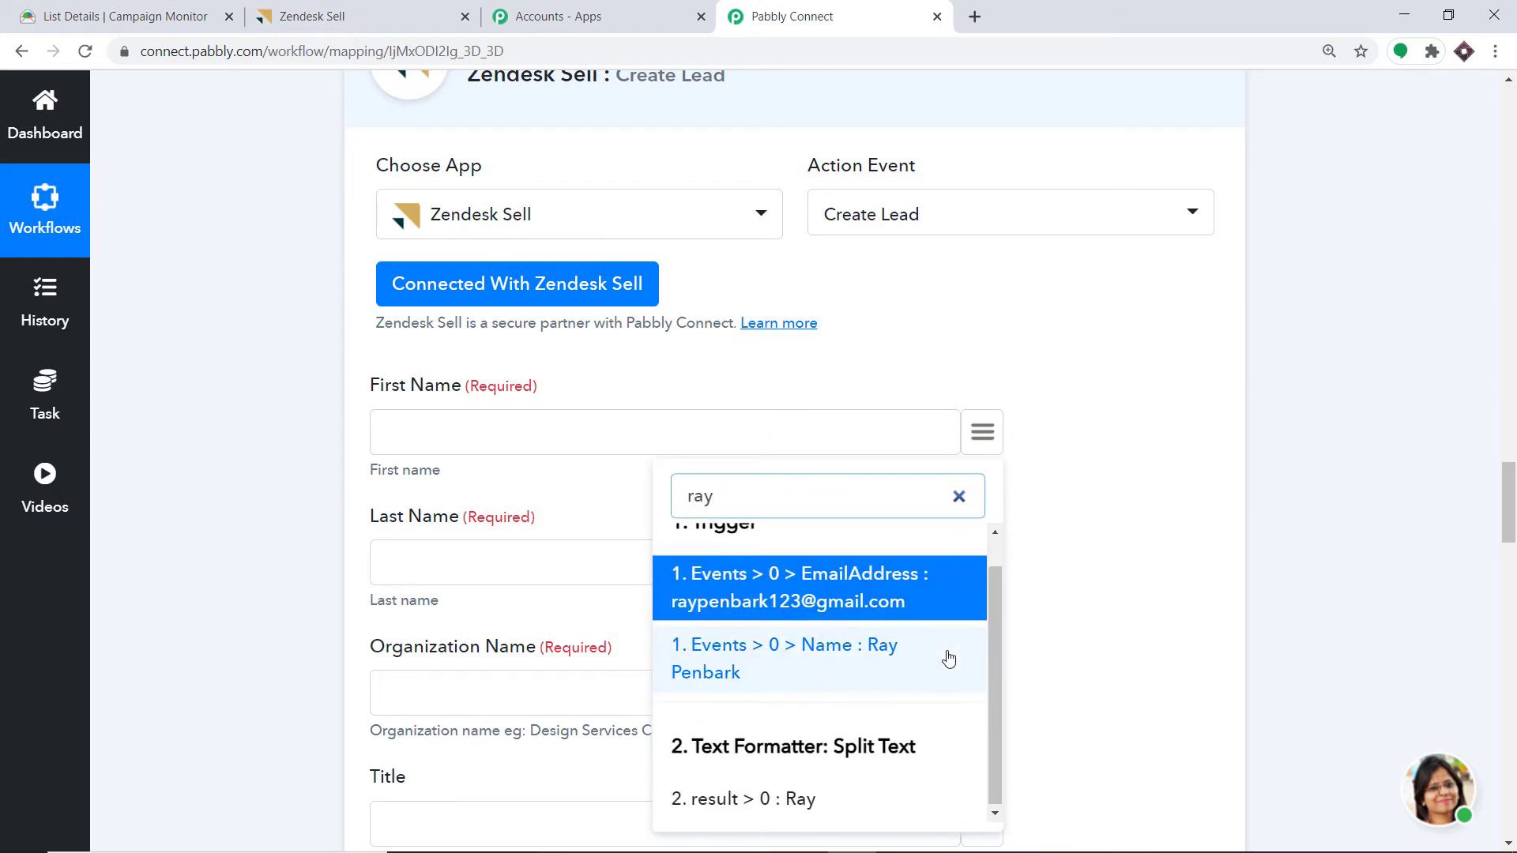
{"action": "scroll", "coordinate": [948, 661], "scroll_direction": "down", "scroll_amount": 2}
{"action": "left_click", "coordinate": [766, 708]}
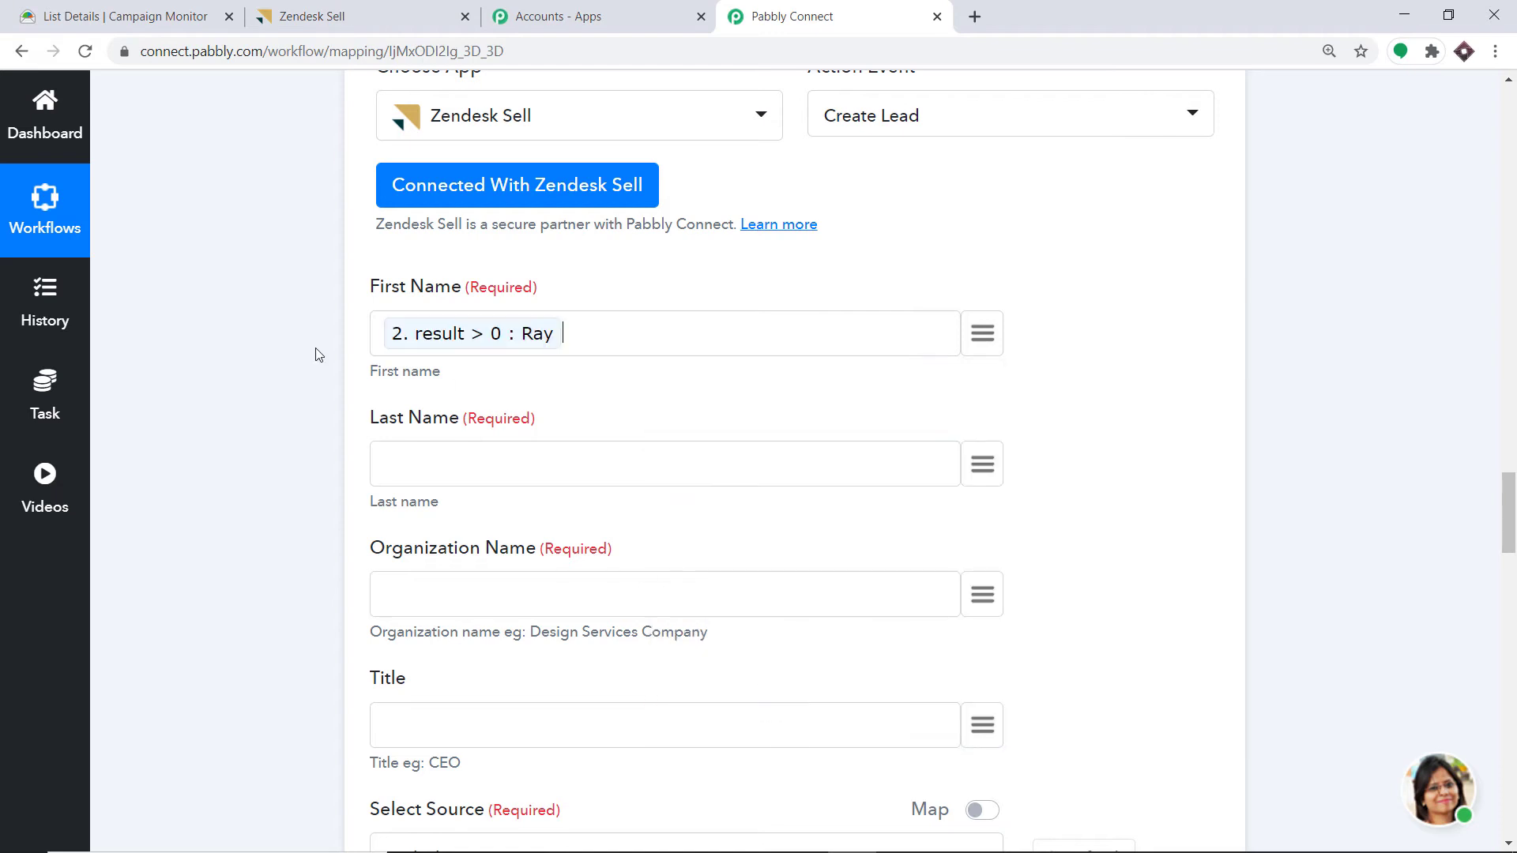
{"action": "left_click", "coordinate": [985, 468]}
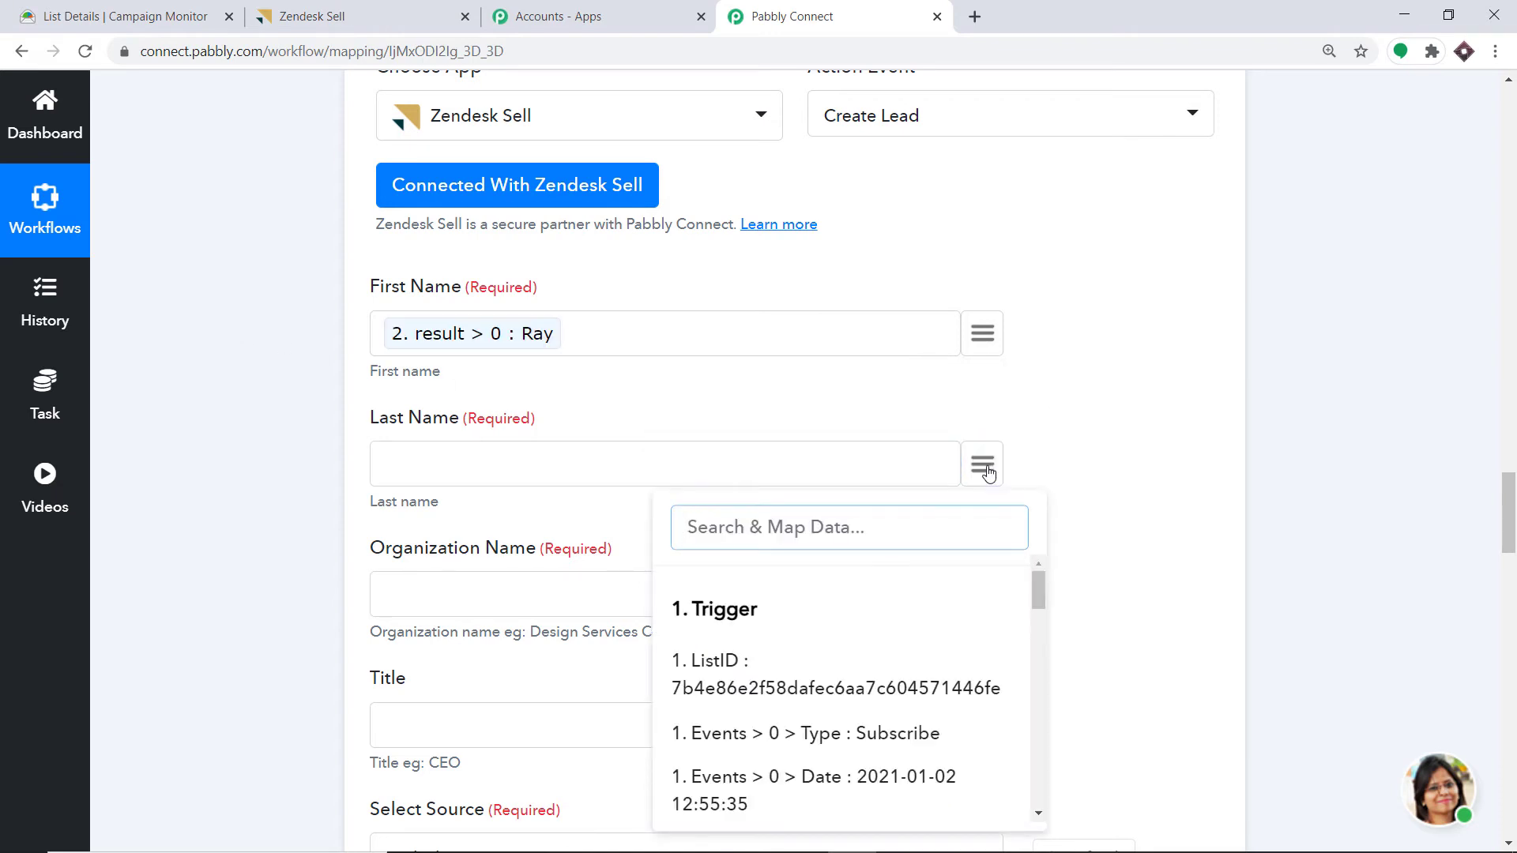
{"action": "type", "text": "pen"}
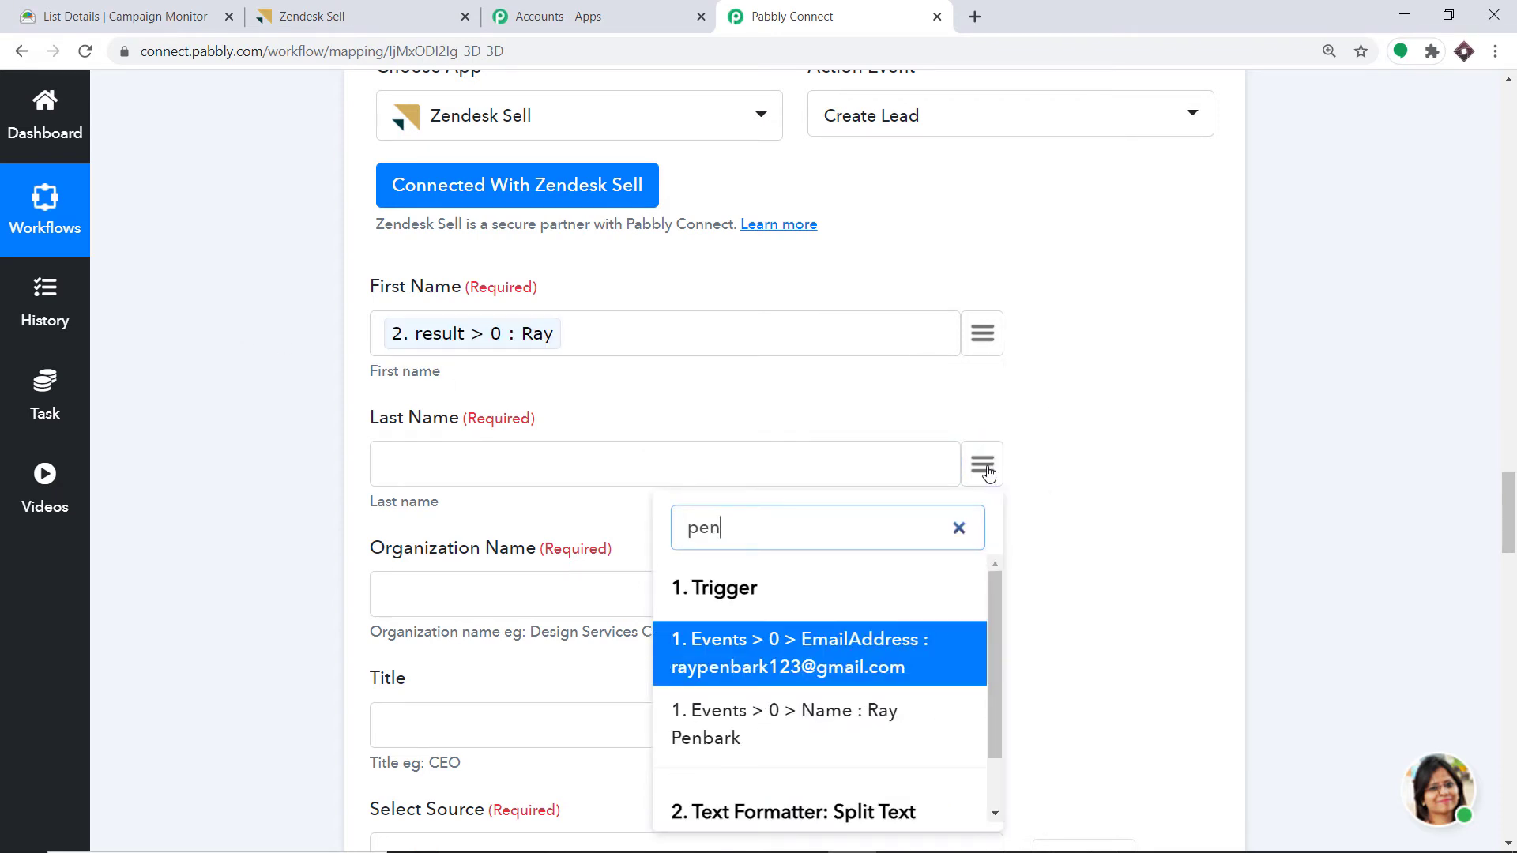
{"action": "type", "text": "bar"}
{"action": "scroll", "coordinate": [948, 711], "scroll_direction": "down", "scroll_amount": 3}
{"action": "left_click", "coordinate": [806, 640]}
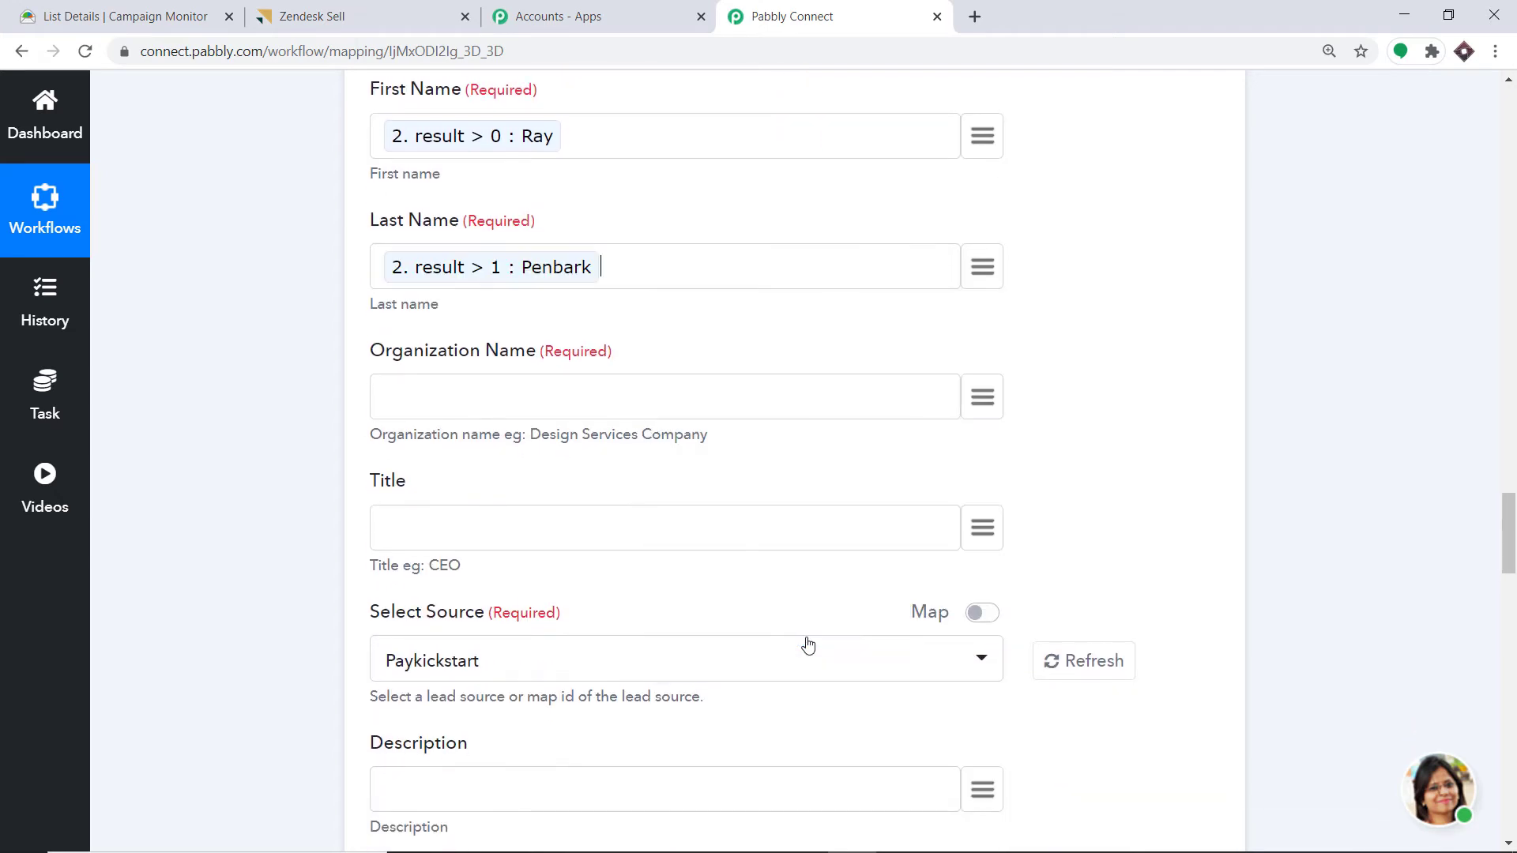
- Map Organization Name to the trigger's Tesla custom field value
{"action": "left_click", "coordinate": [990, 406]}
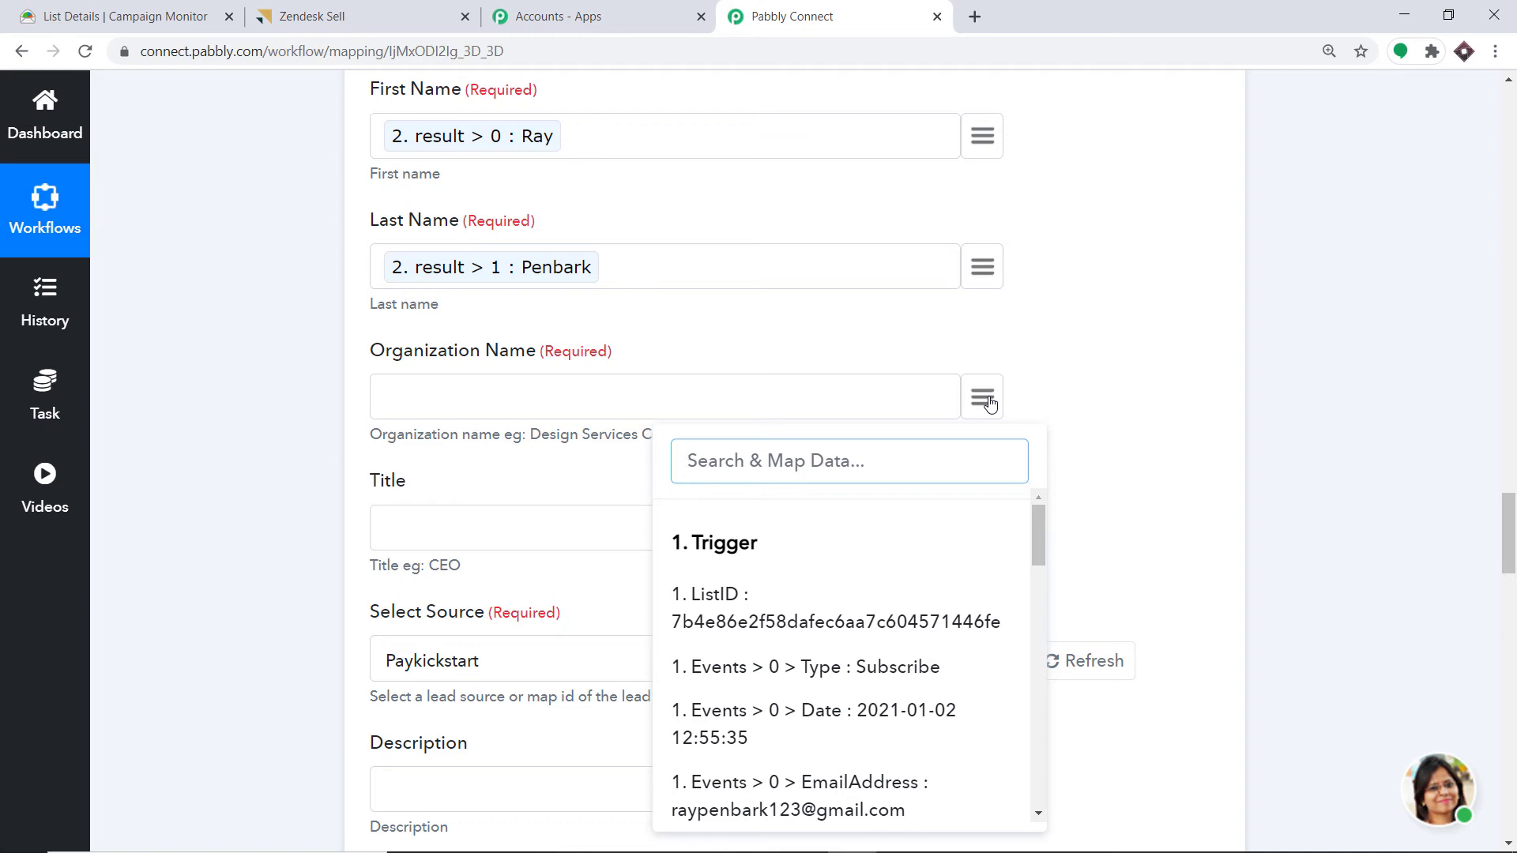
{"action": "type", "text": "orh"}
{"action": "key", "text": "BackSpace"}
{"action": "key", "text": "BackSpace"}
{"action": "key", "text": "BackSpace"}
{"action": "type", "text": "tes"}
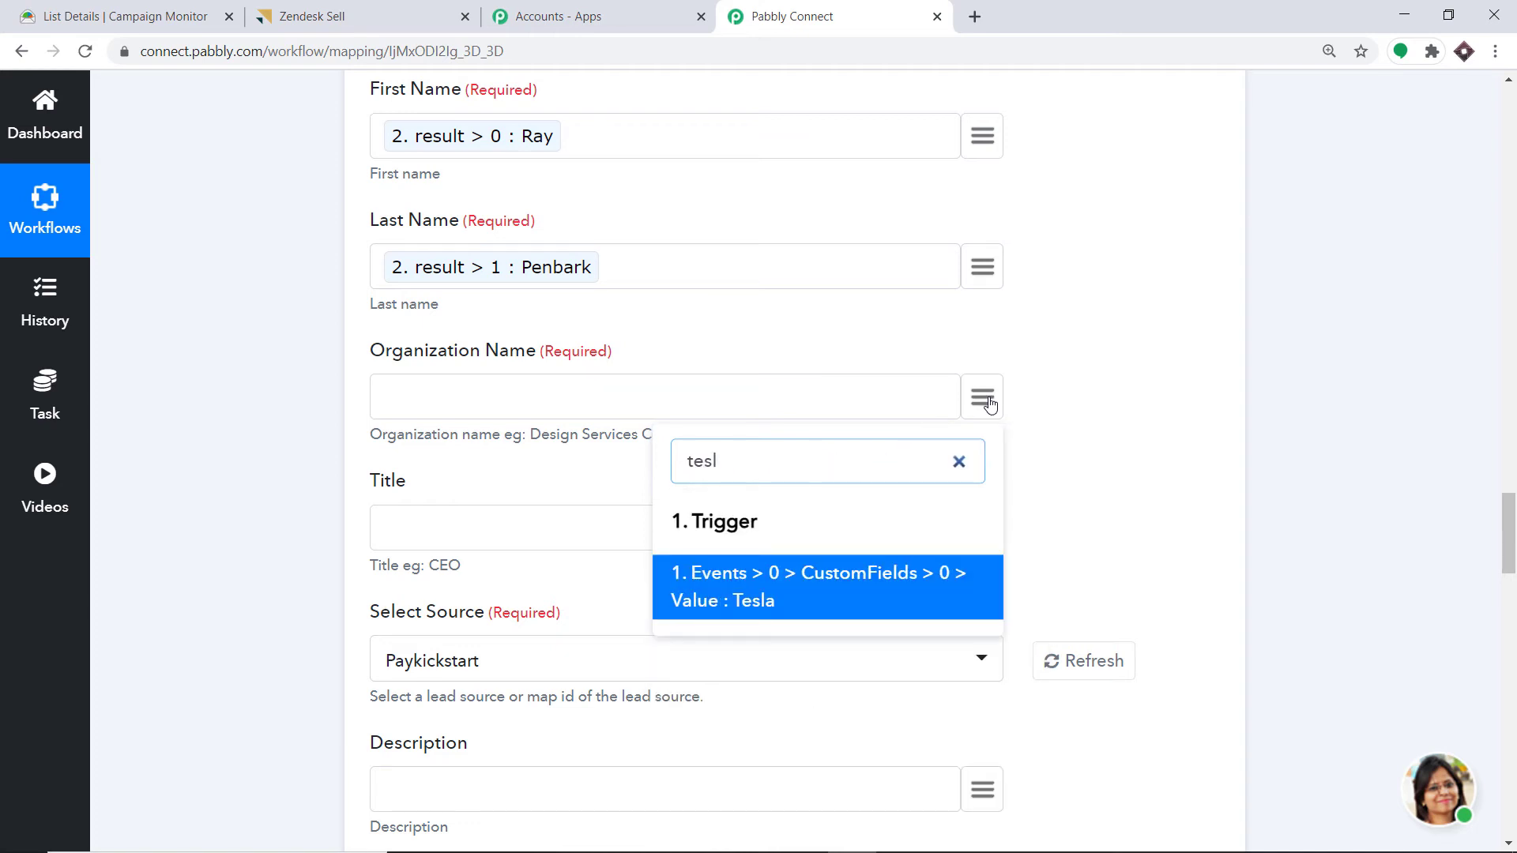
{"action": "type", "text": "l"}
{"action": "left_click", "coordinate": [817, 586]}
{"action": "scroll", "coordinate": [755, 464], "scroll_direction": "down", "scroll_amount": 3}
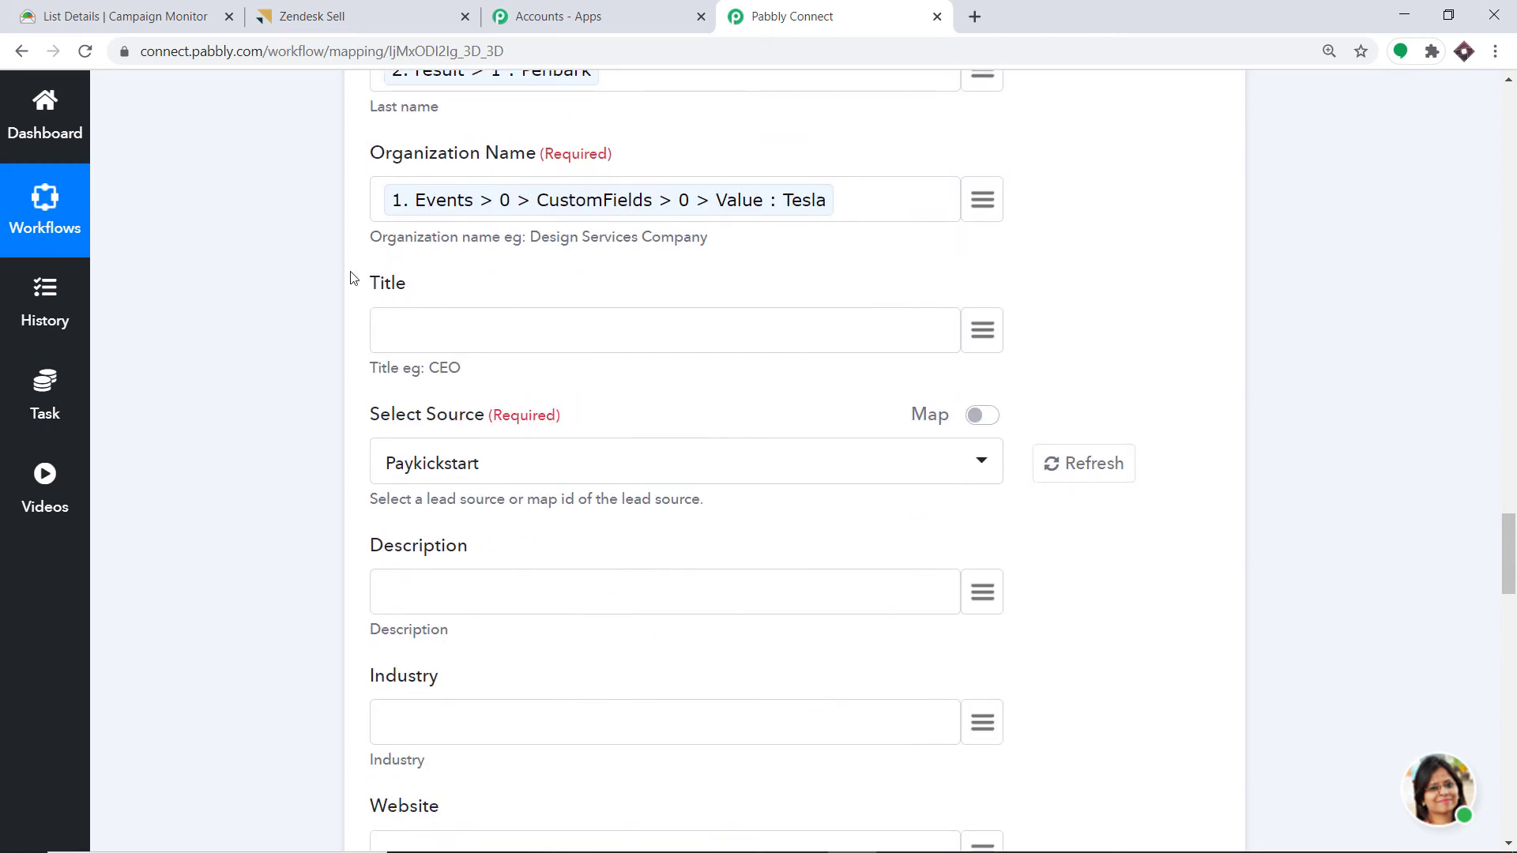
{"action": "scroll", "coordinate": [609, 308], "scroll_direction": "down", "scroll_amount": 1}
{"action": "scroll", "coordinate": [462, 276], "scroll_direction": "up", "scroll_amount": 1}
{"action": "scroll", "coordinate": [378, 323], "scroll_direction": "down", "scroll_amount": 1}
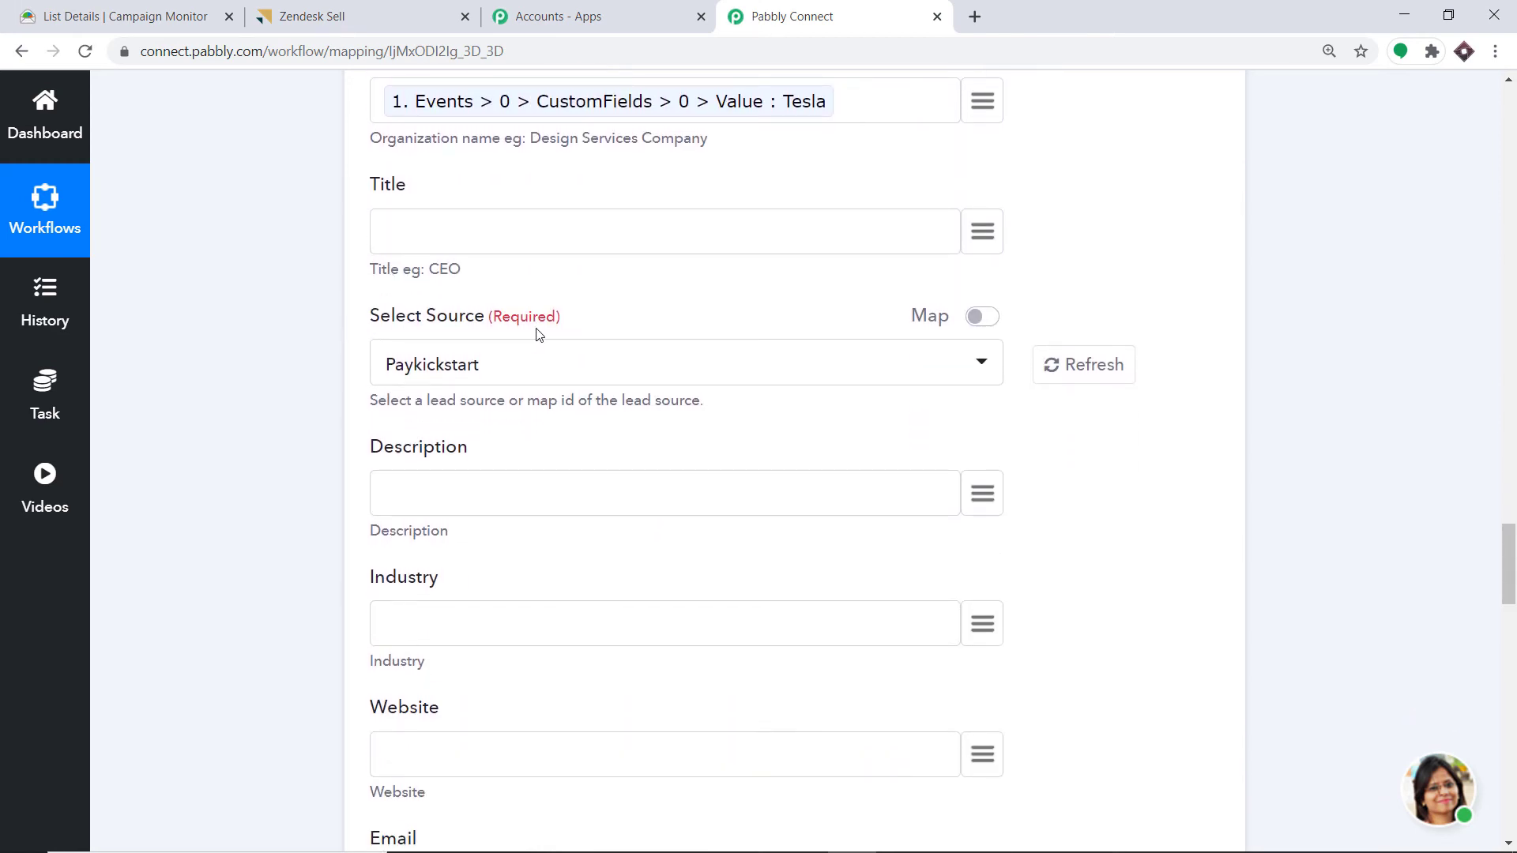
- Browse the lead source options, leaving Paykickstart selected, then bring up the Zendesk Sell dashboard
{"action": "left_click", "coordinate": [441, 365]}
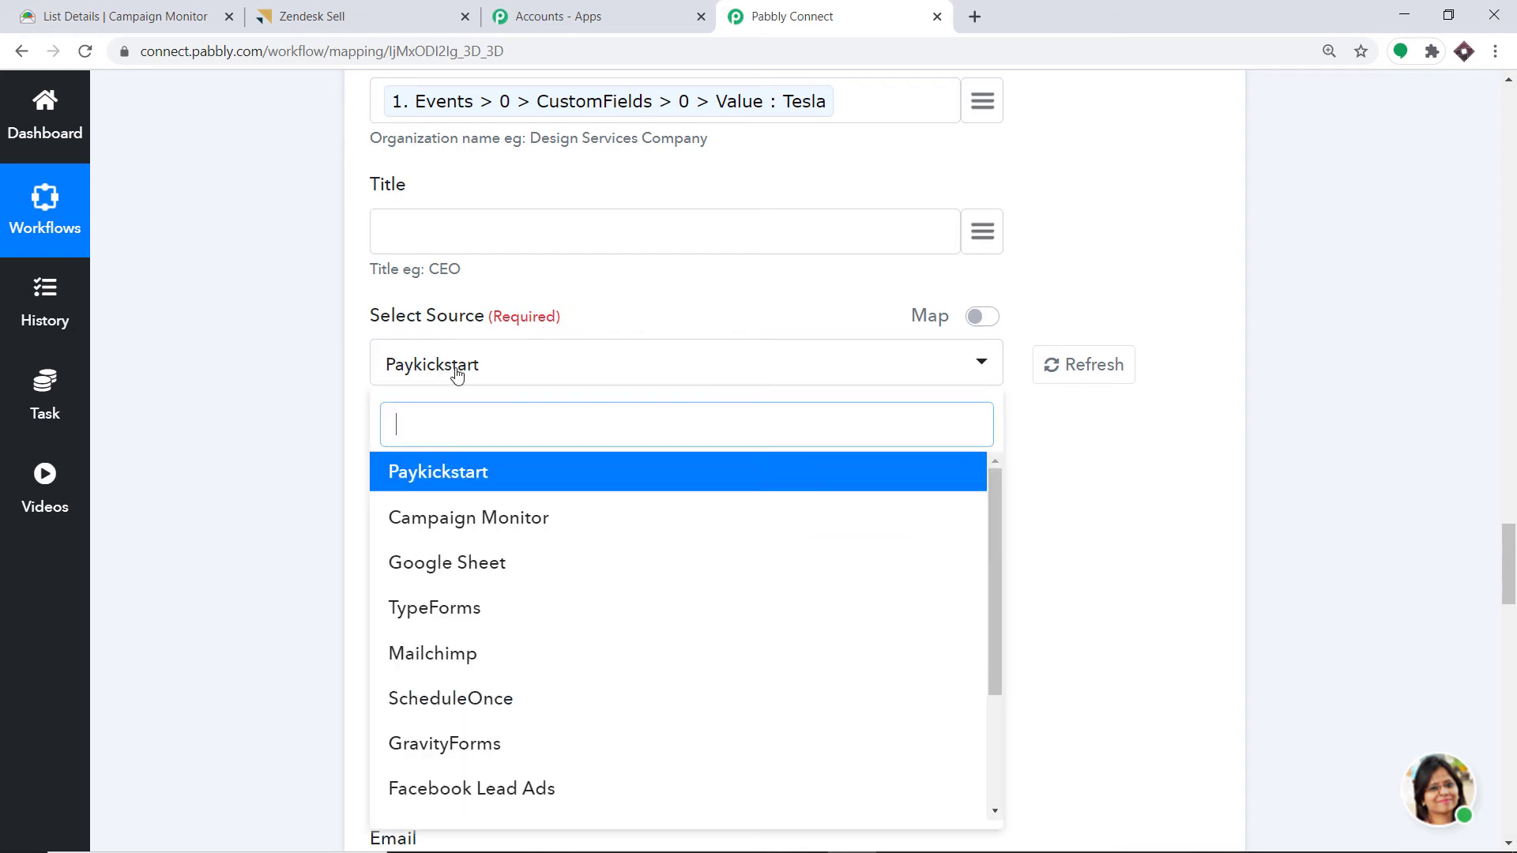
{"action": "scroll", "coordinate": [647, 569], "scroll_direction": "down", "scroll_amount": 5}
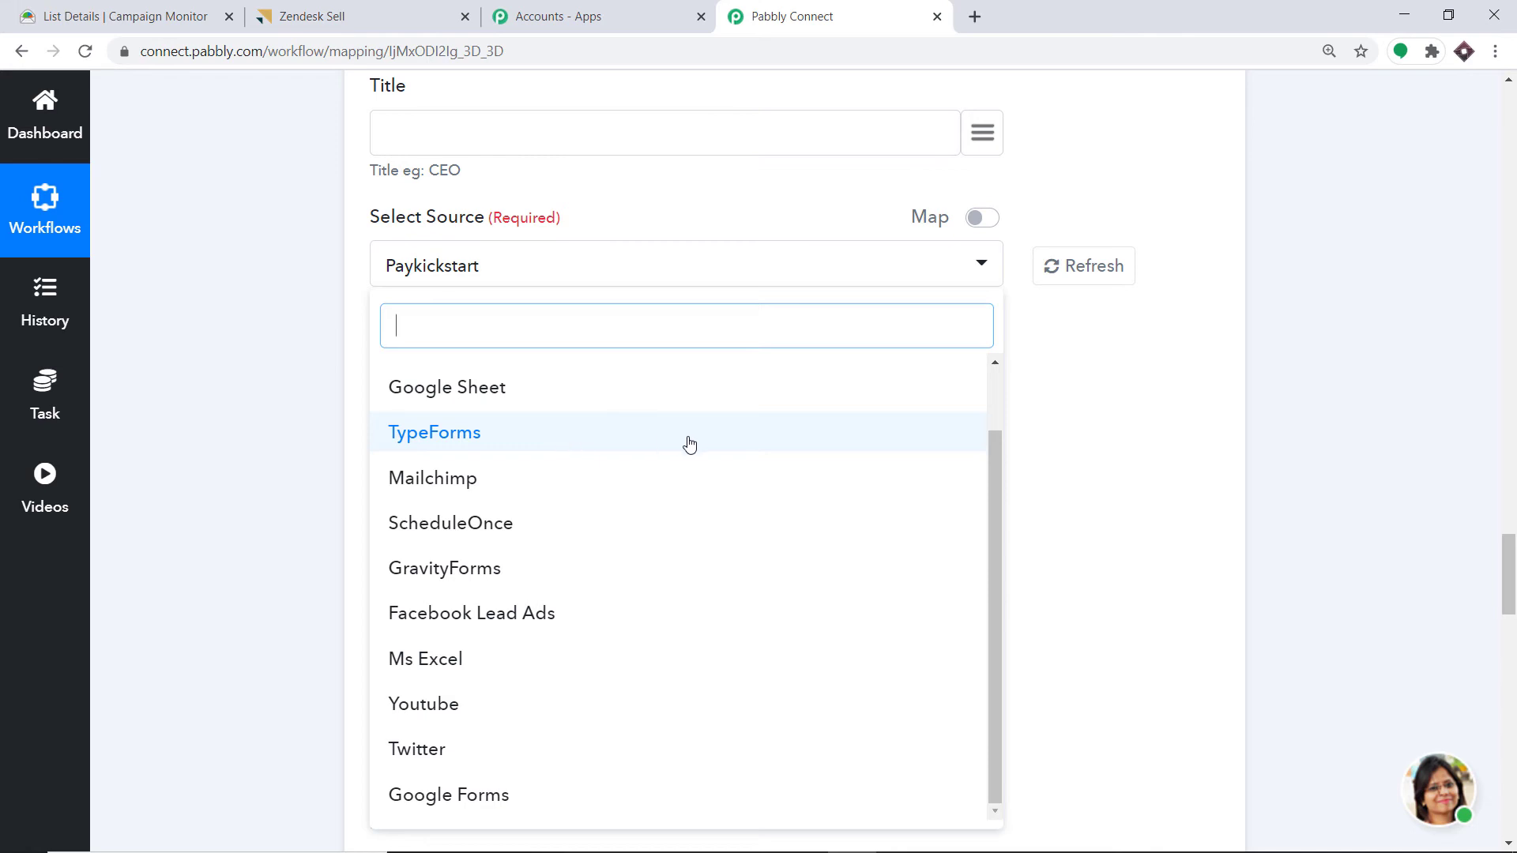
{"action": "scroll", "coordinate": [559, 478], "scroll_direction": "up", "scroll_amount": 1}
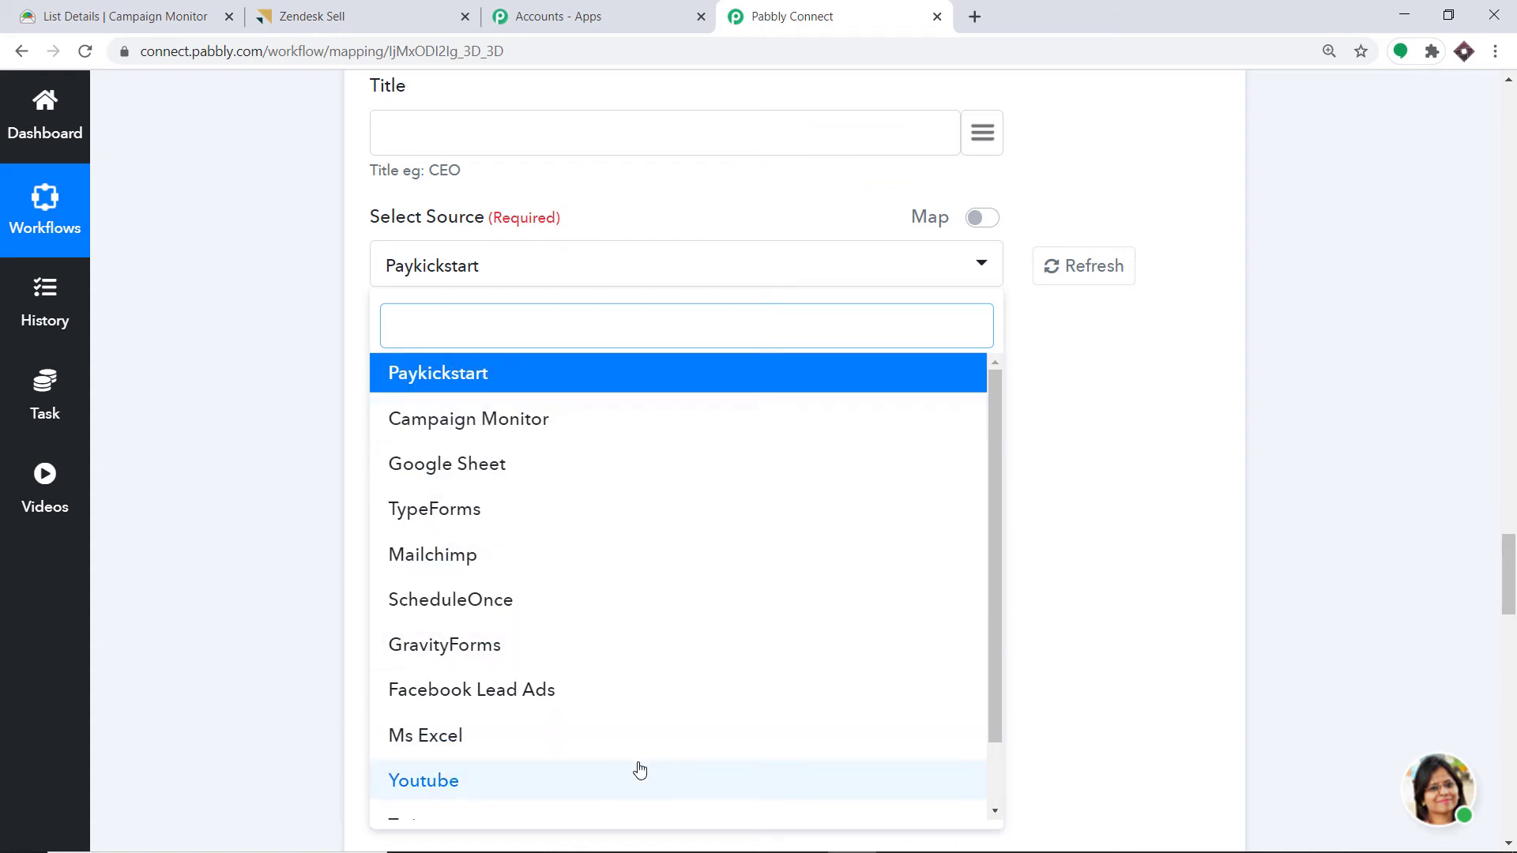
{"action": "left_click", "coordinate": [374, 6]}
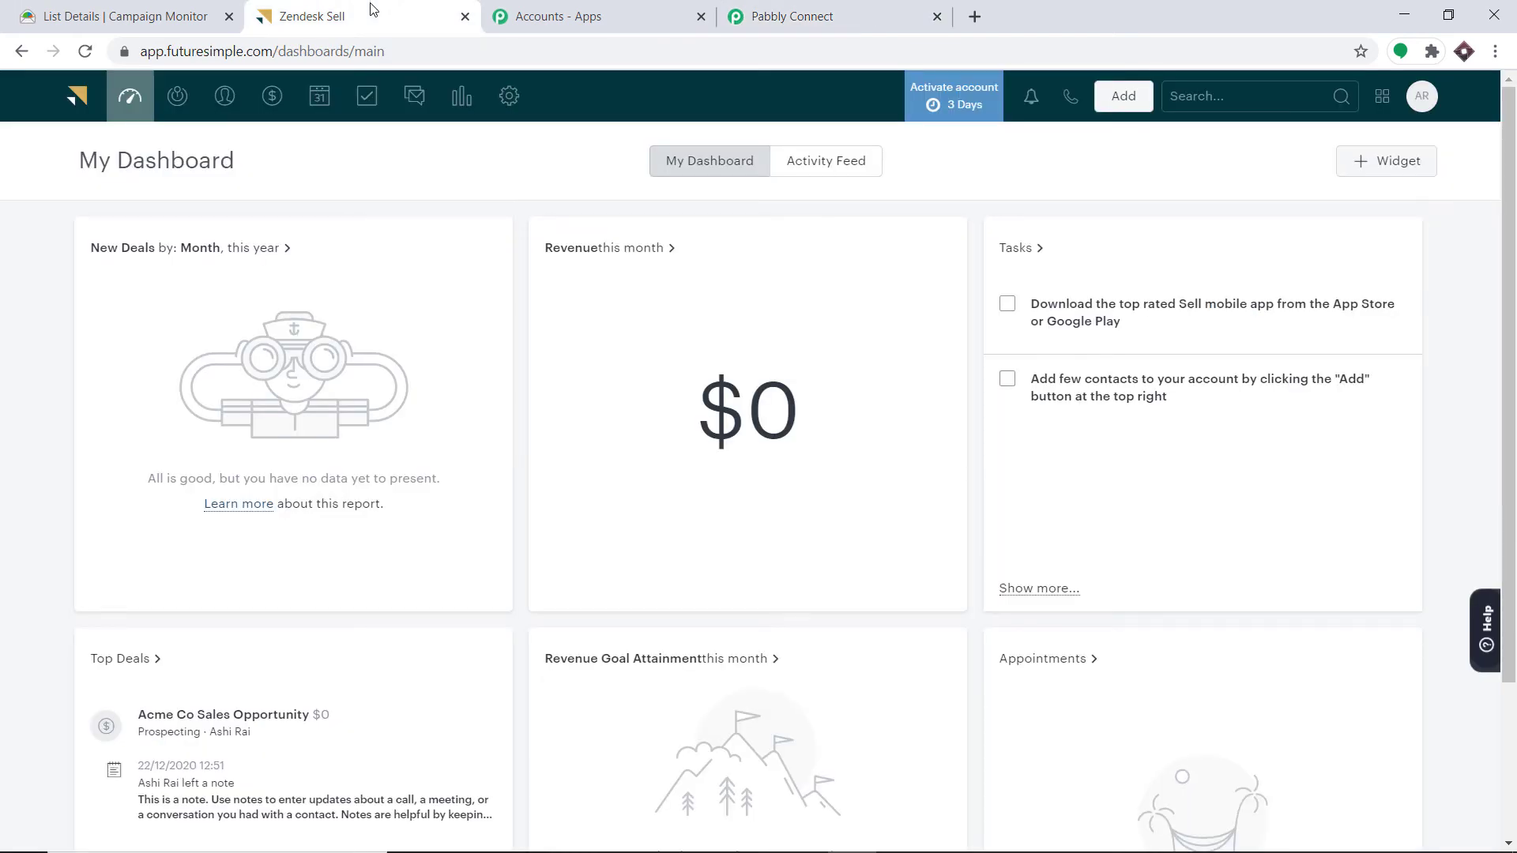
- View Zendesk Sell's Lead Sources settings, listing Campaign Monitor, Paykickstart and Youtube, before heading back
{"action": "left_click", "coordinate": [509, 99]}
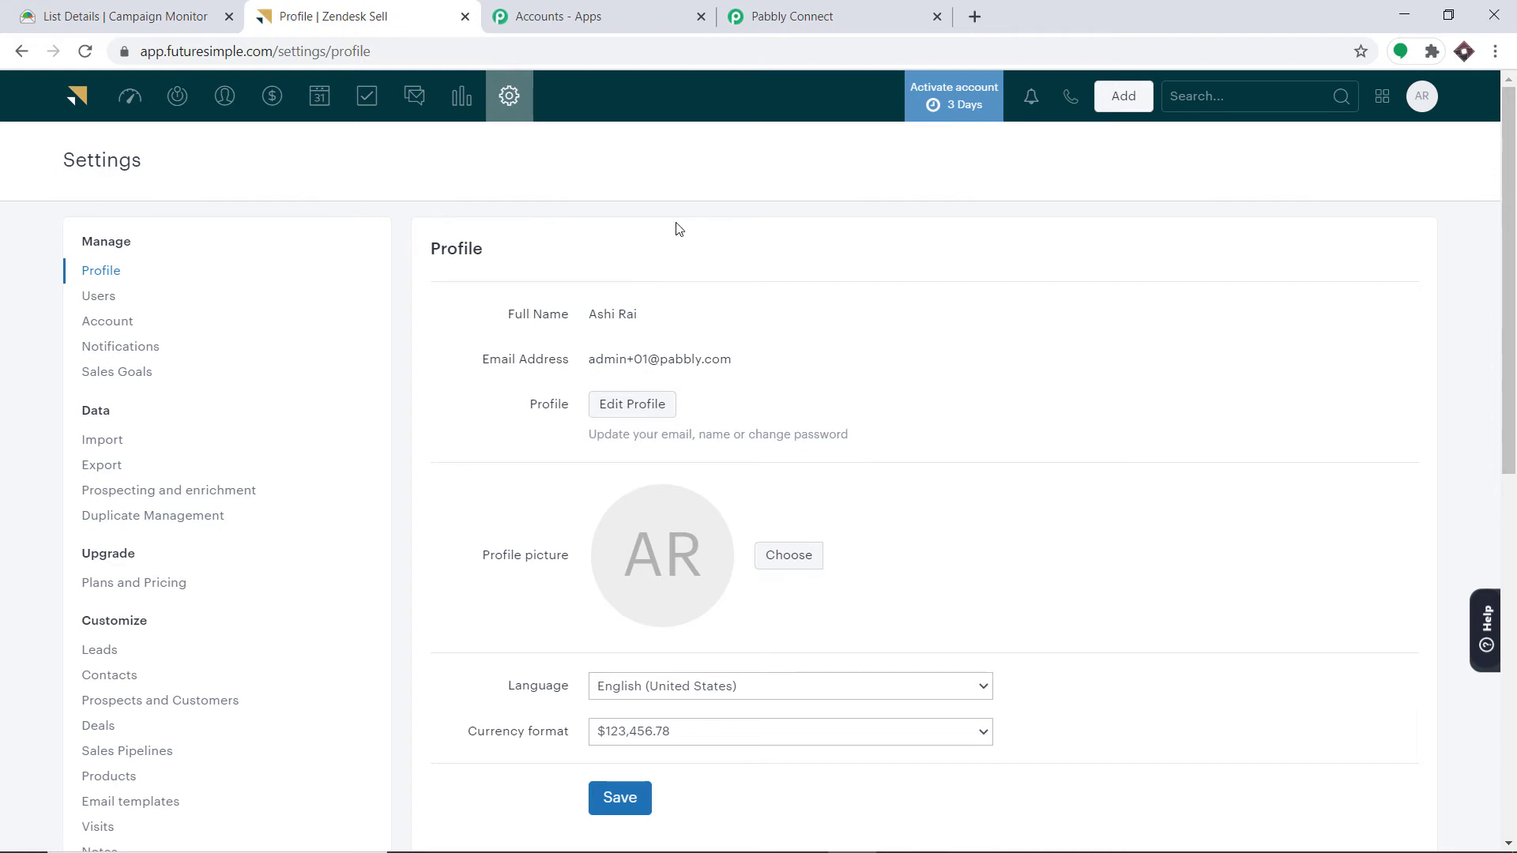
{"action": "scroll", "coordinate": [158, 340], "scroll_direction": "down", "scroll_amount": 4}
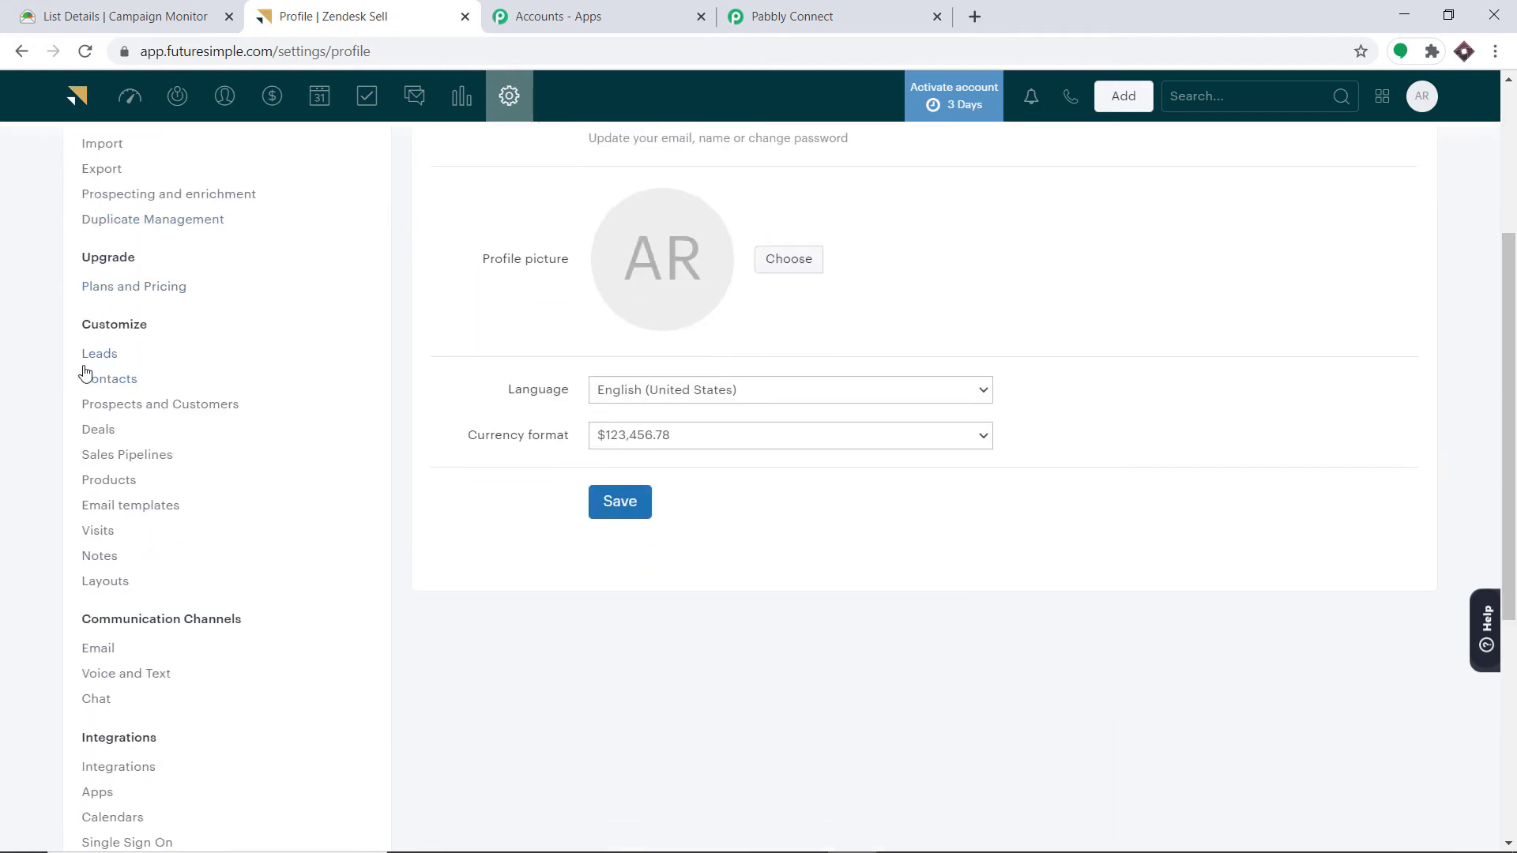
{"action": "left_click", "coordinate": [108, 363]}
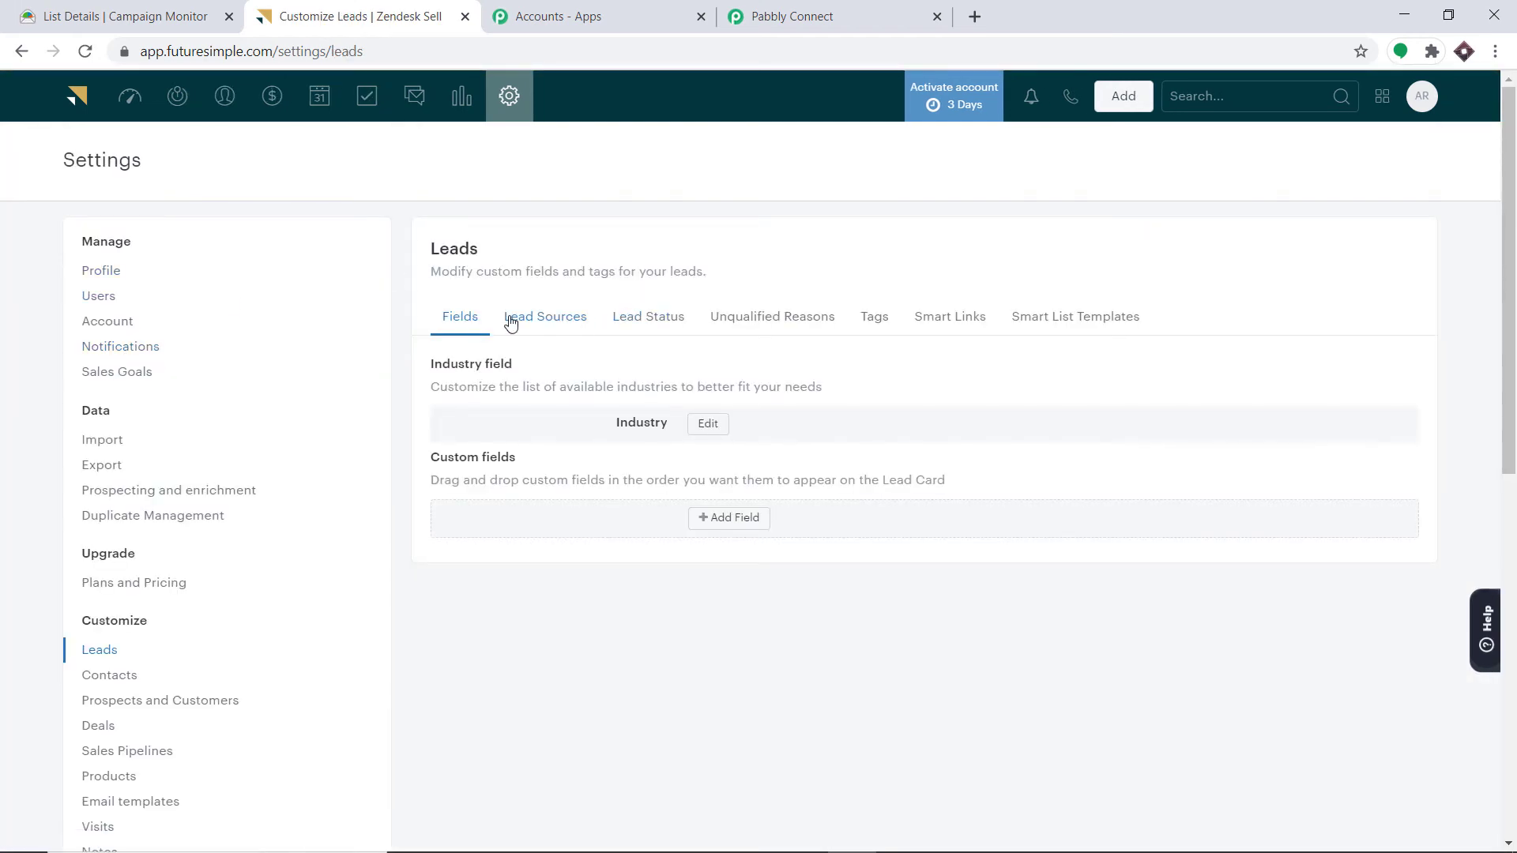
{"action": "left_click", "coordinate": [553, 324]}
{"action": "scroll", "coordinate": [619, 350], "scroll_direction": "down", "scroll_amount": 4}
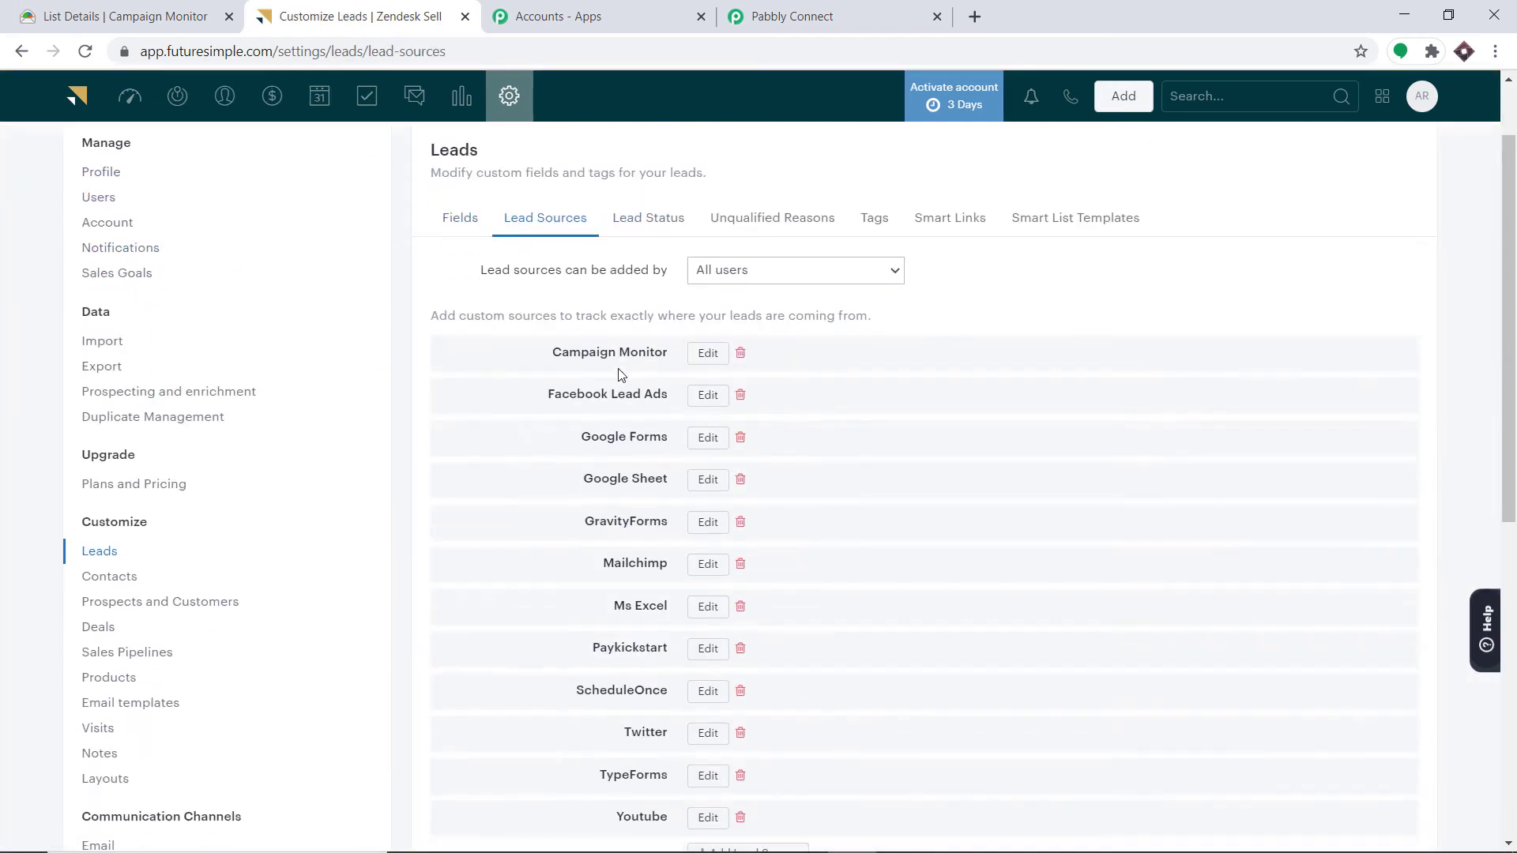
{"action": "scroll", "coordinate": [662, 354], "scroll_direction": "up", "scroll_amount": 1}
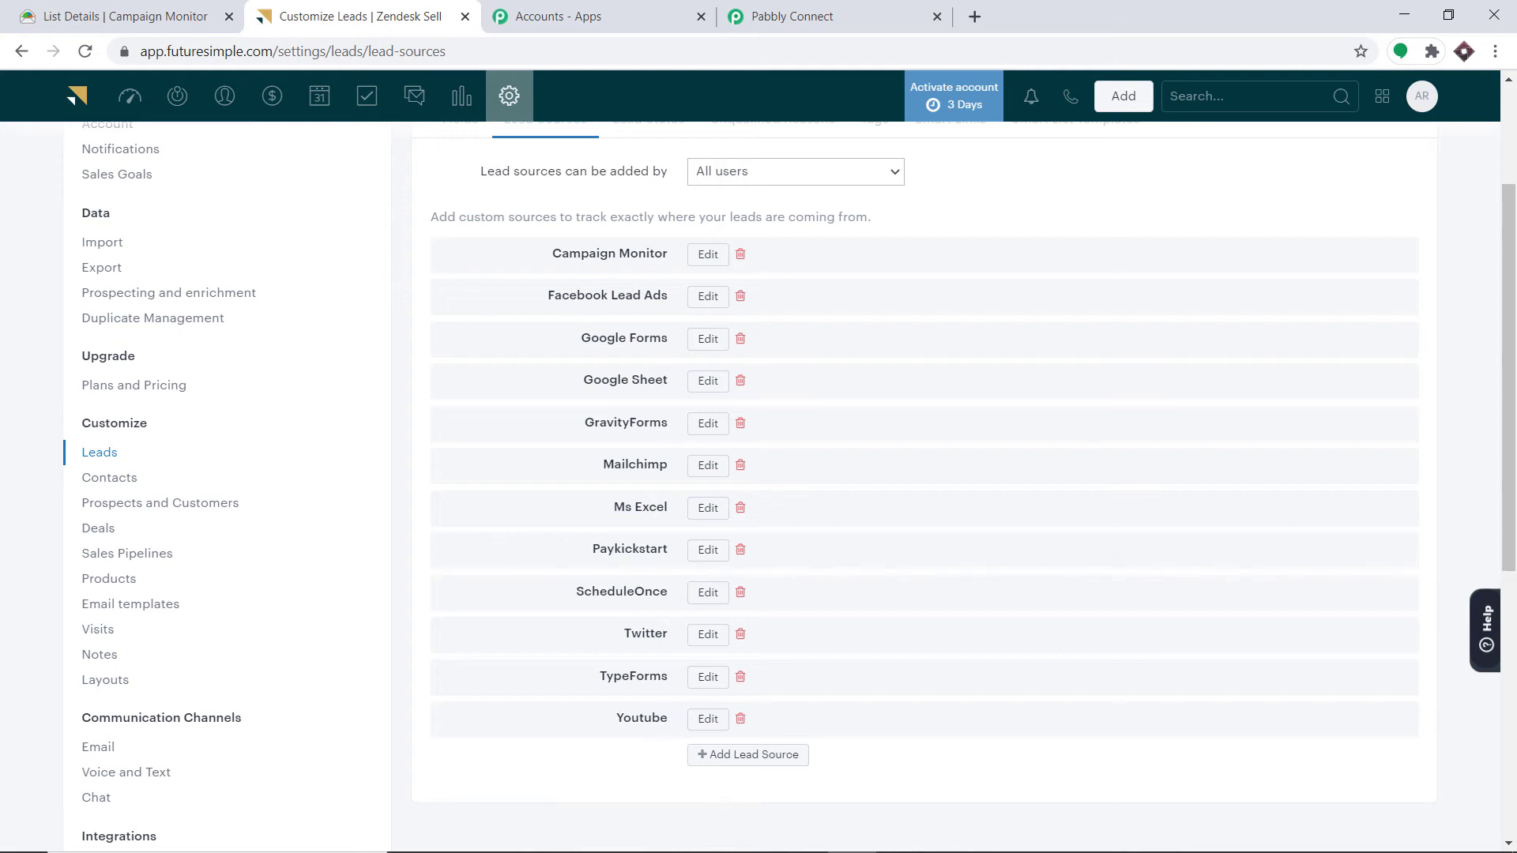
{"action": "left_click", "coordinate": [792, 16]}
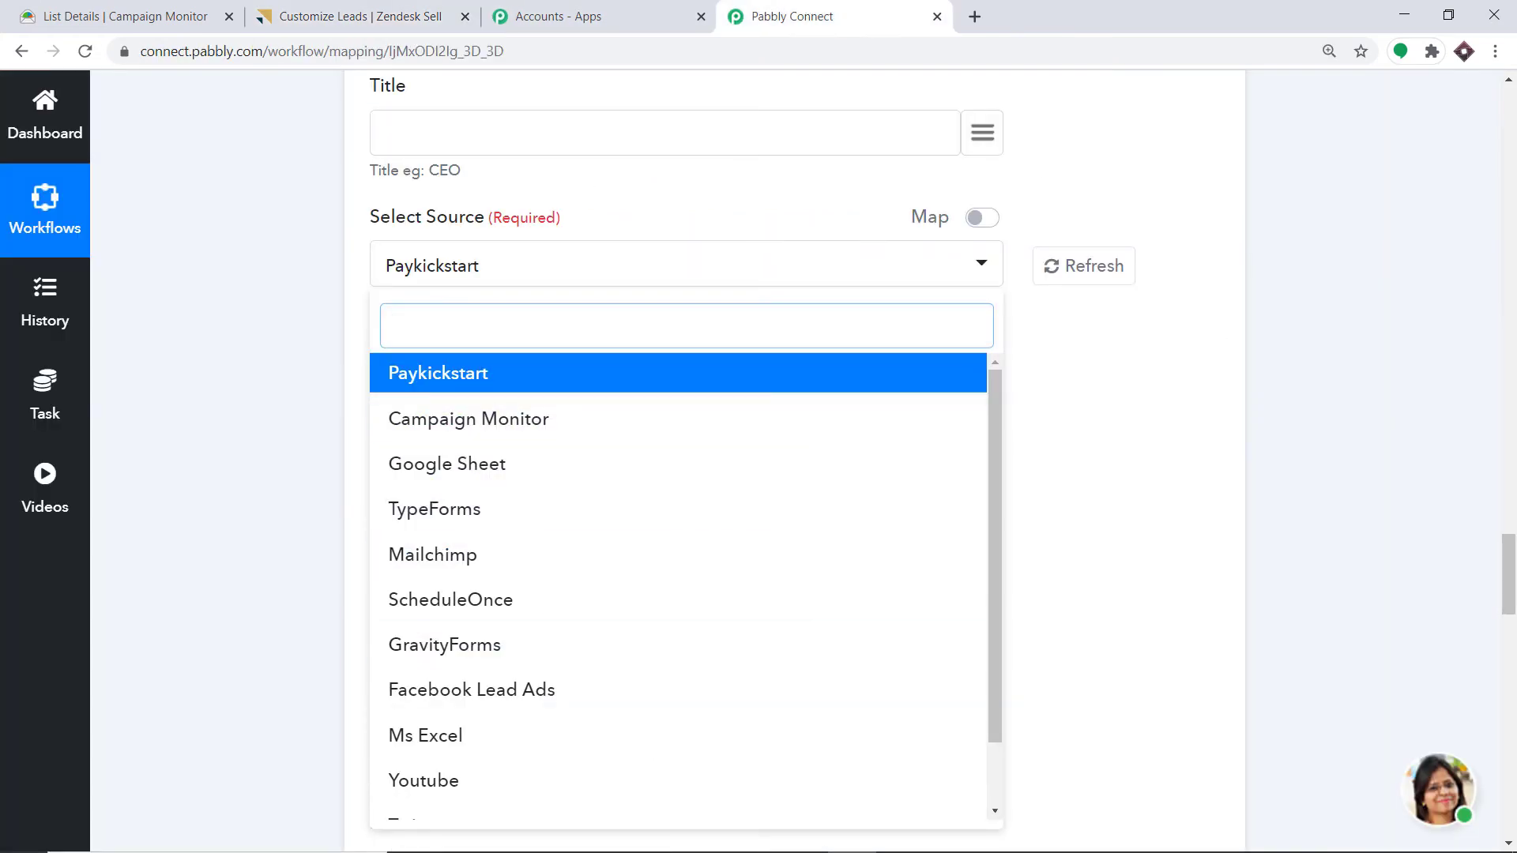
- Add Quora as a Zendesk Sell lead source, then refresh the source options in Pabbly Connect
{"action": "left_click", "coordinate": [353, 9]}
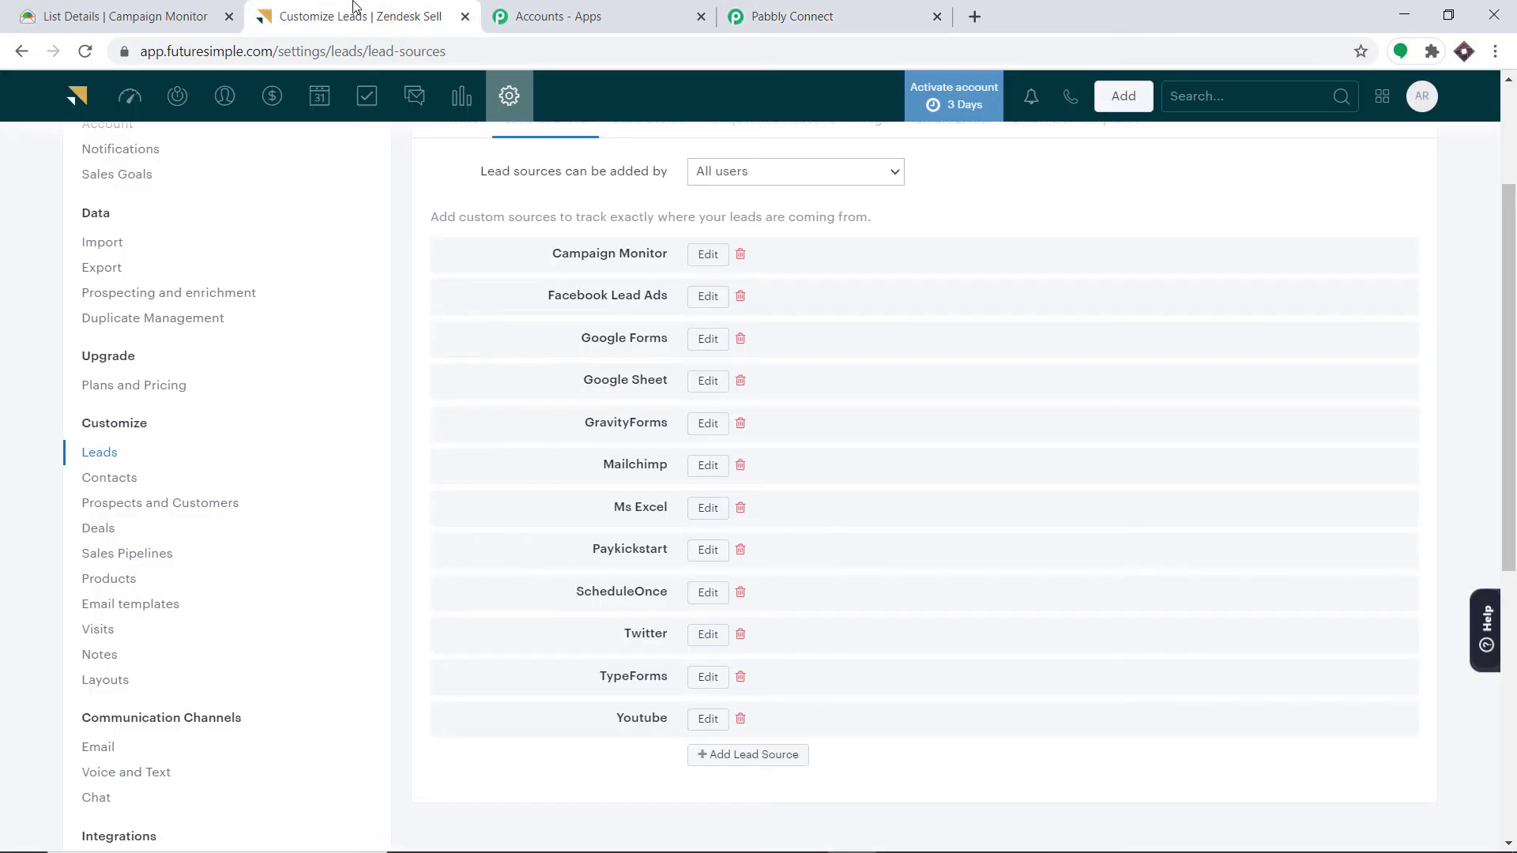
{"action": "left_click", "coordinate": [768, 757]}
{"action": "scroll", "coordinate": [1514, 585], "scroll_direction": "down", "scroll_amount": 3}
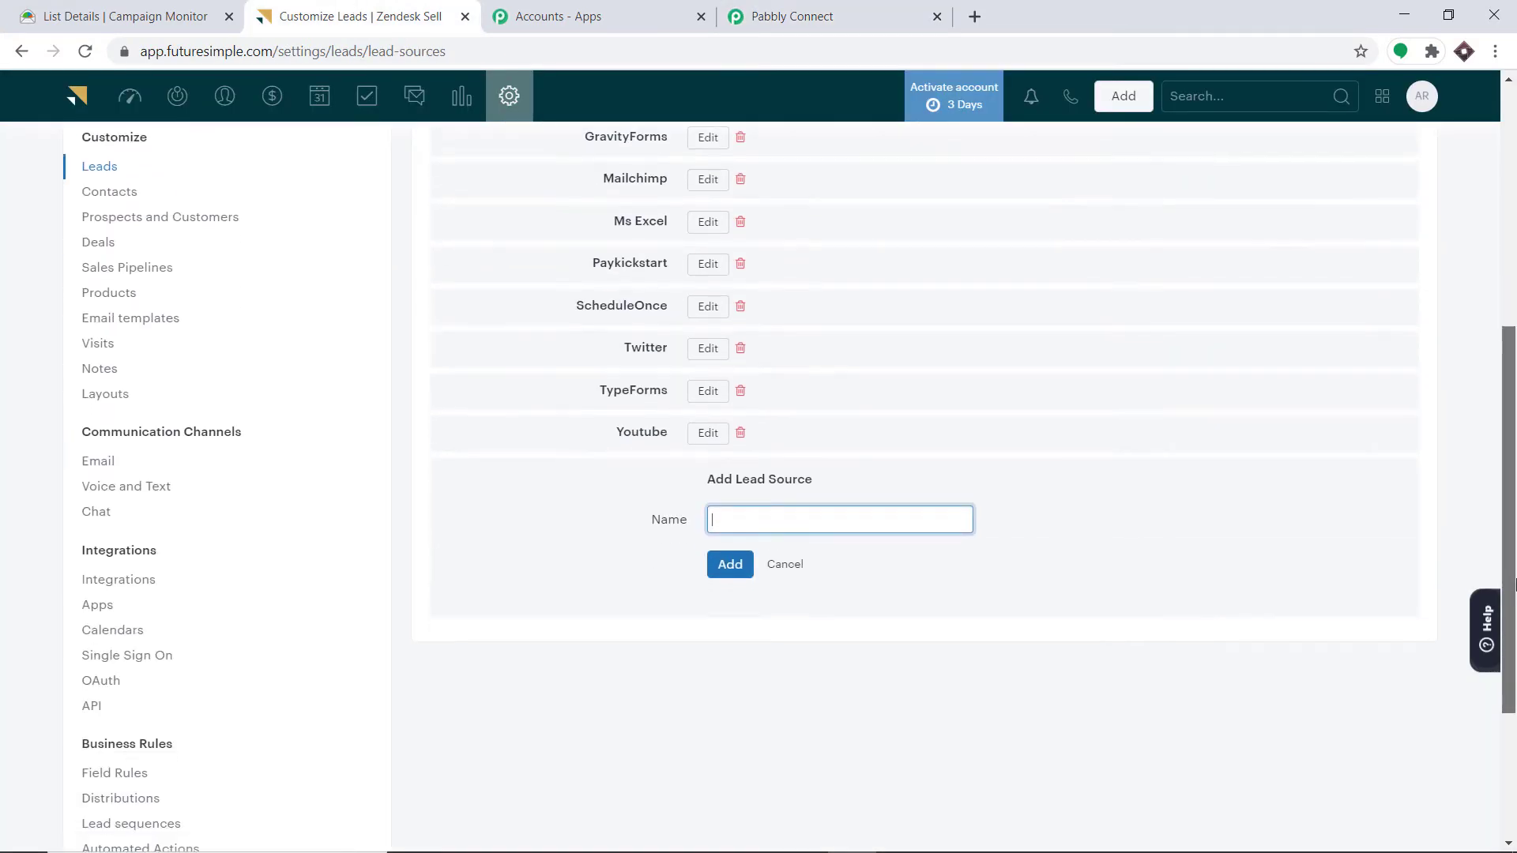
{"action": "left_click", "coordinate": [747, 514]}
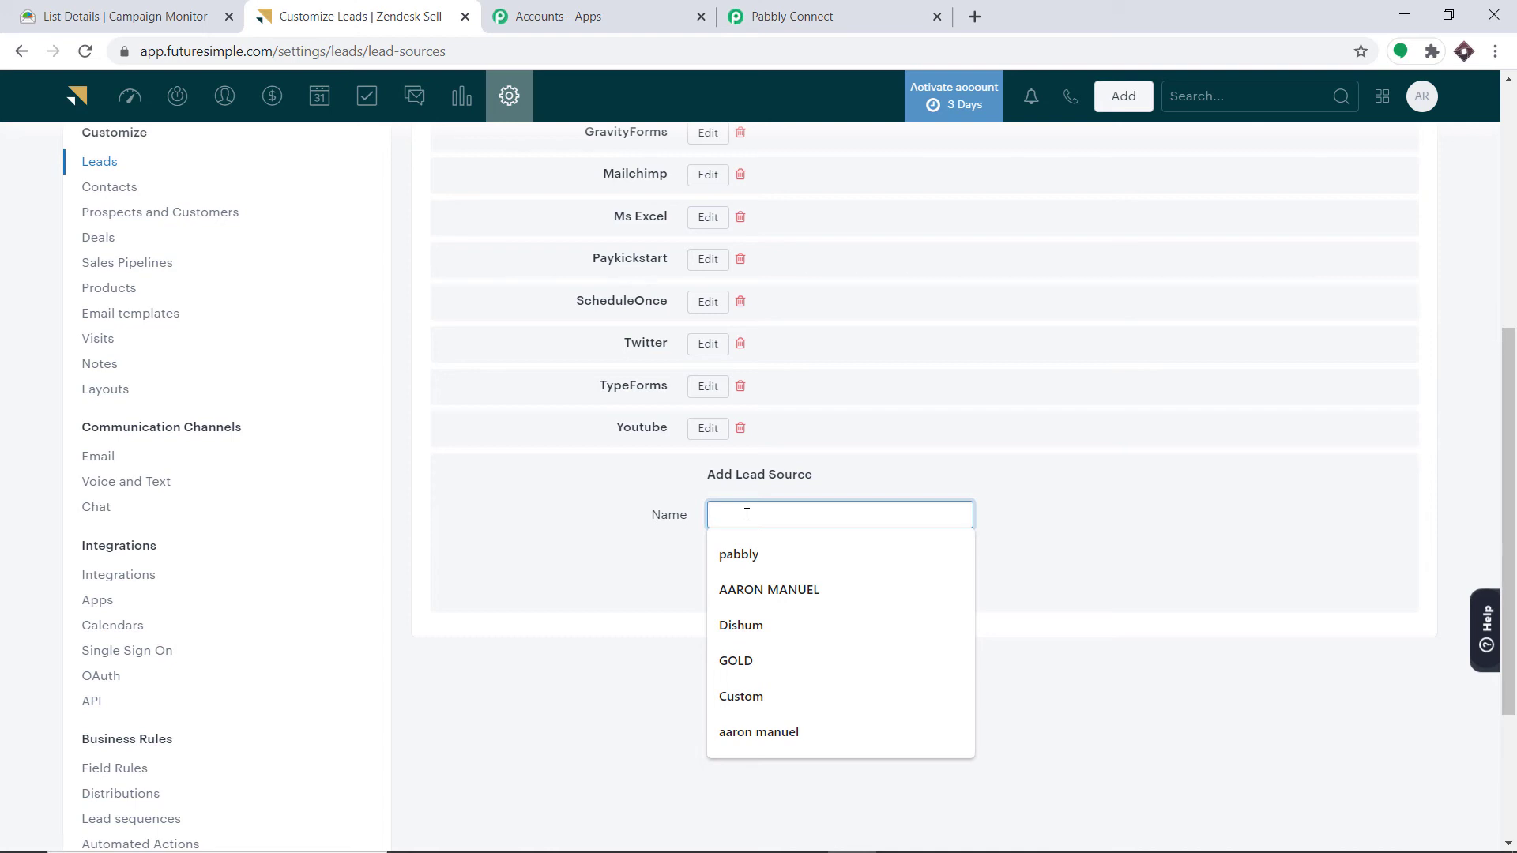
{"action": "type", "text": "Quora"}
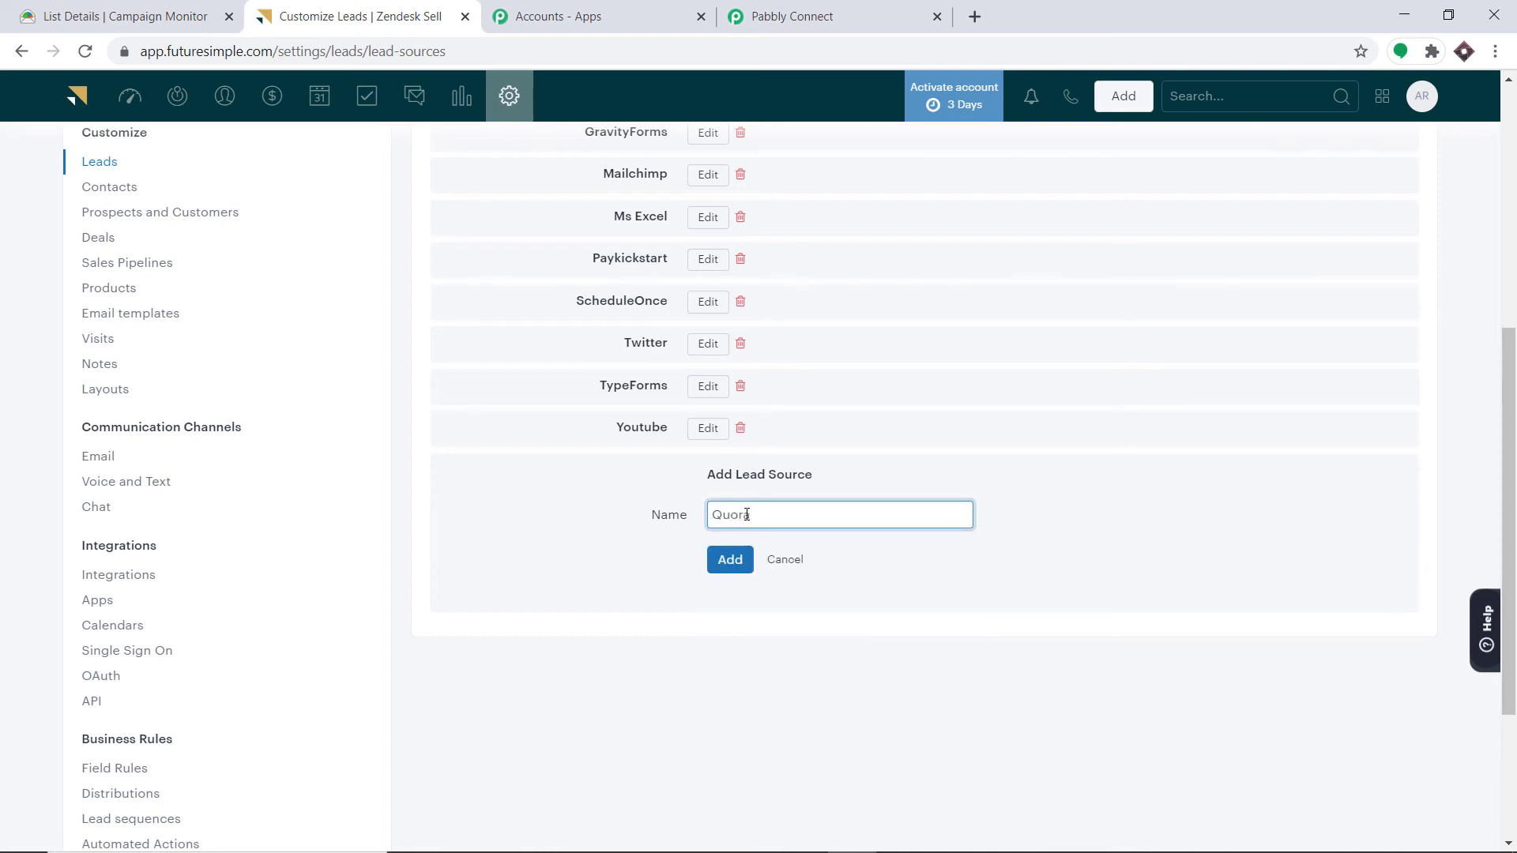
{"action": "left_click", "coordinate": [727, 562]}
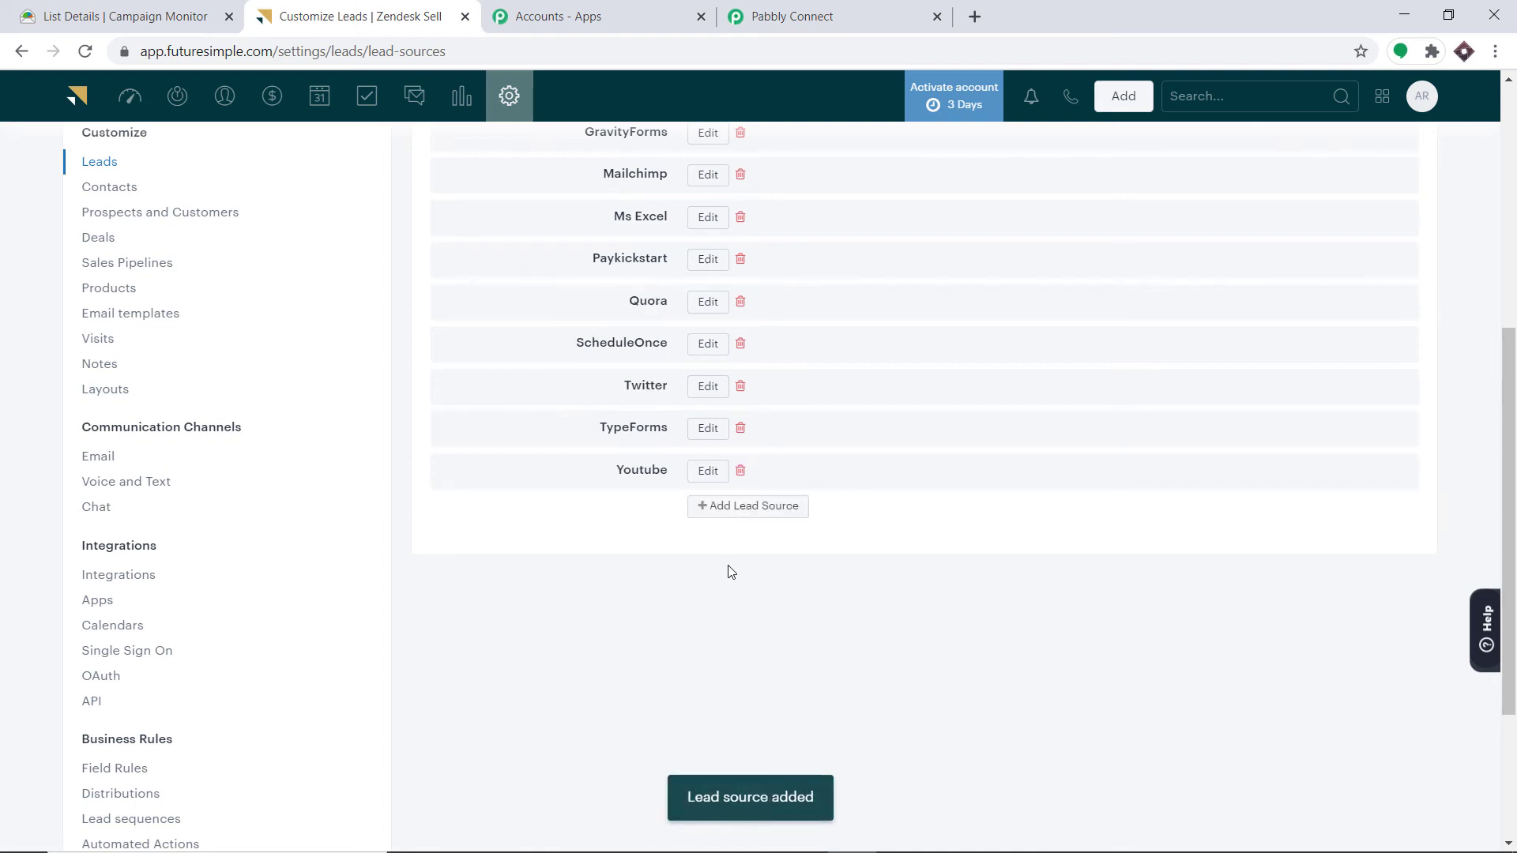
{"action": "scroll", "coordinate": [747, 542], "scroll_direction": "up", "scroll_amount": 4}
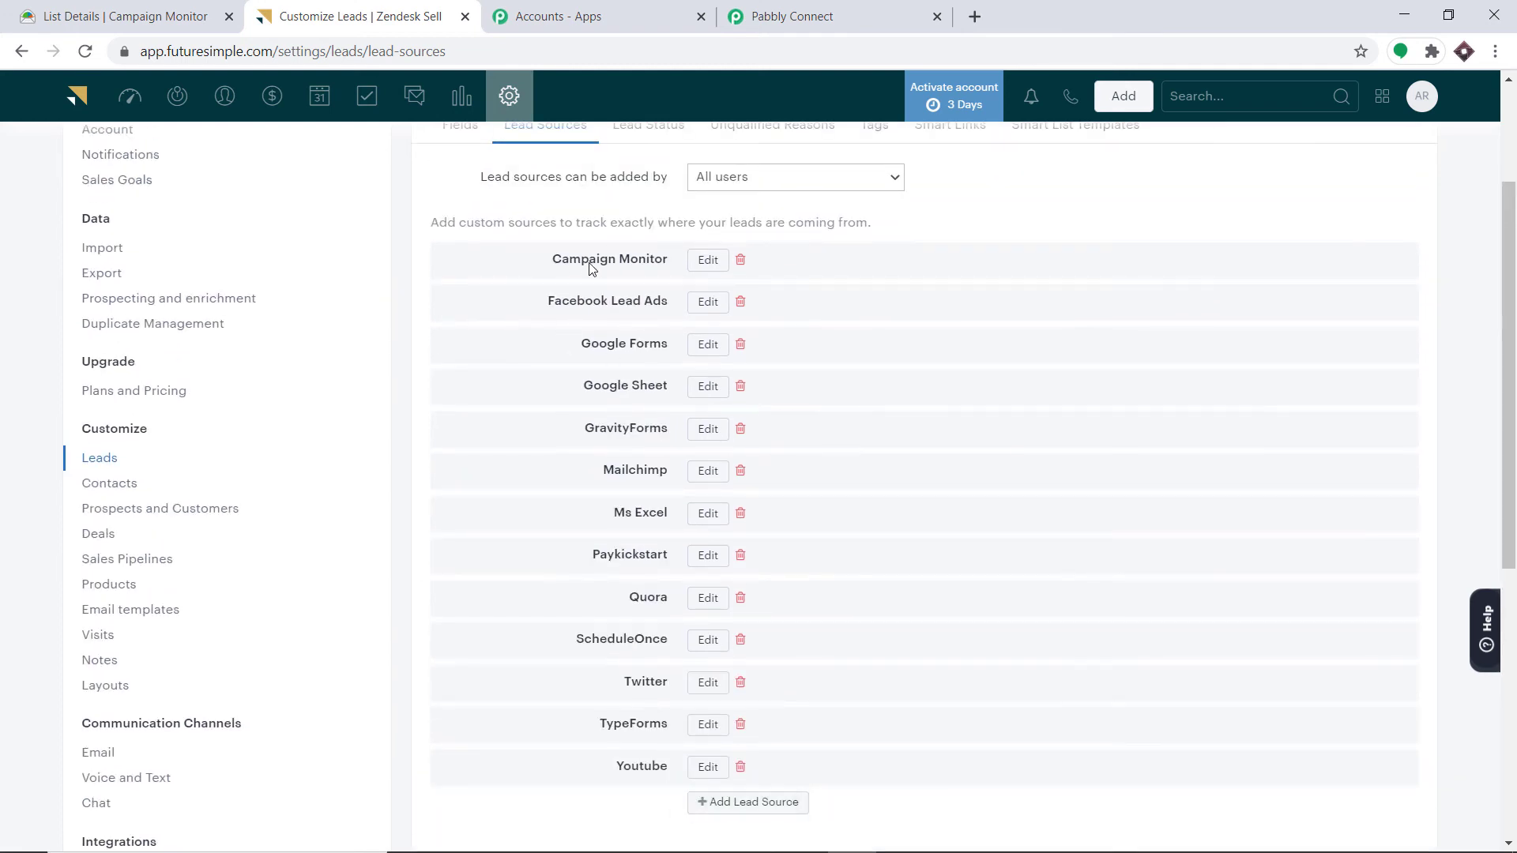
{"action": "scroll", "coordinate": [759, 373], "scroll_direction": "down", "scroll_amount": 4}
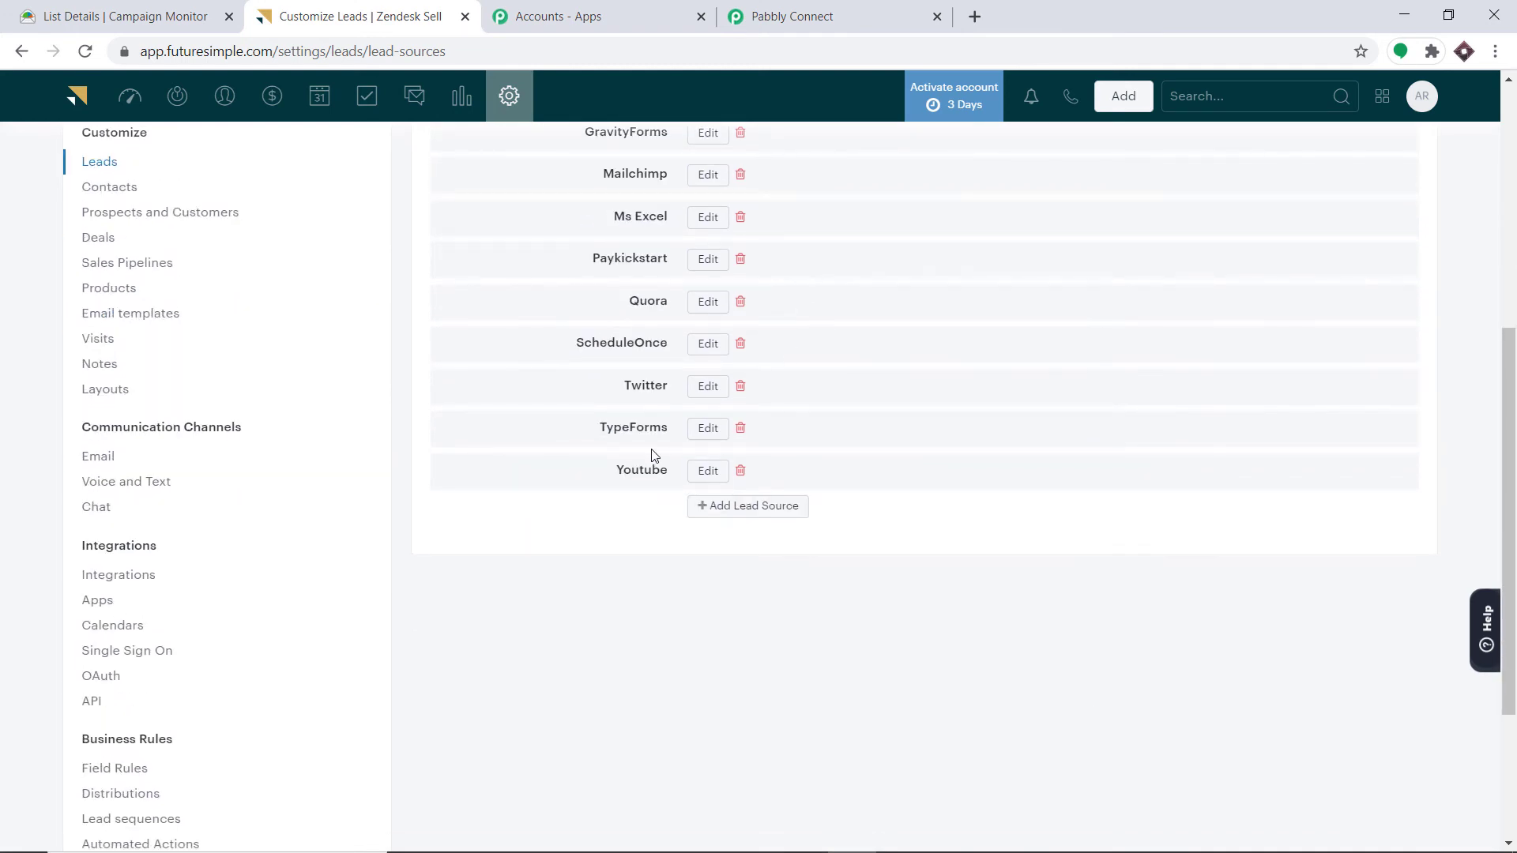
{"action": "scroll", "coordinate": [647, 397], "scroll_direction": "up", "scroll_amount": 1}
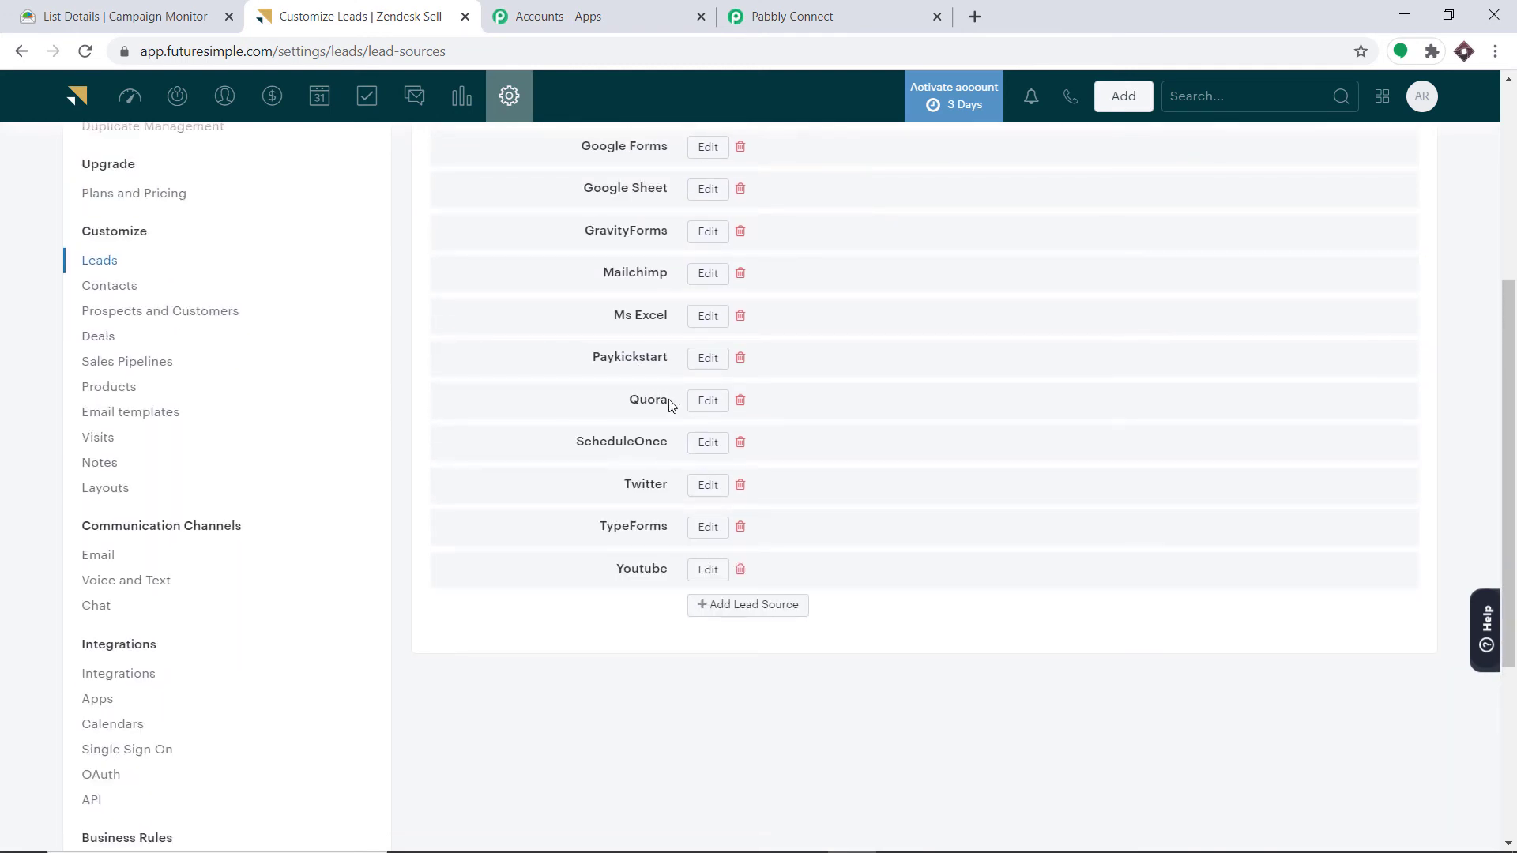
{"action": "left_click", "coordinate": [865, 8]}
{"action": "left_click", "coordinate": [1107, 260]}
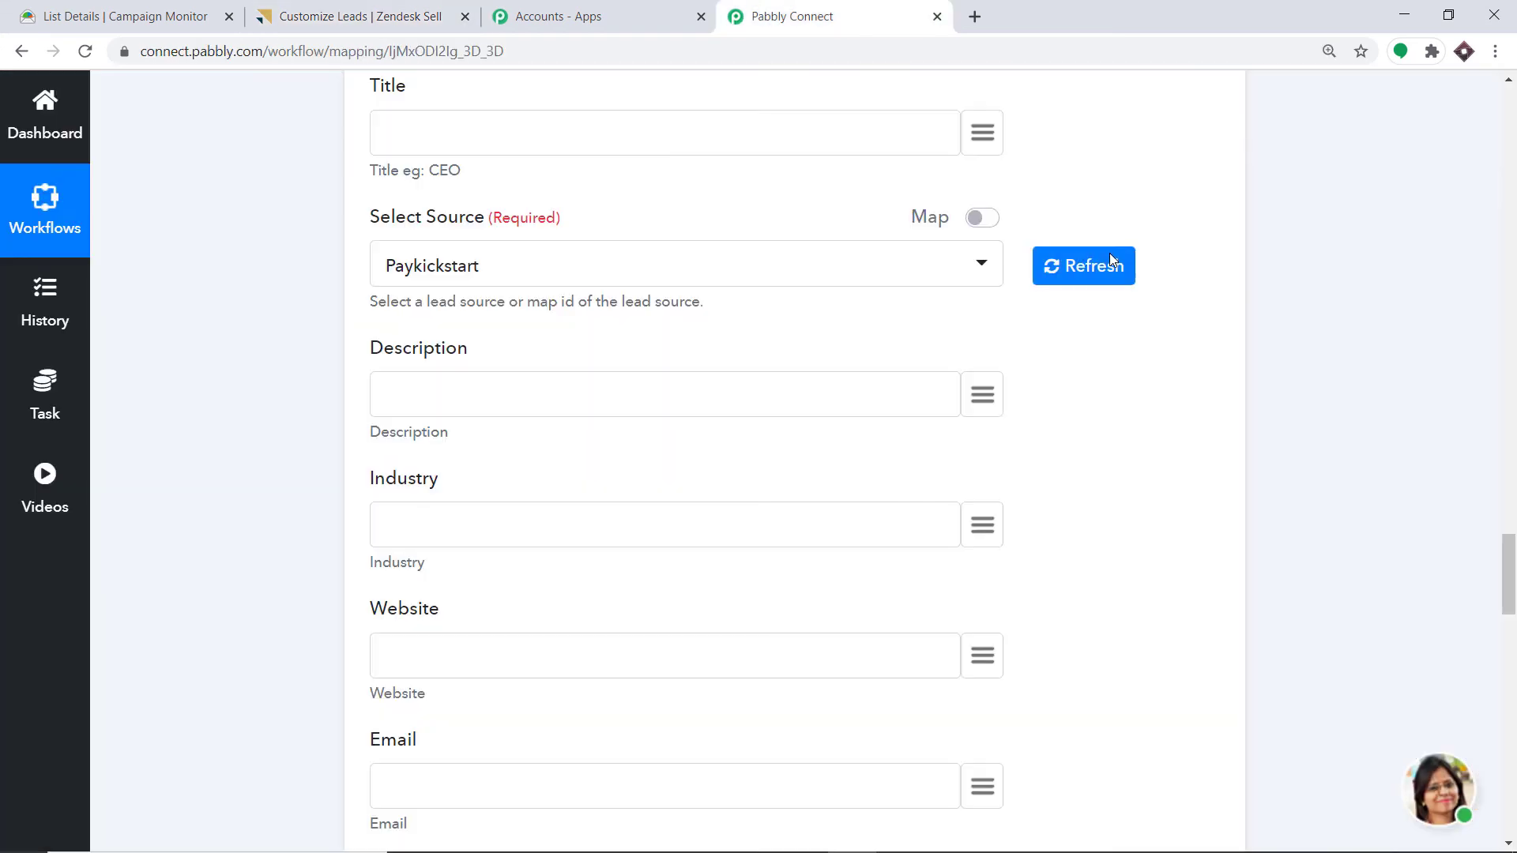
- Set the Create Lead source to Campaign Monitor
{"action": "left_click", "coordinate": [990, 260]}
{"action": "scroll", "coordinate": [637, 529], "scroll_direction": "down", "scroll_amount": 3}
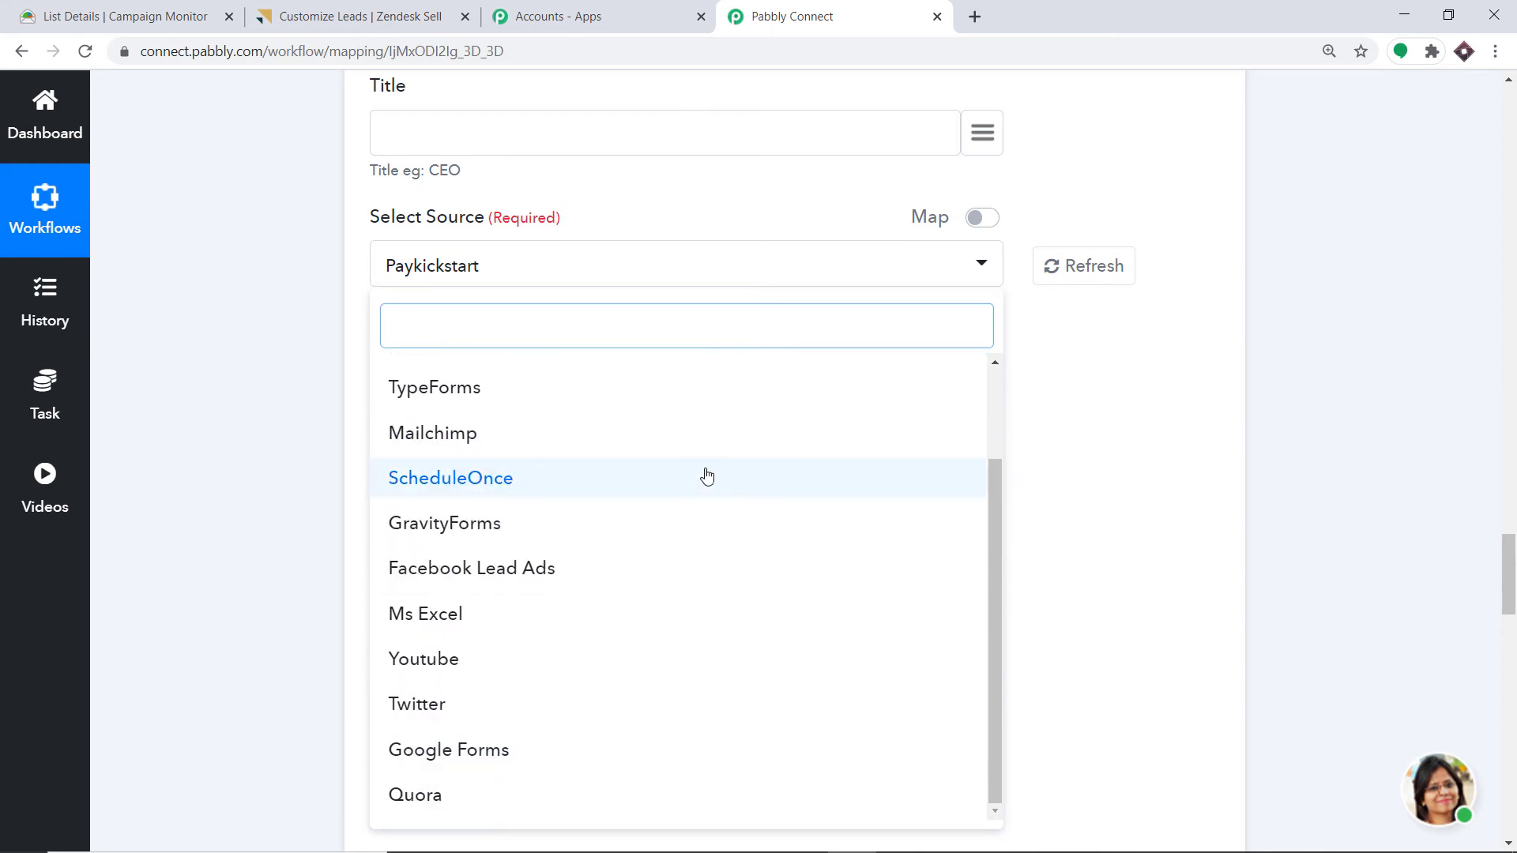
{"action": "scroll", "coordinate": [646, 481], "scroll_direction": "up", "scroll_amount": 3}
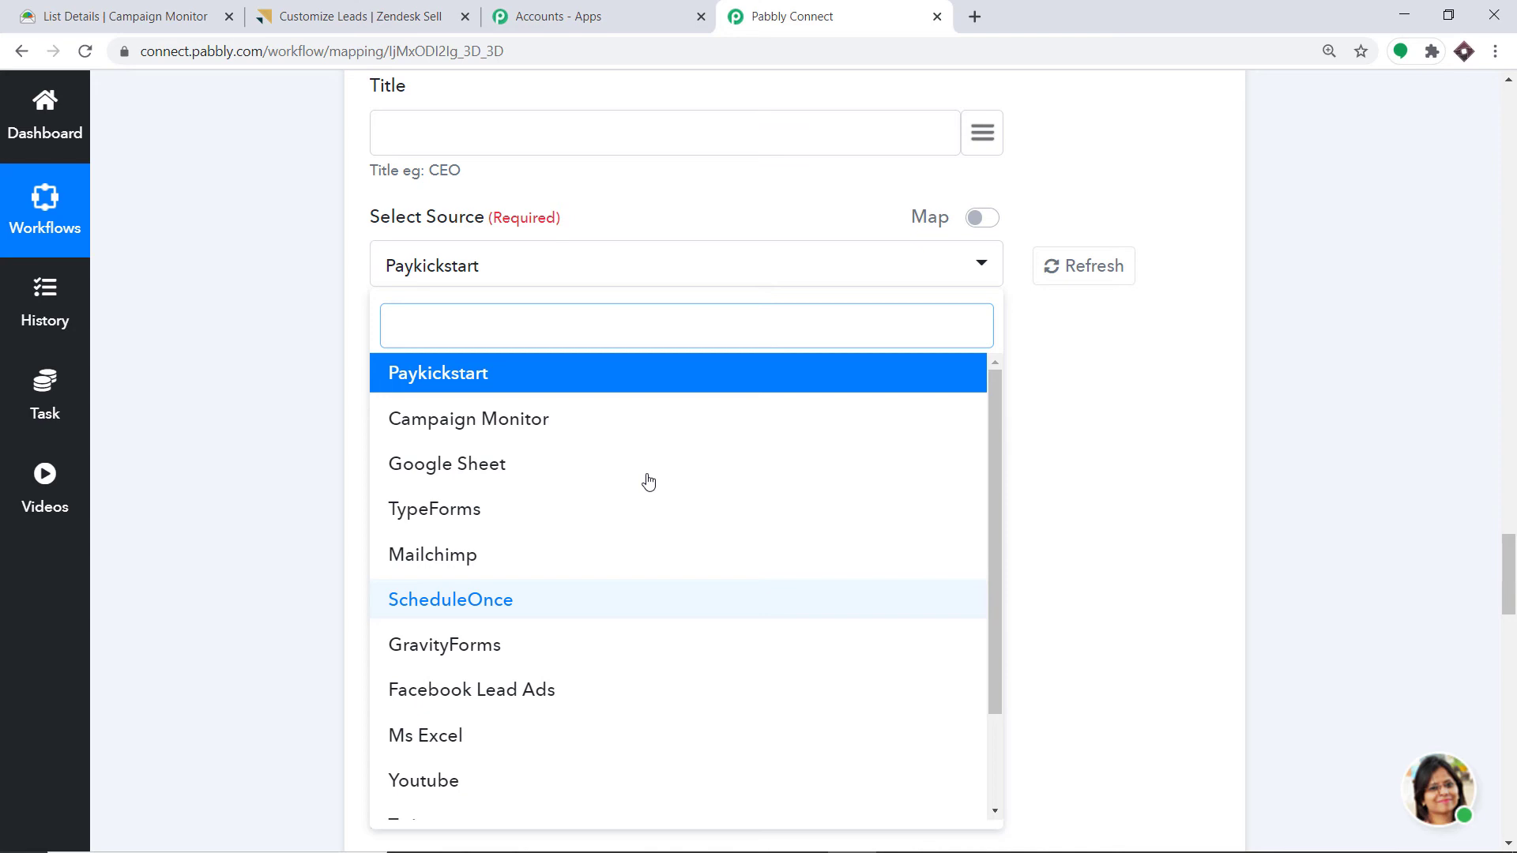
{"action": "left_click", "coordinate": [430, 431]}
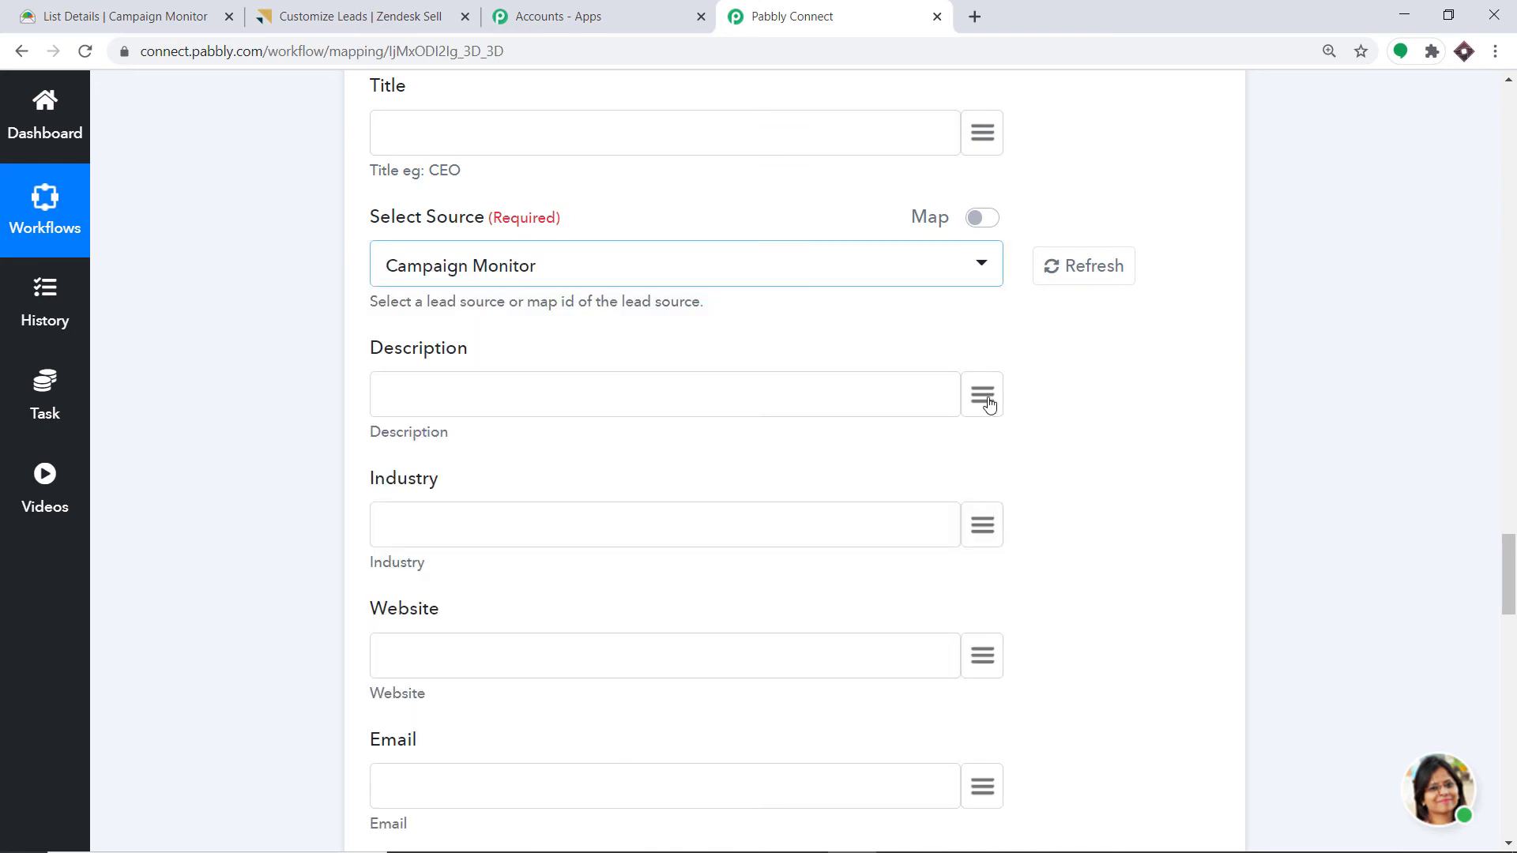
{"action": "scroll", "coordinate": [980, 395], "scroll_direction": "down", "scroll_amount": 1}
- Leave Description unmapped and map Email to the trigger's Events > 0 > EmailAddress
{"action": "left_click", "coordinate": [982, 295]}
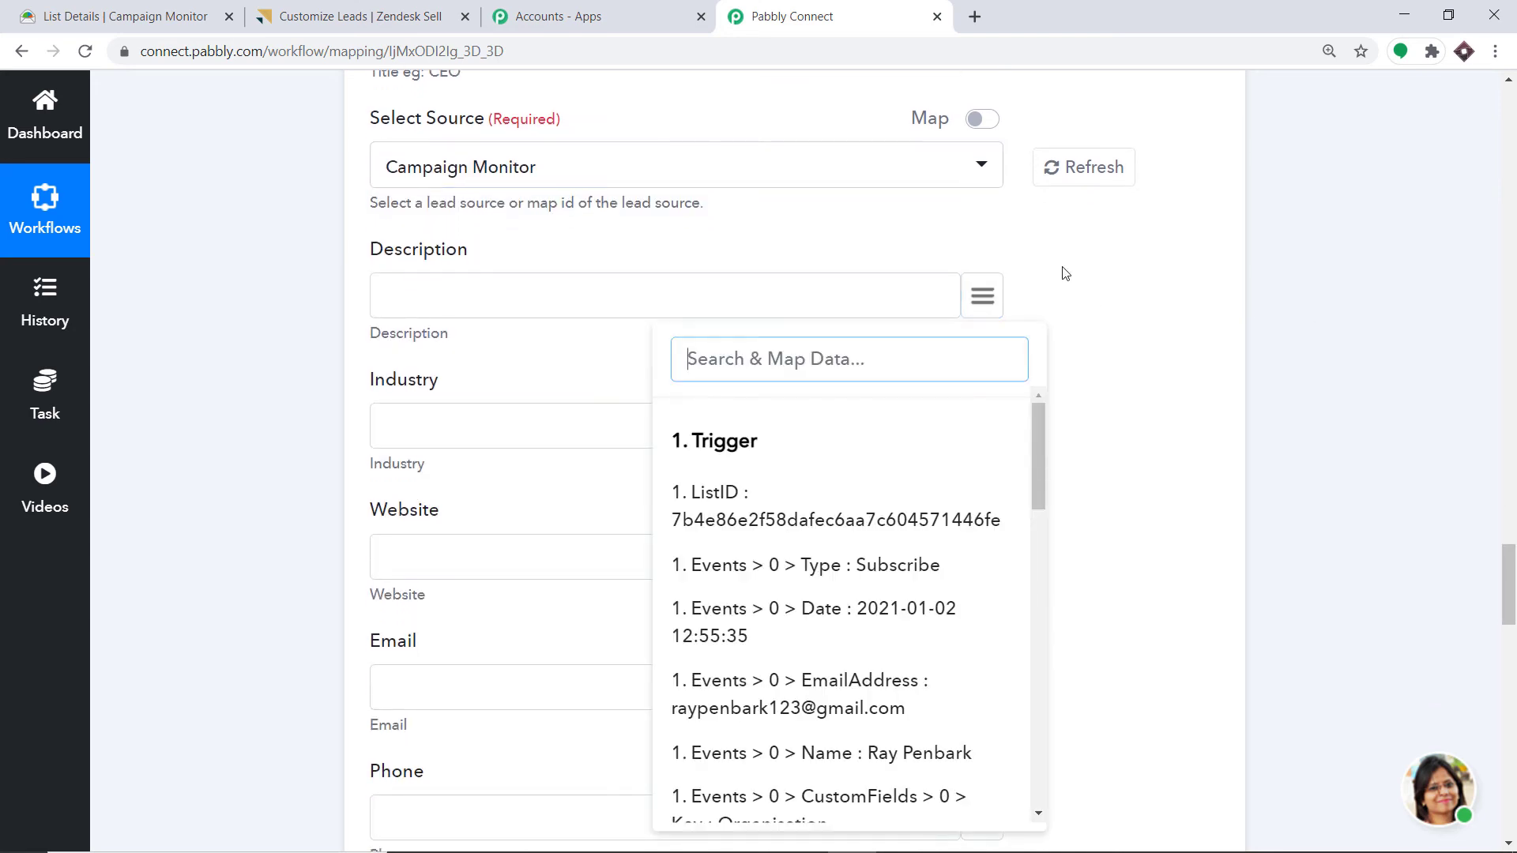
{"action": "left_click", "coordinate": [1188, 278]}
{"action": "scroll", "coordinate": [827, 339], "scroll_direction": "down", "scroll_amount": 3}
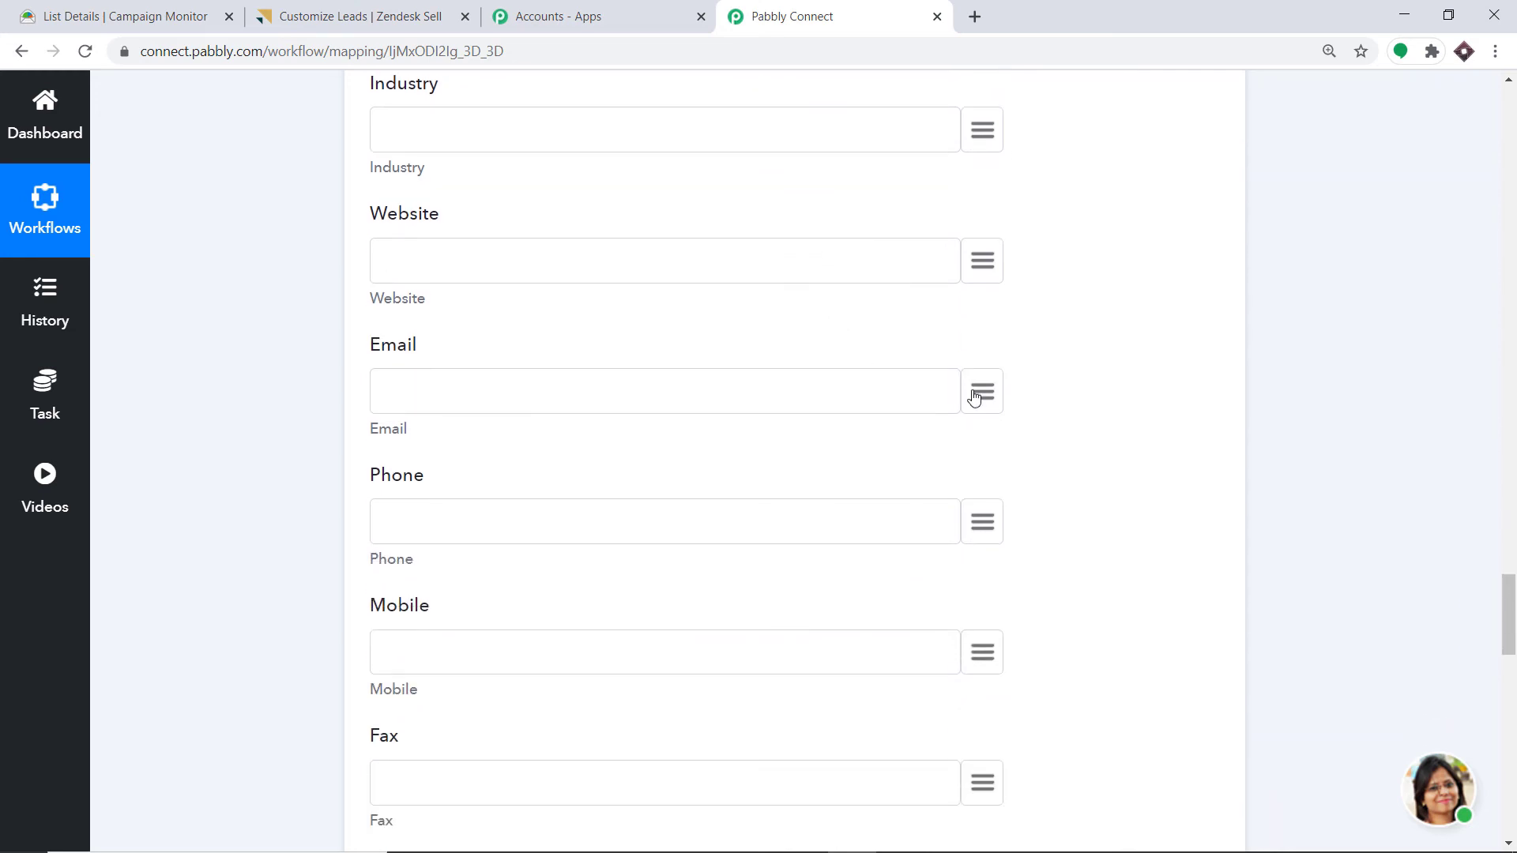
{"action": "left_click", "coordinate": [980, 395]}
{"action": "type", "text": "emai"}
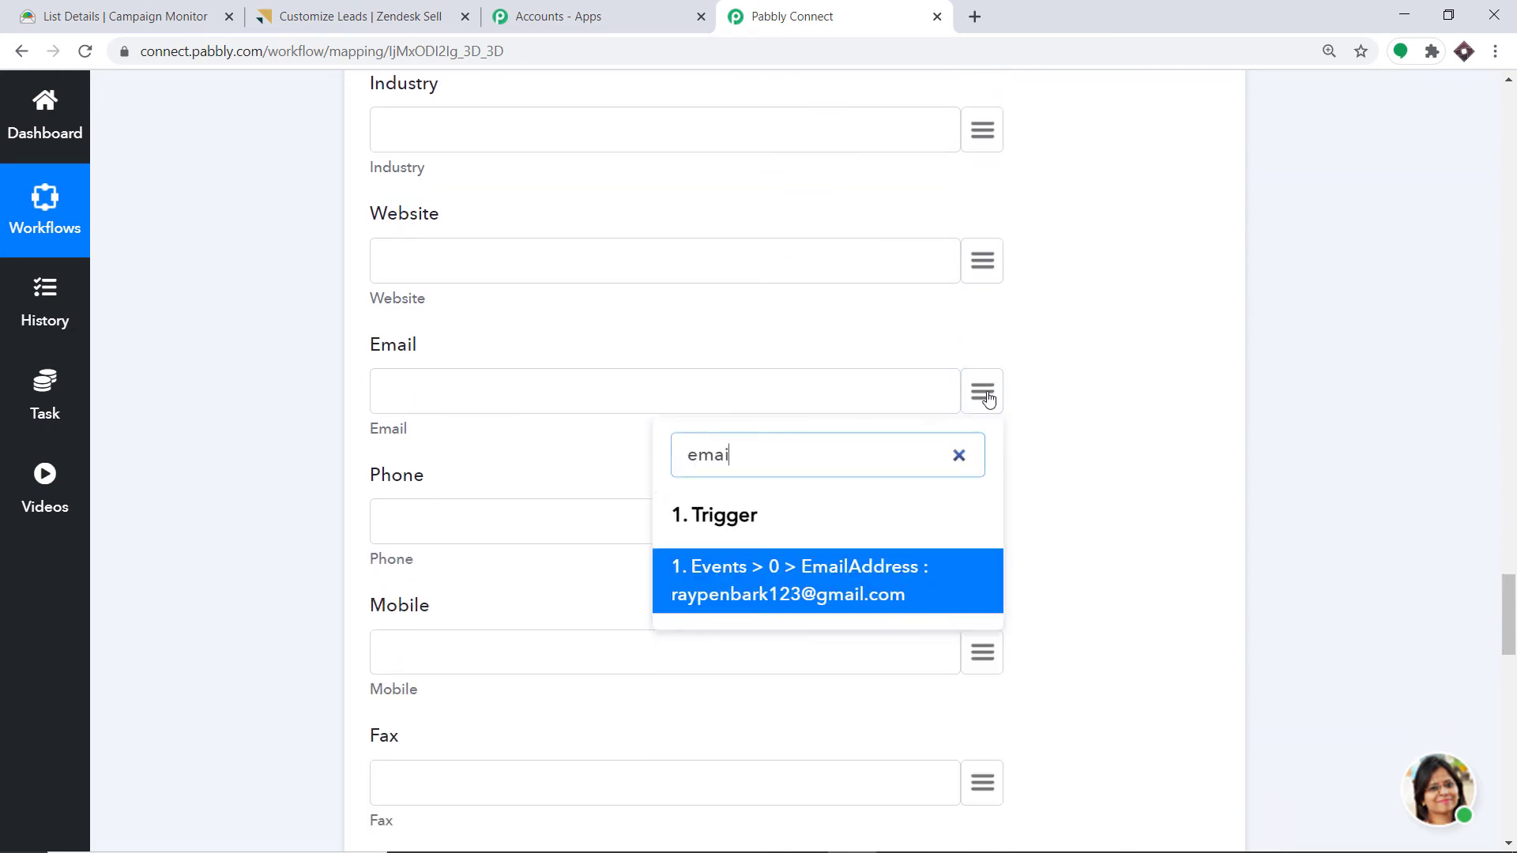
{"action": "left_click", "coordinate": [712, 594]}
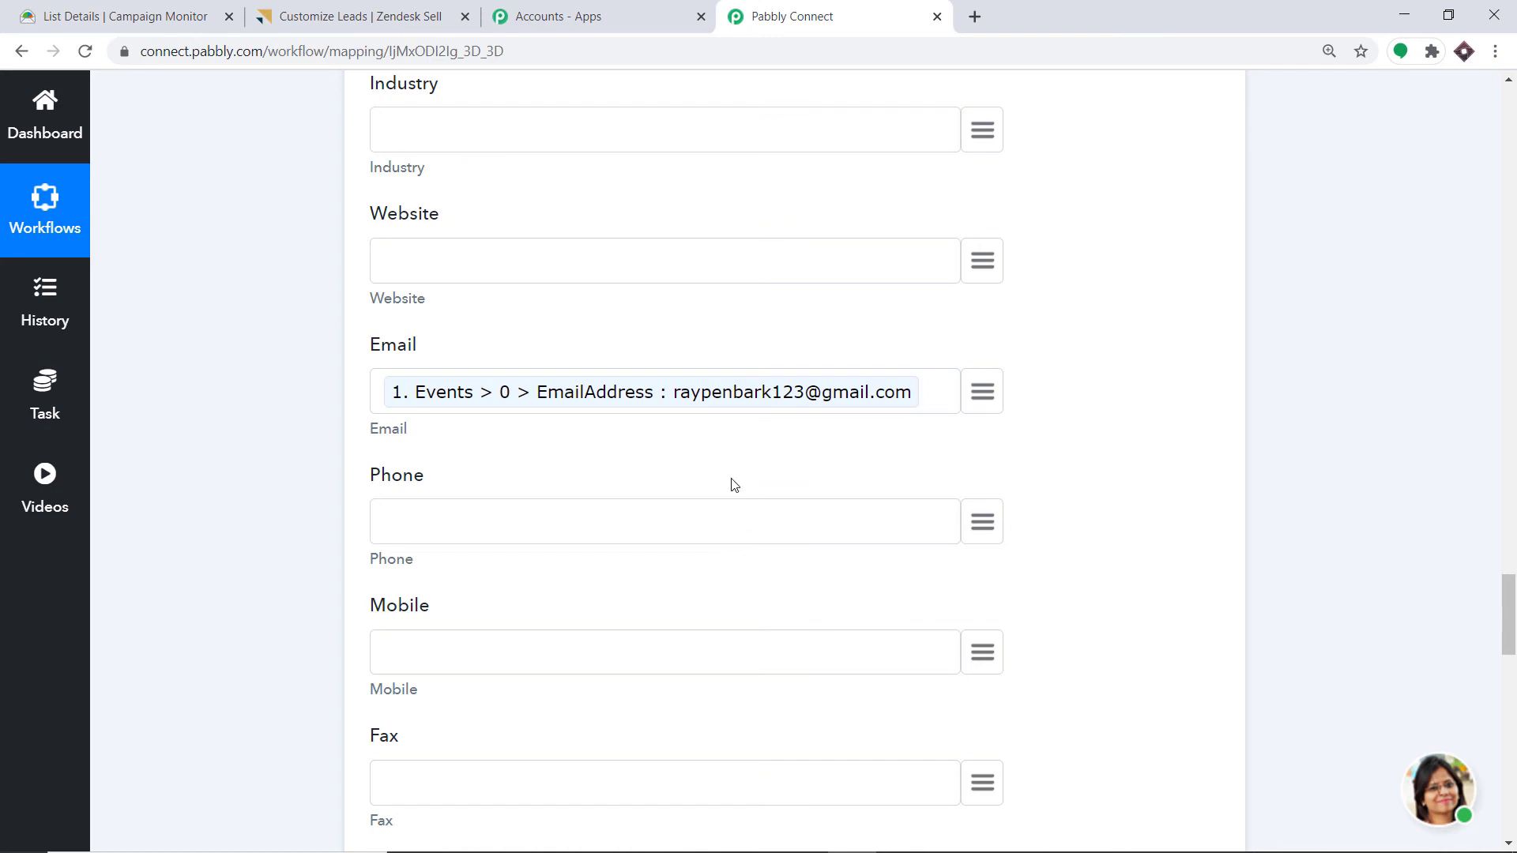
{"action": "scroll", "coordinate": [958, 225], "scroll_direction": "down", "scroll_amount": 2}
{"action": "scroll", "coordinate": [1024, 368], "scroll_direction": "down", "scroll_amount": 1}
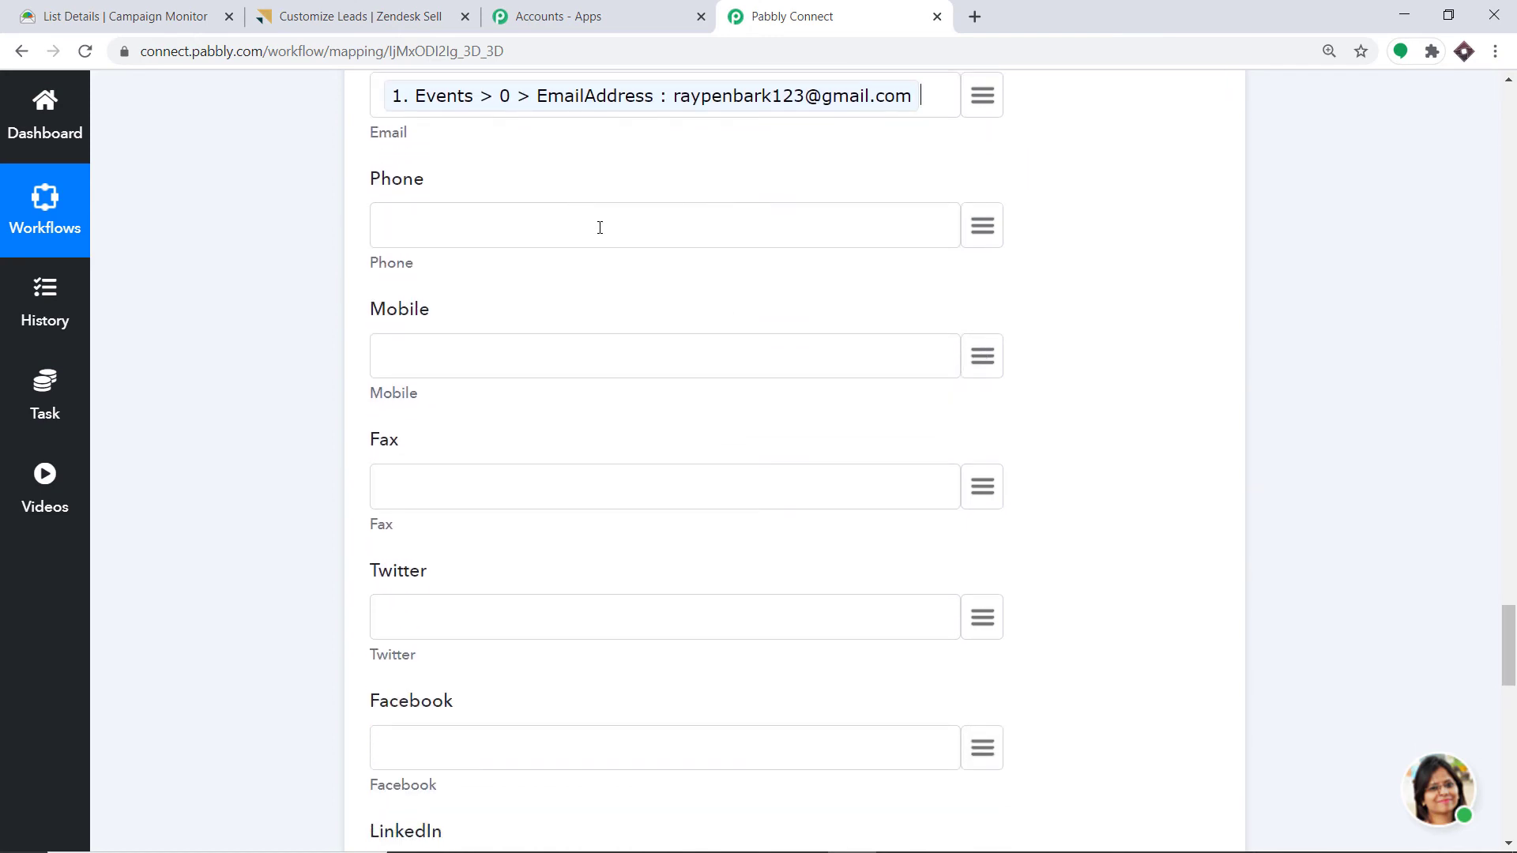
{"action": "scroll", "coordinate": [589, 354], "scroll_direction": "down", "scroll_amount": 5}
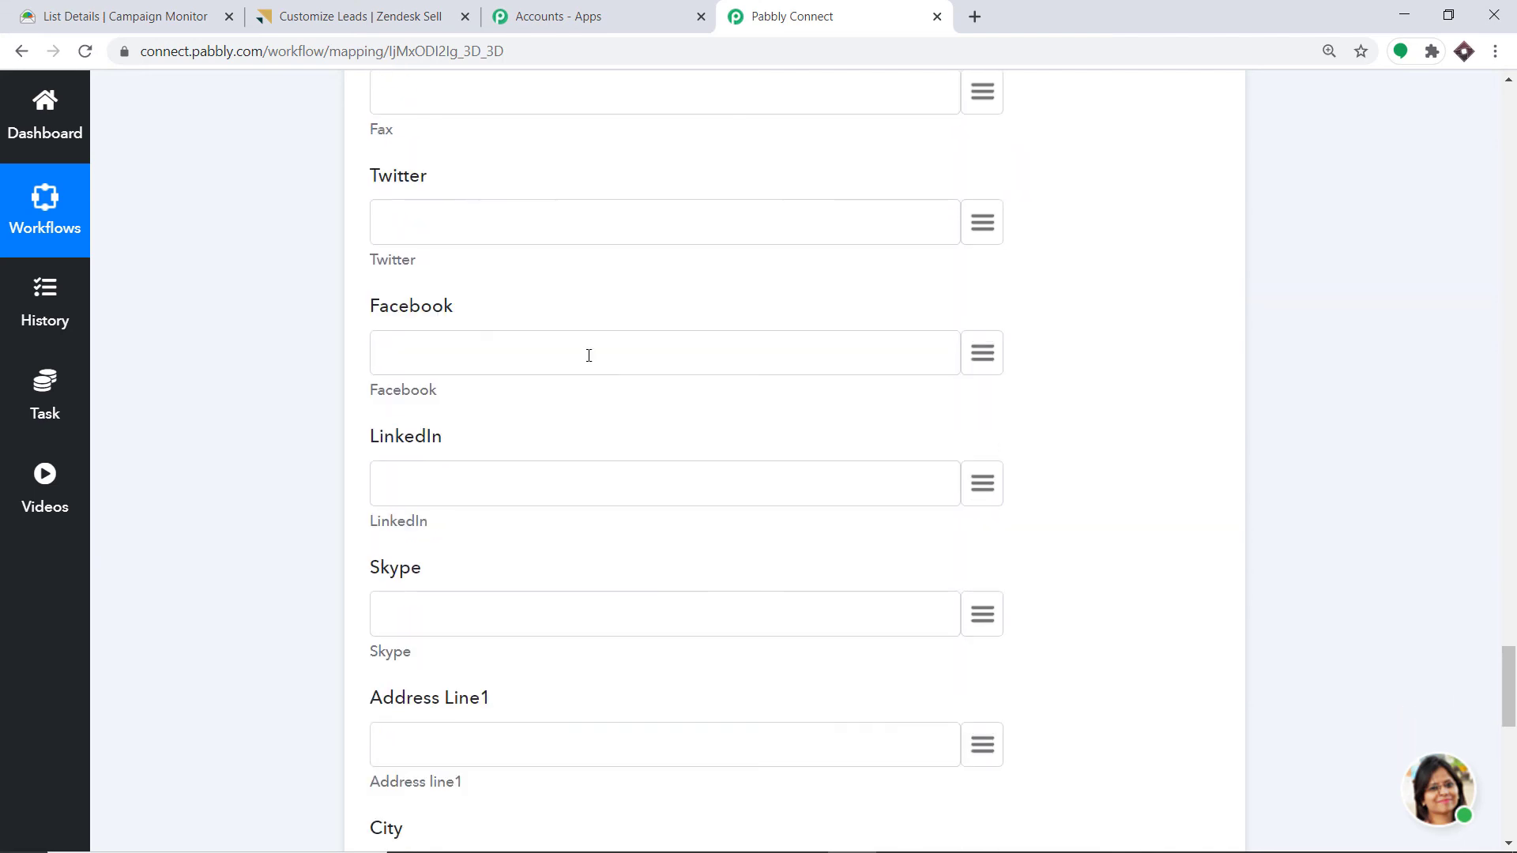
{"action": "scroll", "coordinate": [341, 349], "scroll_direction": "up", "scroll_amount": 2}
{"action": "scroll", "coordinate": [462, 434], "scroll_direction": "down", "scroll_amount": 2}
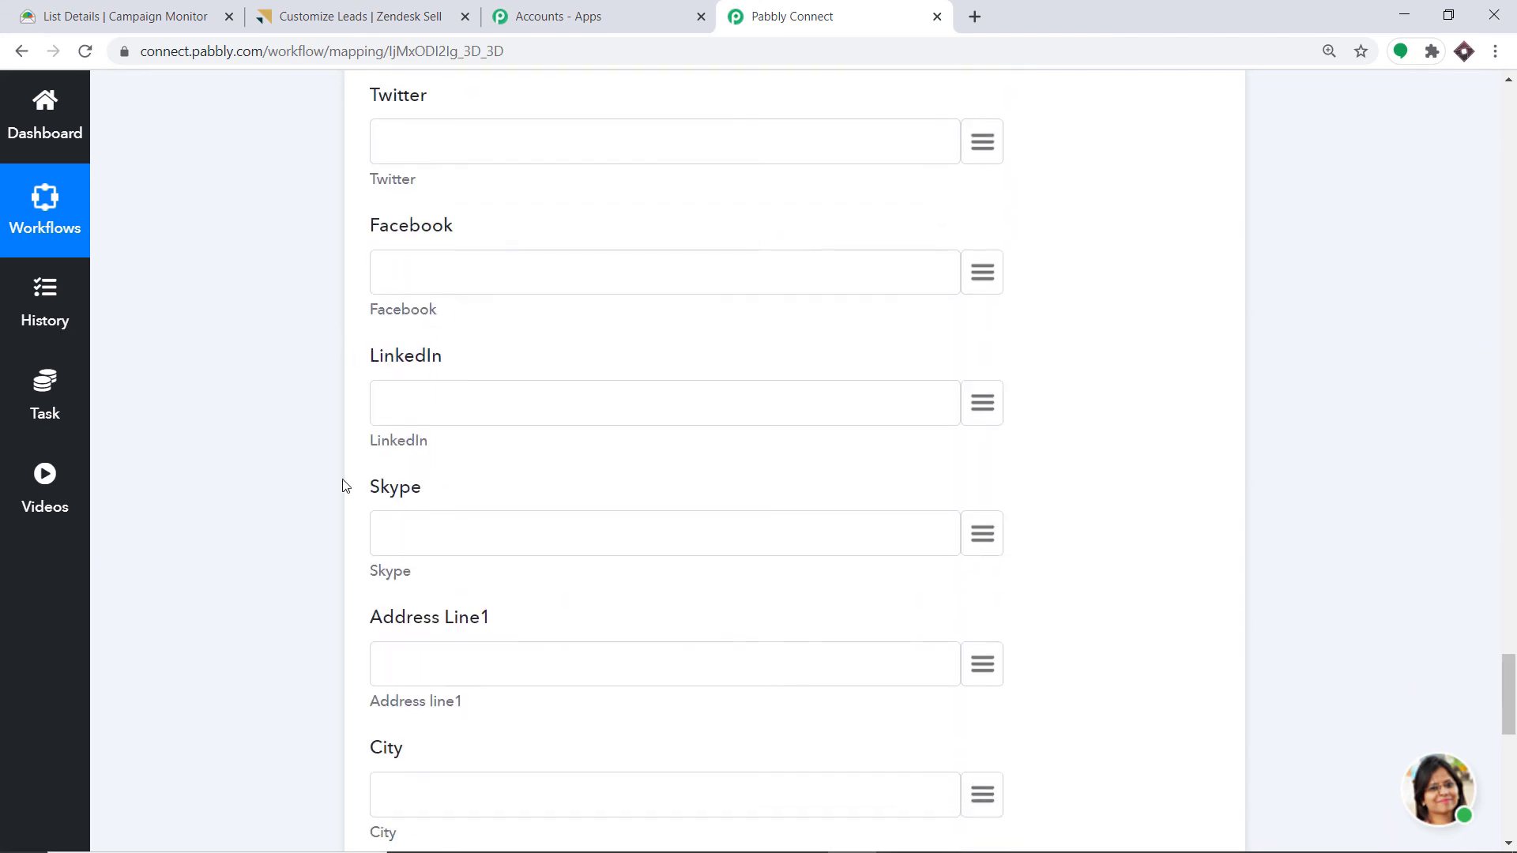
{"action": "scroll", "coordinate": [525, 468], "scroll_direction": "down", "scroll_amount": 2}
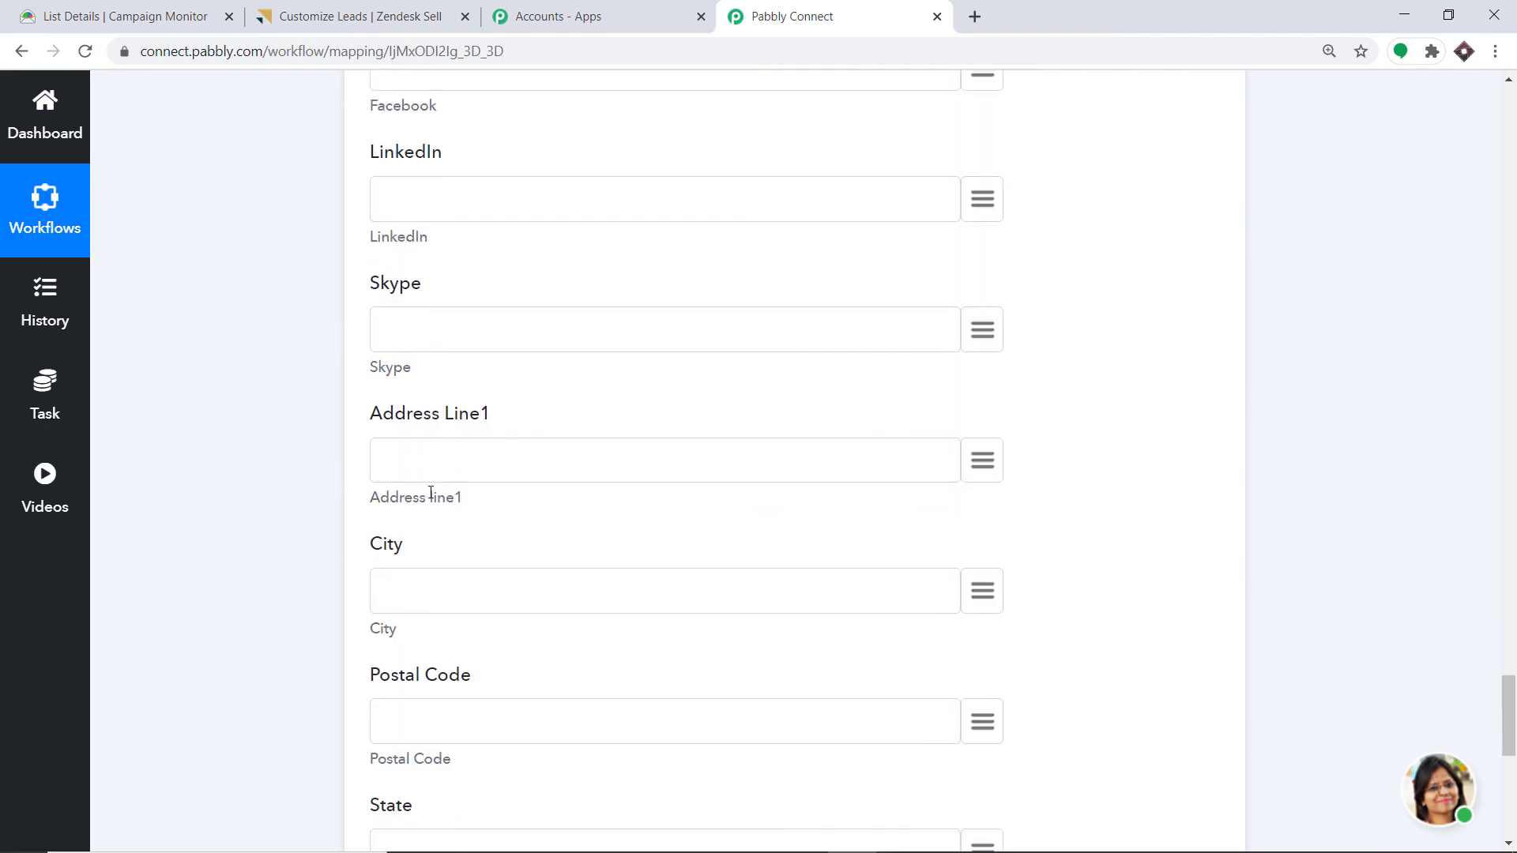
{"action": "left_click", "coordinate": [988, 449]}
{"action": "type", "text": "add"}
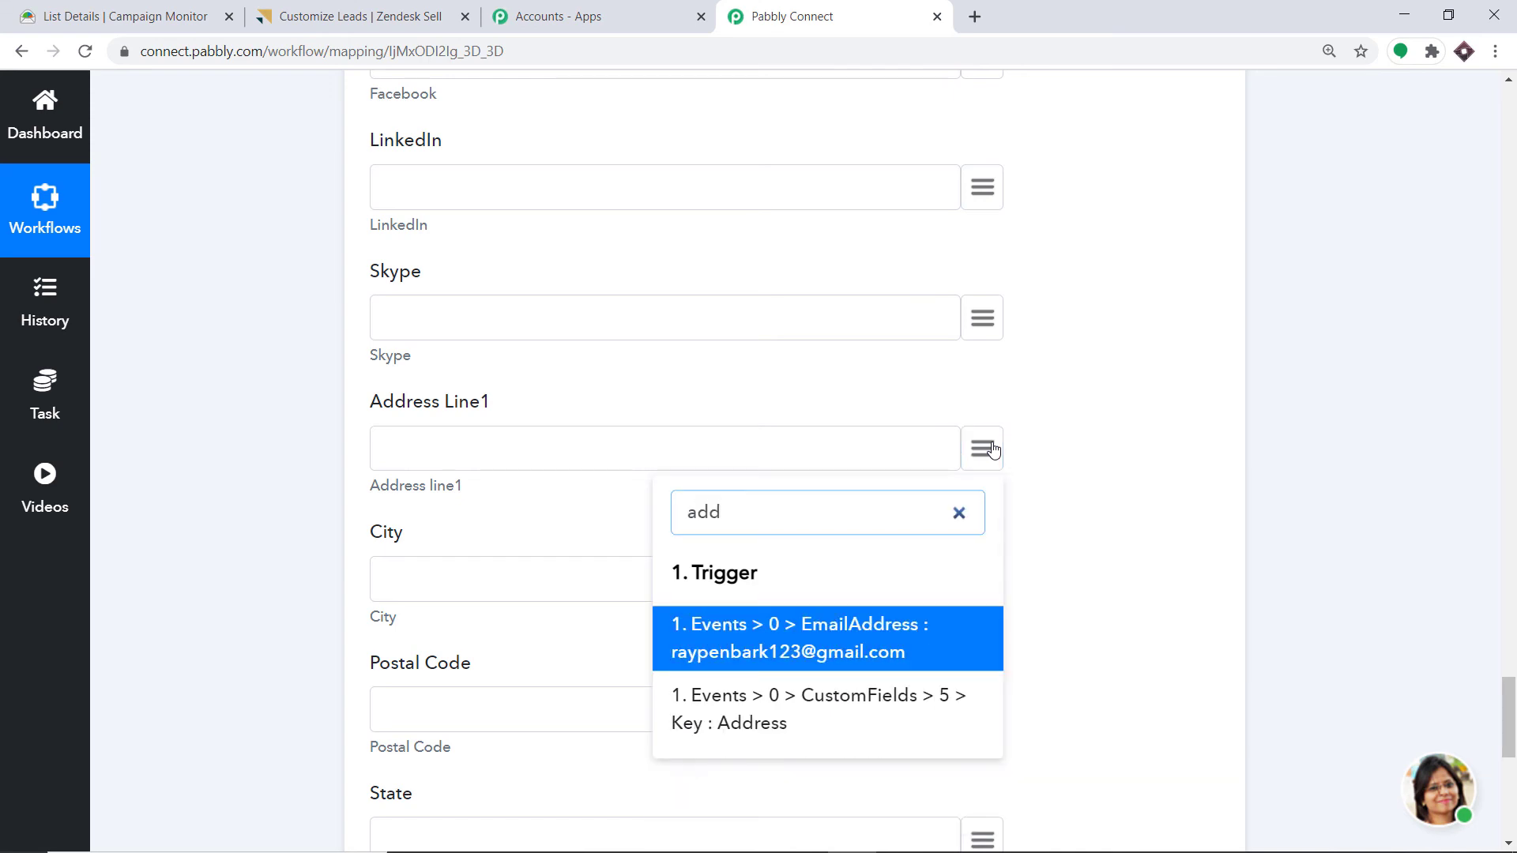
{"action": "type", "text": "r"}
{"action": "key", "text": "BackSpace"}
{"action": "key", "text": "BackSpace"}
{"action": "key", "text": "BackSpace"}
{"action": "key", "text": "BackSpace"}
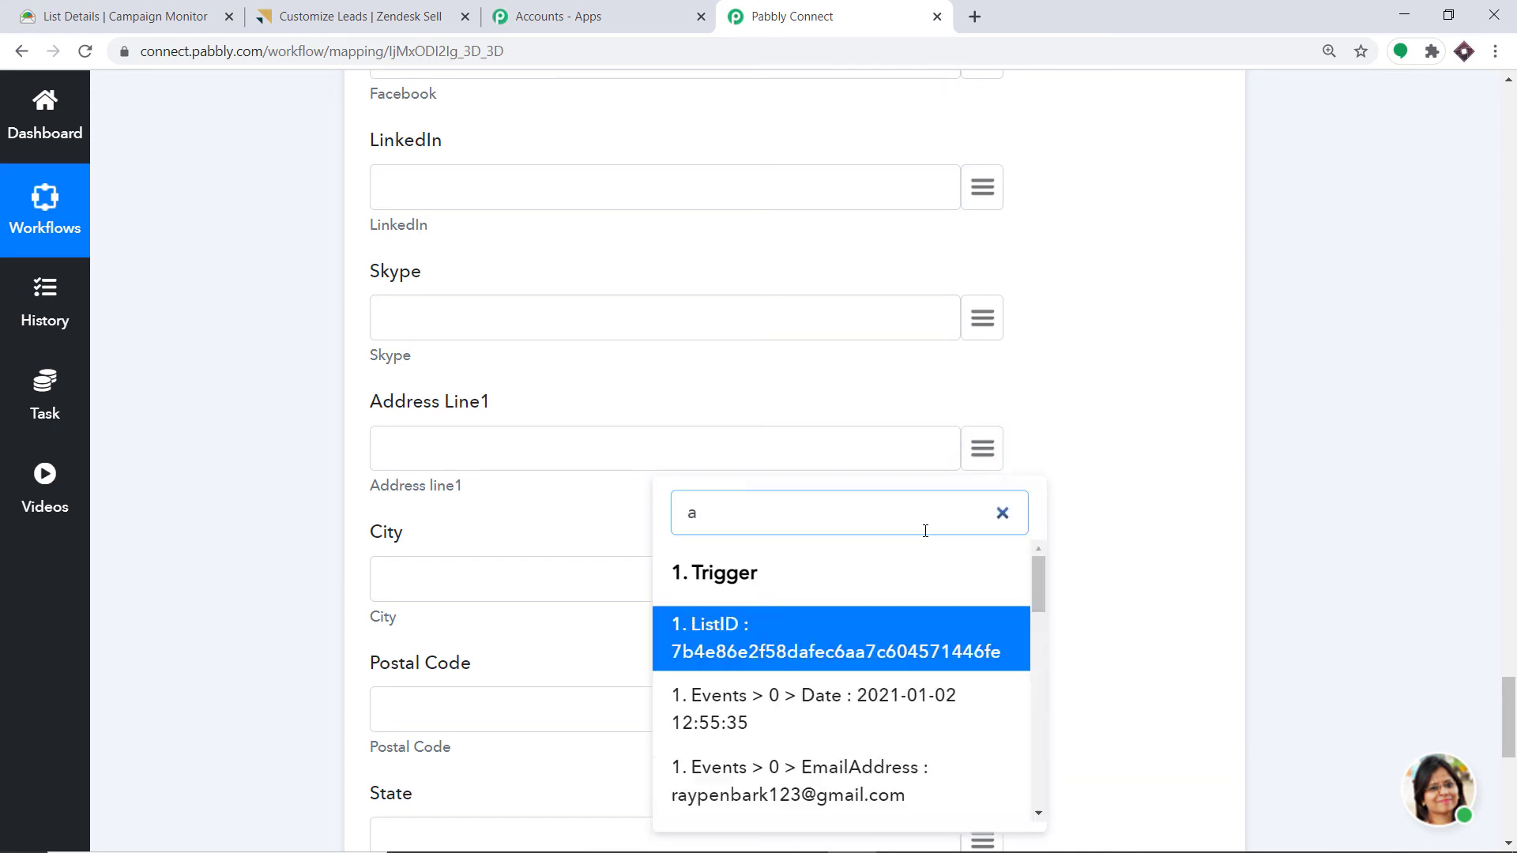
{"action": "scroll", "coordinate": [932, 680], "scroll_direction": "down", "scroll_amount": 10}
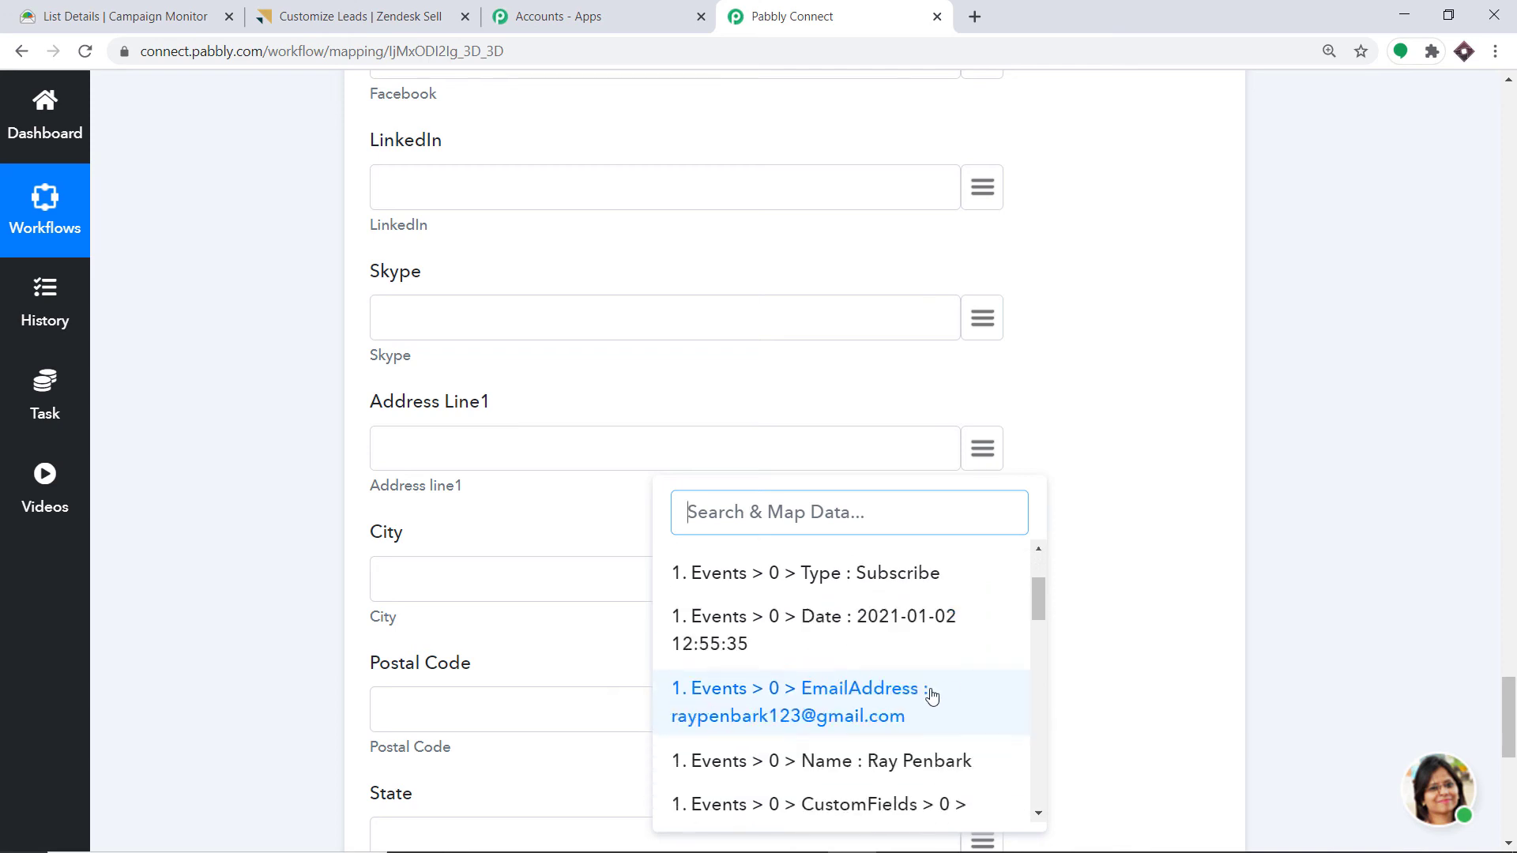
{"action": "scroll", "coordinate": [930, 676], "scroll_direction": "down", "scroll_amount": 5}
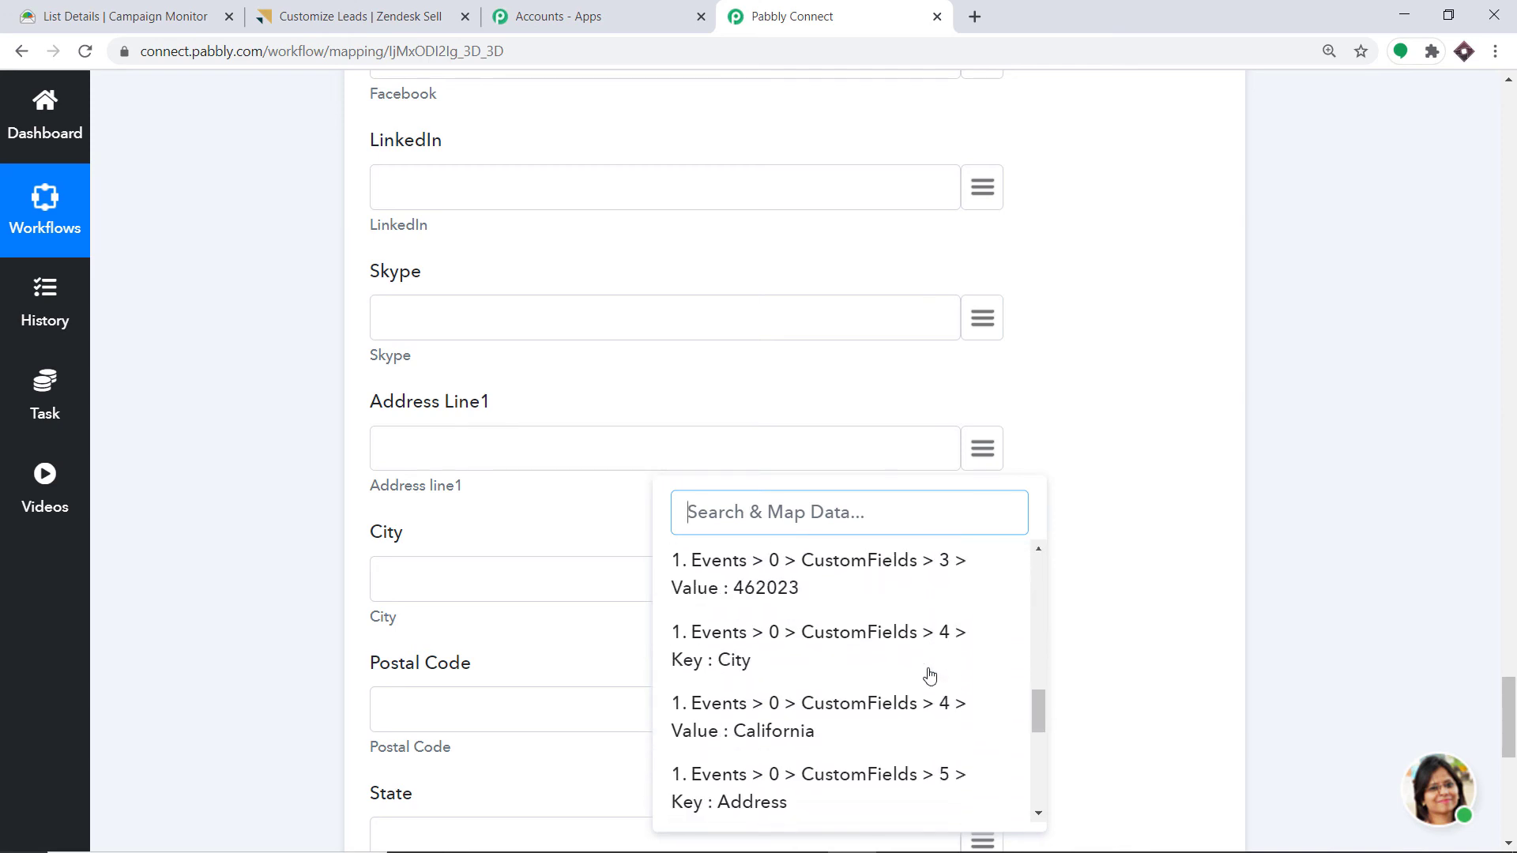
{"action": "left_click", "coordinate": [904, 671]}
{"action": "scroll", "coordinate": [552, 542], "scroll_direction": "down", "scroll_amount": 2}
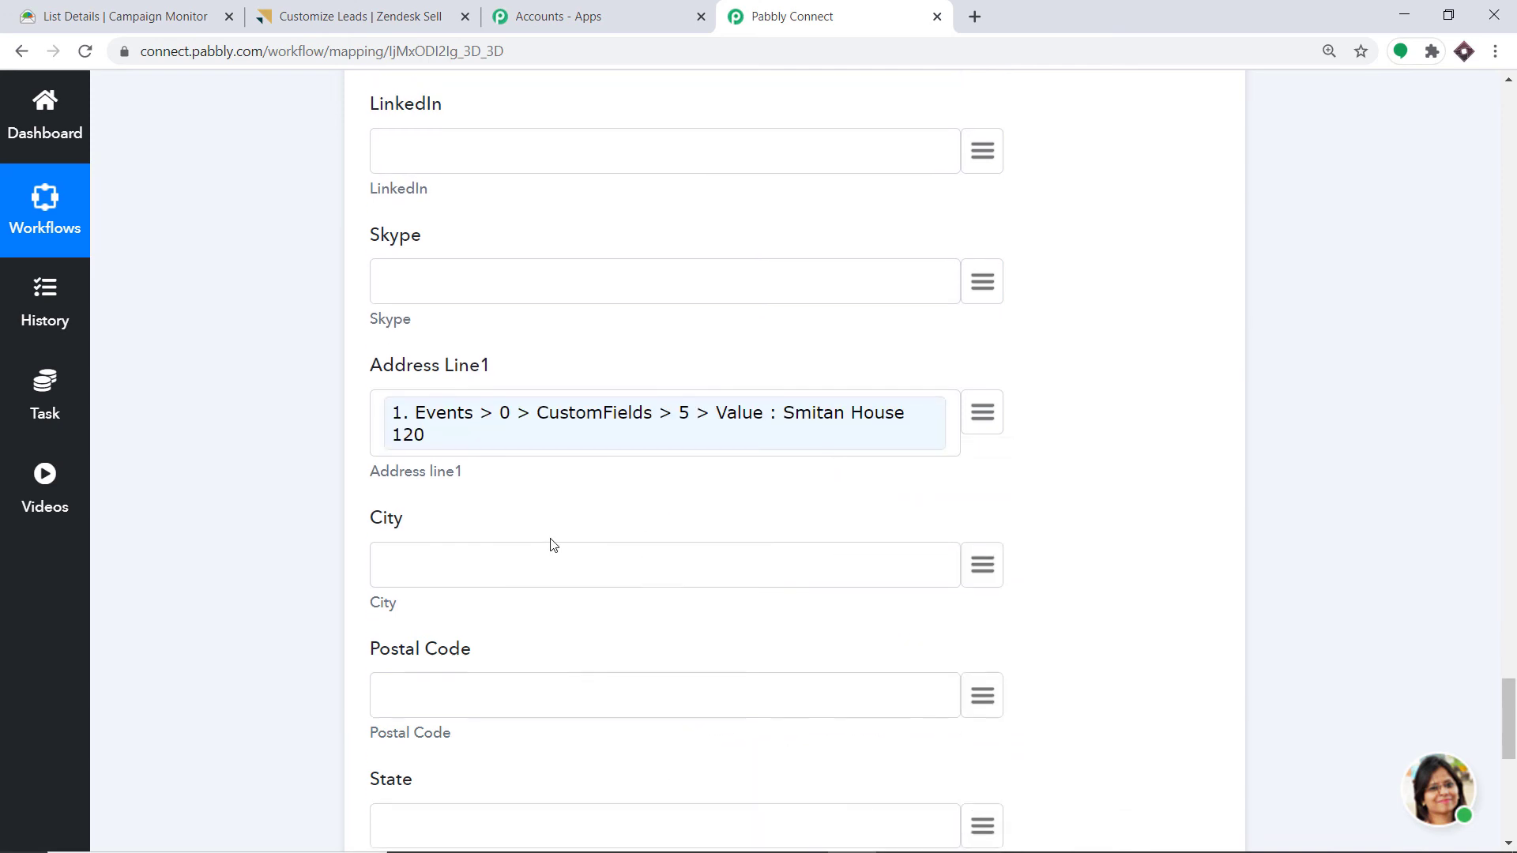
{"action": "left_click", "coordinate": [995, 406]}
{"action": "type", "text": "c"}
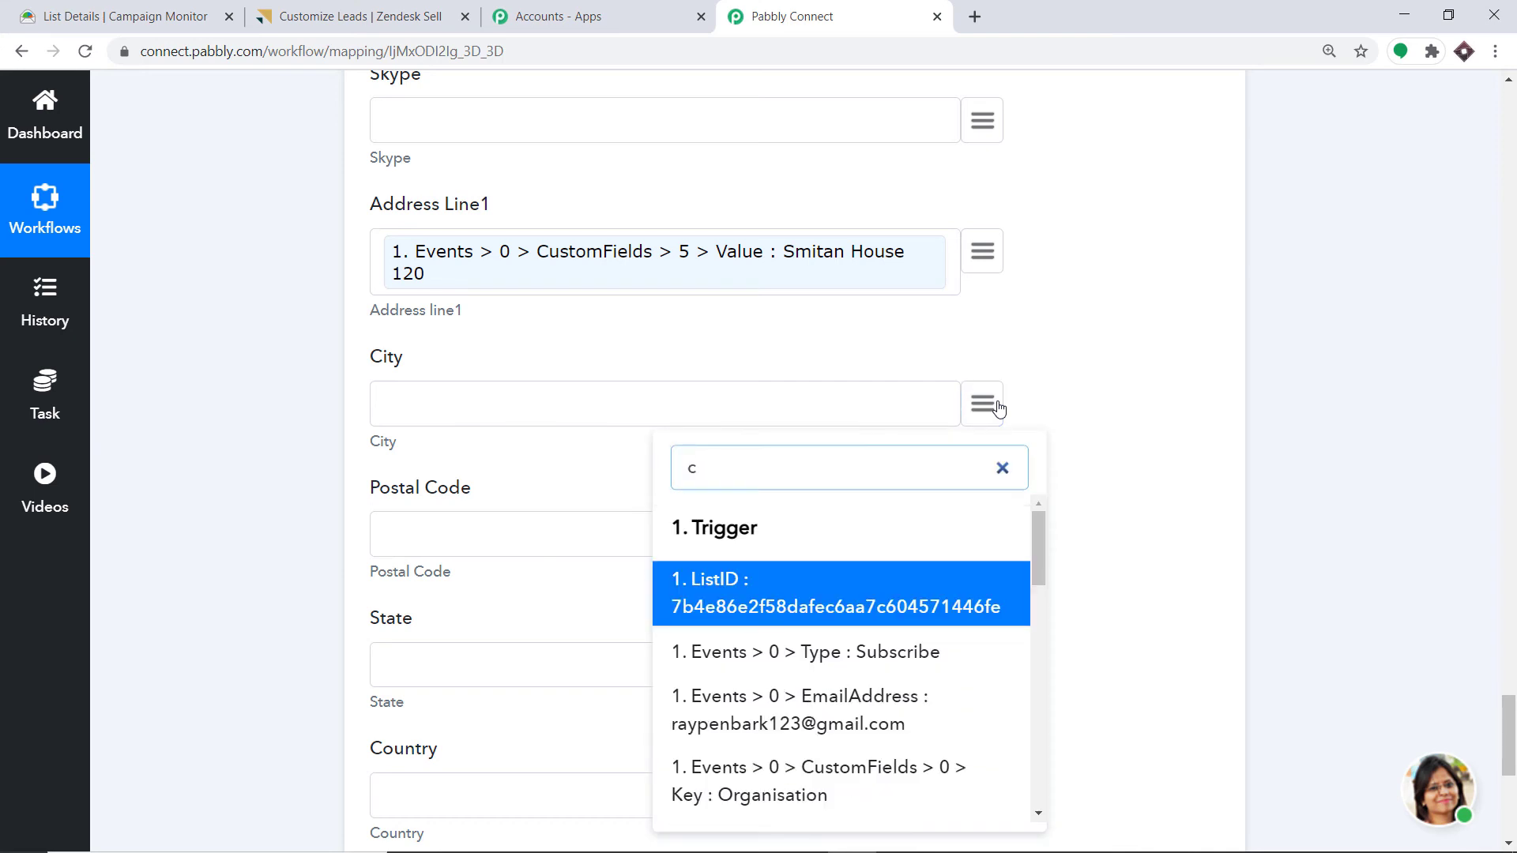
{"action": "key", "text": "BackSpace"}
{"action": "type", "text": "cal"}
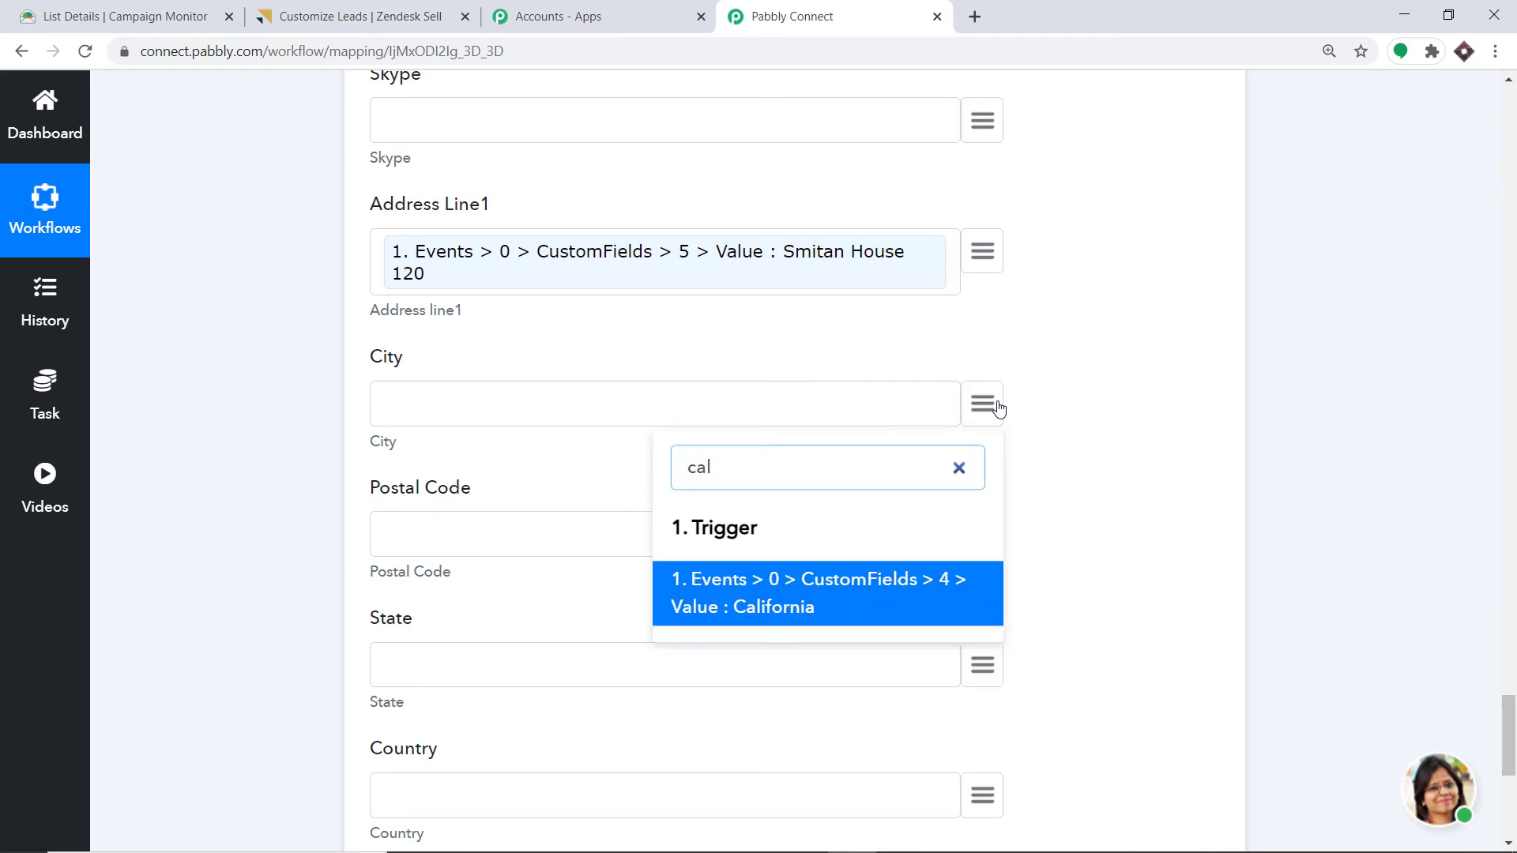
{"action": "left_click", "coordinate": [860, 583]}
- Map Postal Code, State and Country to the 462023, Texas and America custom fields
{"action": "scroll", "coordinate": [914, 532], "scroll_direction": "down", "scroll_amount": 2}
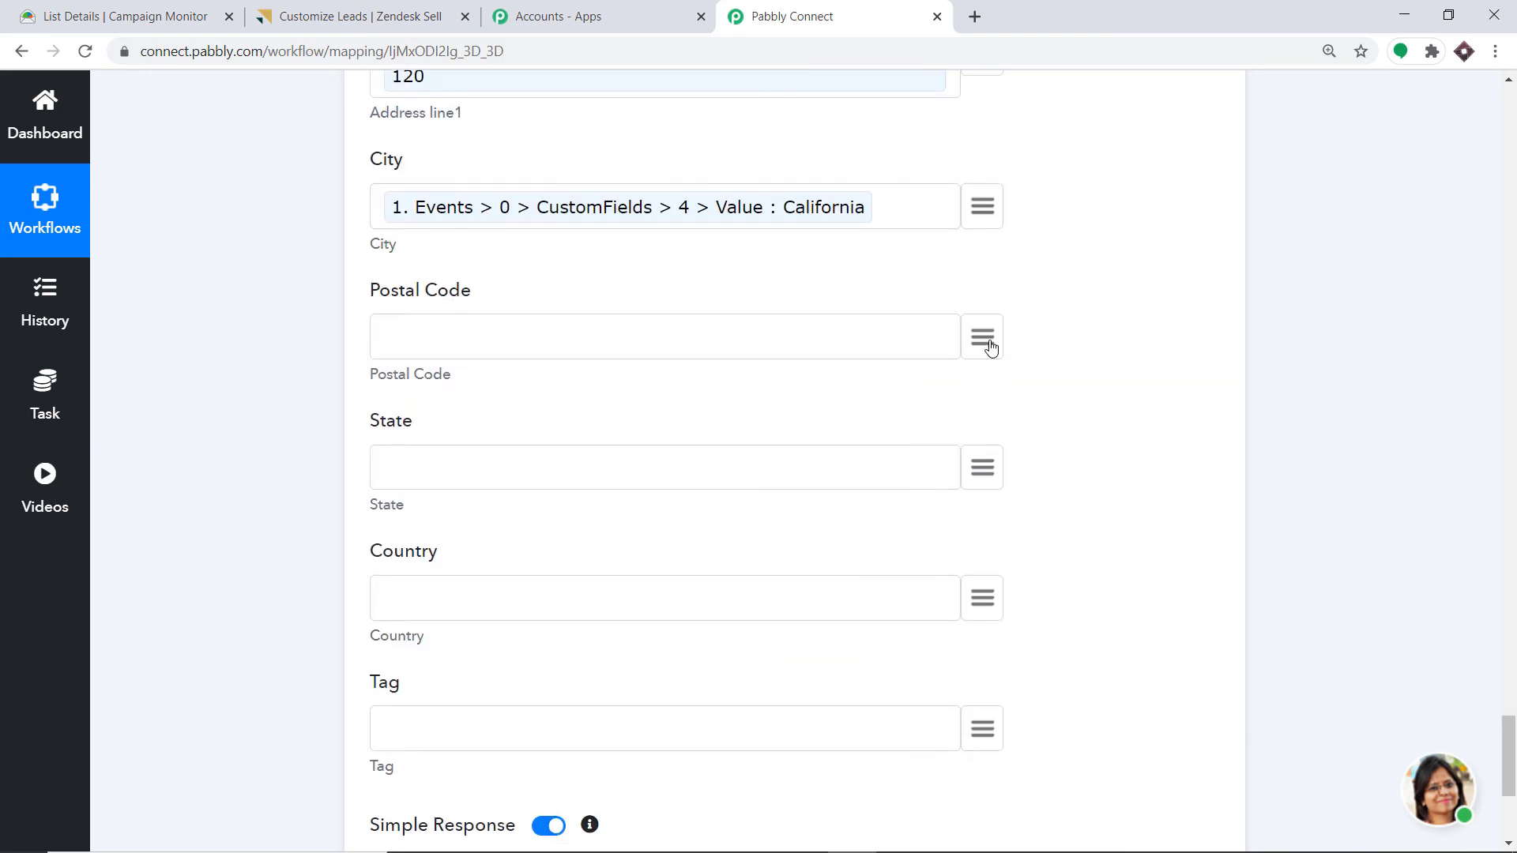
{"action": "left_click", "coordinate": [991, 349]}
{"action": "type", "text": "pi"}
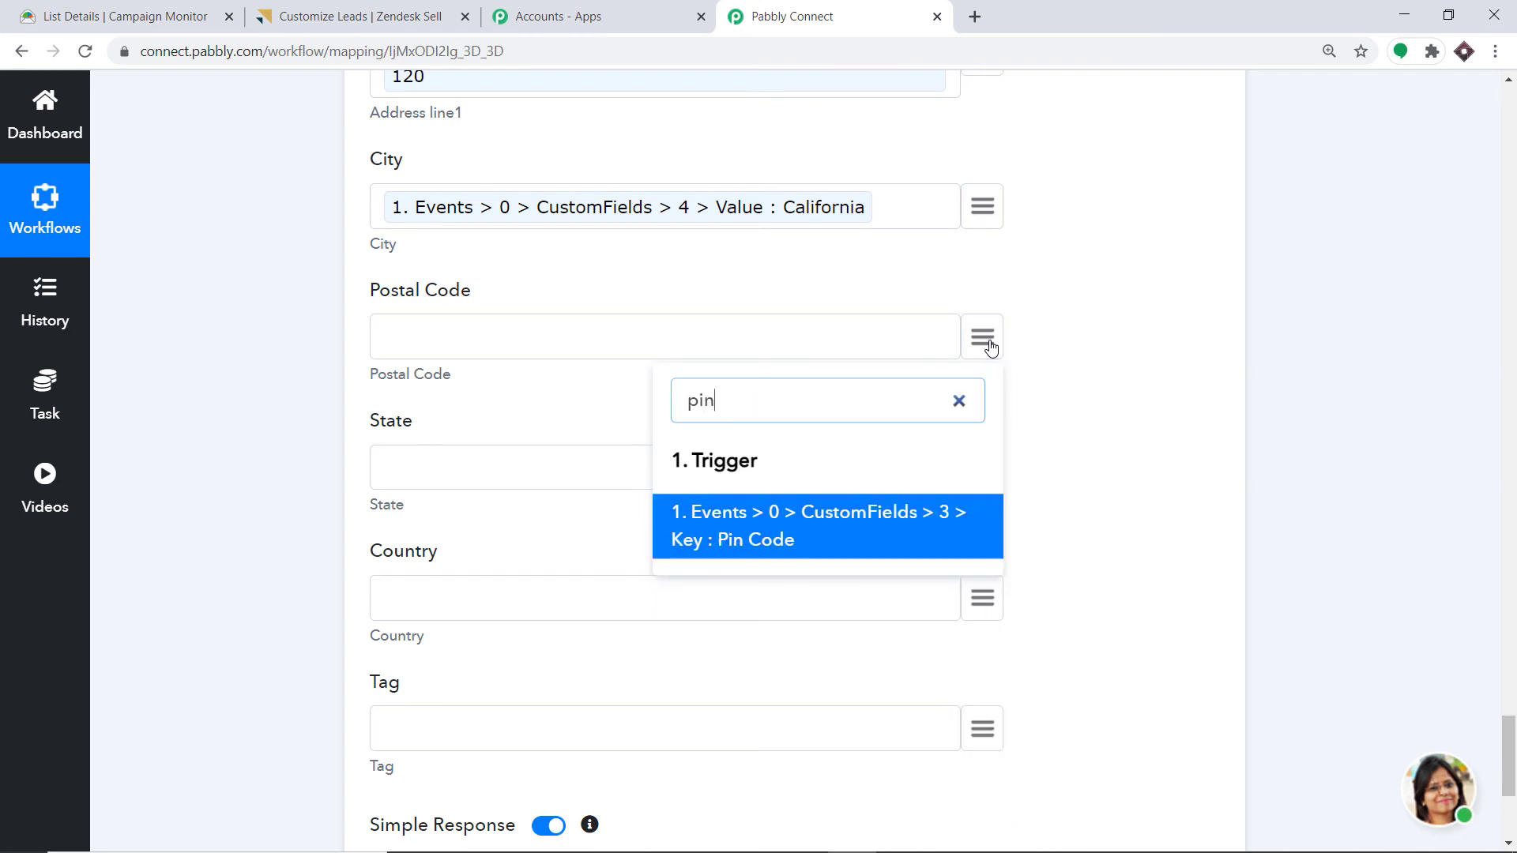
{"action": "type", "text": "n"}
{"action": "key", "text": "BackSpace"}
{"action": "key", "text": "BackSpace"}
{"action": "key", "text": "BackSpace"}
{"action": "type", "text": "4"}
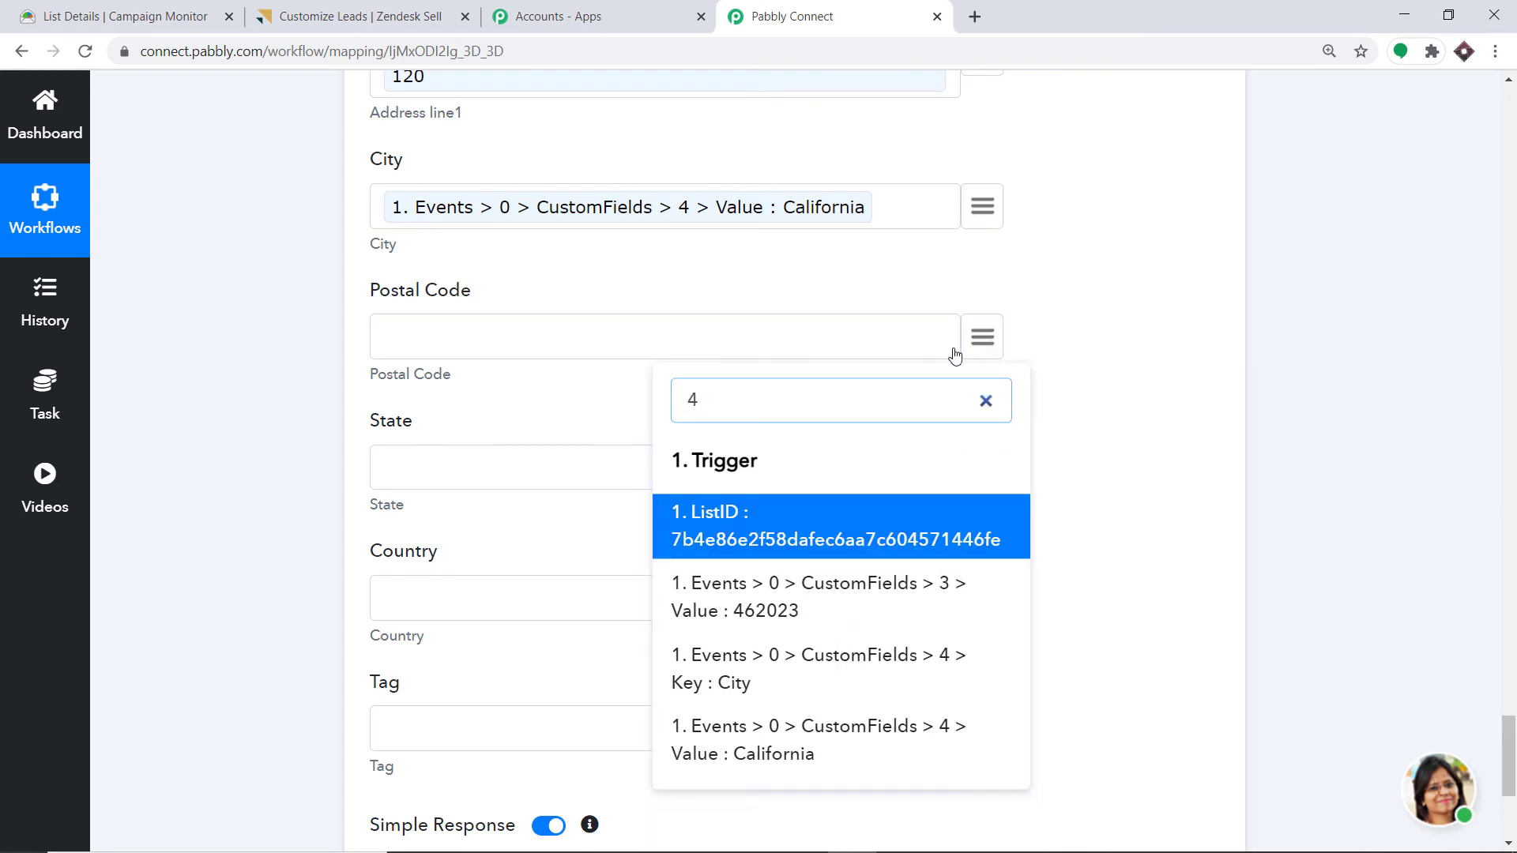
{"action": "left_click", "coordinate": [819, 589]}
{"action": "scroll", "coordinate": [792, 454], "scroll_direction": "down", "scroll_amount": 3}
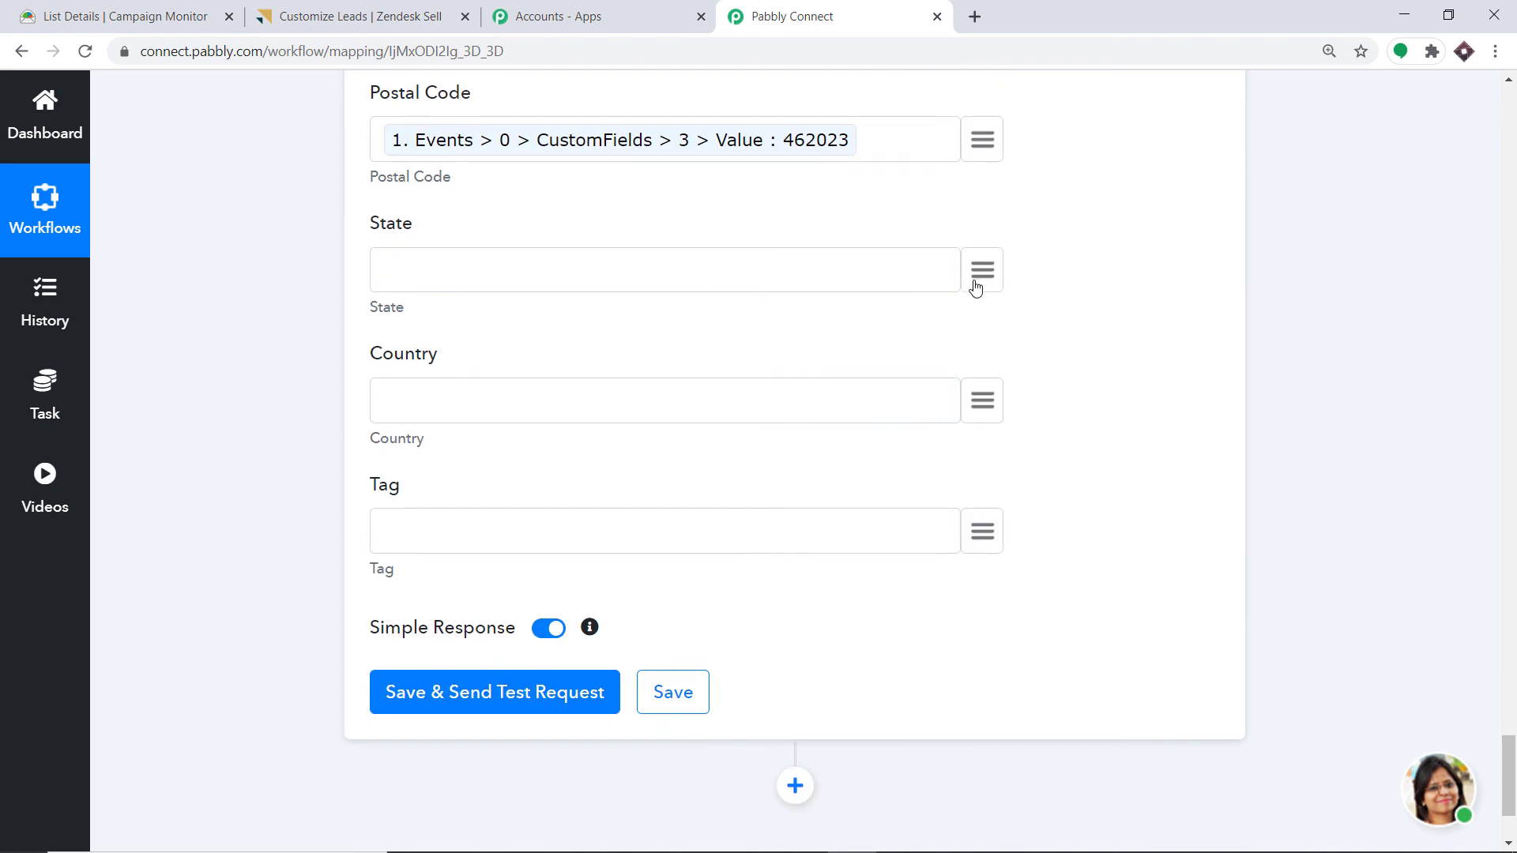
{"action": "left_click", "coordinate": [983, 286]}
{"action": "type", "text": "te"}
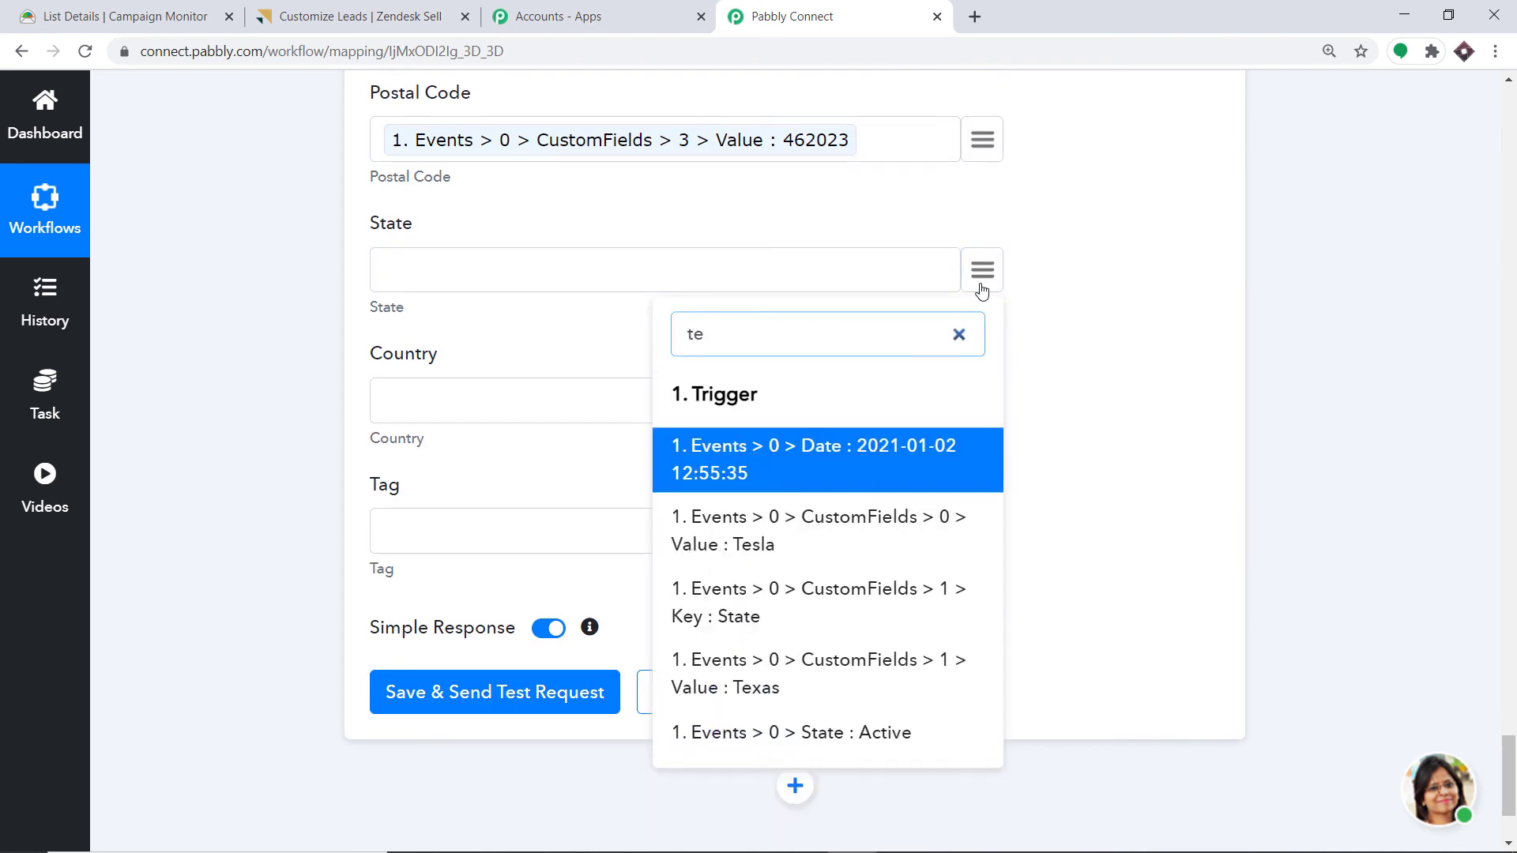
{"action": "left_click", "coordinate": [799, 674]}
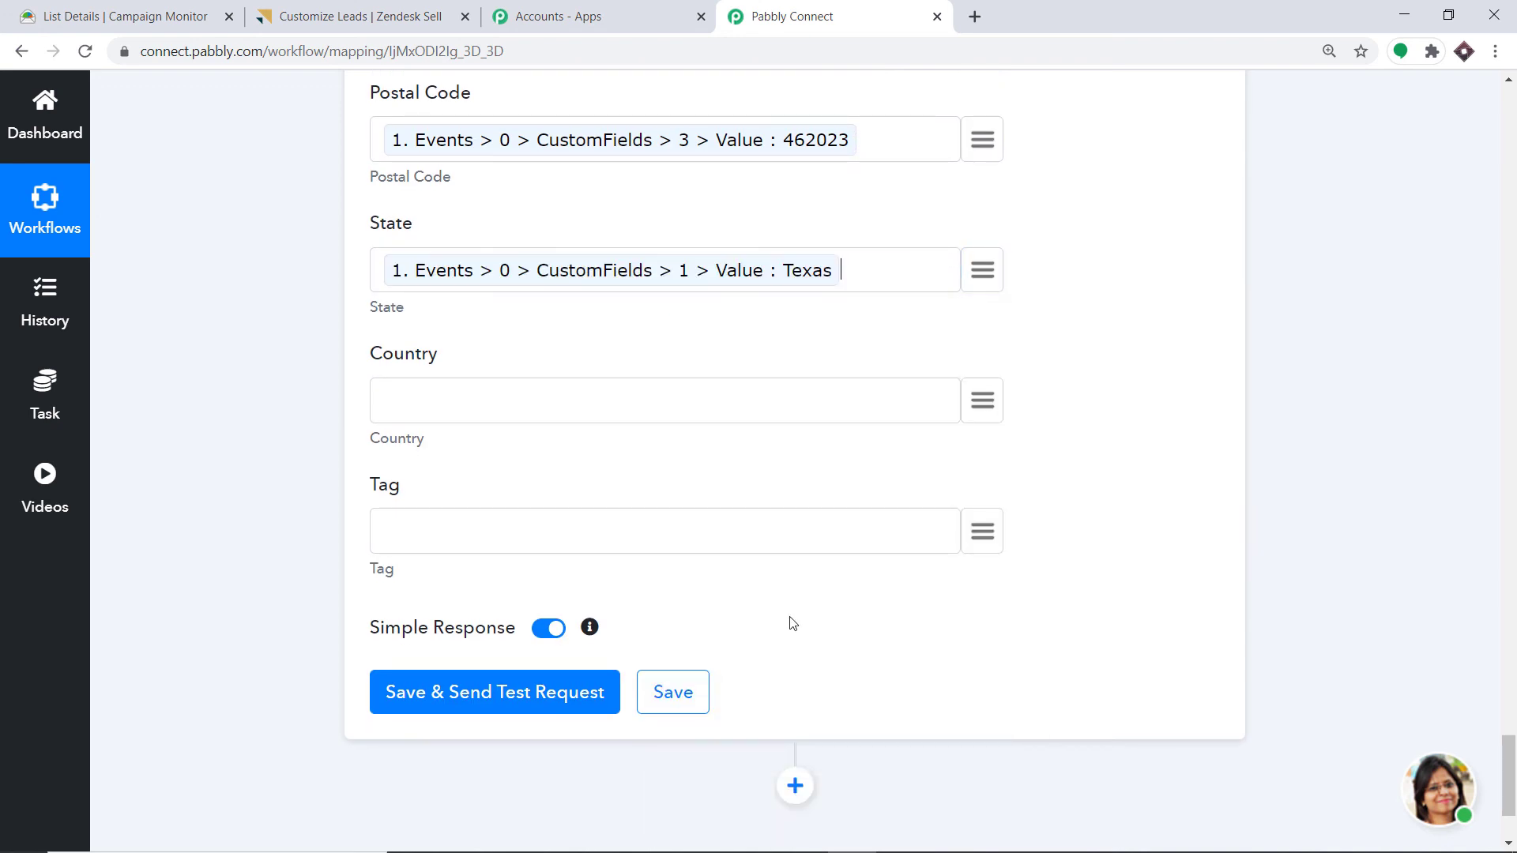
{"action": "scroll", "coordinate": [918, 356], "scroll_direction": "down", "scroll_amount": 1}
{"action": "left_click", "coordinate": [985, 302]}
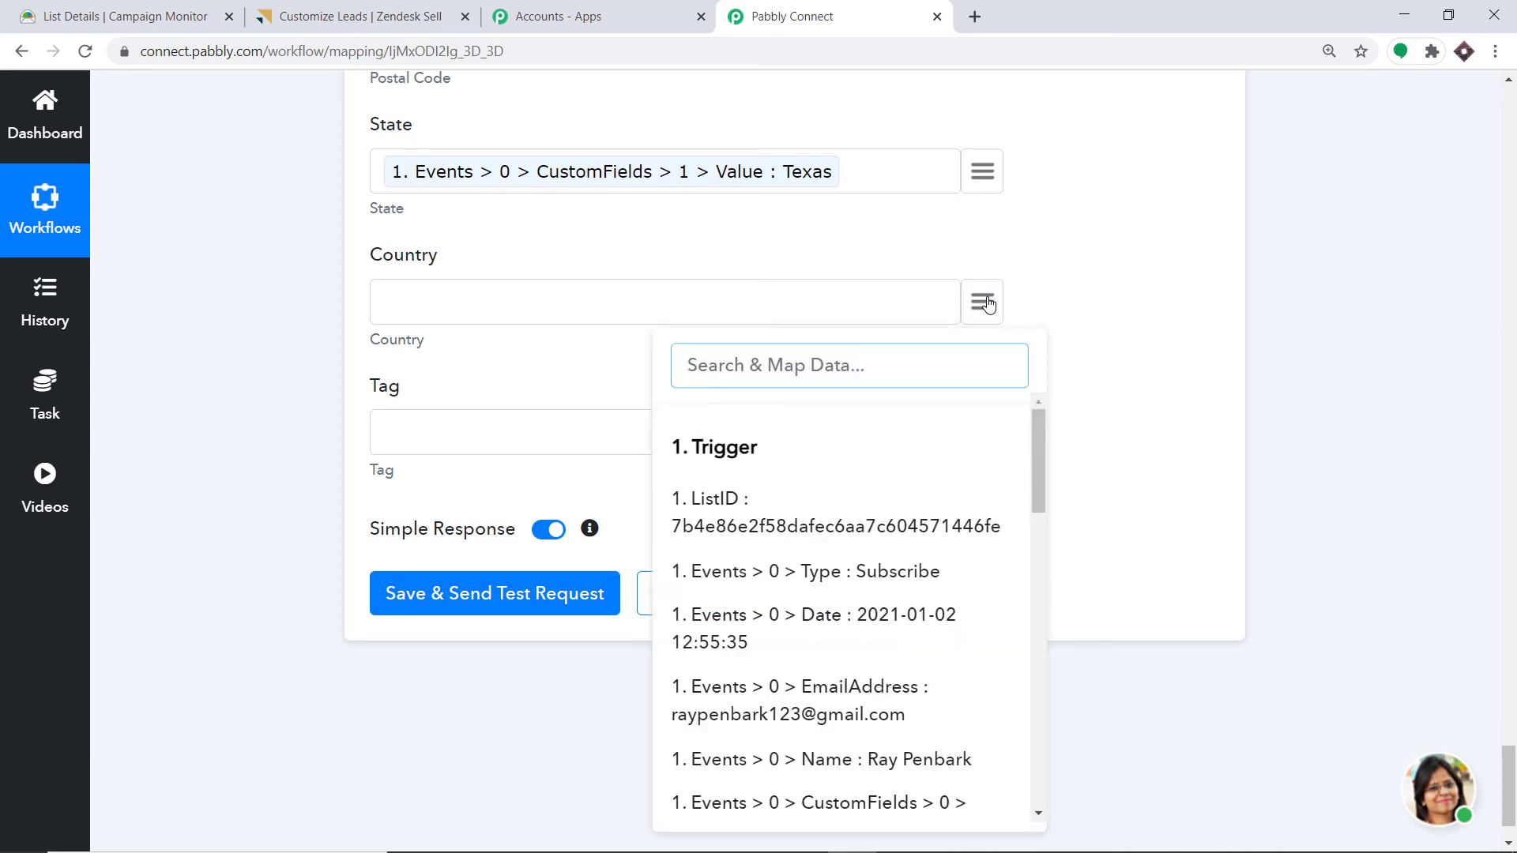
{"action": "type", "text": "amer"}
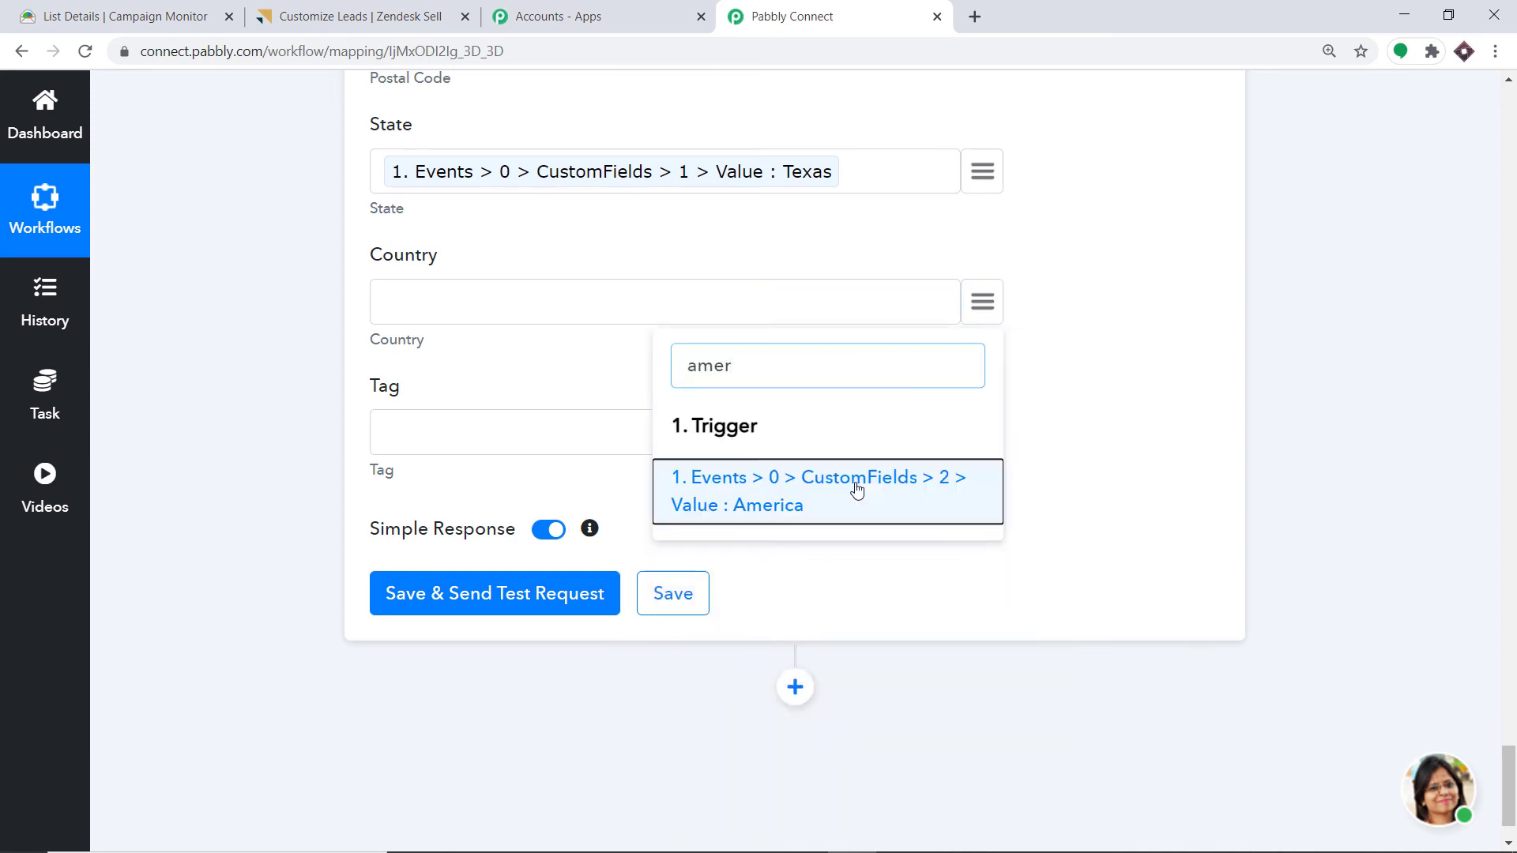
{"action": "left_click", "coordinate": [858, 491]}
- Search the Tag field's data for 'yello', then close it without mapping anything
{"action": "left_click", "coordinate": [981, 439]}
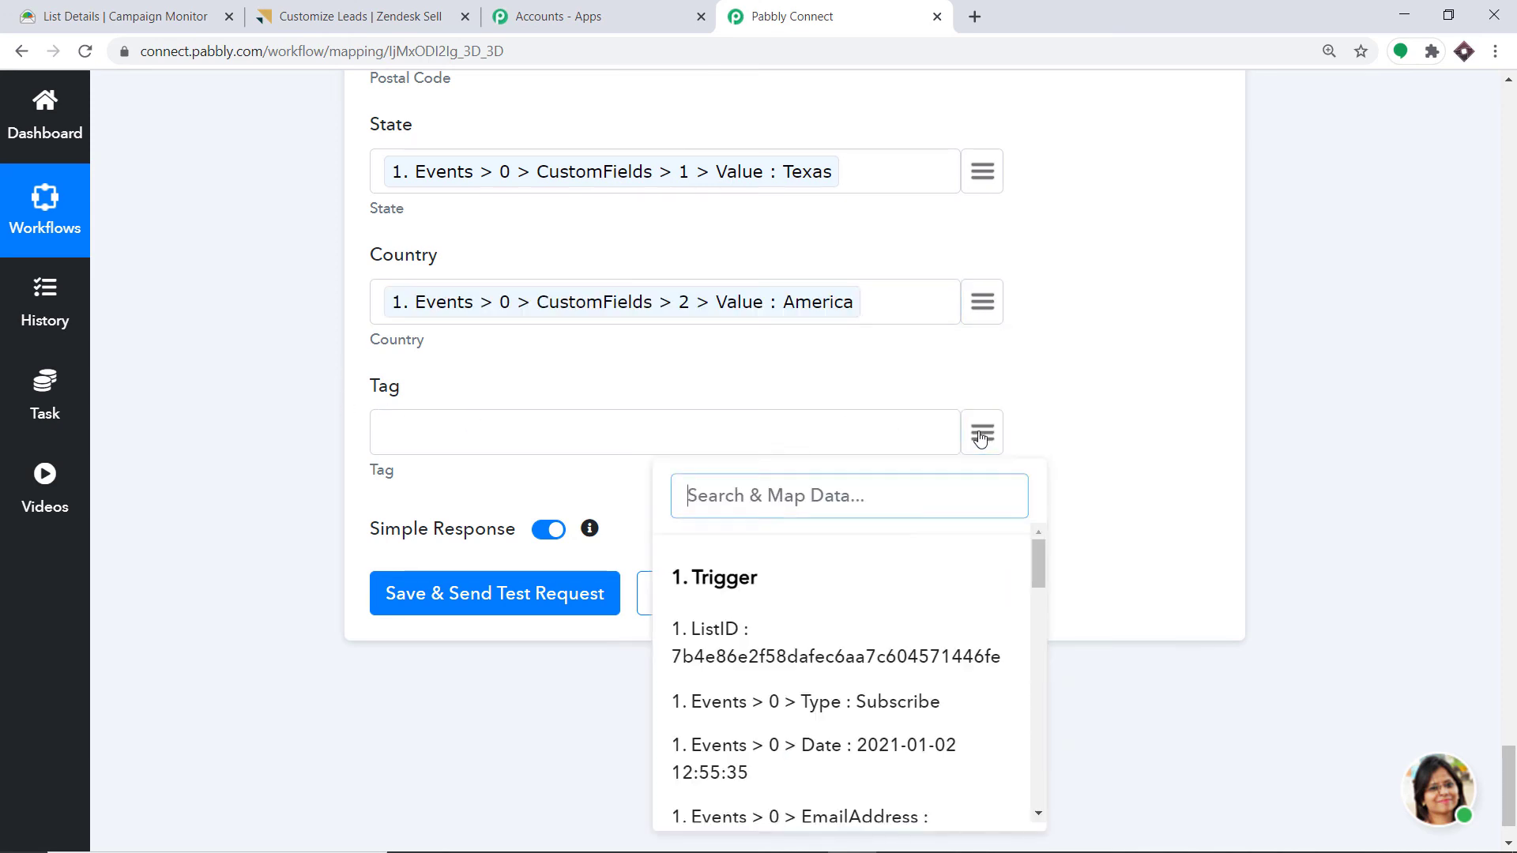
{"action": "type", "text": "yello"}
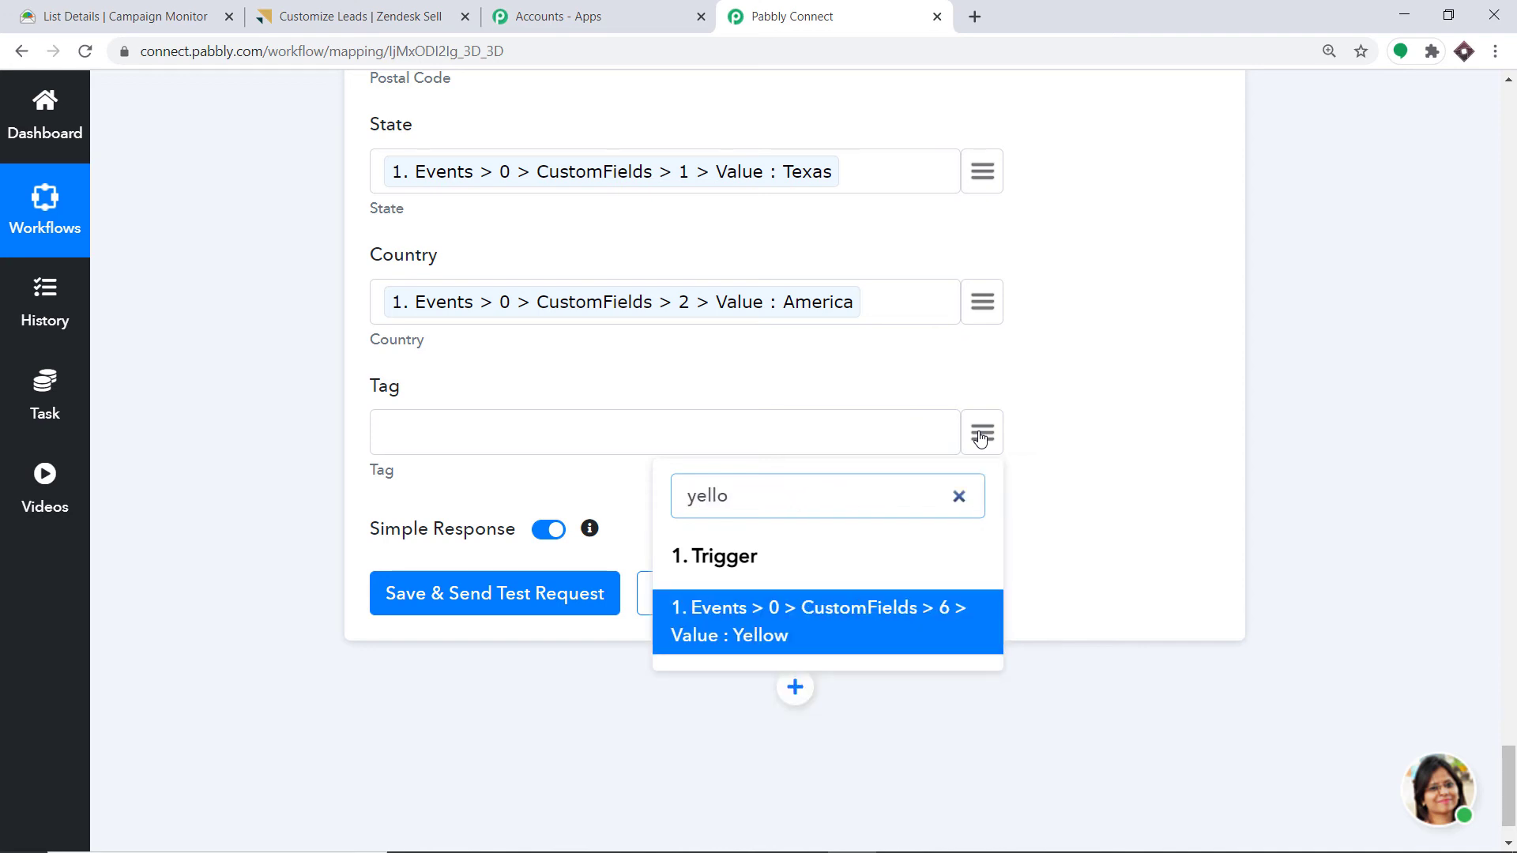
{"action": "left_click", "coordinate": [1194, 399]}
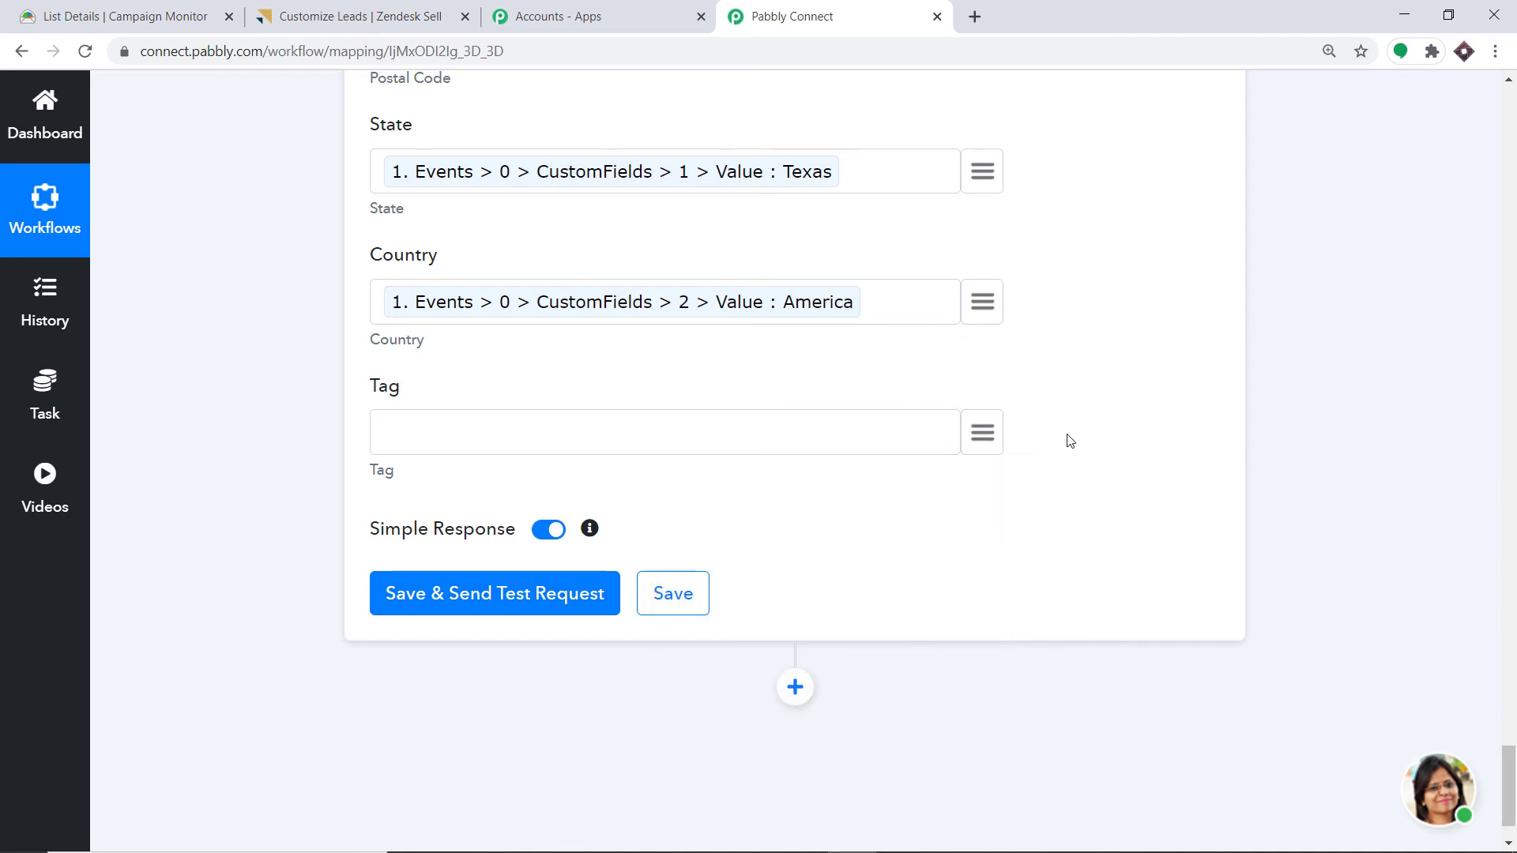
{"action": "scroll", "coordinate": [1069, 440], "scroll_direction": "up", "scroll_amount": 20}
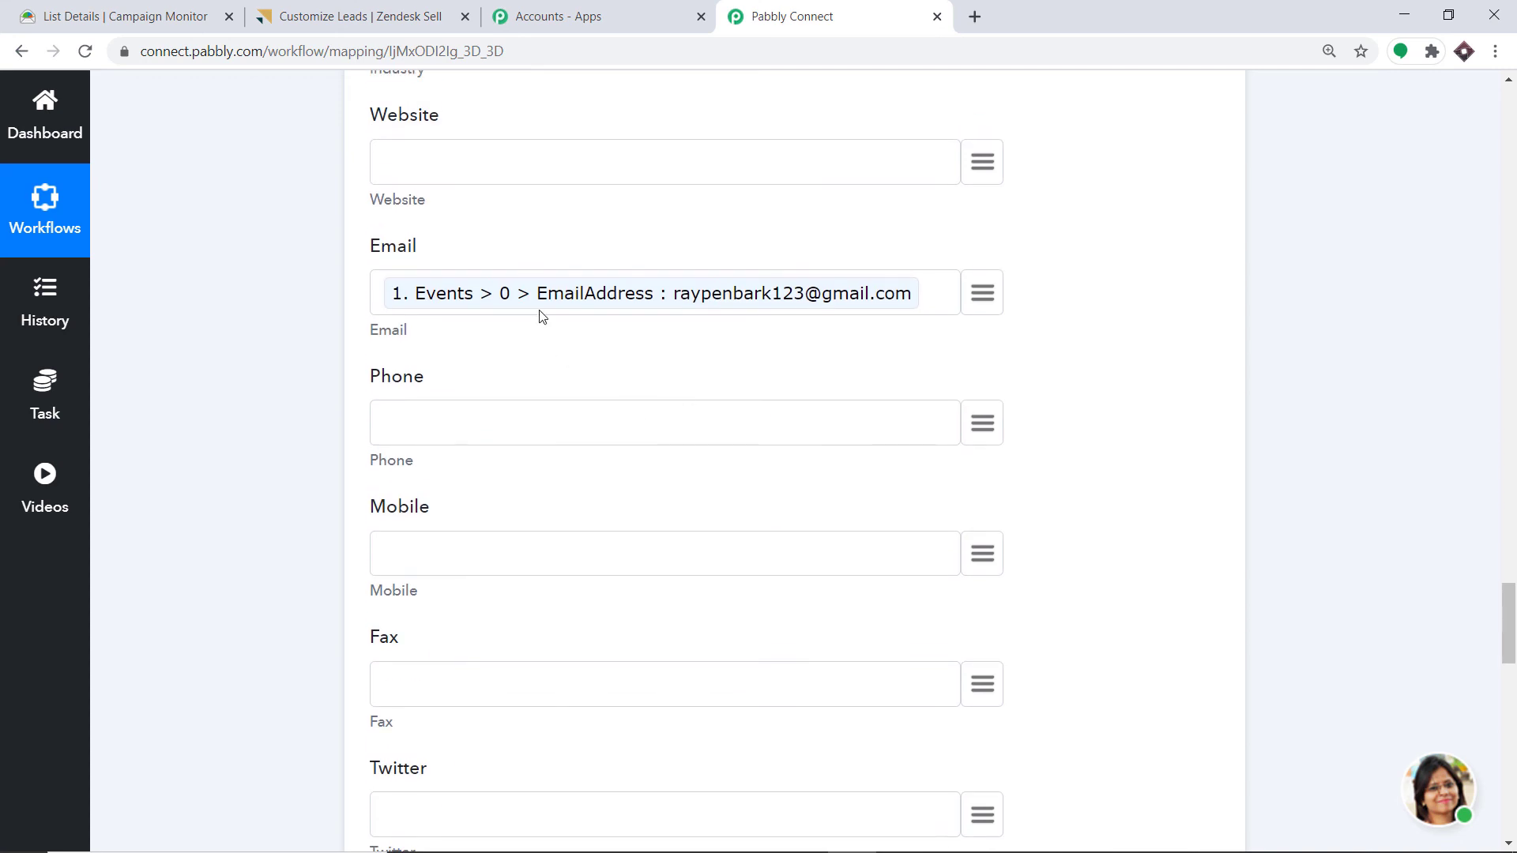
{"action": "scroll", "coordinate": [544, 324], "scroll_direction": "up", "scroll_amount": 17}
{"action": "scroll", "coordinate": [549, 340], "scroll_direction": "down", "scroll_amount": 7}
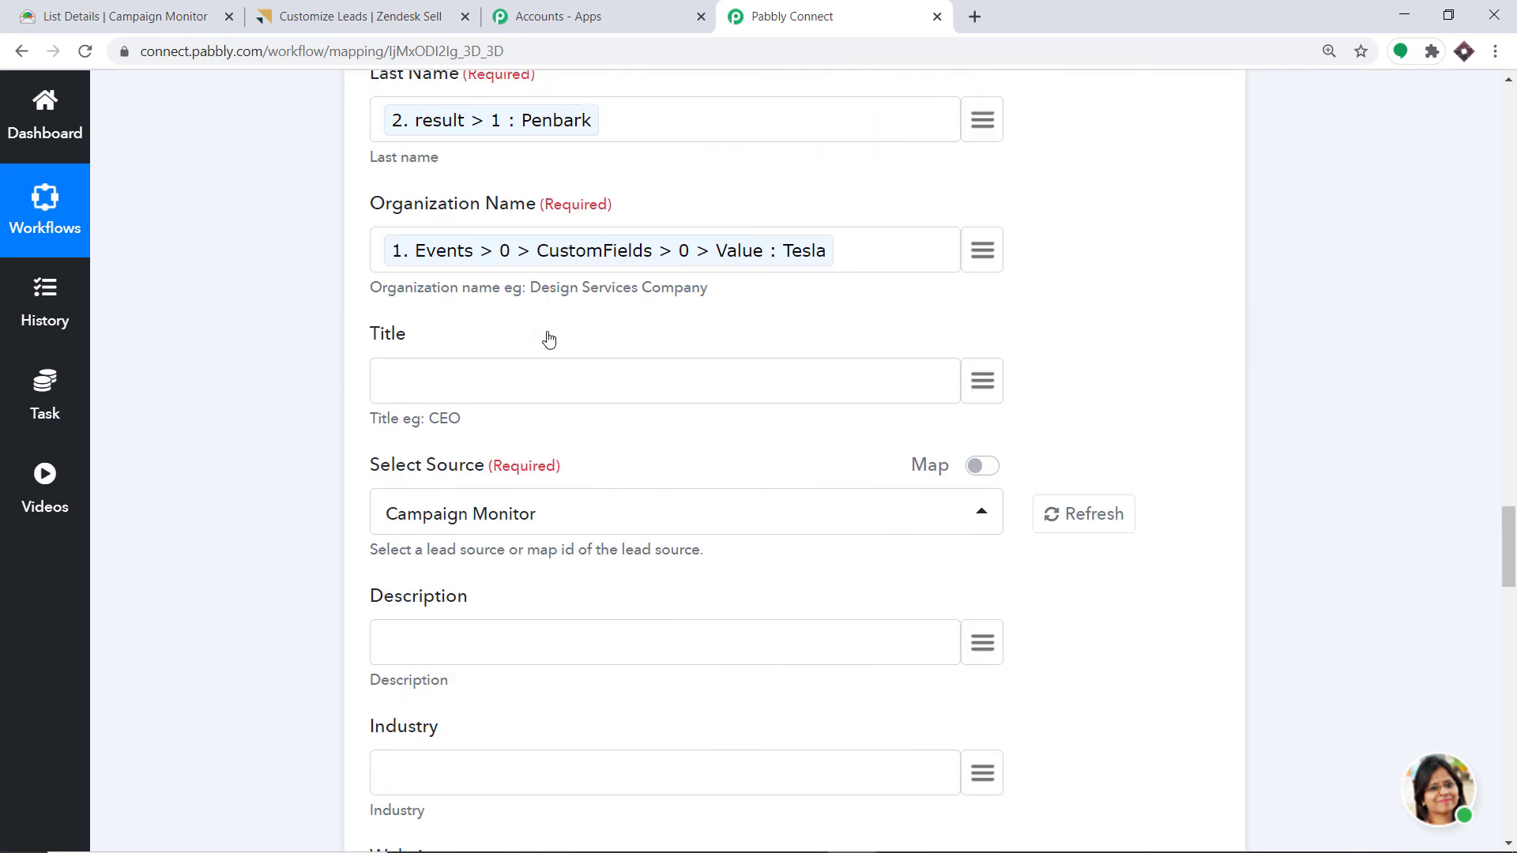
{"action": "scroll", "coordinate": [549, 340], "scroll_direction": "down", "scroll_amount": 20}
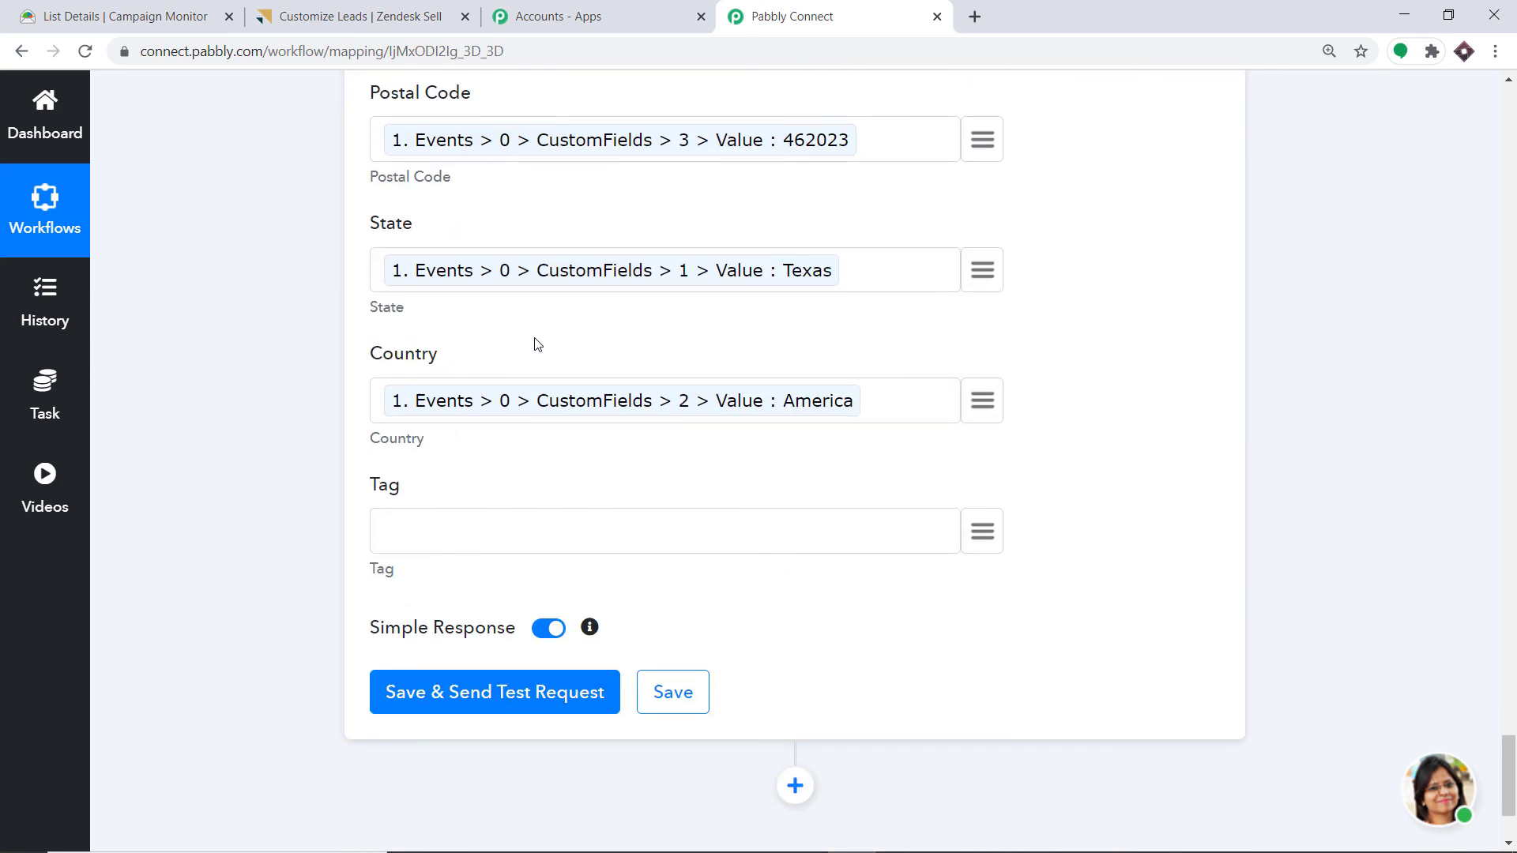
- Save the Create Lead step, send a test request, and check the returned lead response
{"action": "left_click", "coordinate": [474, 701]}
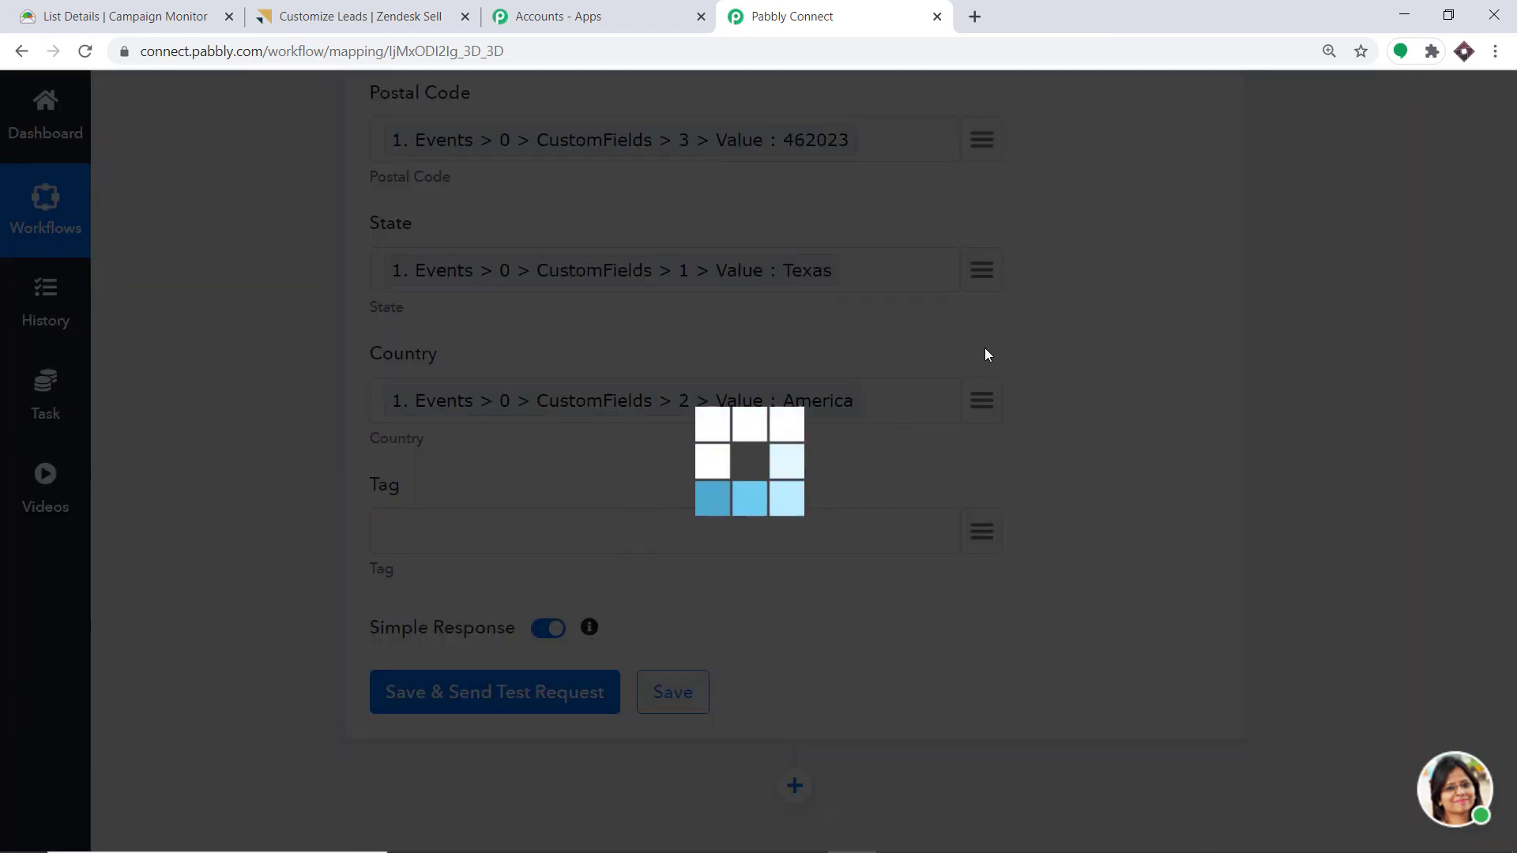
{"action": "scroll", "coordinate": [946, 400], "scroll_direction": "down", "scroll_amount": 5}
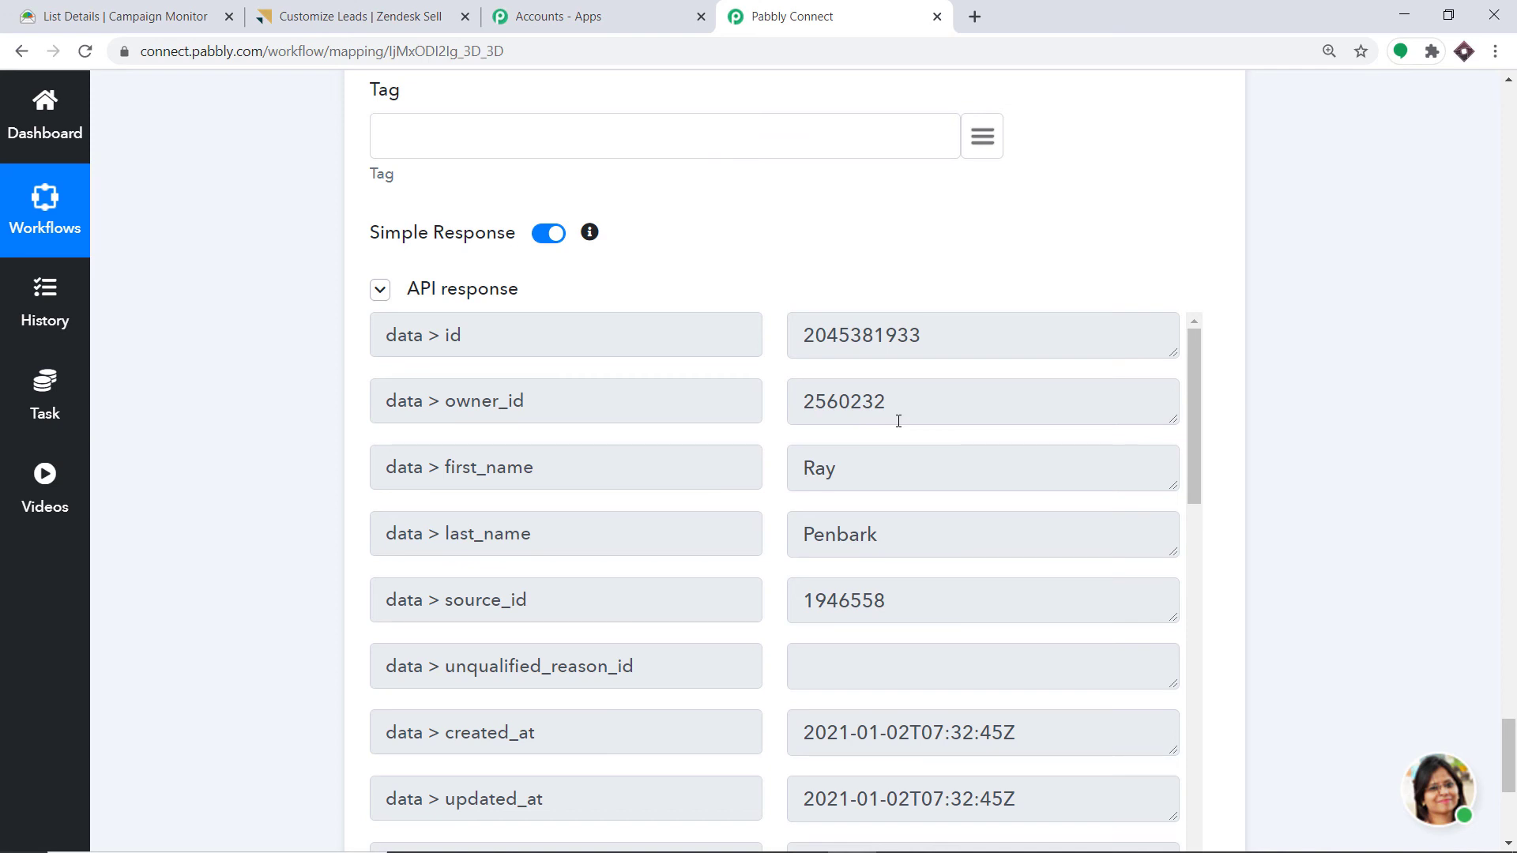
{"action": "left_click", "coordinate": [353, 10]}
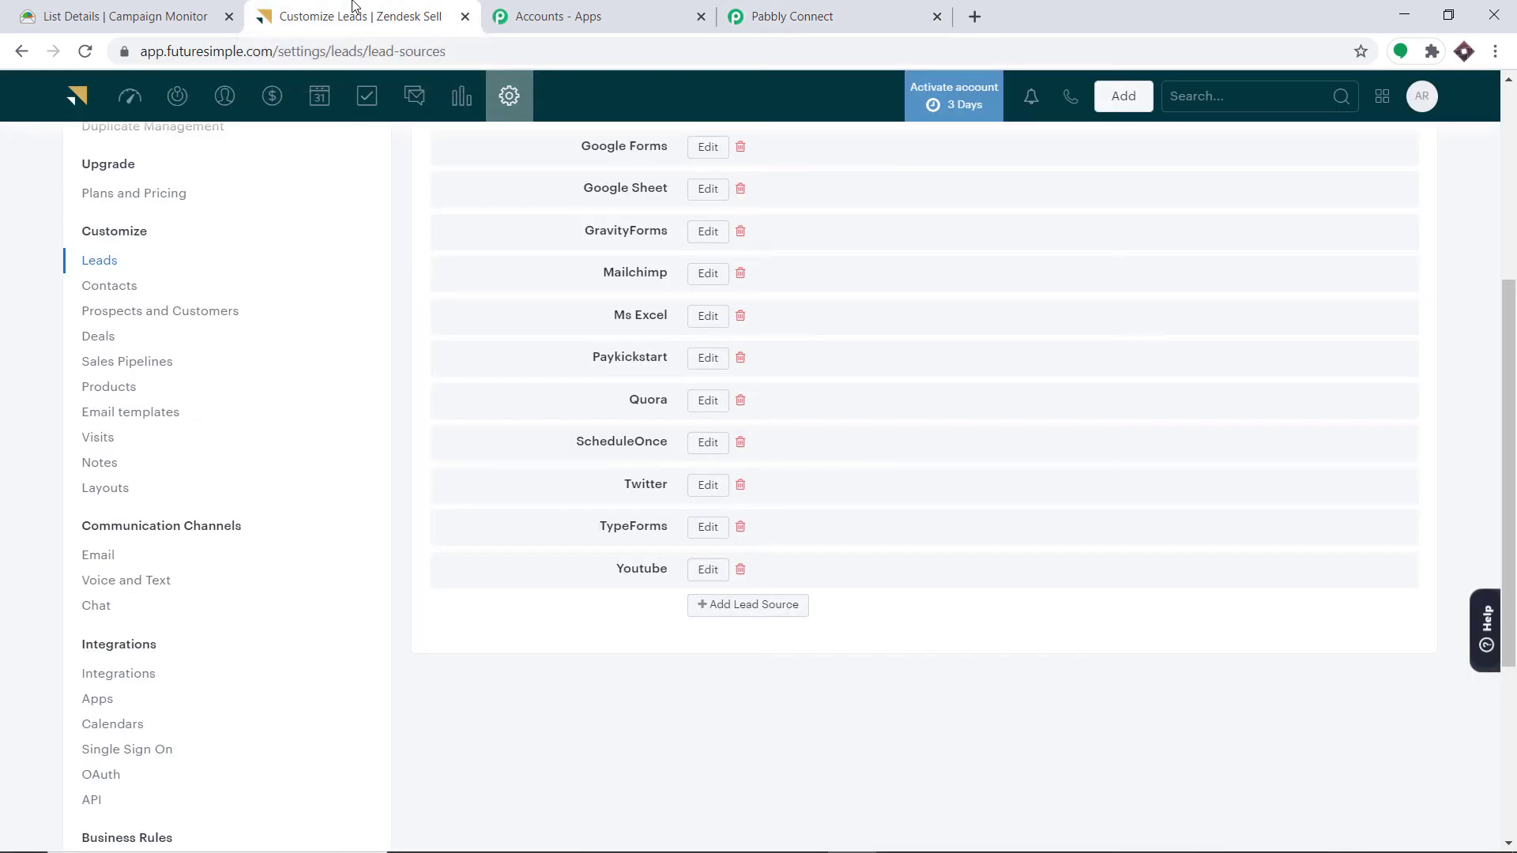
- Filter Zendesk Sell's Leads list by the lead's name to confirm the new lead, then return
{"action": "left_click", "coordinate": [180, 97]}
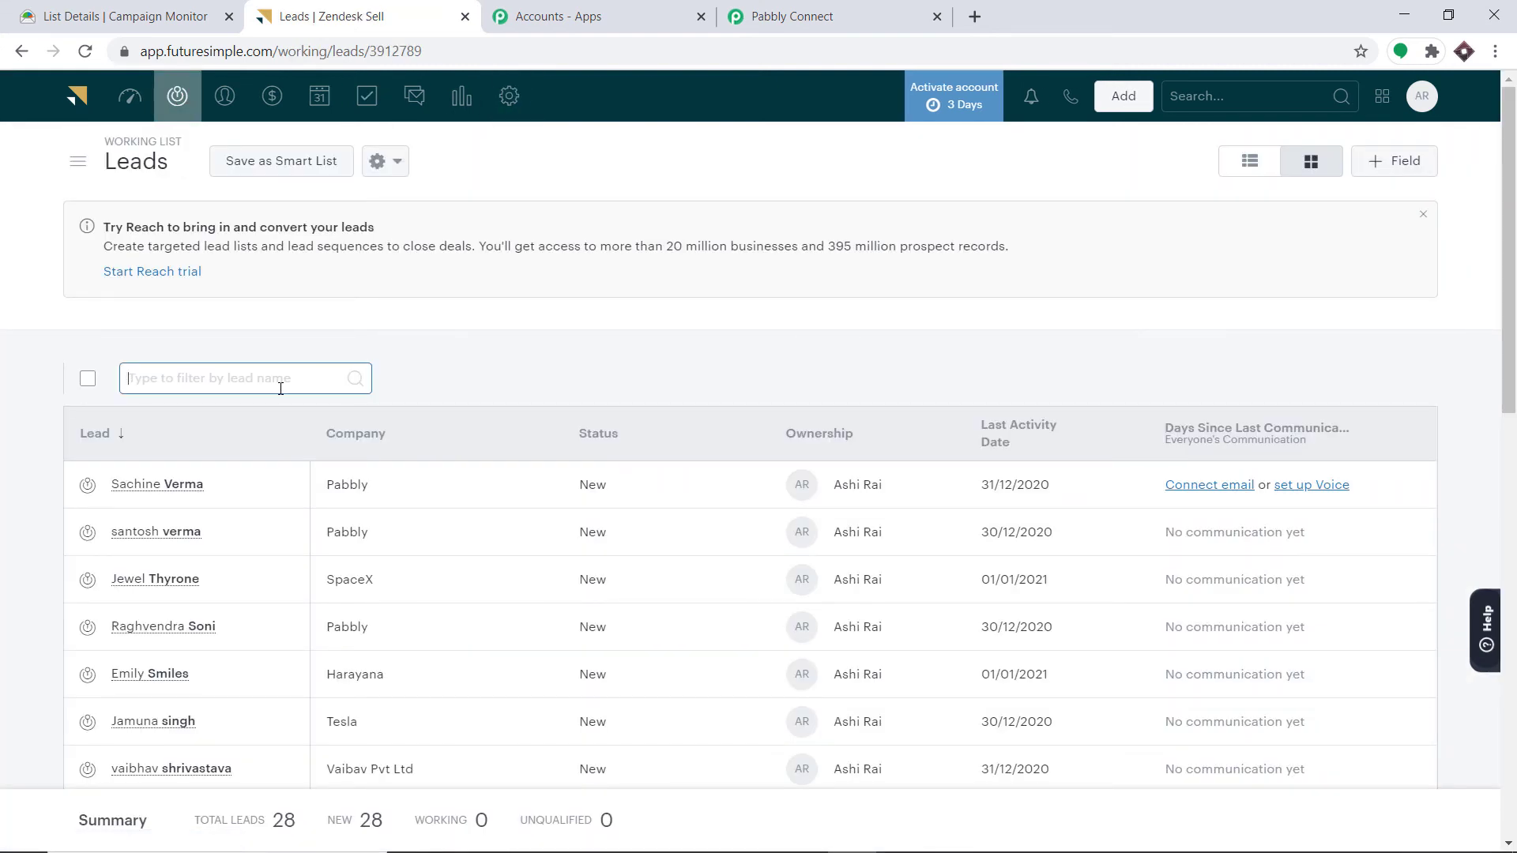
{"action": "type", "text": "ray"}
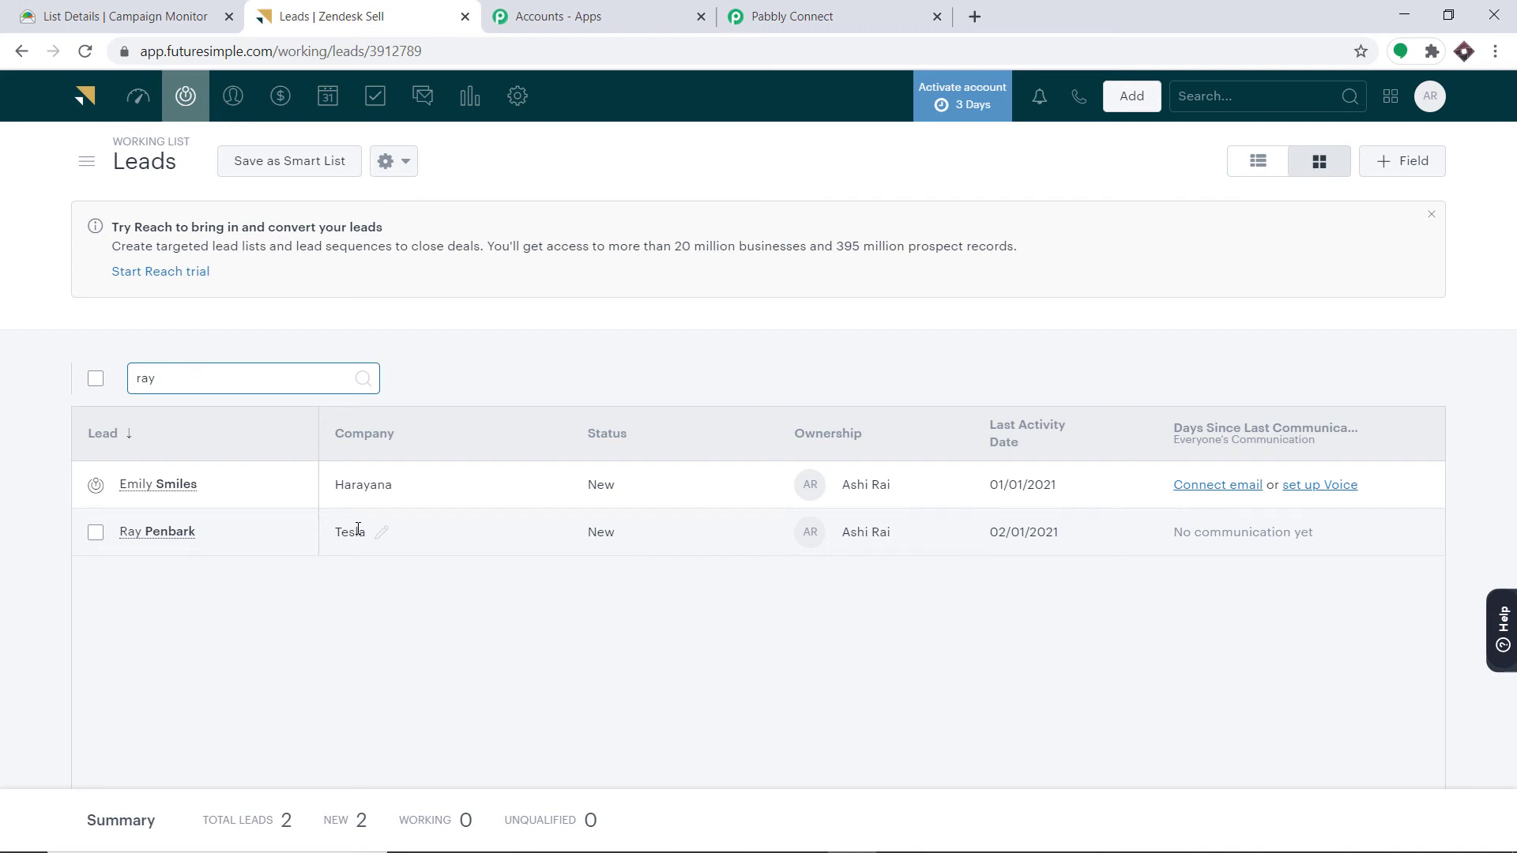
{"action": "left_click", "coordinate": [790, 8]}
{"action": "scroll", "coordinate": [1195, 417], "scroll_direction": "up", "scroll_amount": 20}
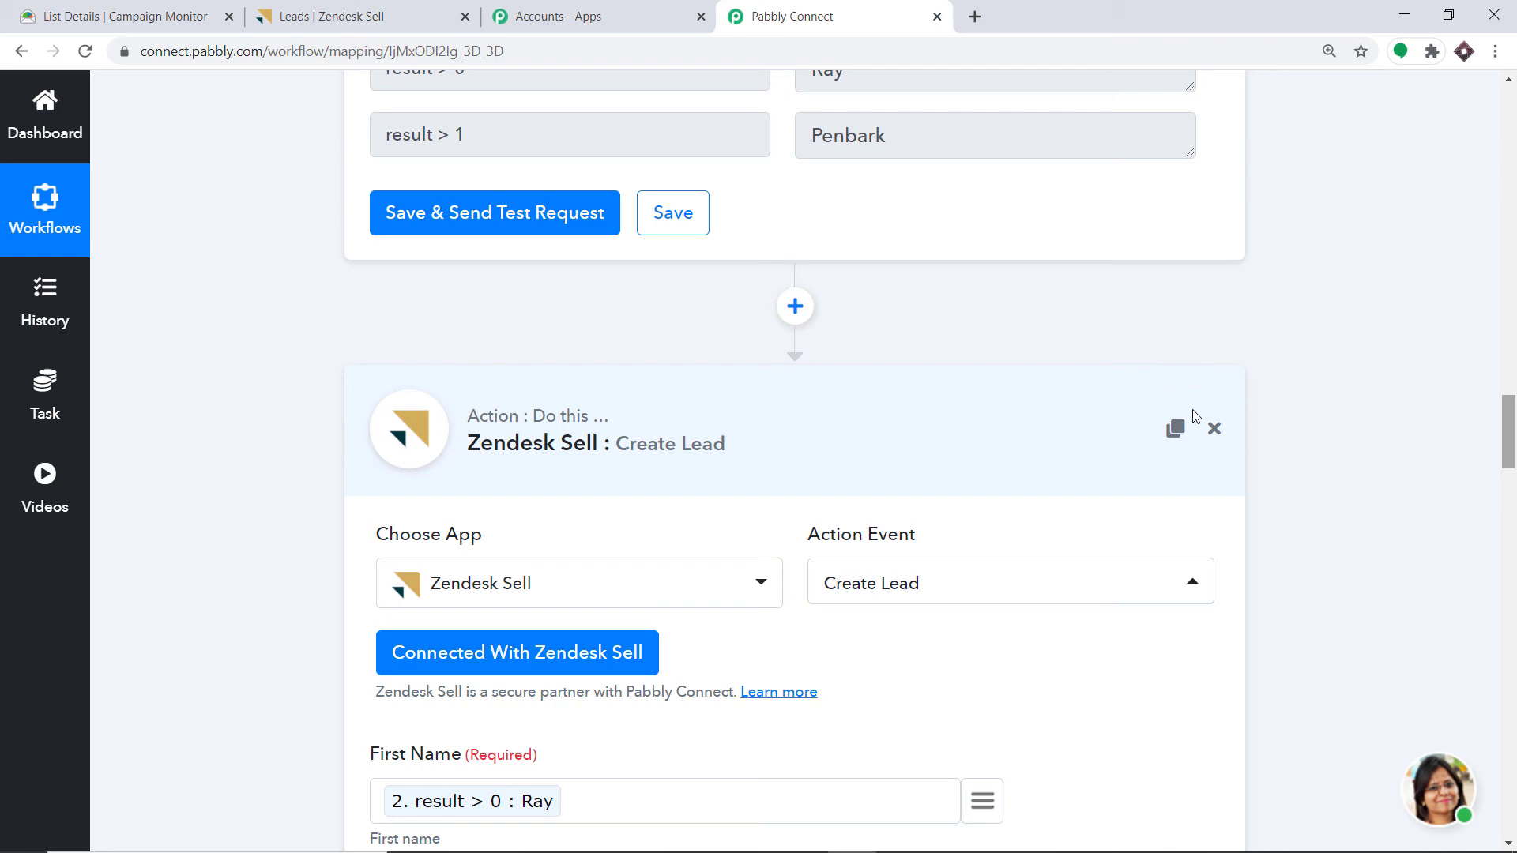
- Collapse the Create Lead, Split Text and Campaign Monitor trigger steps of the workflow
{"action": "left_click", "coordinate": [694, 406]}
{"action": "scroll", "coordinate": [1512, 466], "scroll_direction": "up", "scroll_amount": 5}
{"action": "left_click_drag", "start_coordinate": [1515, 468], "coordinate": [1514, 441]}
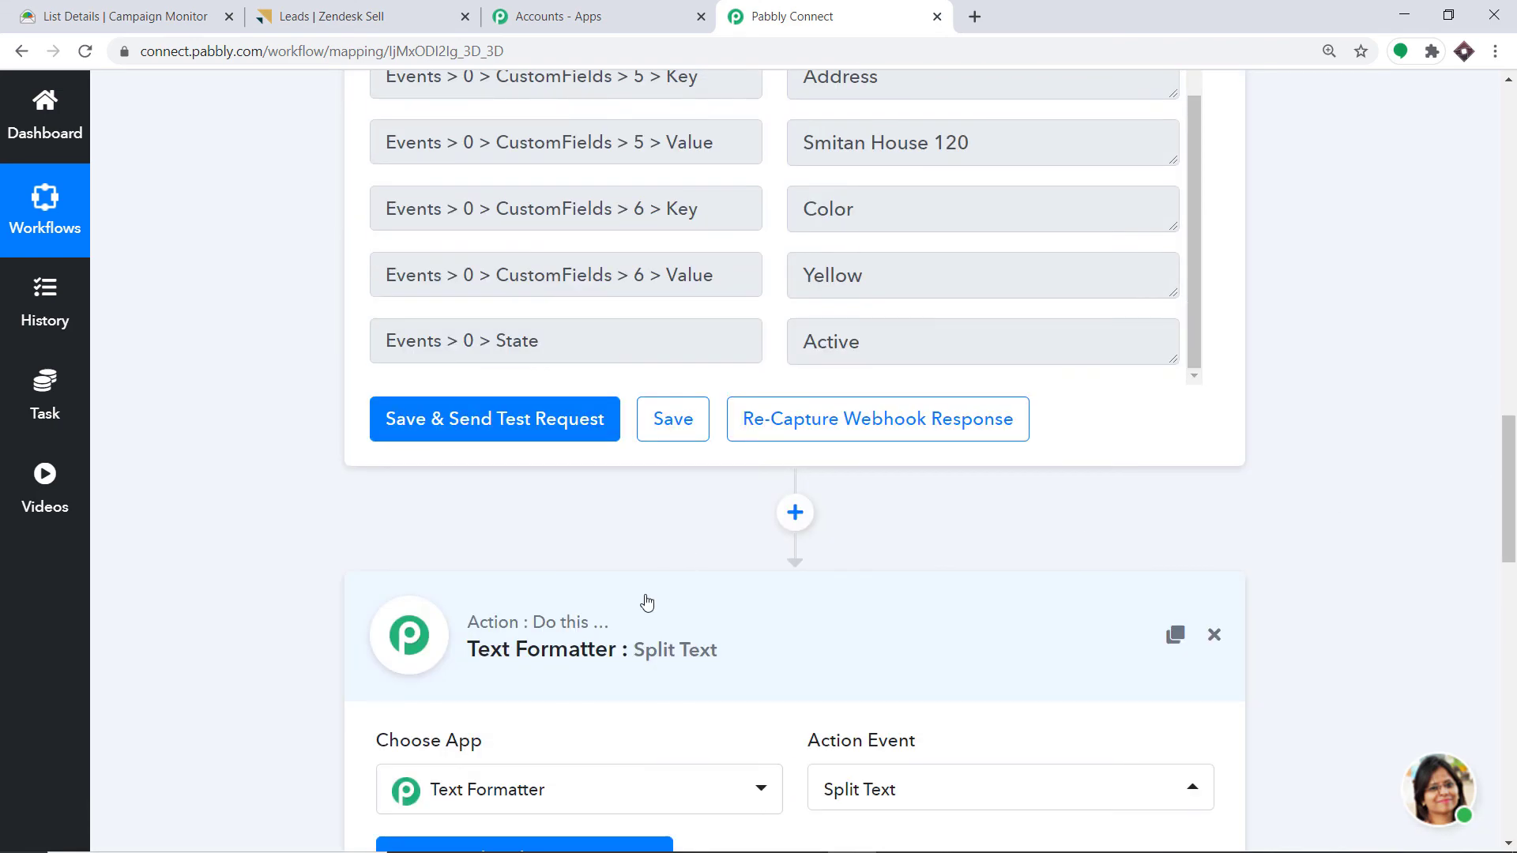
{"action": "left_click", "coordinate": [634, 622]}
{"action": "left_click_drag", "start_coordinate": [1514, 627], "coordinate": [1514, 261]}
{"action": "scroll", "coordinate": [626, 237], "scroll_direction": "up", "scroll_amount": 3}
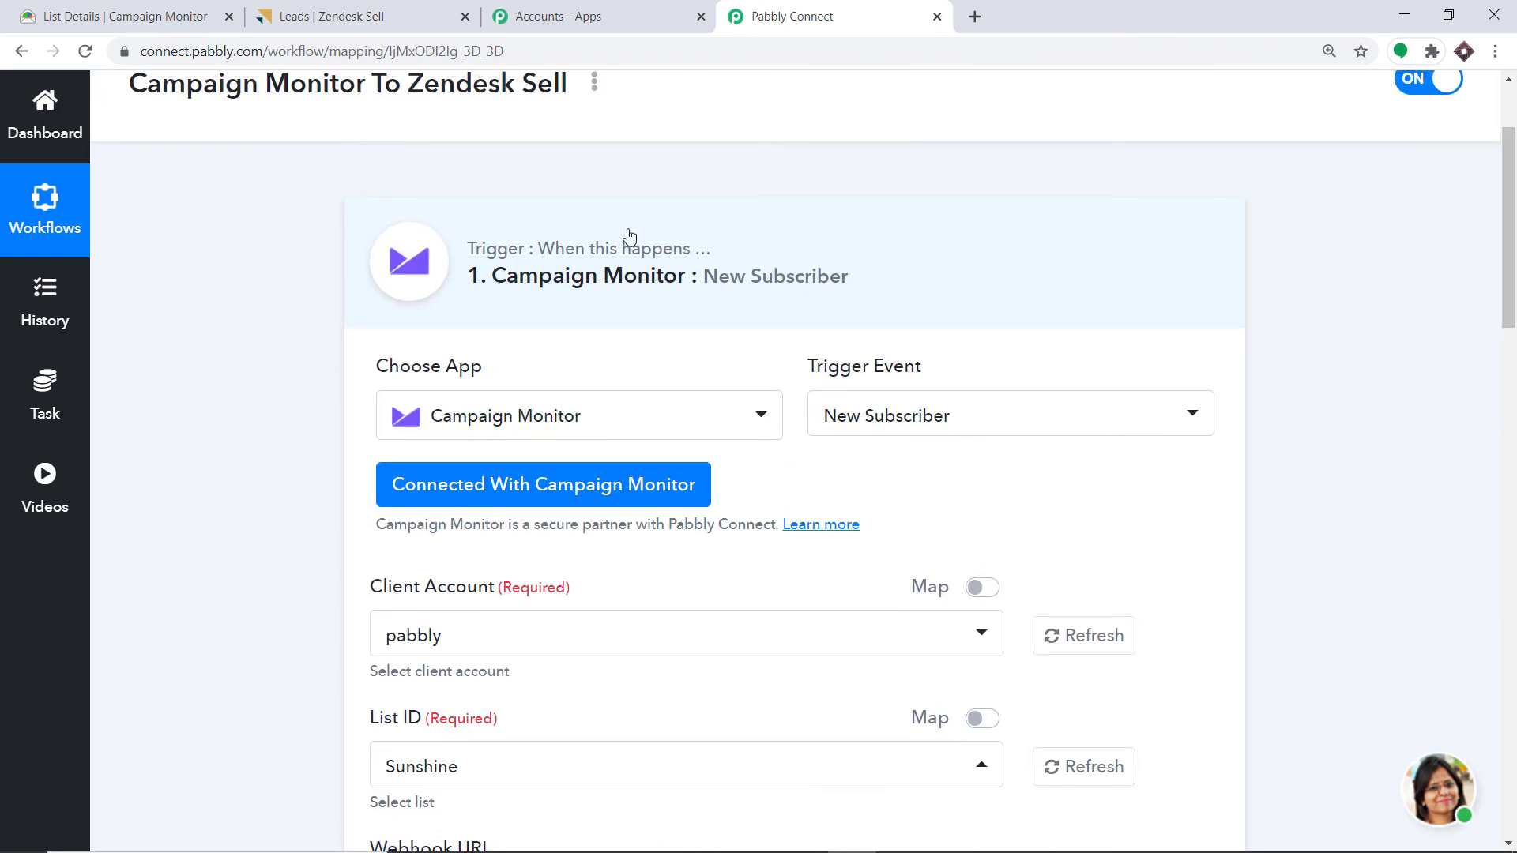
{"action": "left_click", "coordinate": [620, 359]}
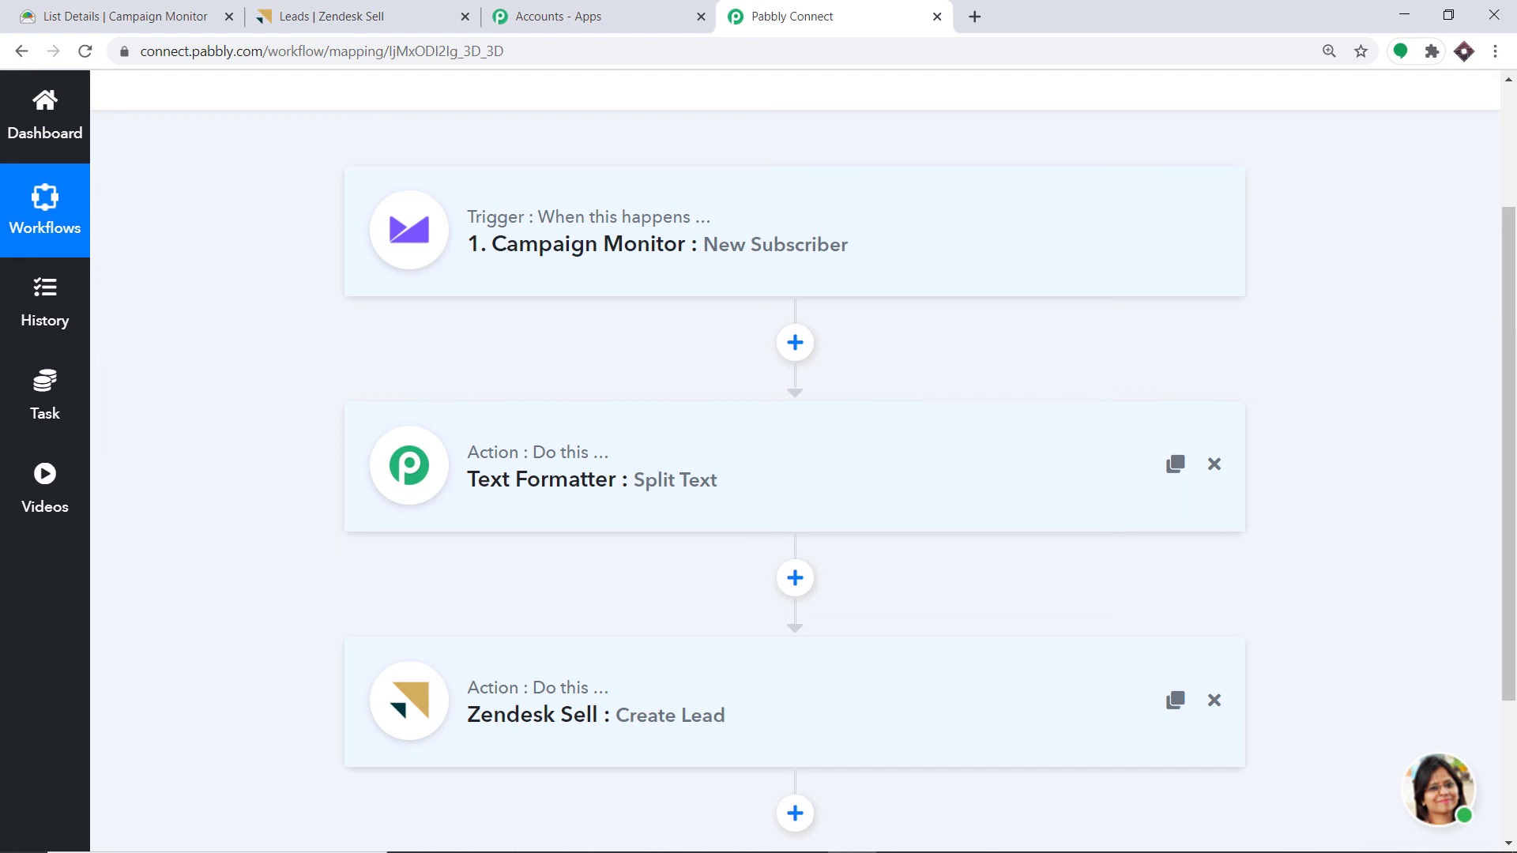
- Look over the collapsed three-step workflow, then go to Campaign Monitor's Sunshine list
{"action": "scroll", "coordinate": [1492, 497], "scroll_direction": "down", "scroll_amount": 2}
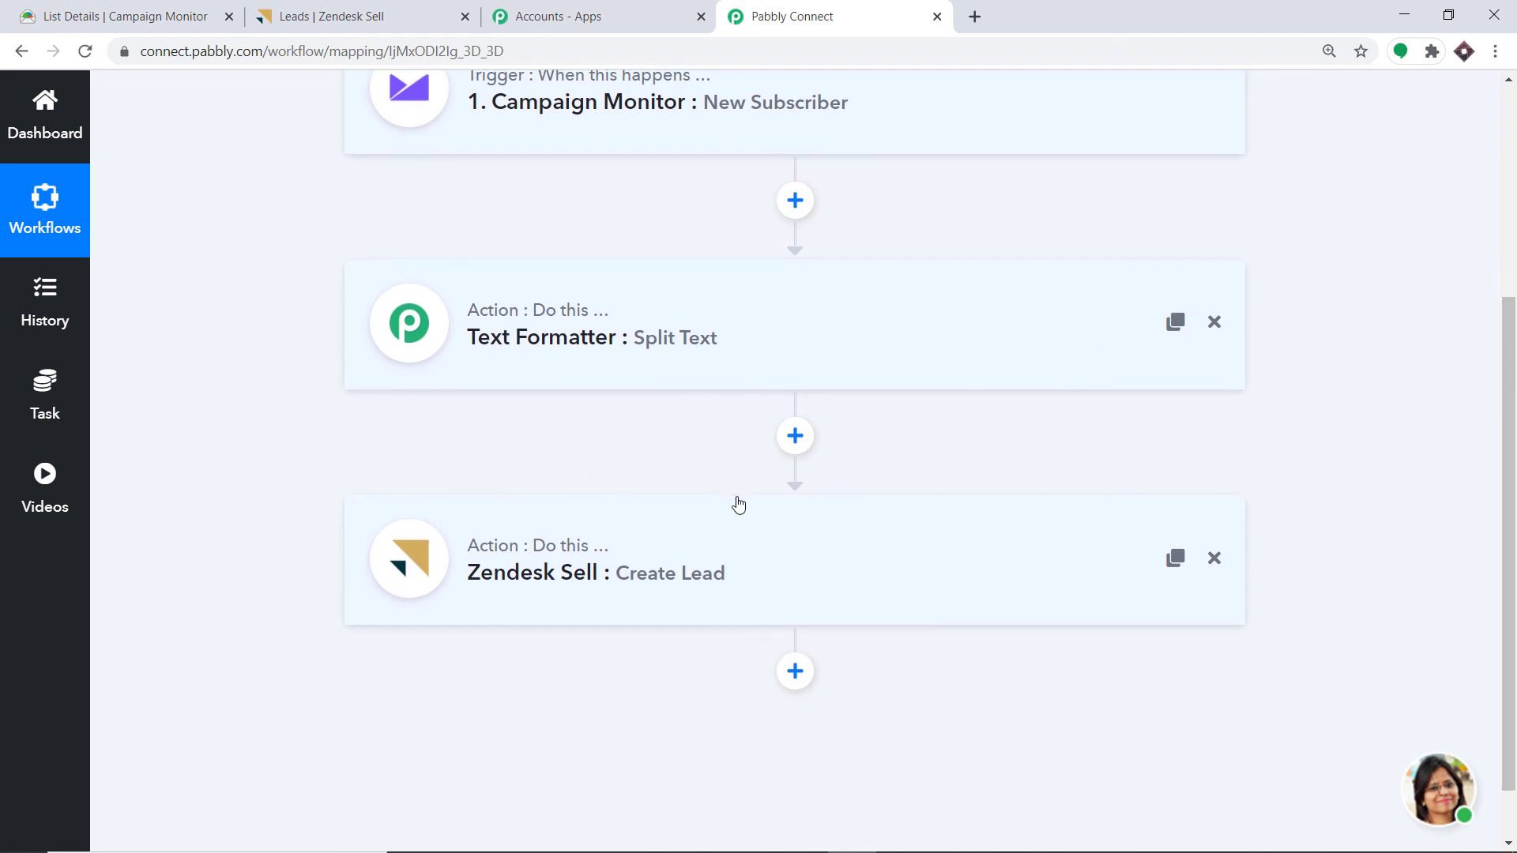
{"action": "scroll", "coordinate": [735, 501], "scroll_direction": "down", "scroll_amount": 1}
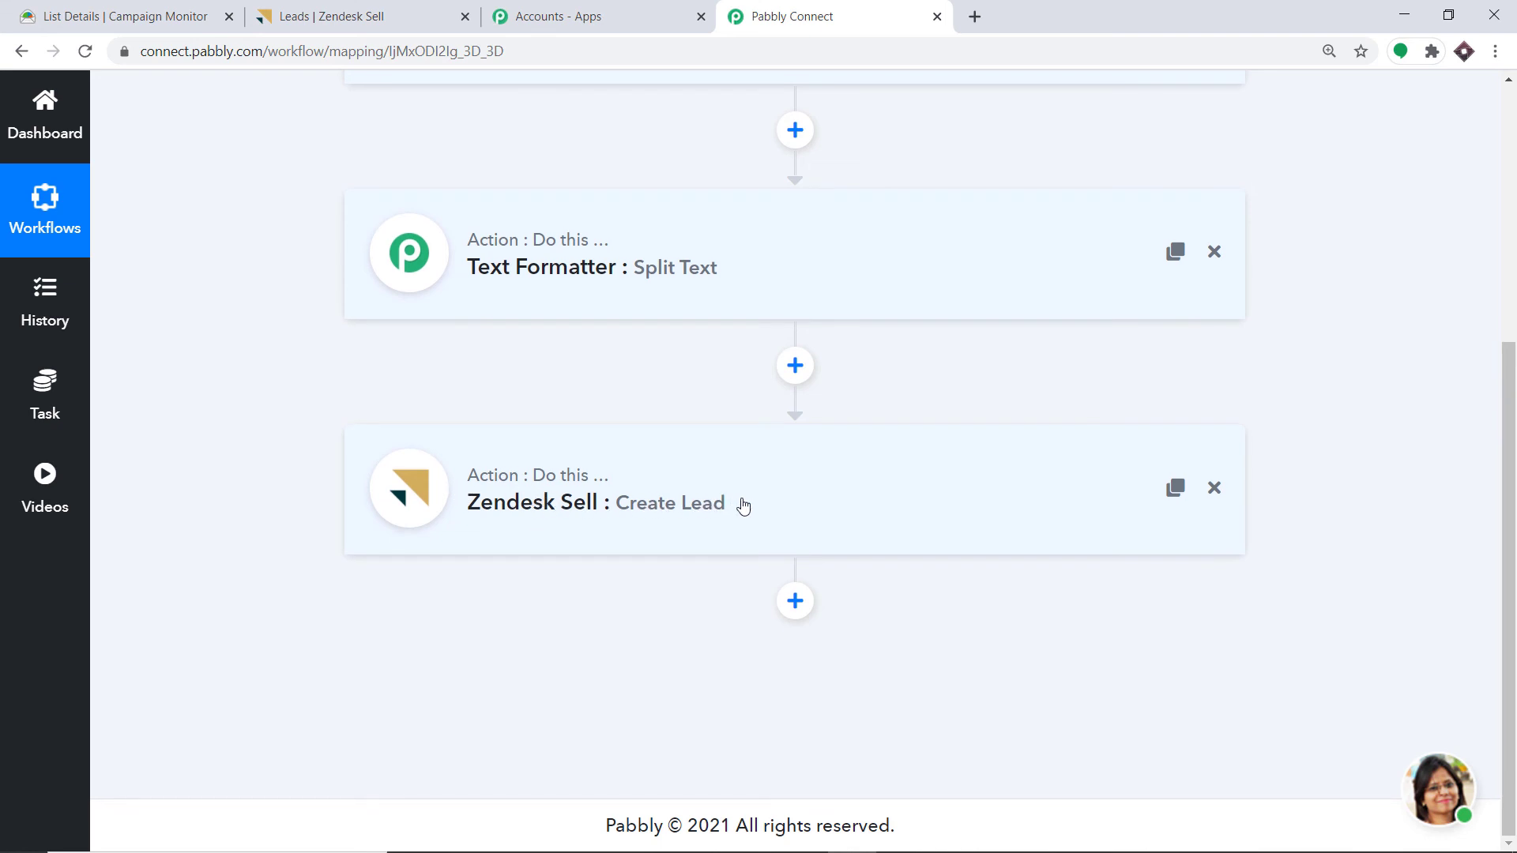
{"action": "scroll", "coordinate": [728, 505], "scroll_direction": "up", "scroll_amount": 3}
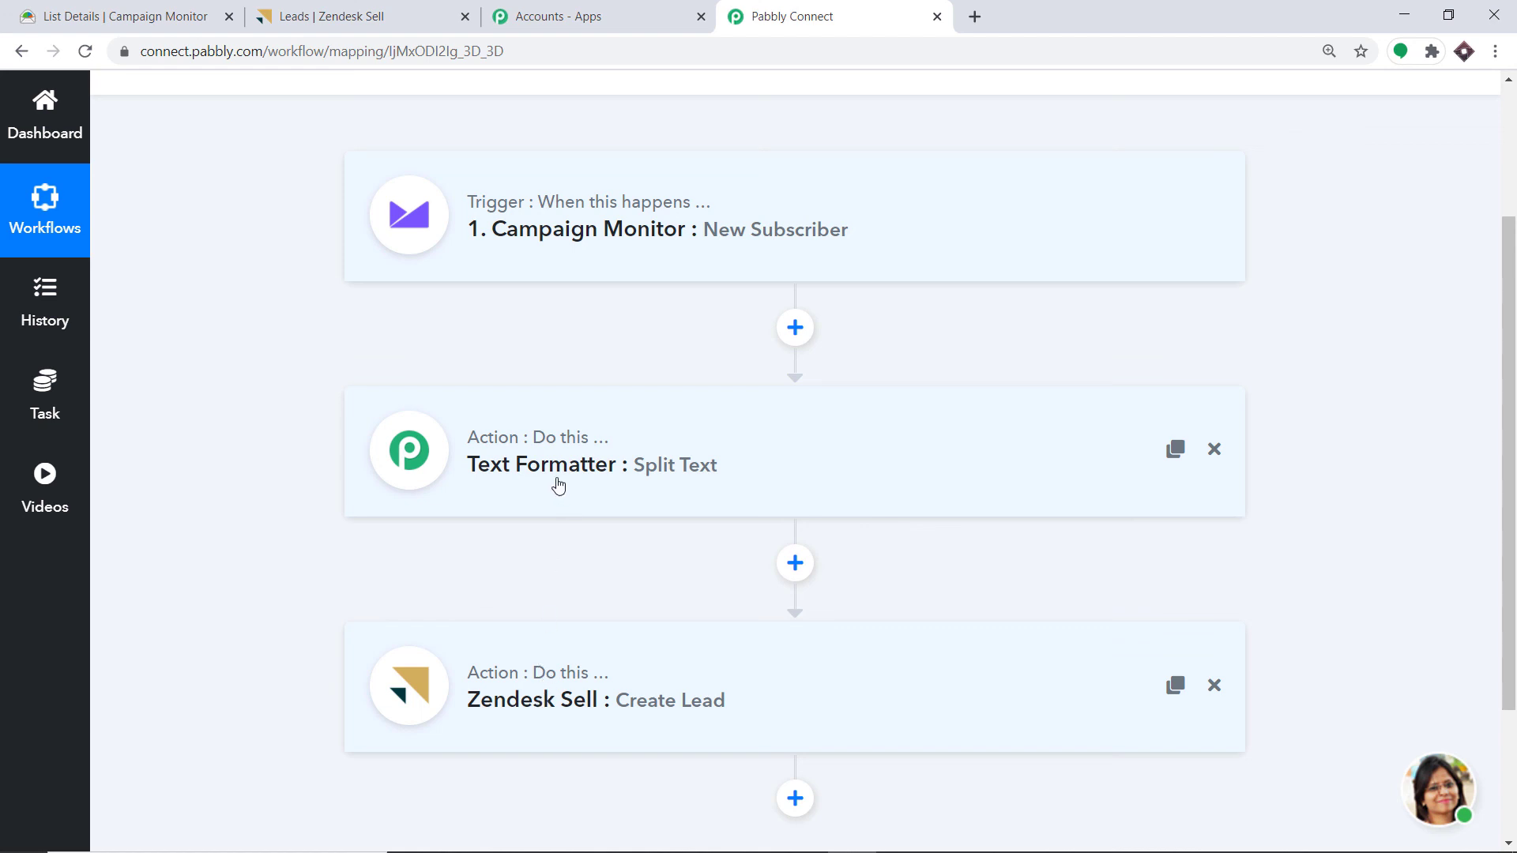
{"action": "left_click", "coordinate": [118, 16]}
{"action": "scroll", "coordinate": [949, 237], "scroll_direction": "up", "scroll_amount": 2}
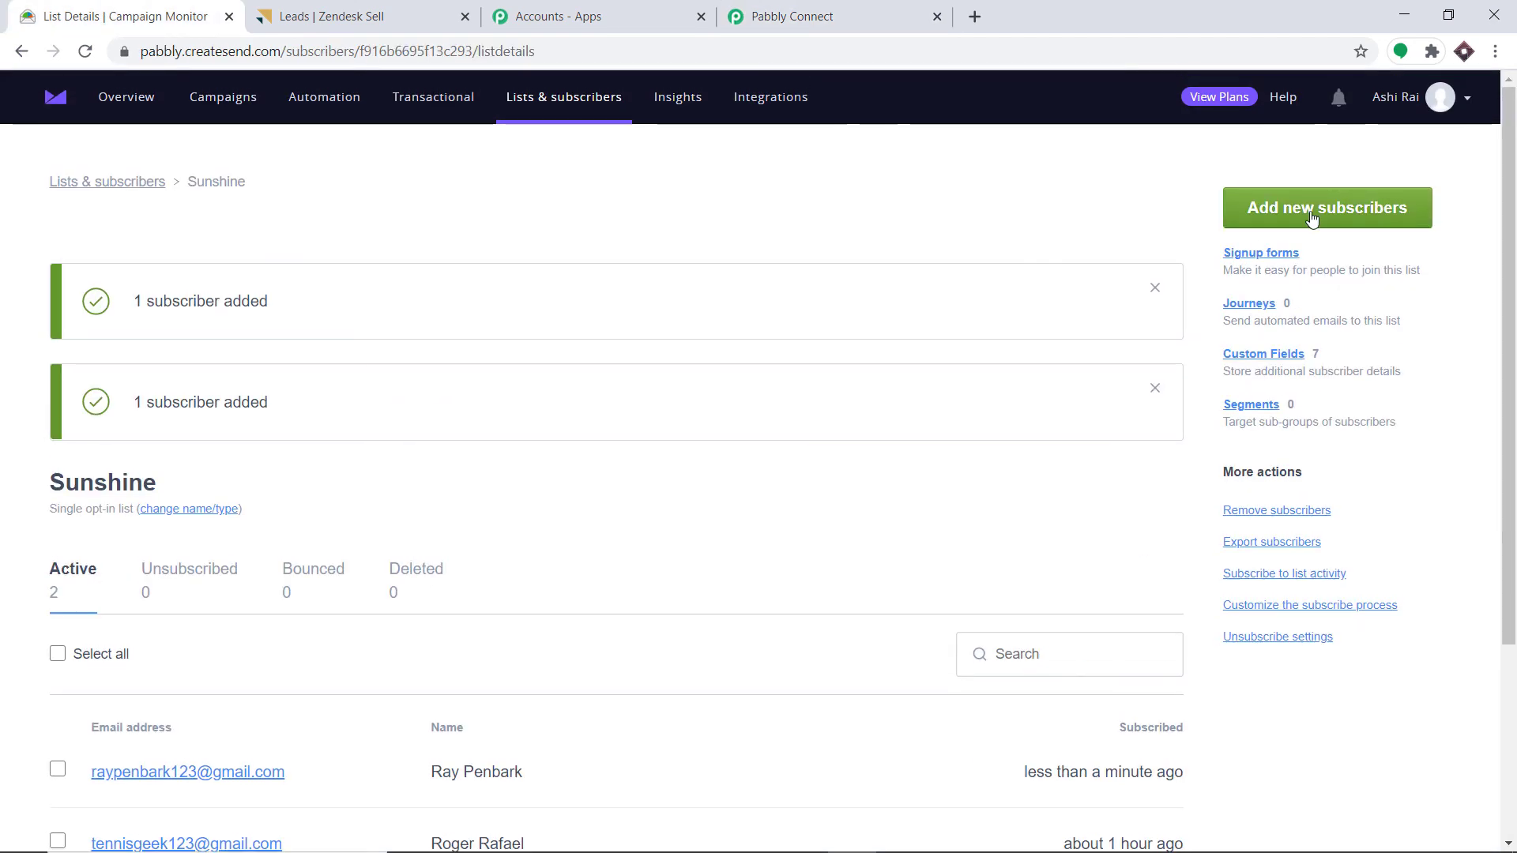
- Start a new Sunshine subscriber line with the person's name, e-mail and street address
{"action": "left_click", "coordinate": [1308, 213]}
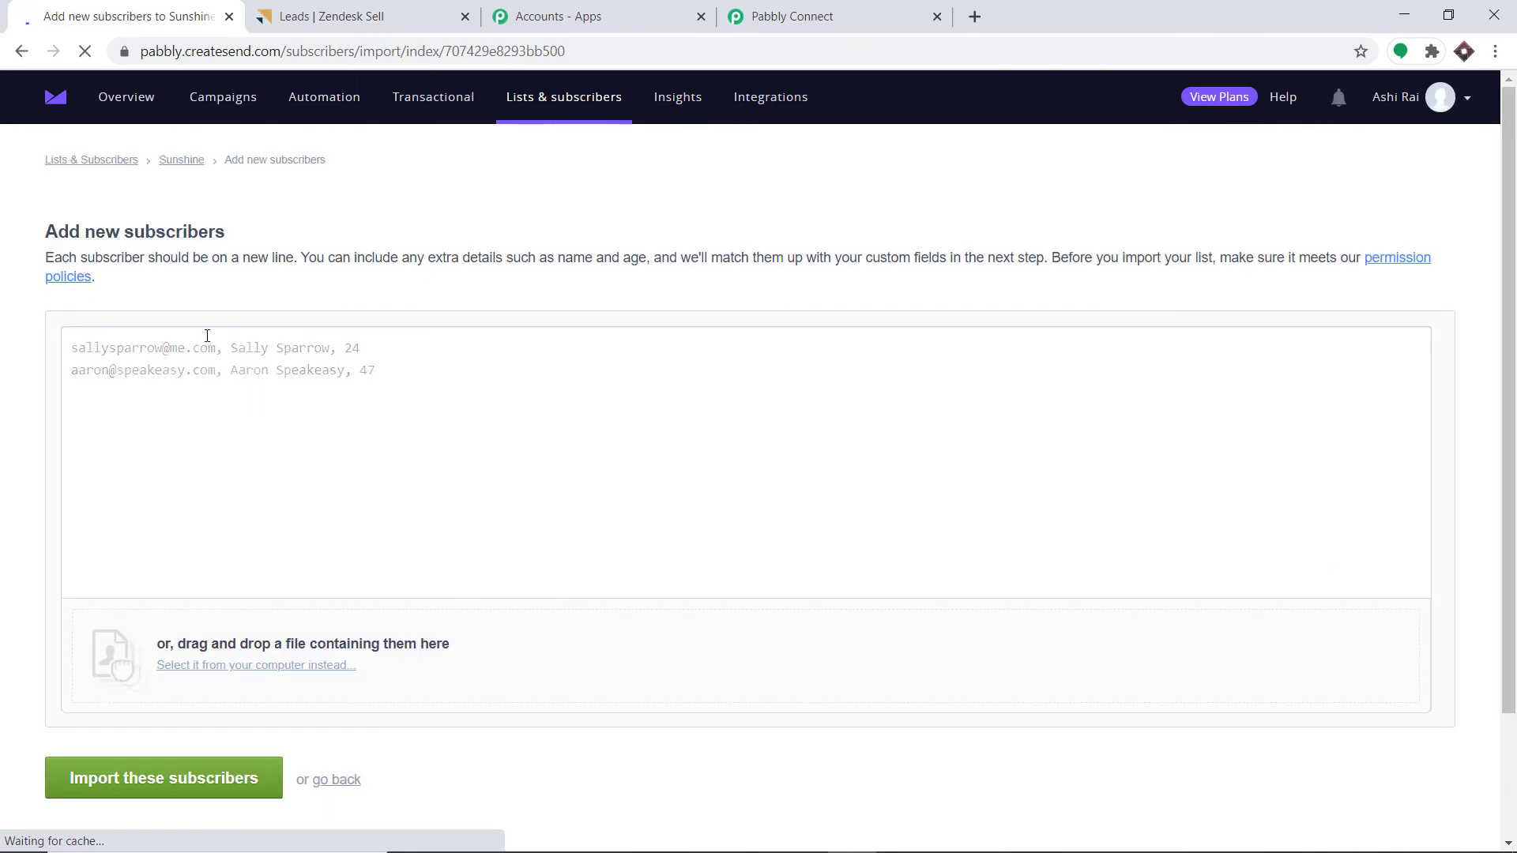
{"action": "left_click", "coordinate": [140, 353]}
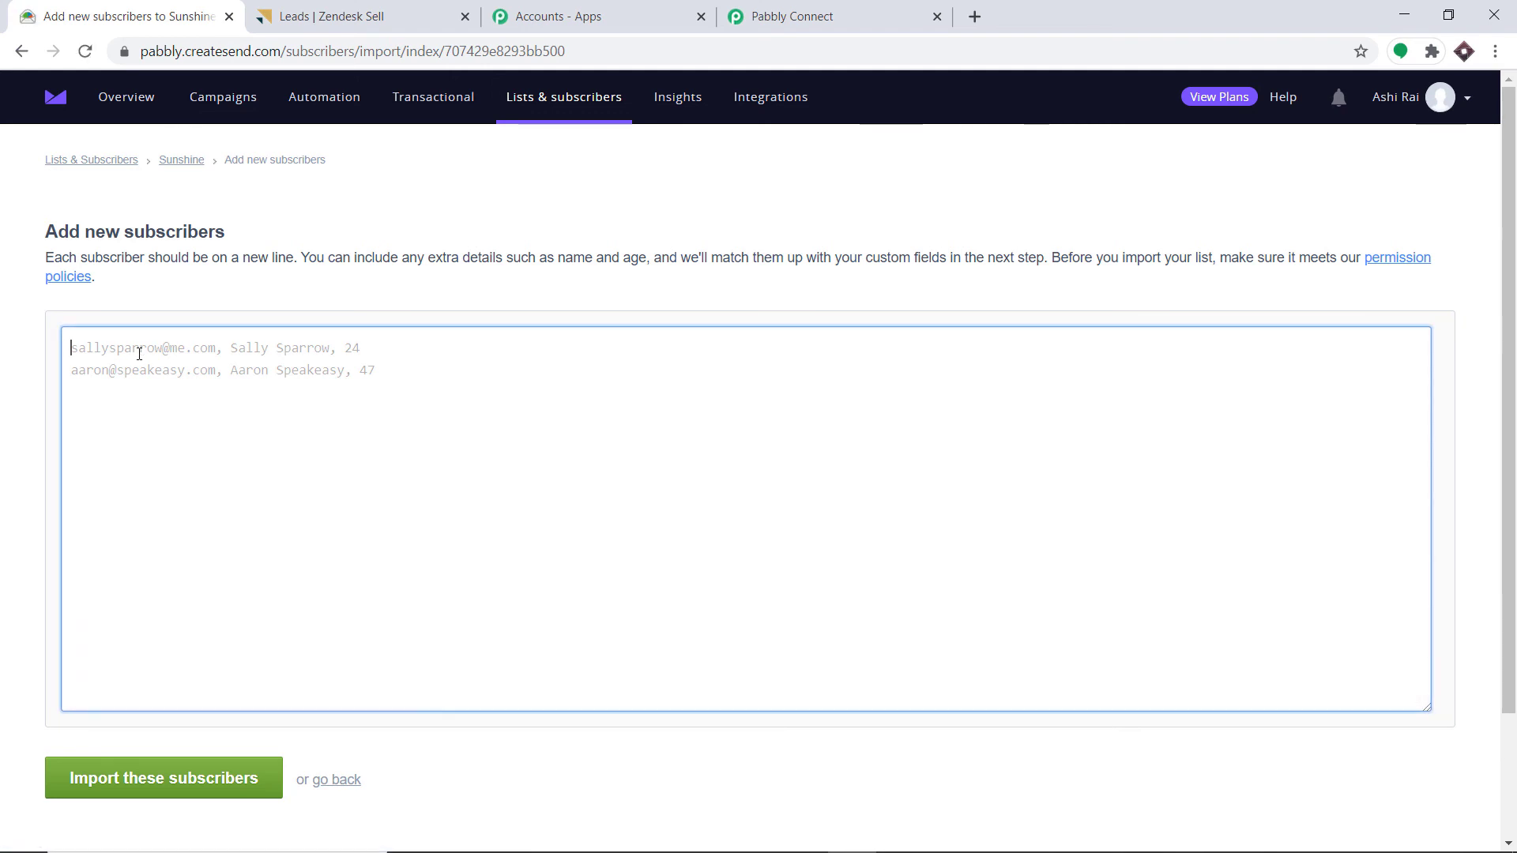
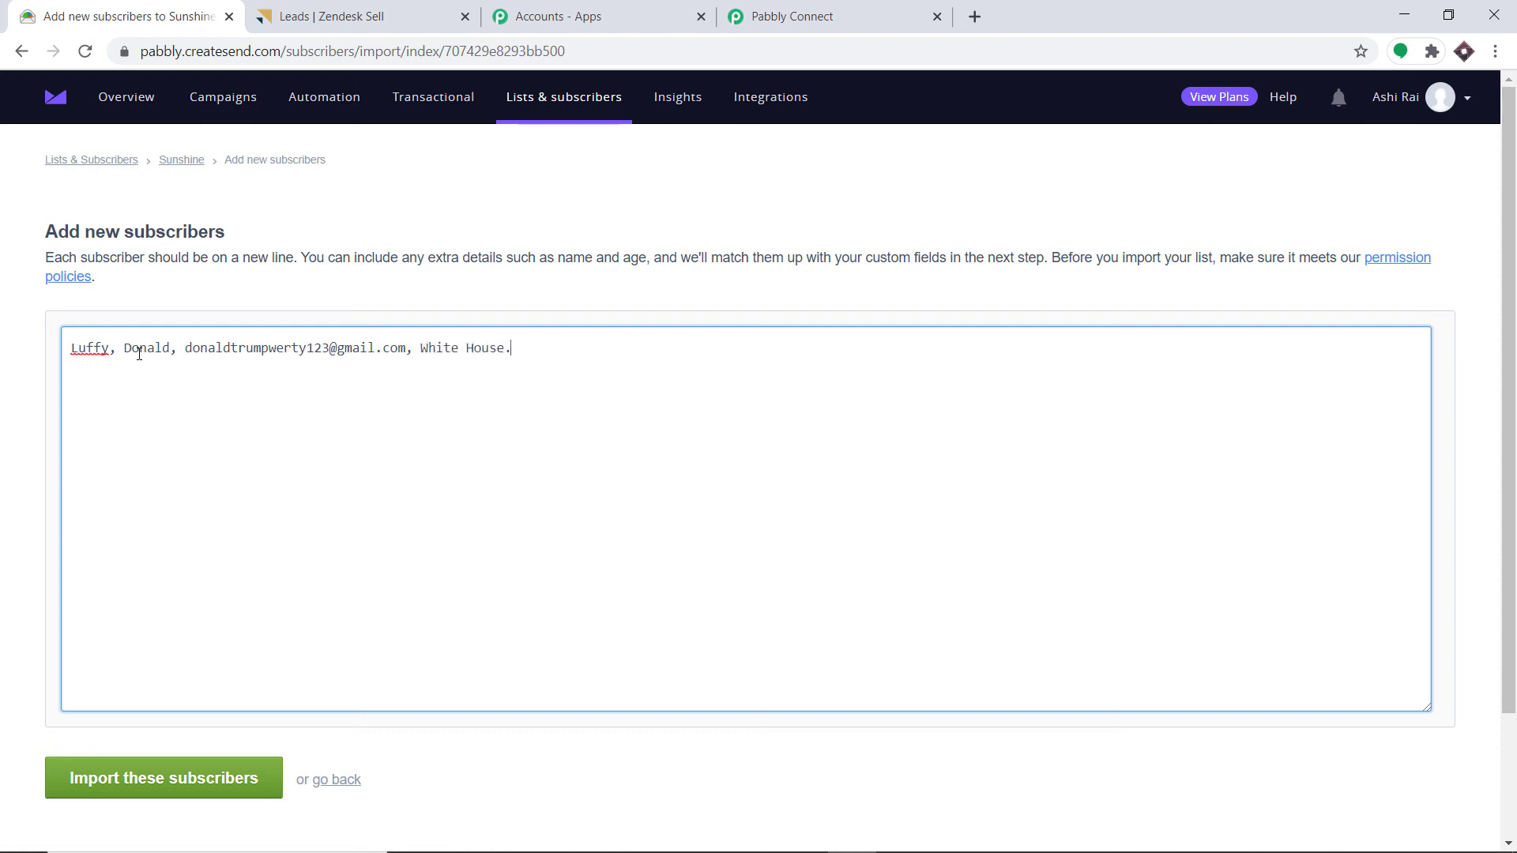
- Finish the line with the state, pin code and company Microsoft, then import it
{"action": "type", "text": "Ne"}
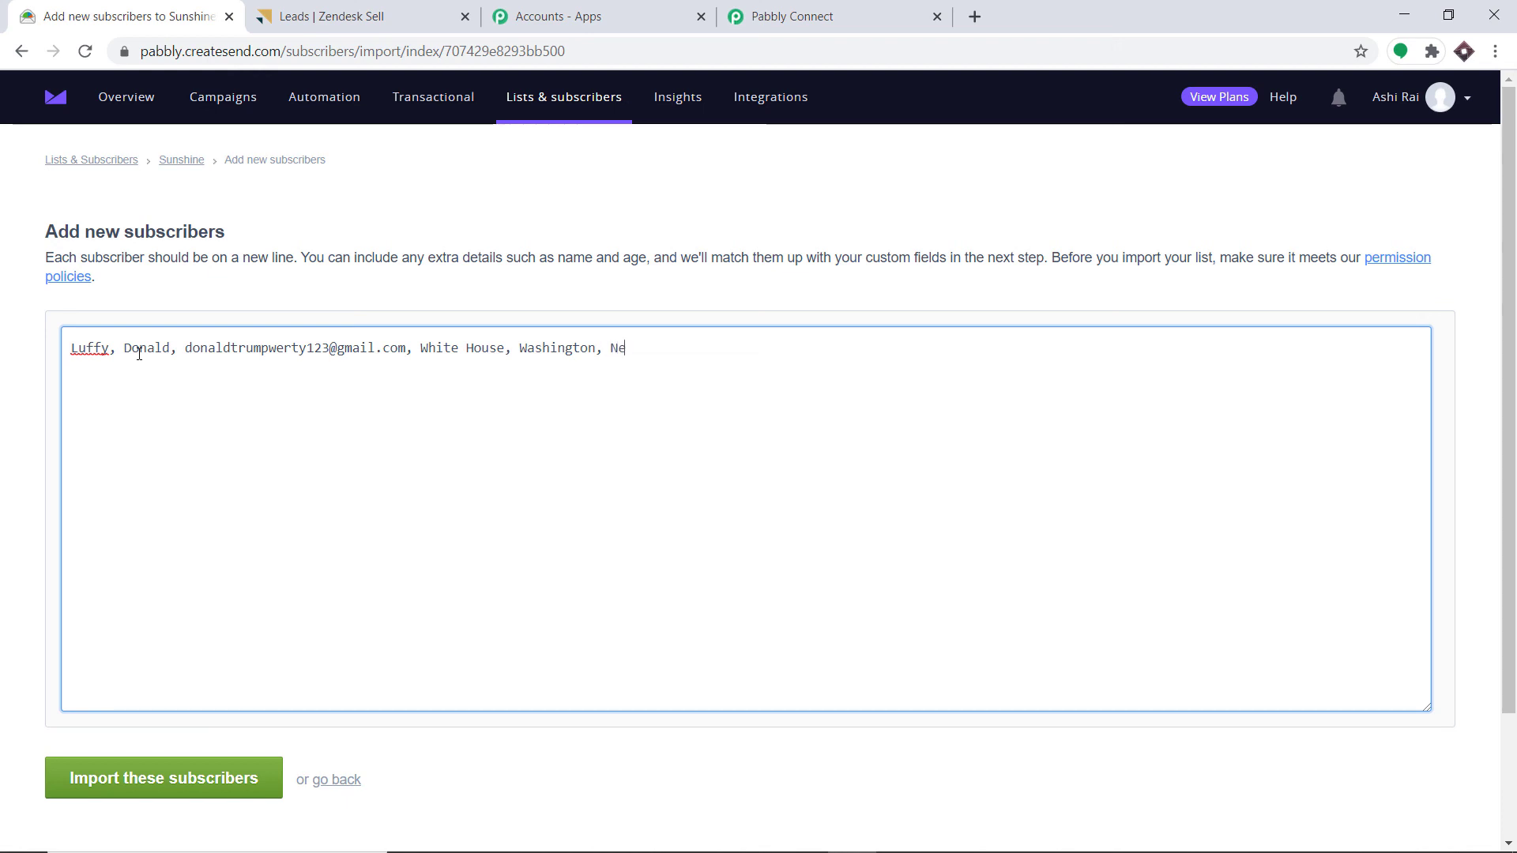
{"action": "type", "text": "w Jersey"}
{"action": "type", "text": "7"}
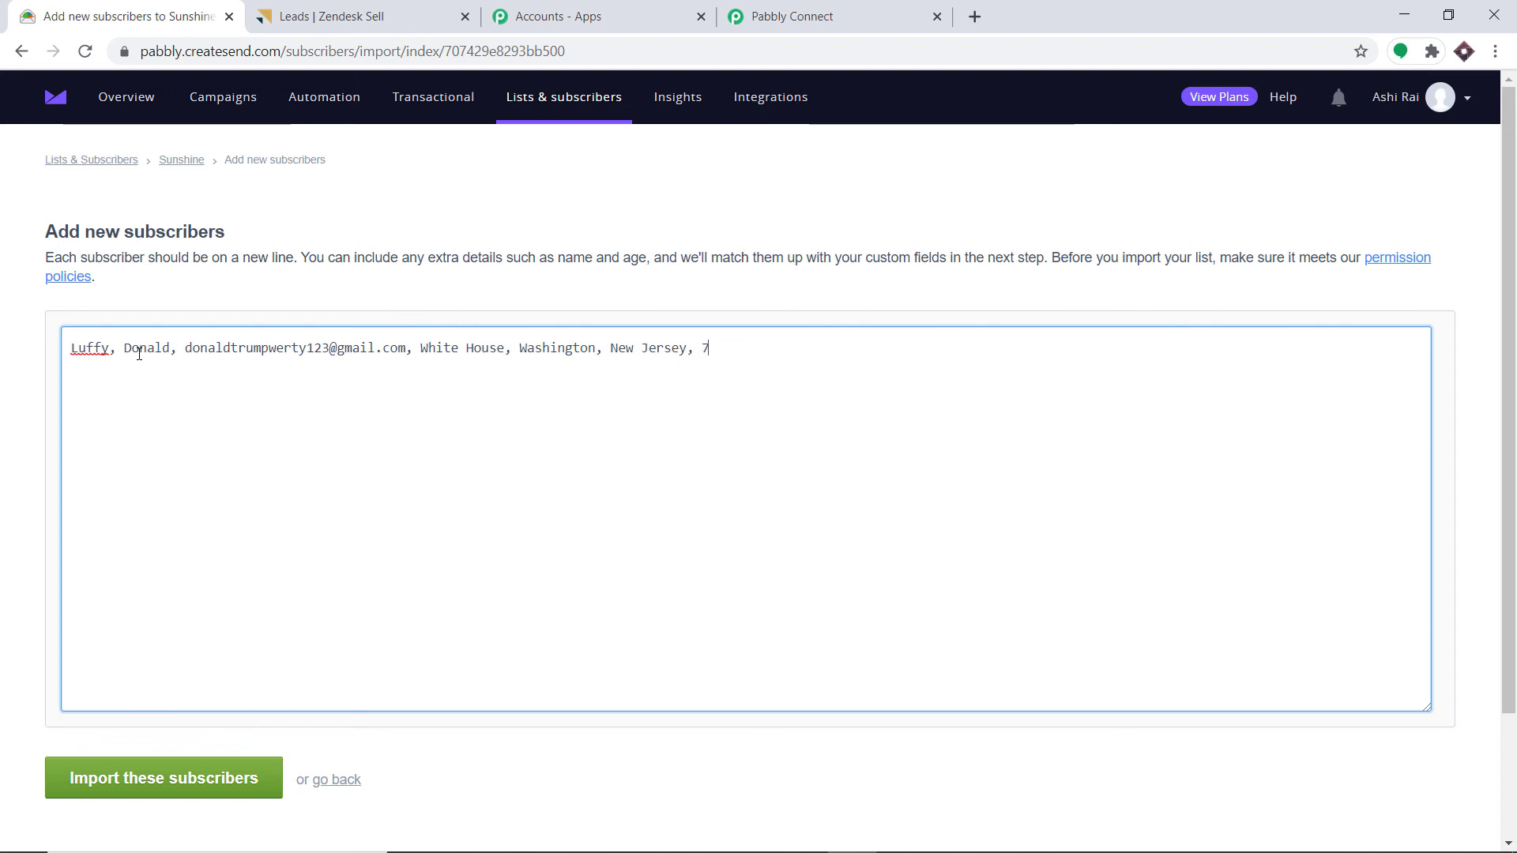
{"action": "type", "text": "5001,"}
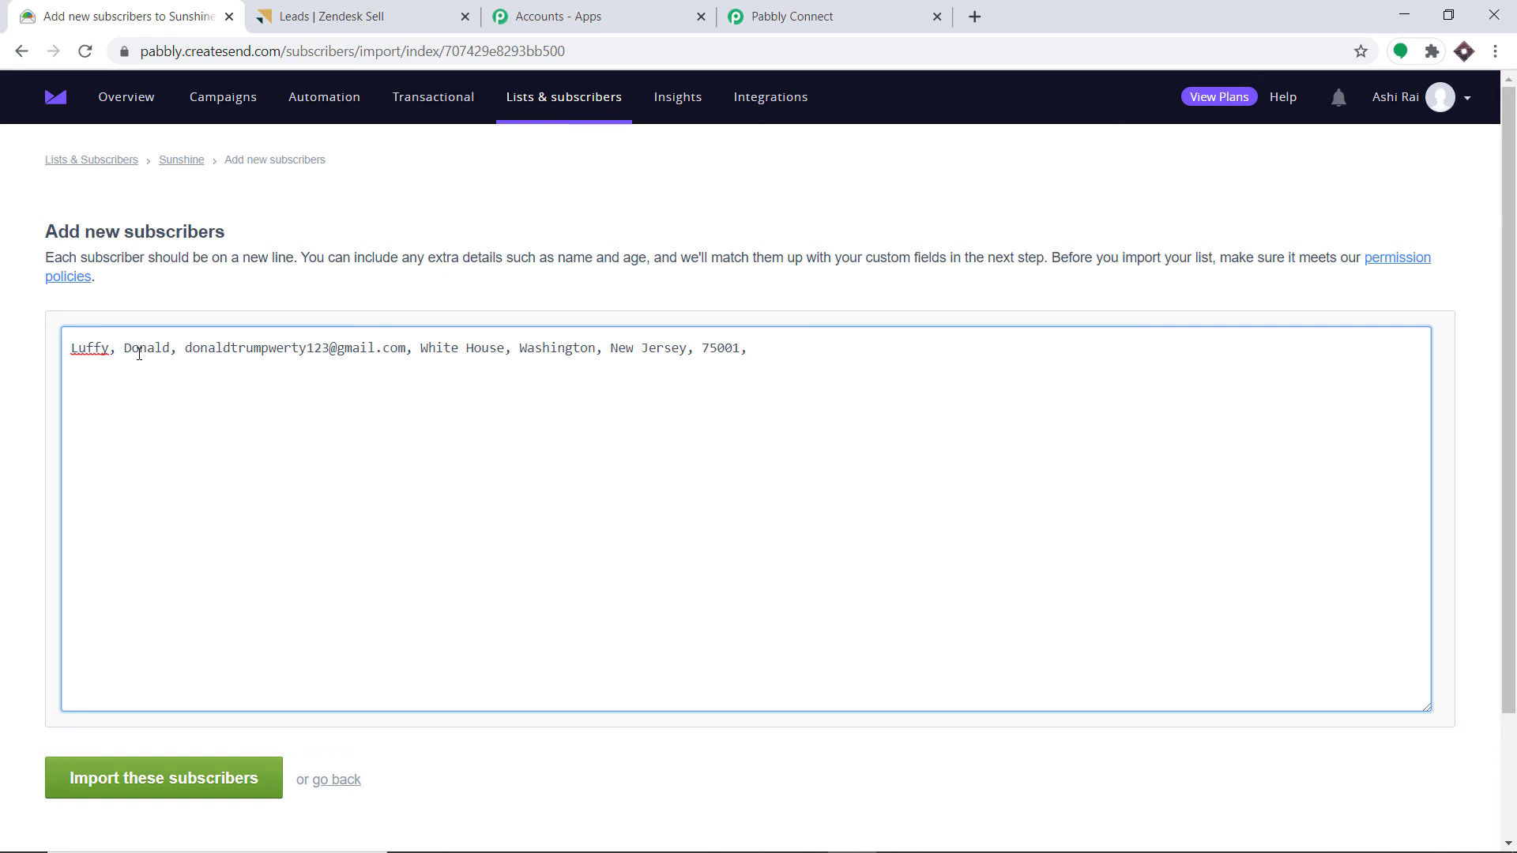
{"action": "type", "text": "Microsoft"}
{"action": "scroll", "coordinate": [353, 430], "scroll_direction": "down", "scroll_amount": 2}
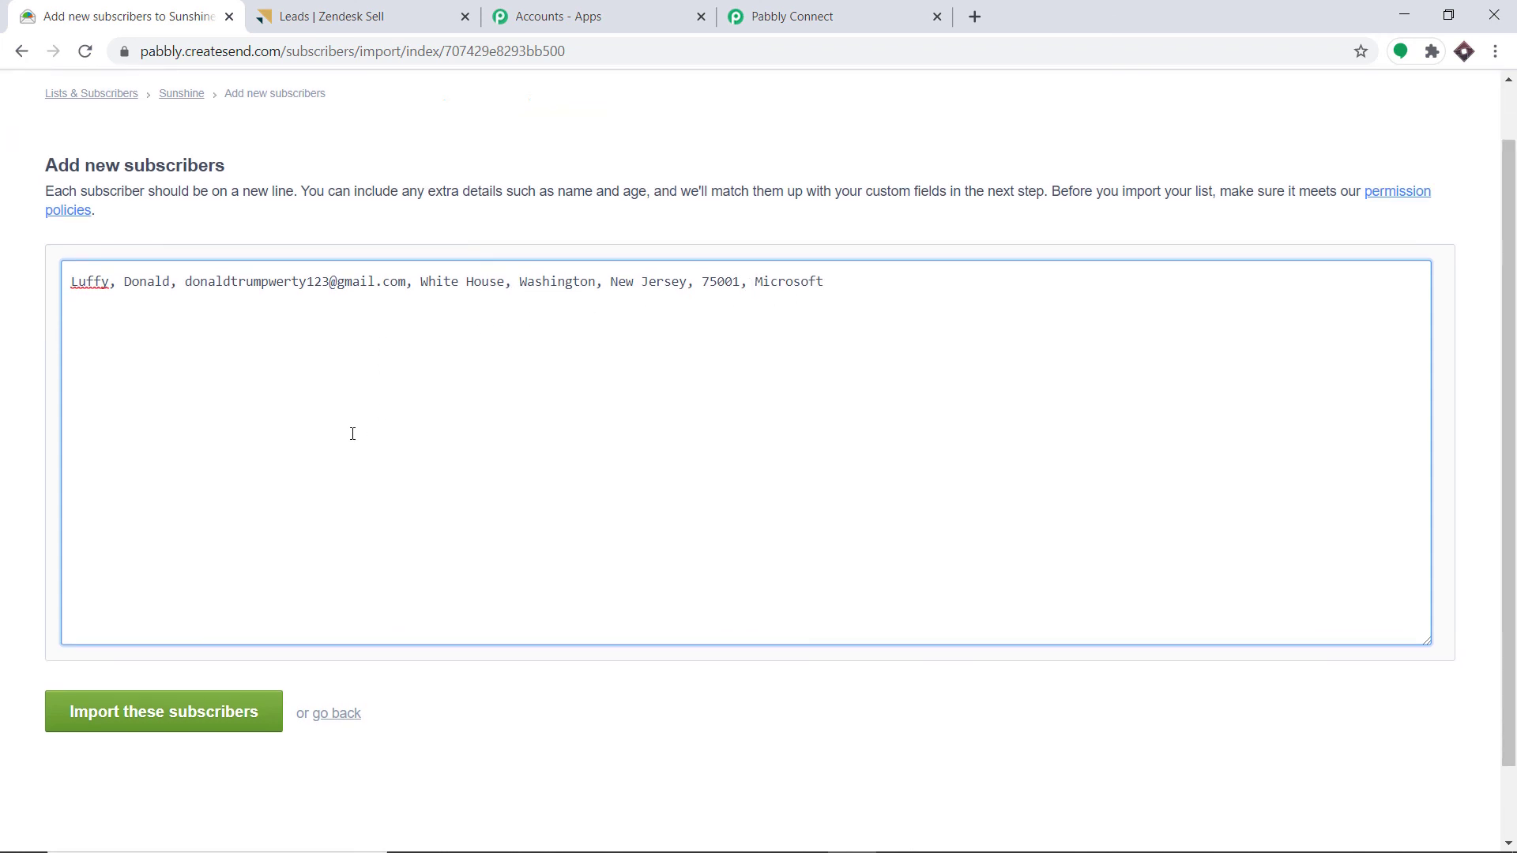
{"action": "left_click", "coordinate": [108, 646]}
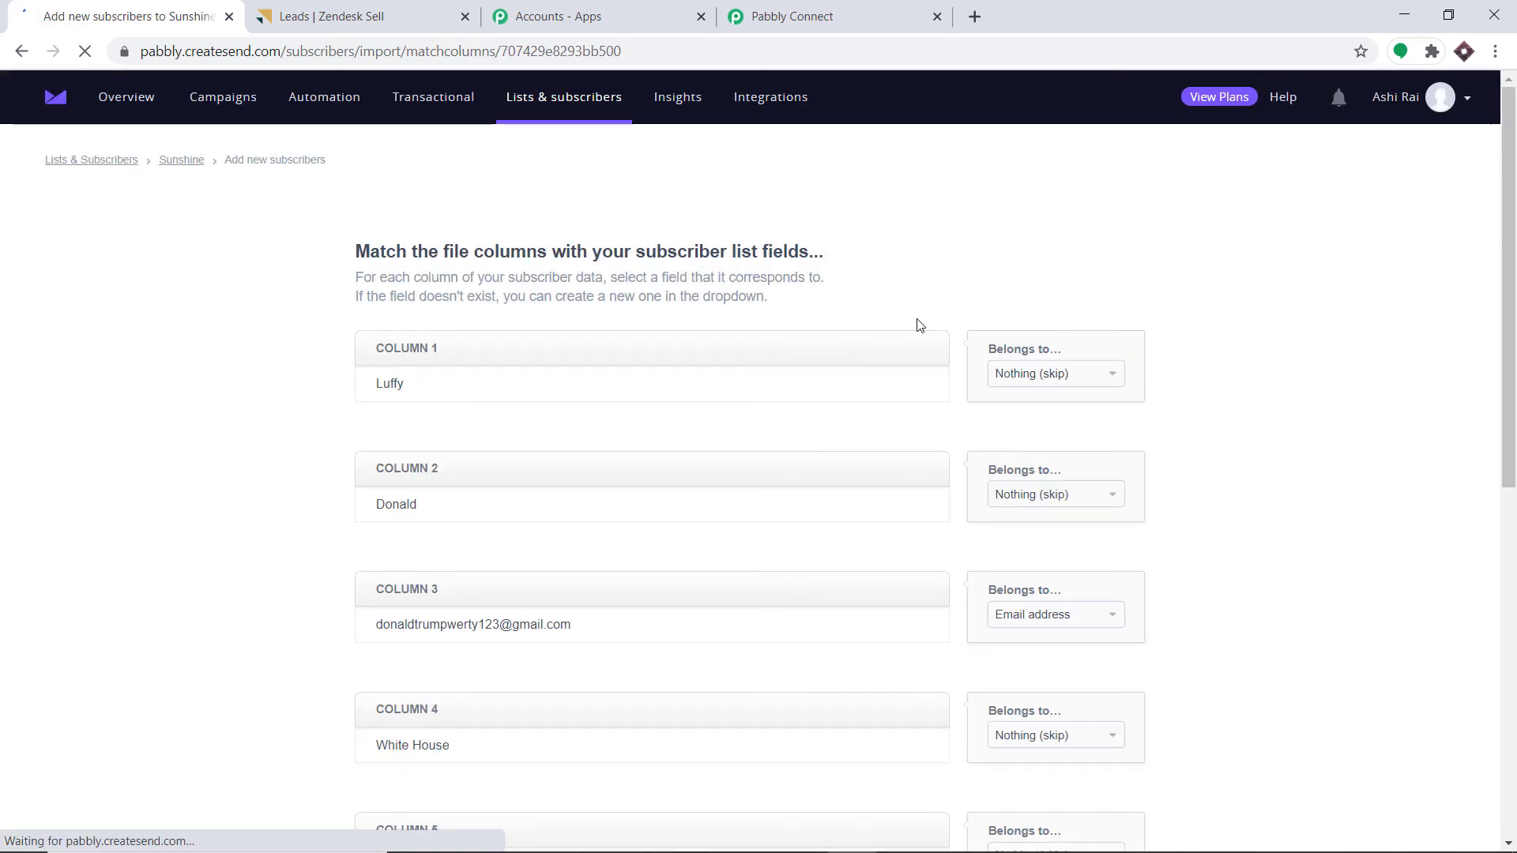
- Match columns 1, 2 and 4 to First name, Last name and Address
{"action": "left_click", "coordinate": [1064, 374]}
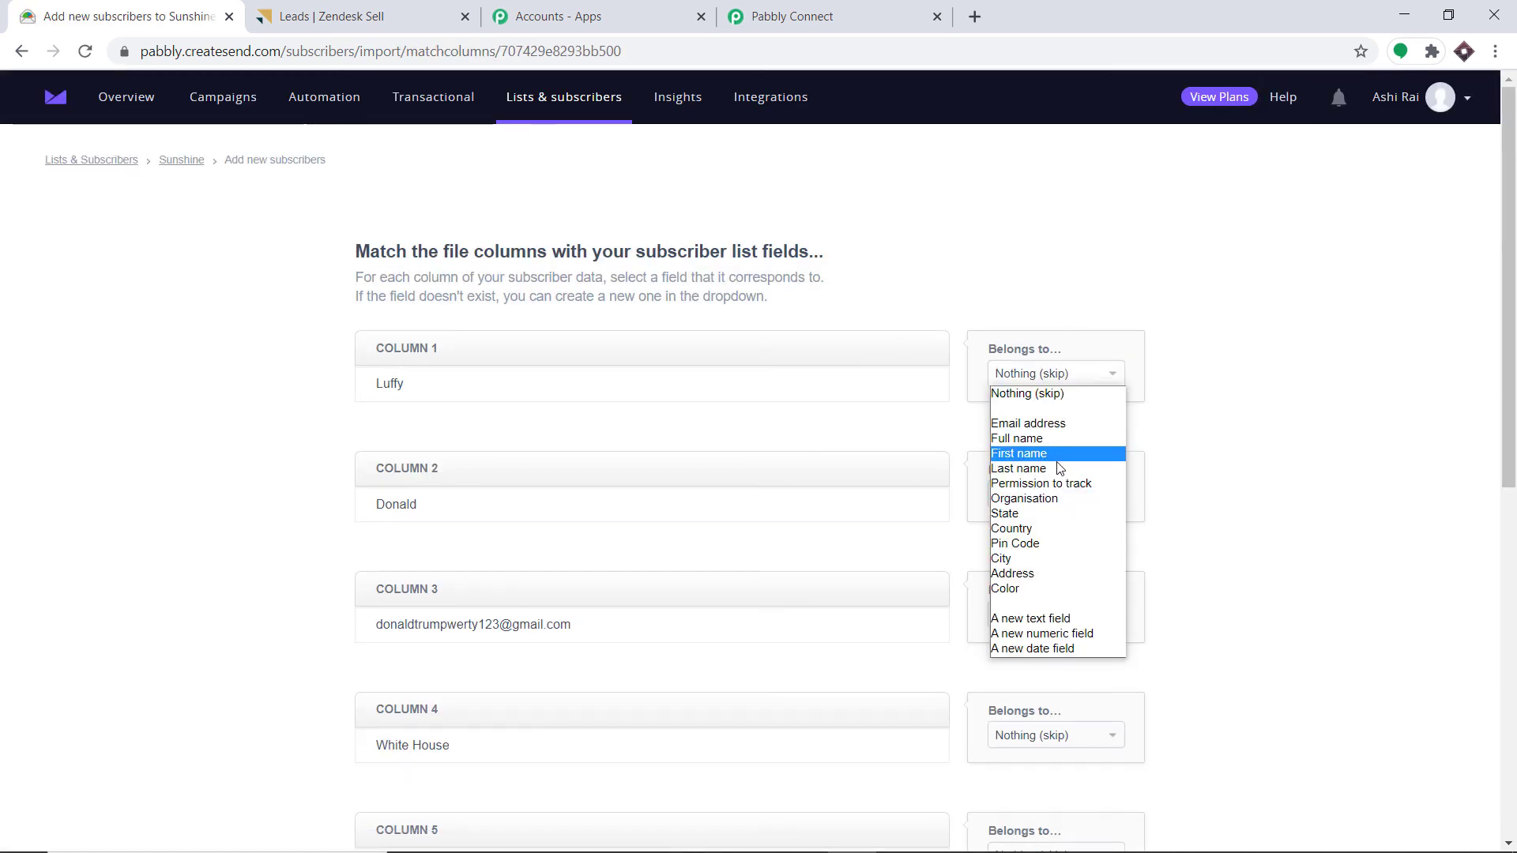
{"action": "left_click", "coordinate": [1028, 453]}
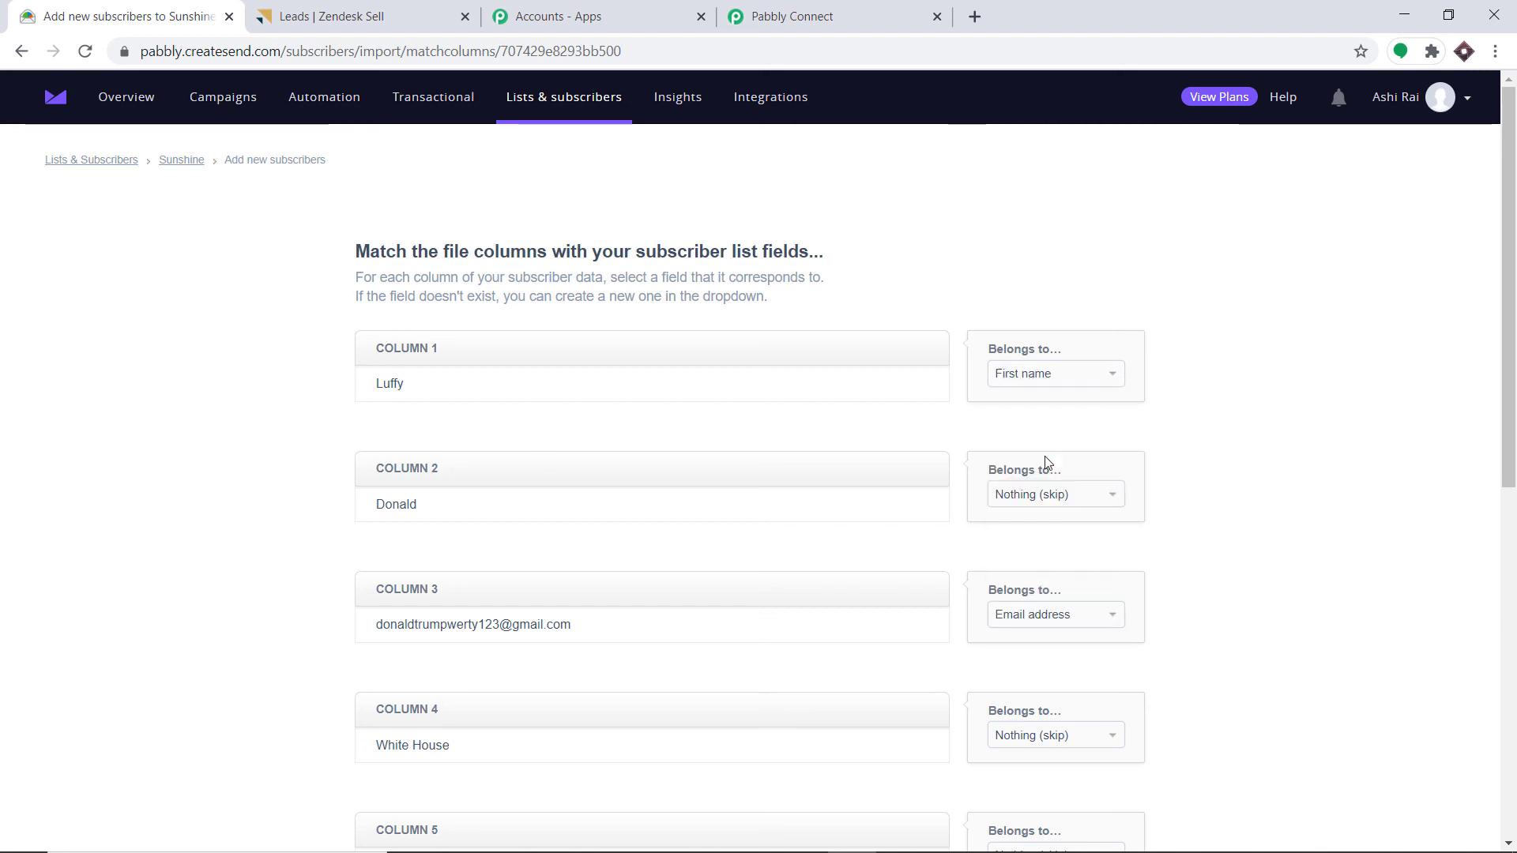
{"action": "left_click", "coordinate": [1058, 495]}
{"action": "left_click", "coordinate": [1036, 588]}
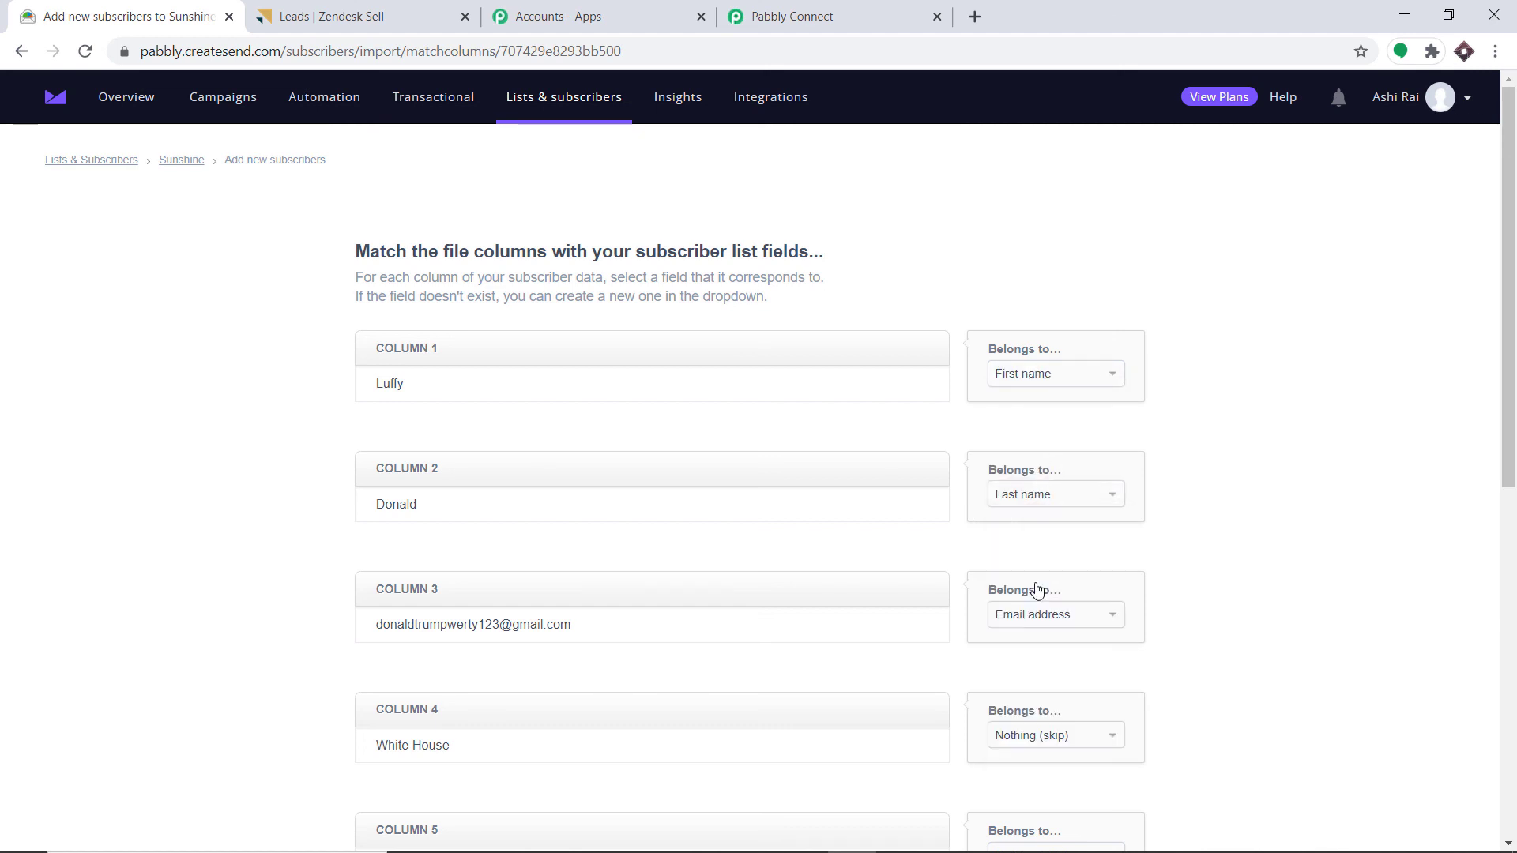
{"action": "scroll", "coordinate": [1027, 545], "scroll_direction": "down", "scroll_amount": 3}
{"action": "scroll", "coordinate": [1055, 474], "scroll_direction": "down", "scroll_amount": 1}
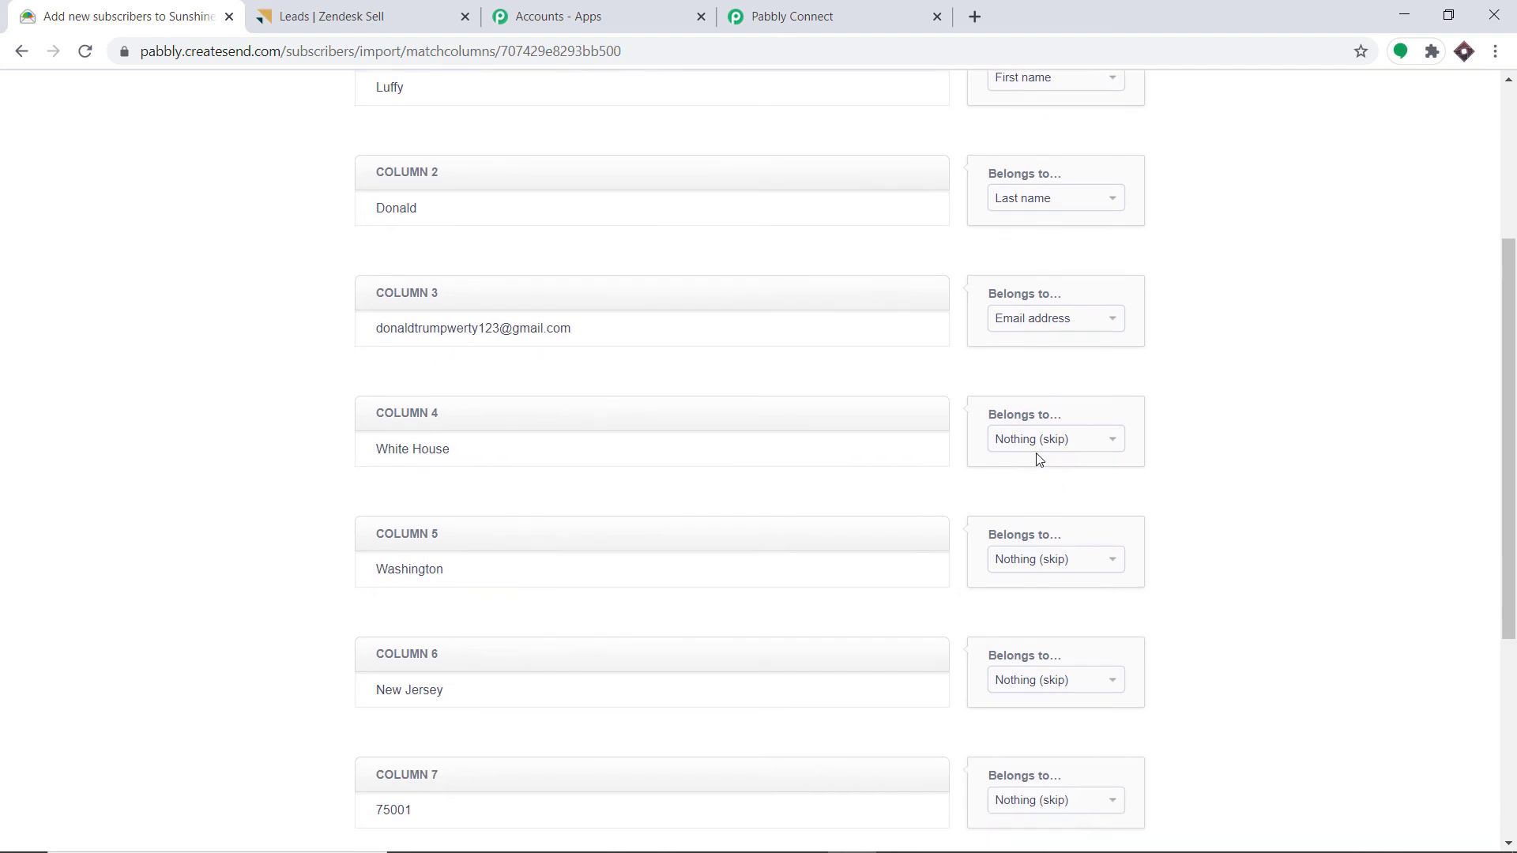
{"action": "left_click", "coordinate": [1035, 441]}
{"action": "left_click", "coordinate": [1015, 638]}
- Match columns 5–8 to City, State, Pin Code and Organisation, then finish adding the subscriber
{"action": "scroll", "coordinate": [1019, 474], "scroll_direction": "down", "scroll_amount": 3}
{"action": "left_click", "coordinate": [1059, 363]}
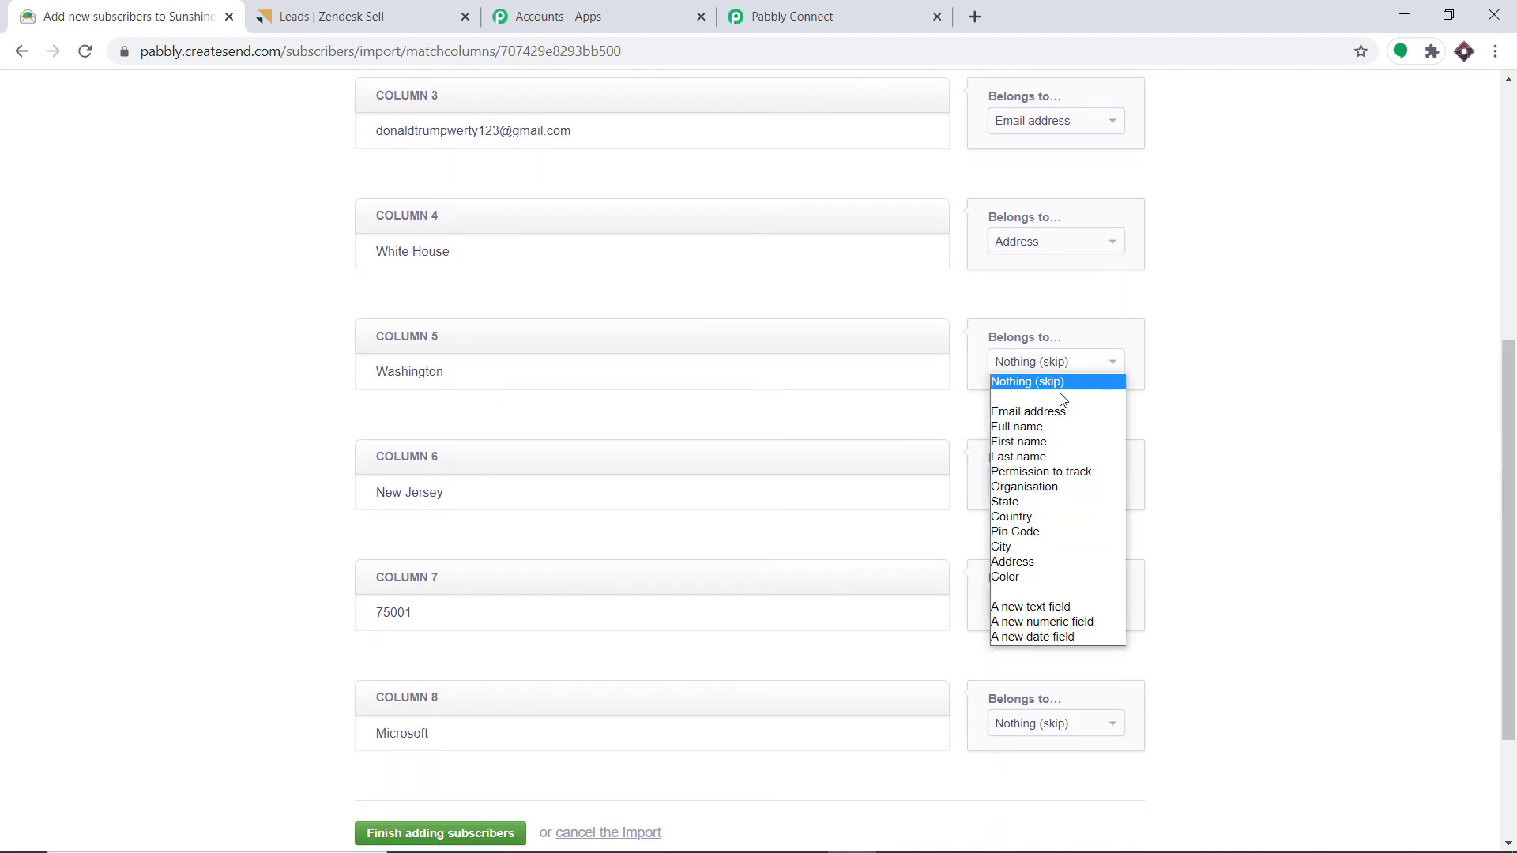
{"action": "left_click", "coordinate": [1026, 549]}
{"action": "left_click", "coordinate": [1043, 482]}
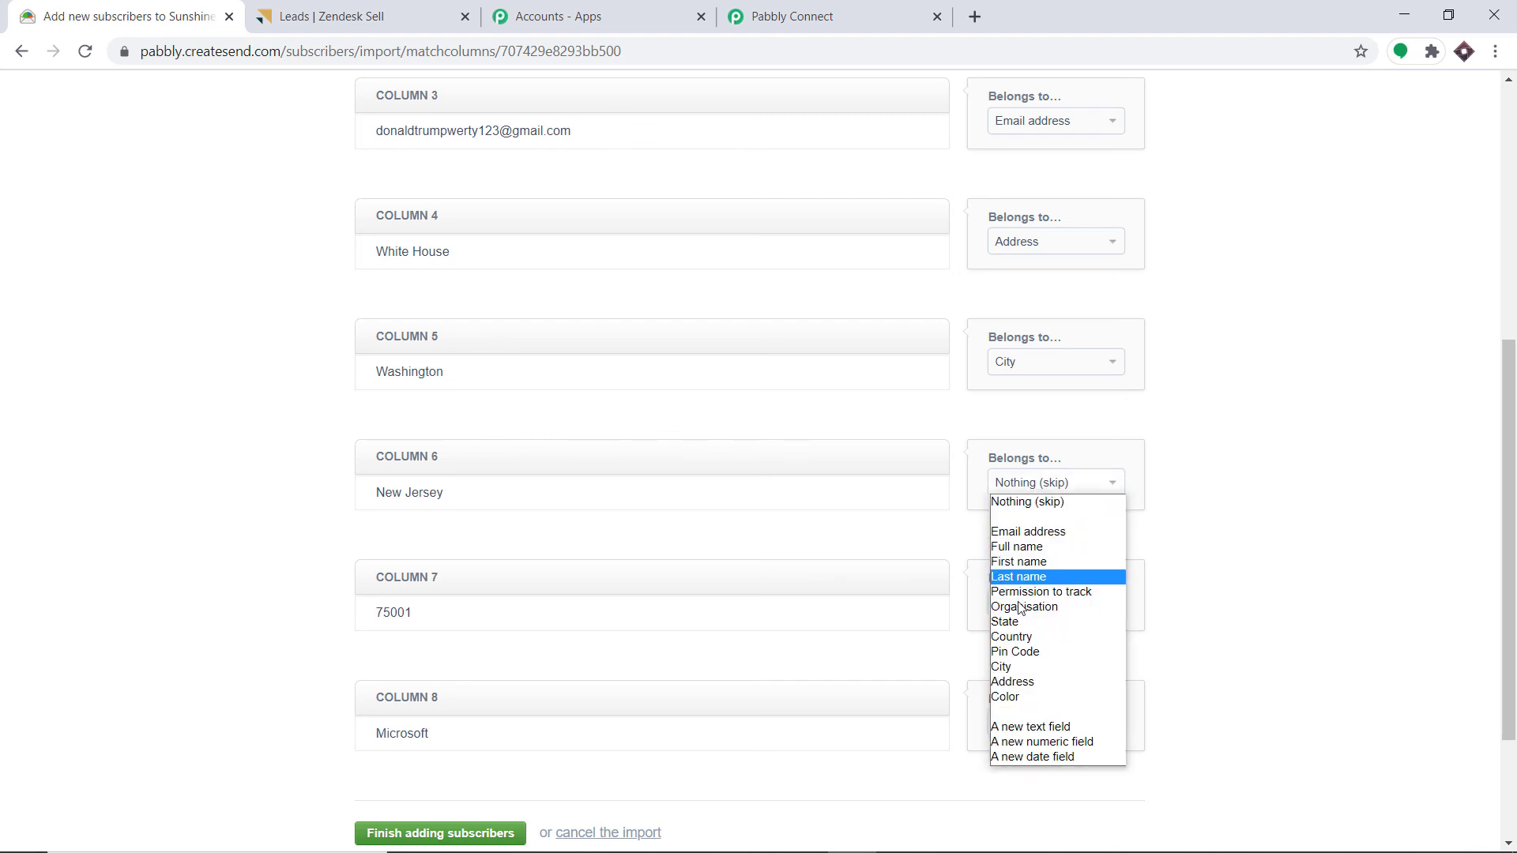
{"action": "left_click", "coordinate": [1003, 622]}
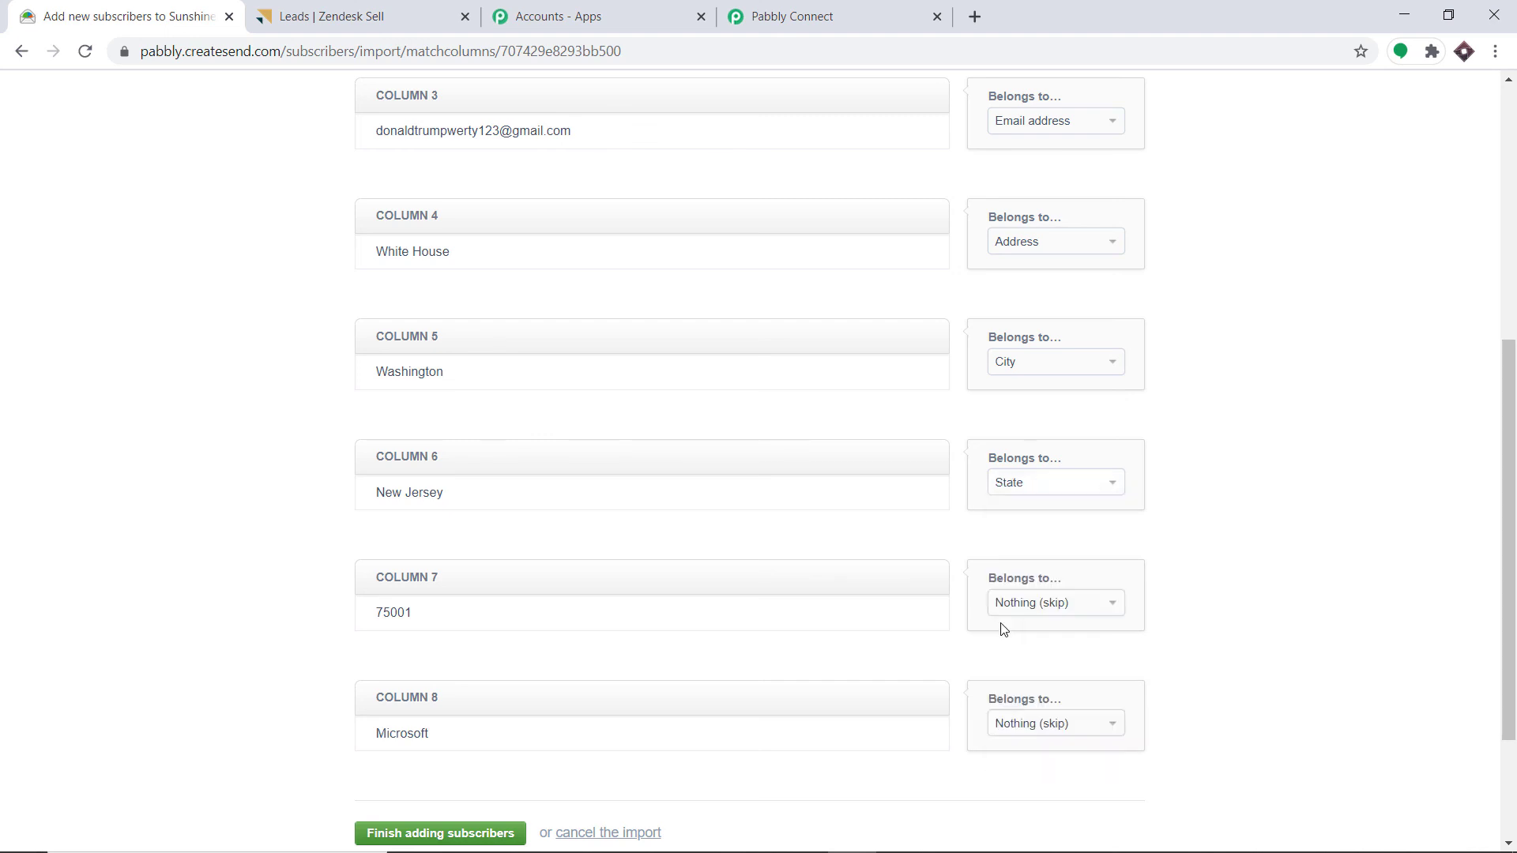
{"action": "scroll", "coordinate": [1012, 532], "scroll_direction": "down", "scroll_amount": 1}
{"action": "left_click", "coordinate": [1052, 501]}
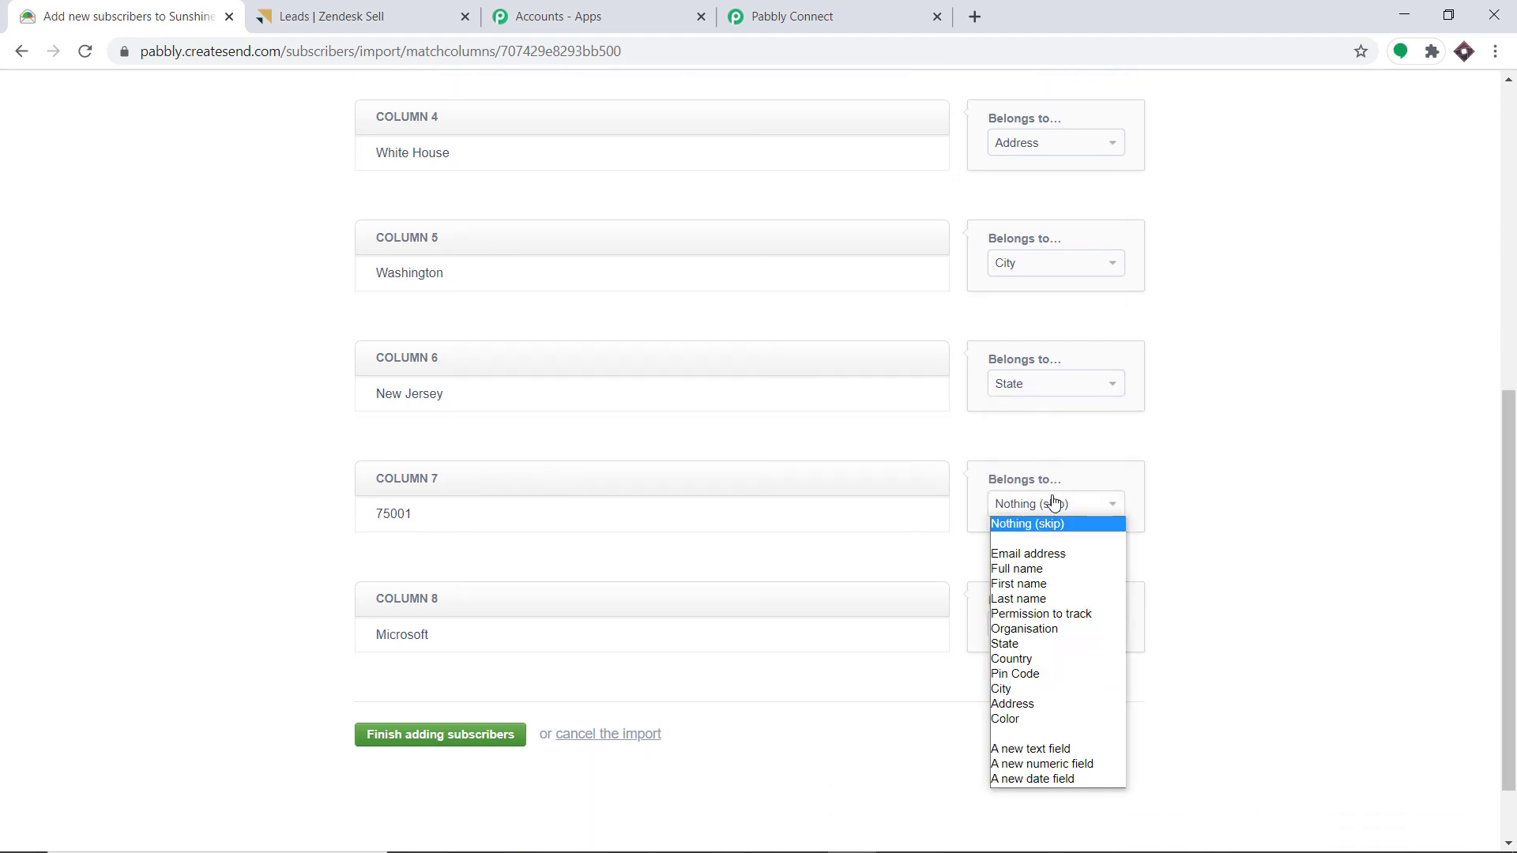
{"action": "left_click", "coordinate": [1018, 676]}
{"action": "left_click", "coordinate": [1055, 627]}
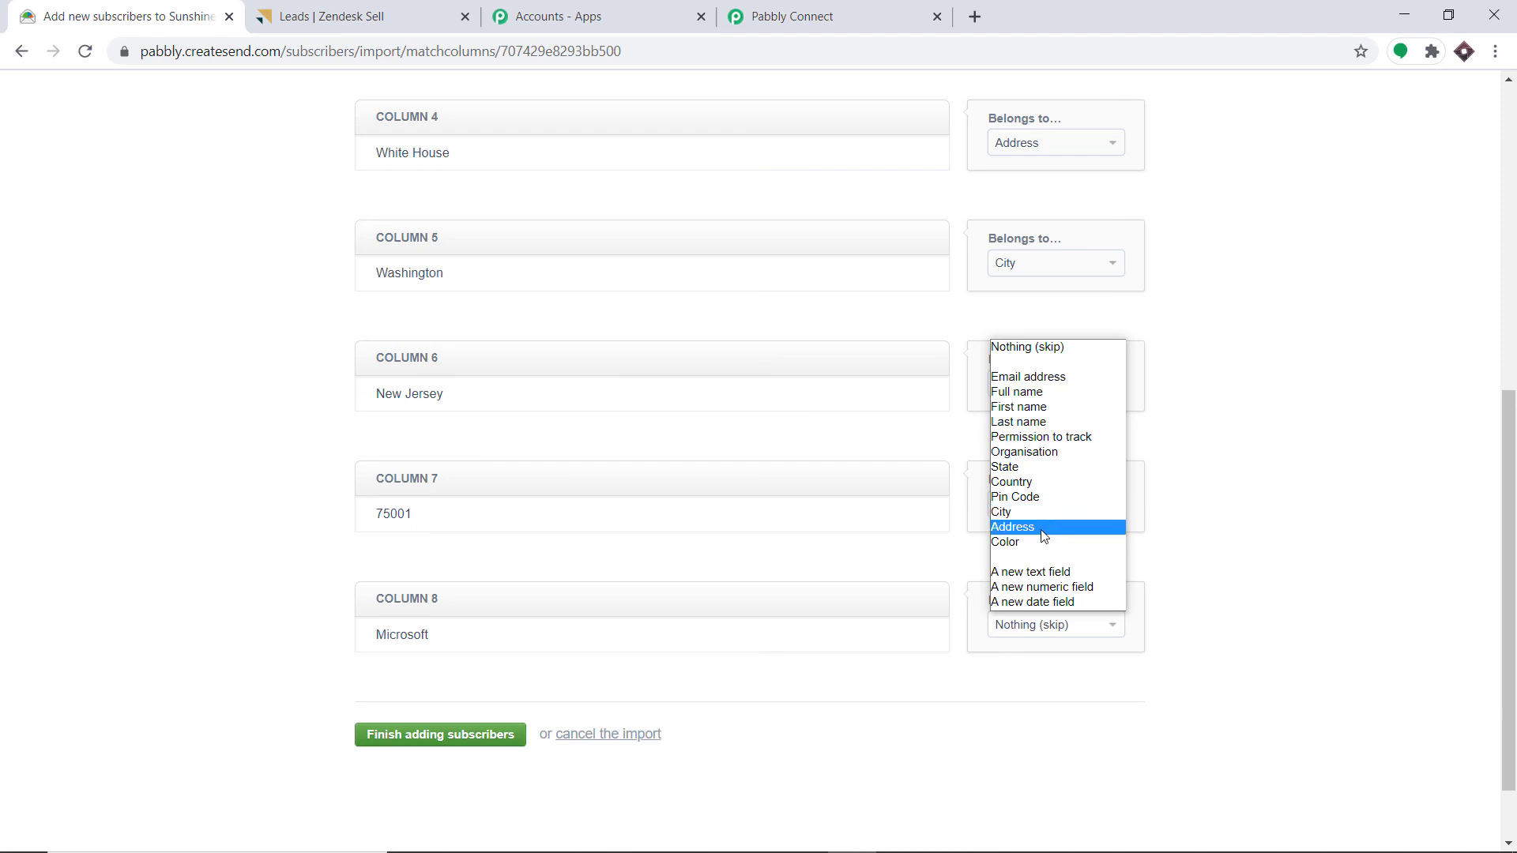
{"action": "left_click", "coordinate": [1028, 452]}
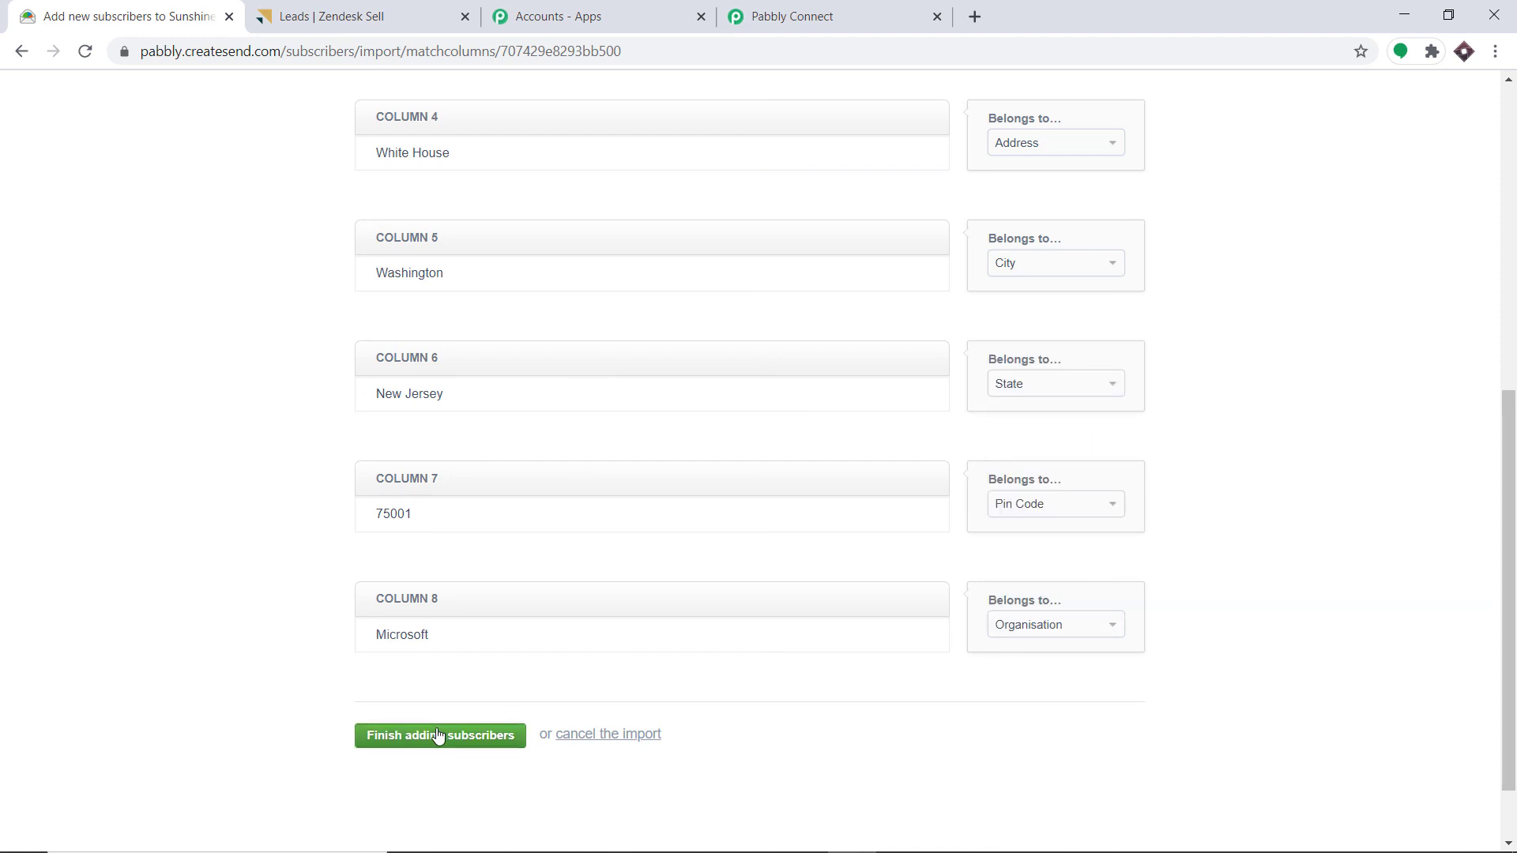
{"action": "left_click", "coordinate": [439, 736]}
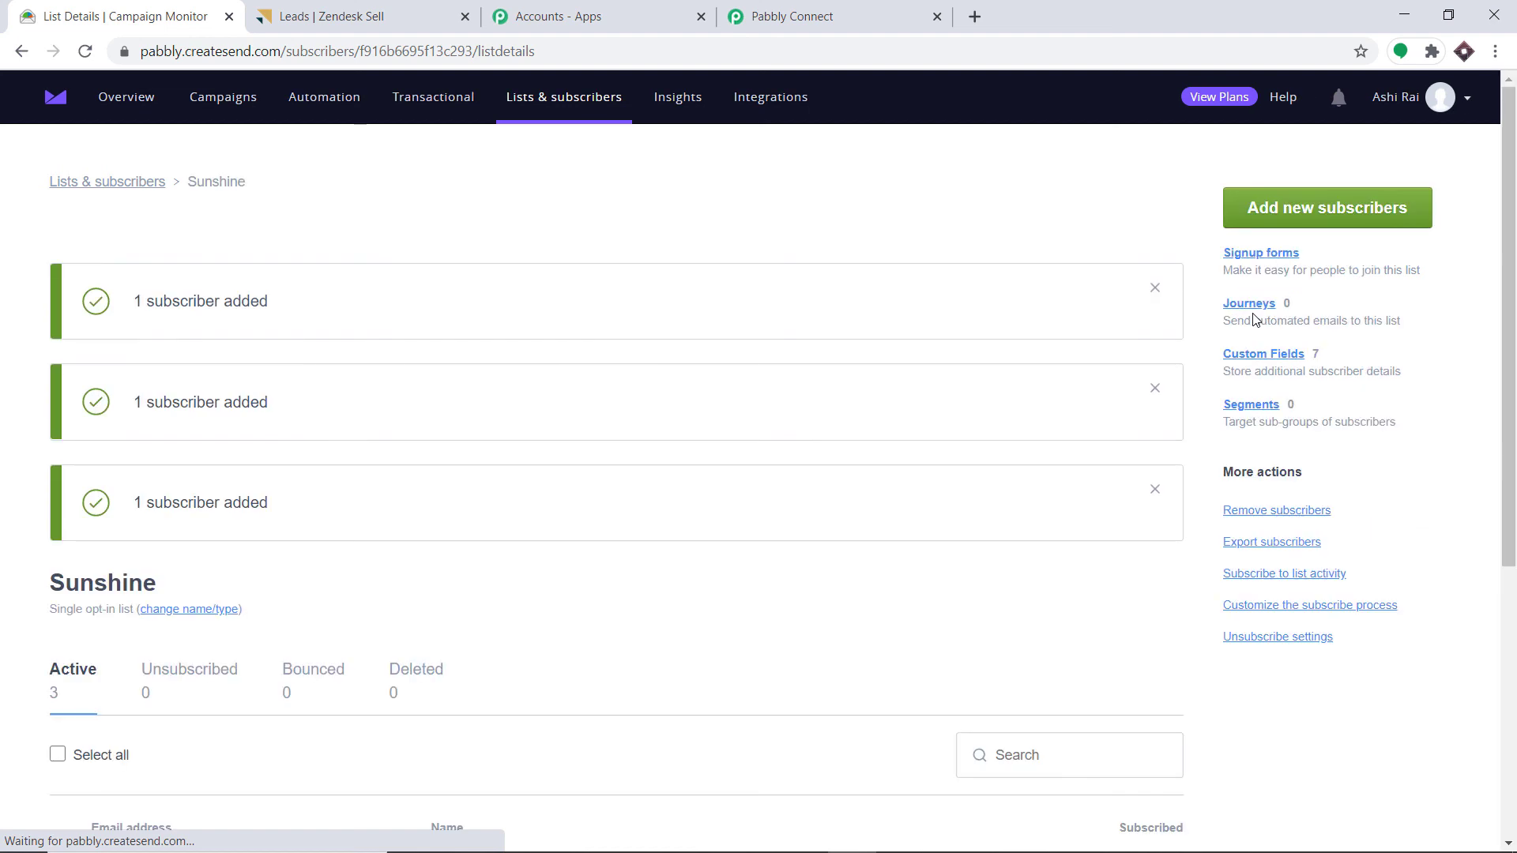
- Check the Sunshine list's subscribers, then search Zendesk Sell leads for the new subscriber's first name
{"action": "scroll", "coordinate": [1255, 321], "scroll_direction": "down", "scroll_amount": 4}
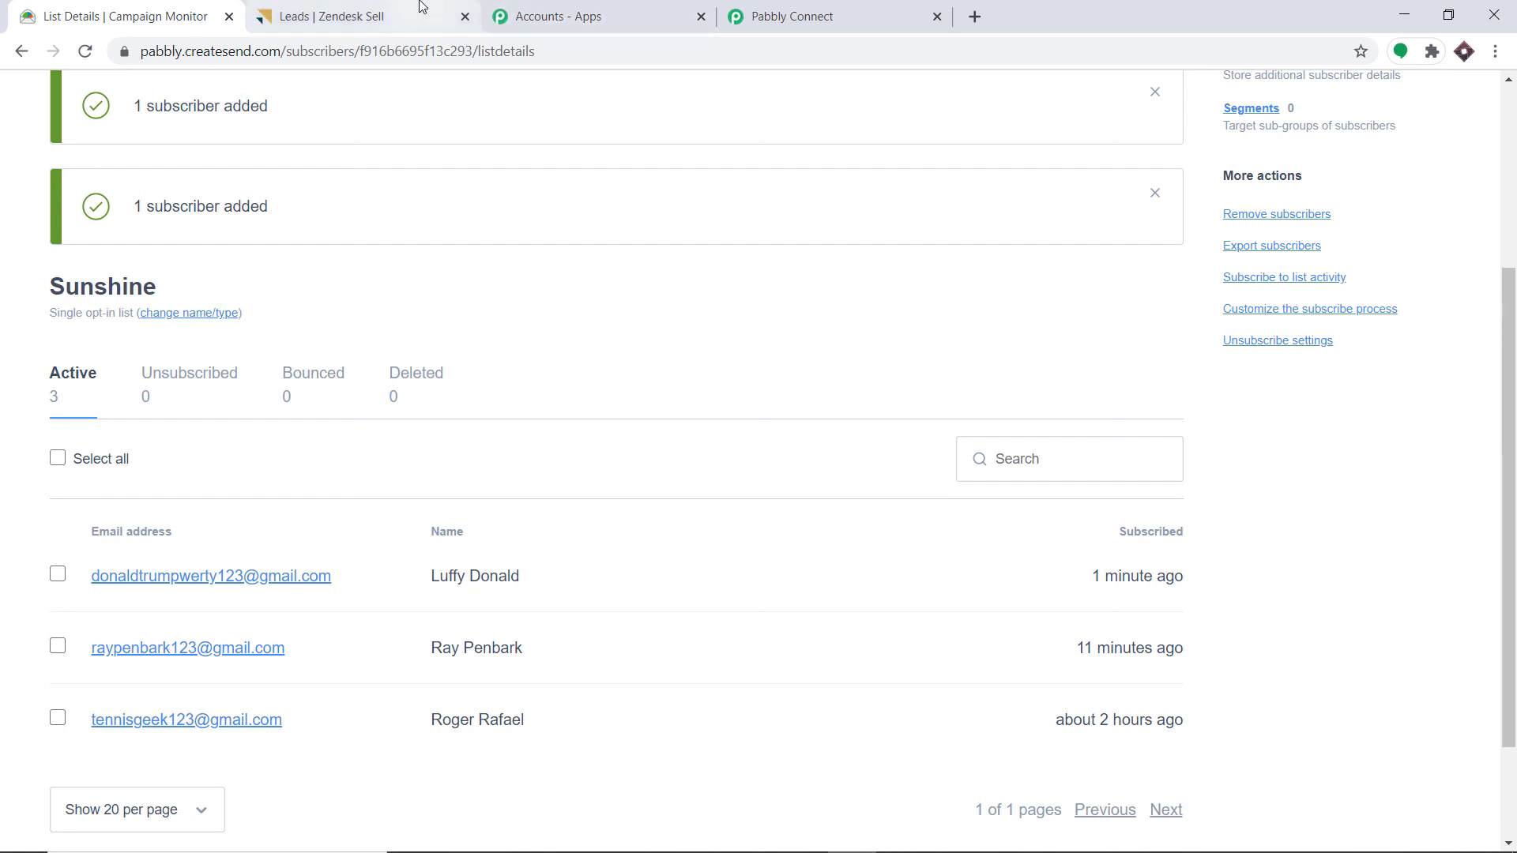
{"action": "left_click", "coordinate": [332, 16]}
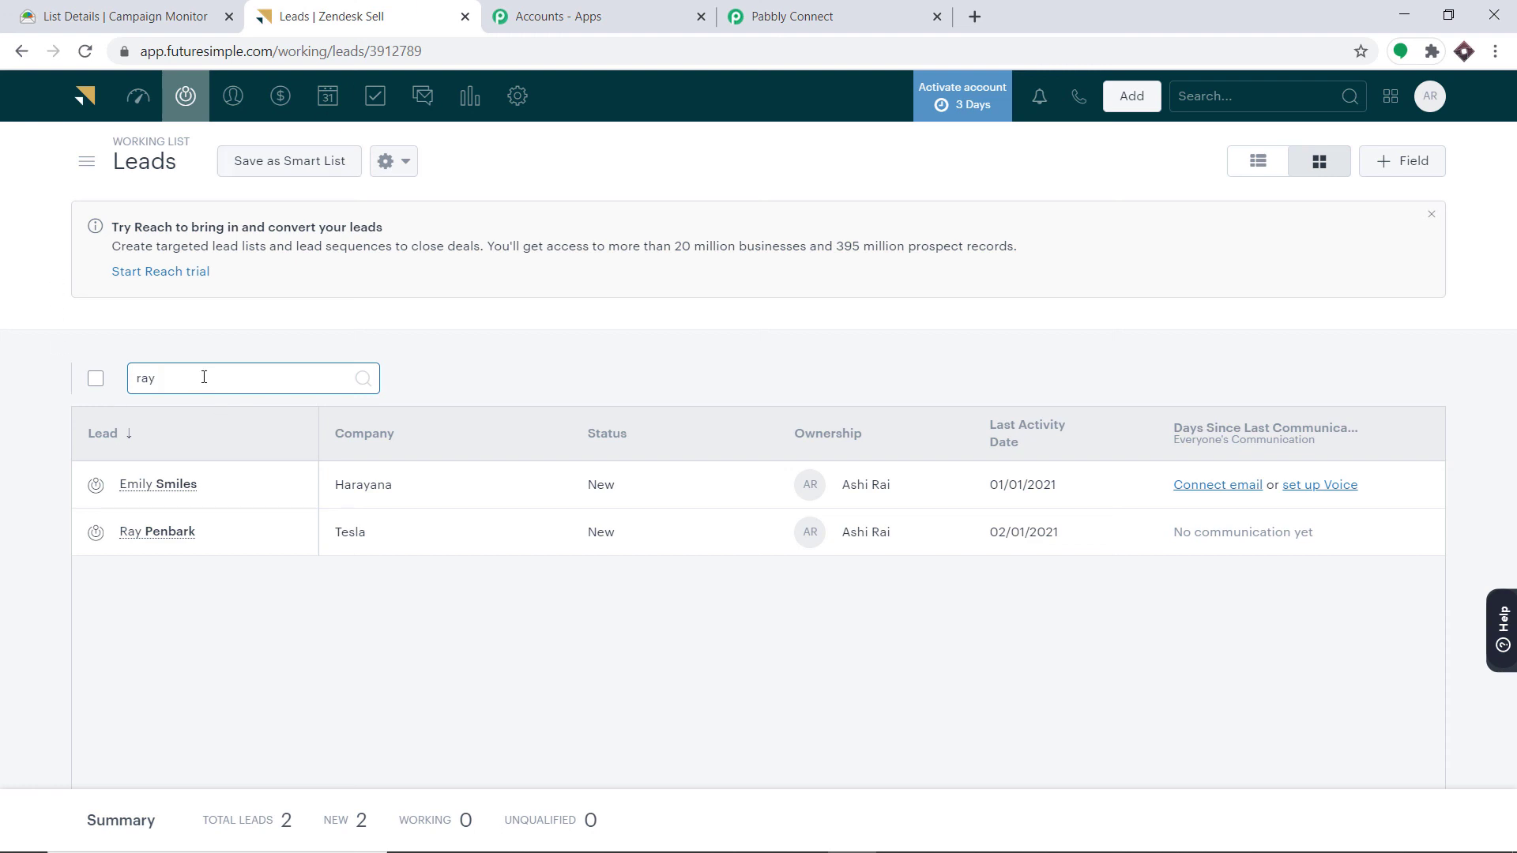
{"action": "key", "text": "BackSpace"}
{"action": "key", "text": "BackSpace"}
{"action": "key", "text": "BackSpace"}
{"action": "type", "text": "luffy"}
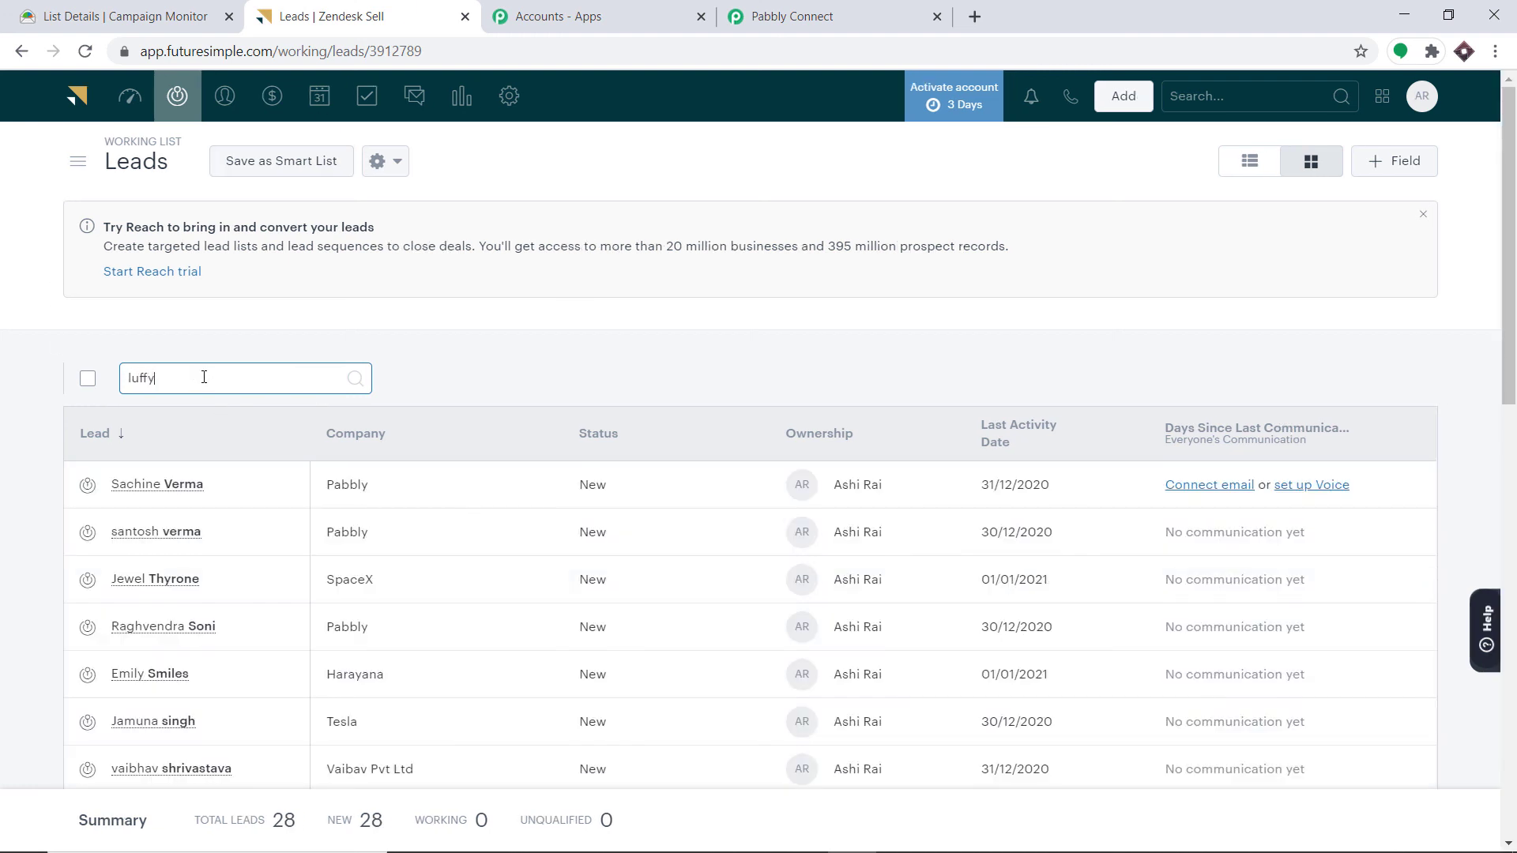